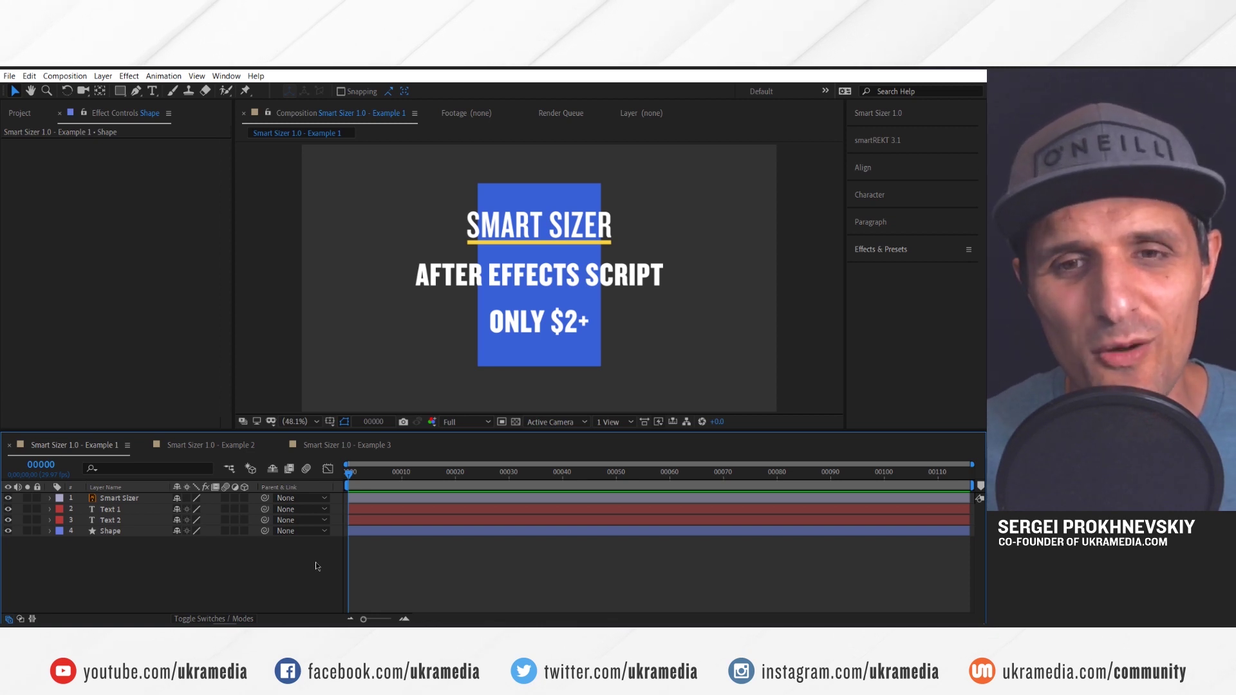
- Expand the Smart Sizer 1.0 panel, then select each Example 1 layer and all four together
click(878, 113)
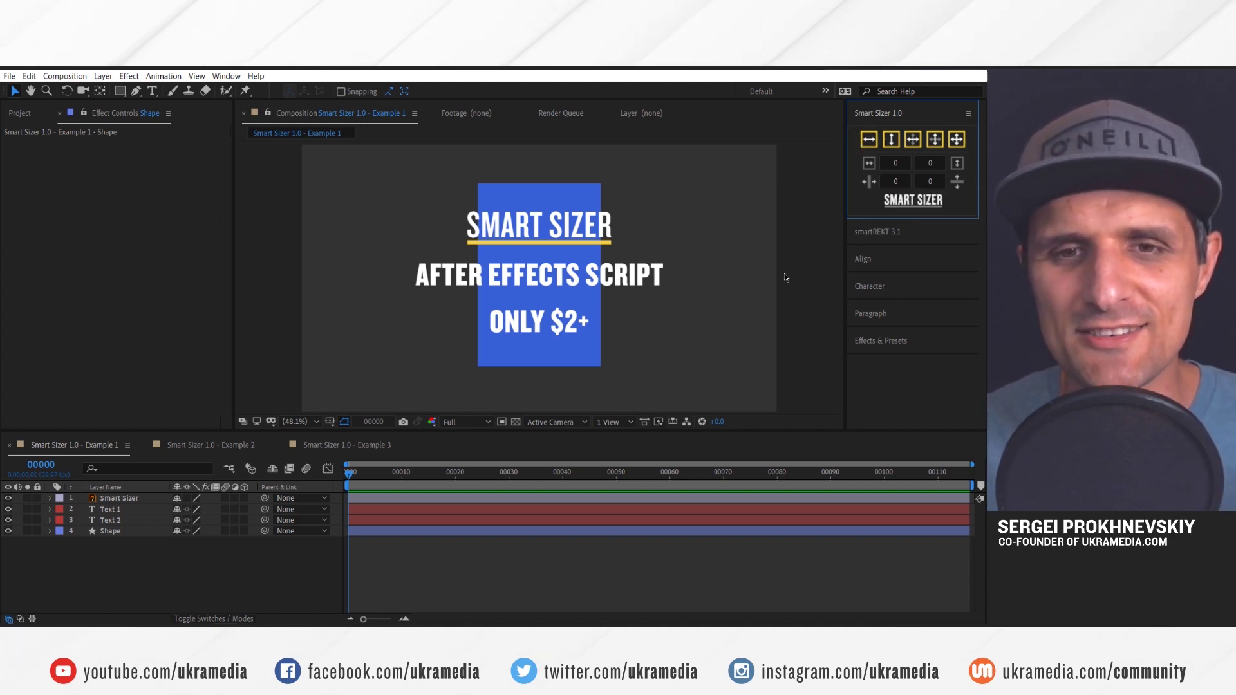
click(561, 239)
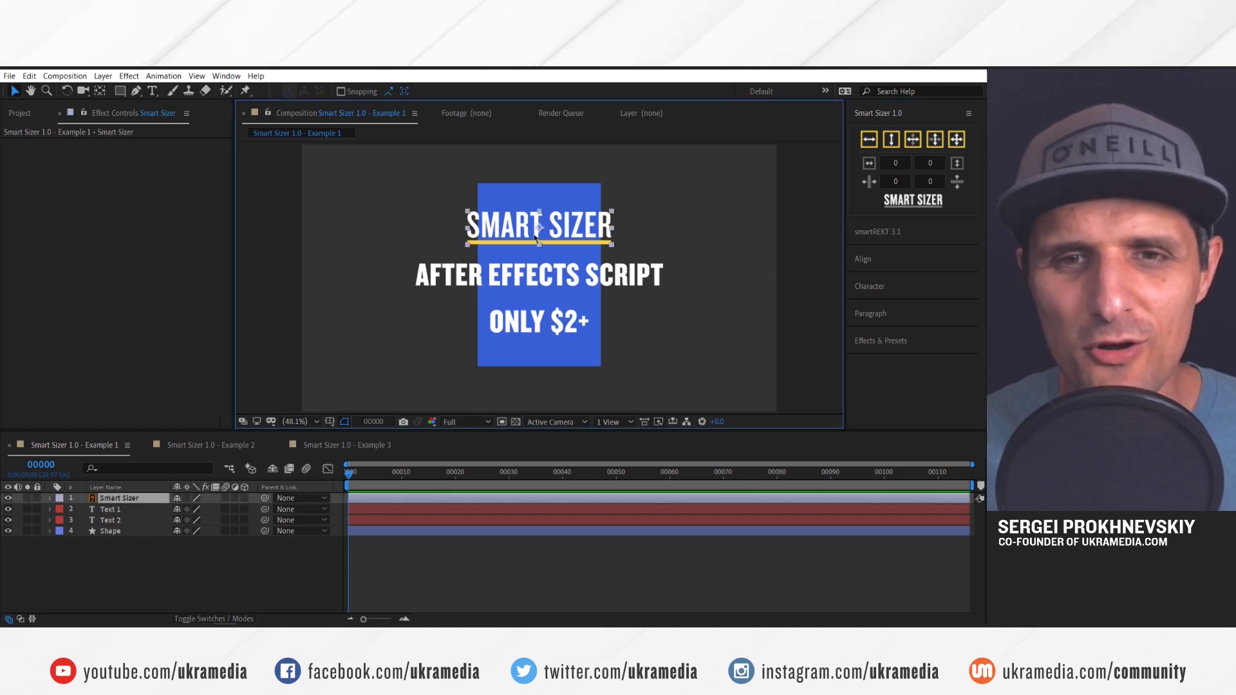
click(567, 278)
click(587, 327)
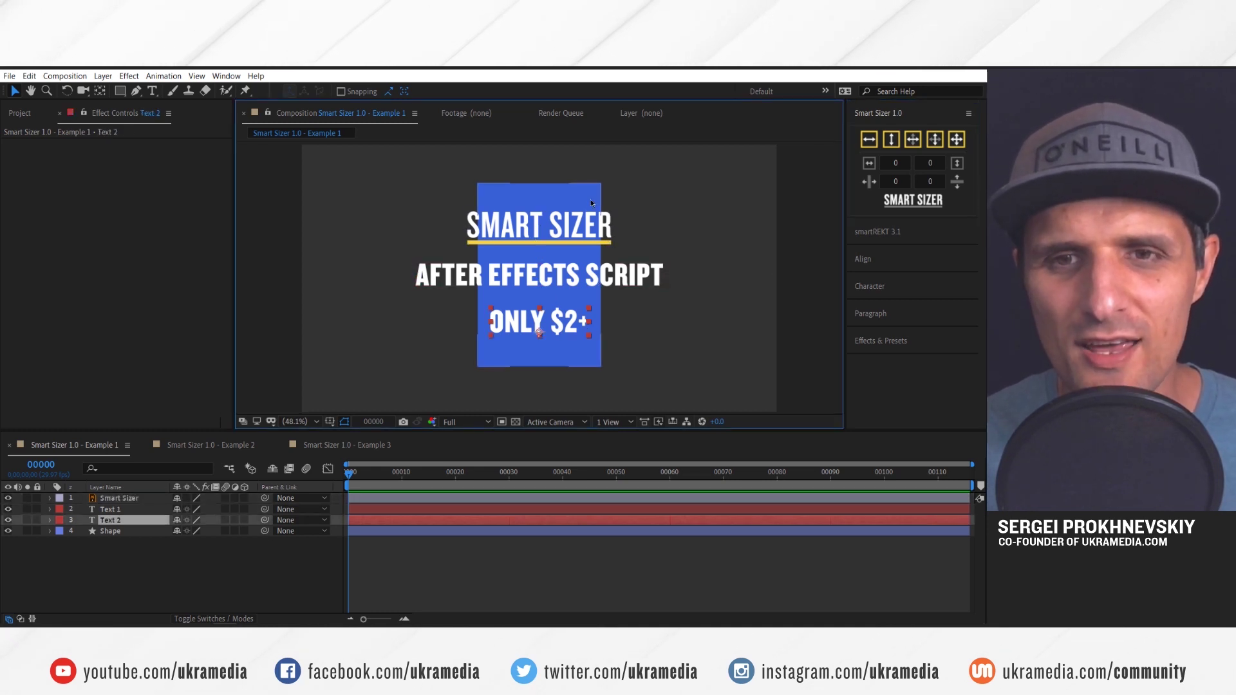
click(540, 326)
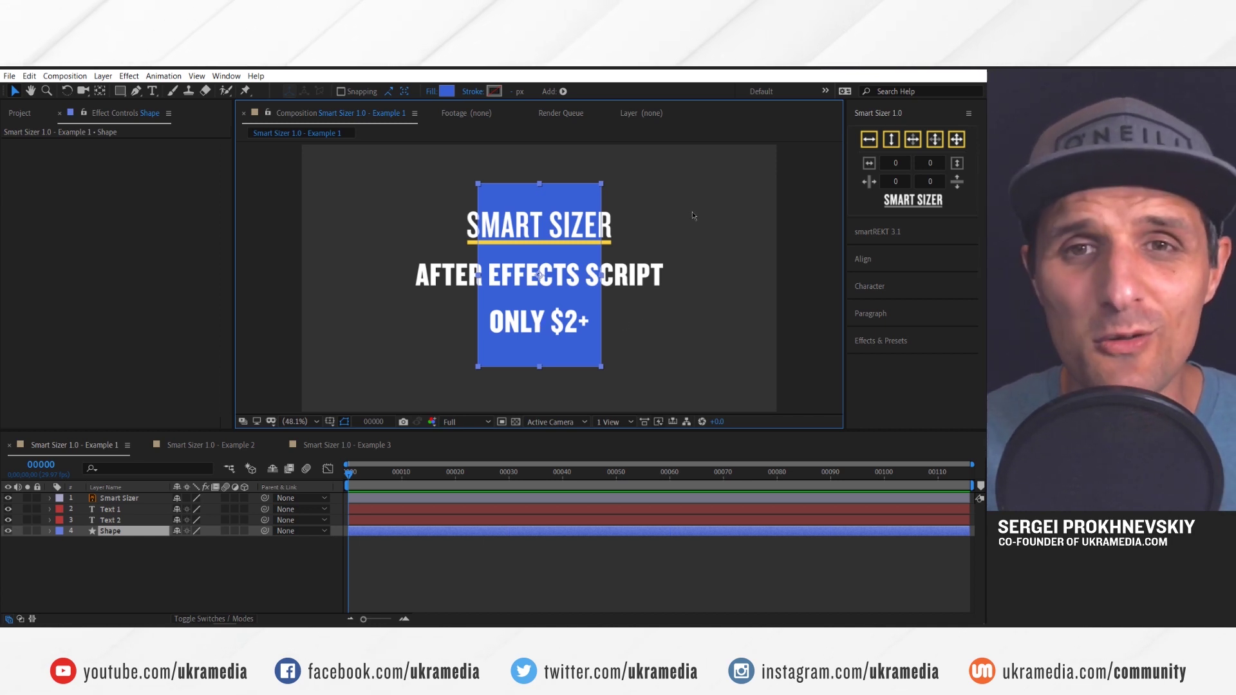
drag(702, 186, 447, 363)
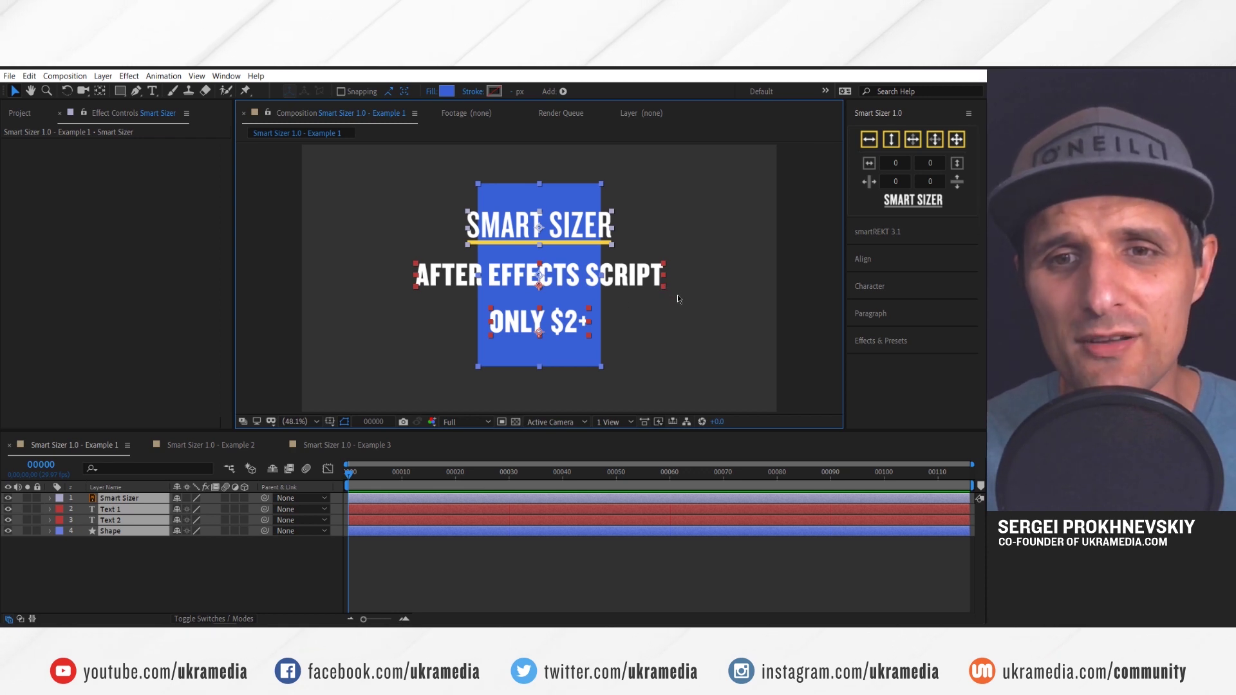
click(598, 235)
drag(611, 228, 666, 232)
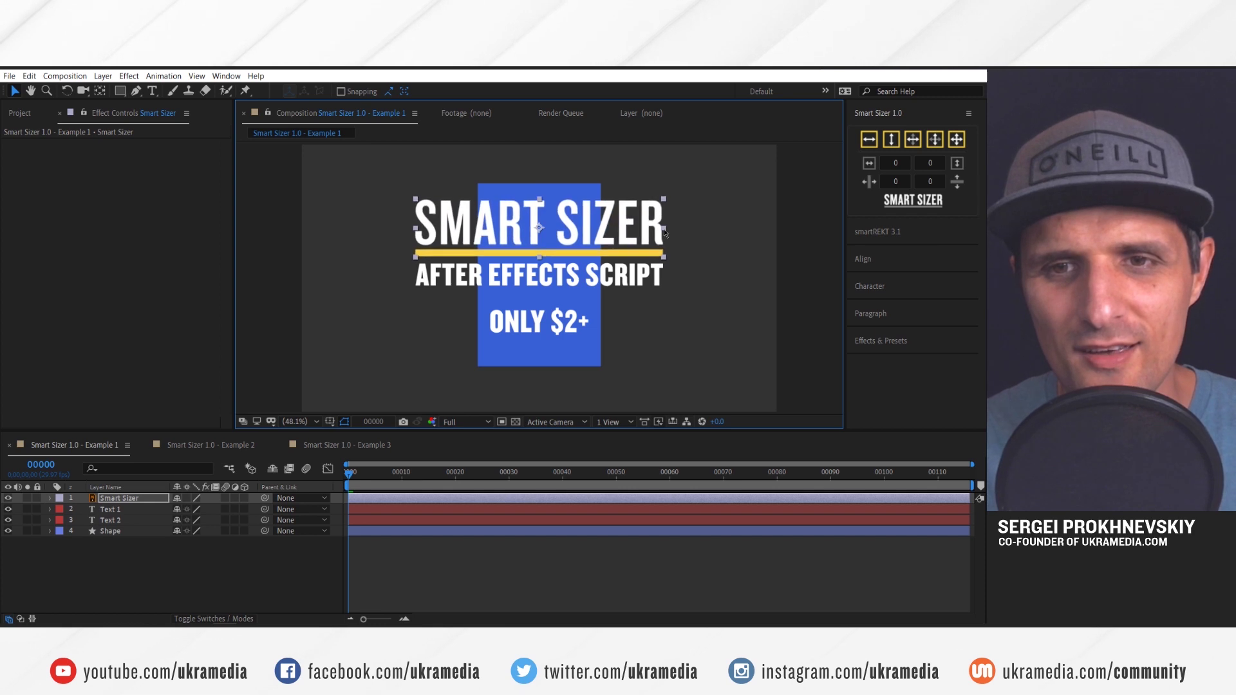
click(580, 321)
drag(590, 323, 664, 320)
key(ctrl+Down)
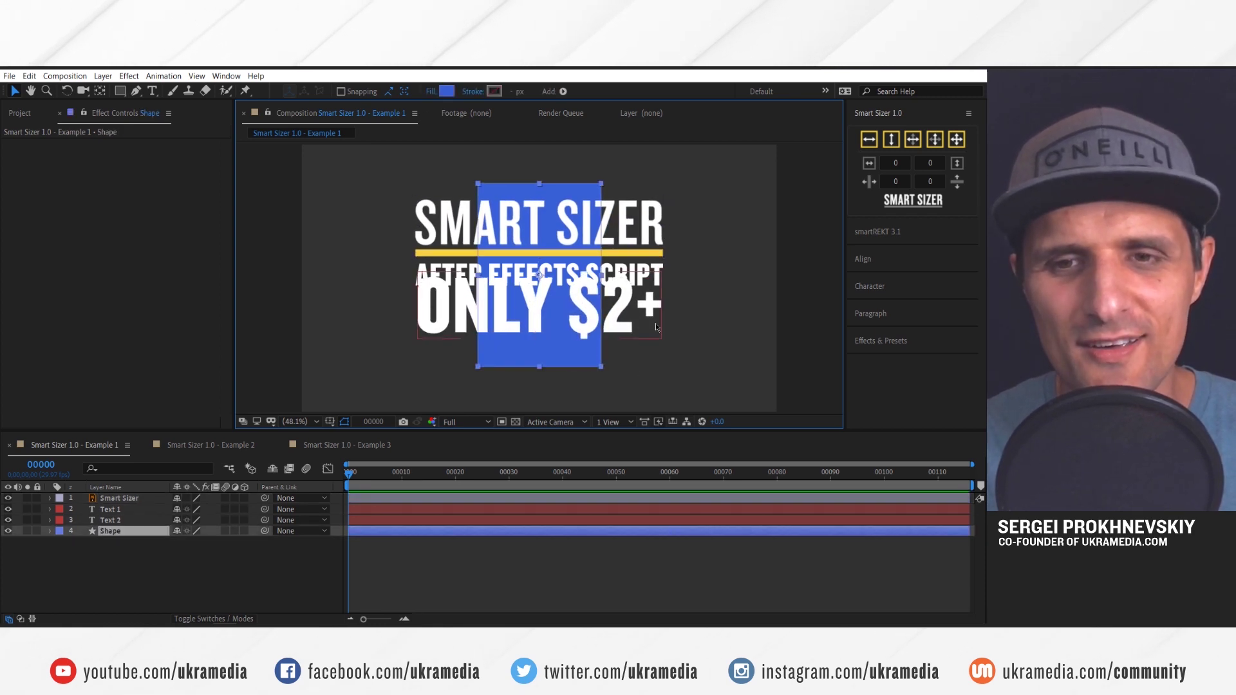
key(ctrl+z)
key(ctrl+z)
key(ctrl+z)
key(ctrl+z)
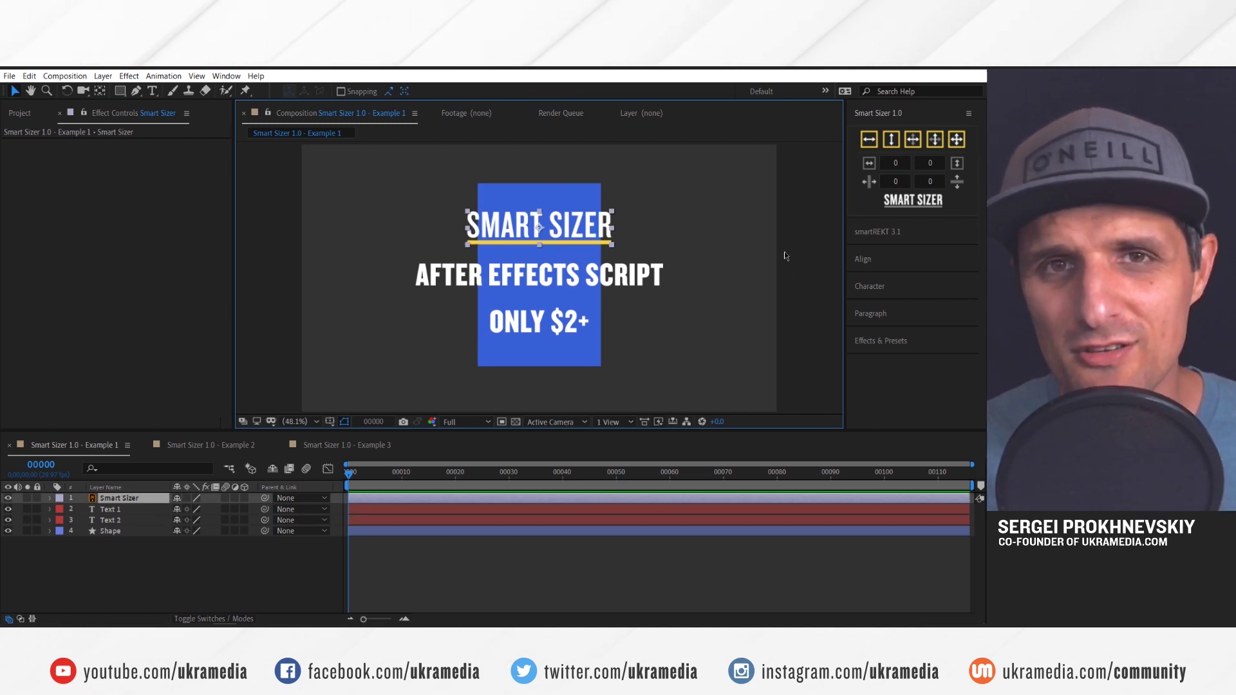
drag(686, 183, 517, 358)
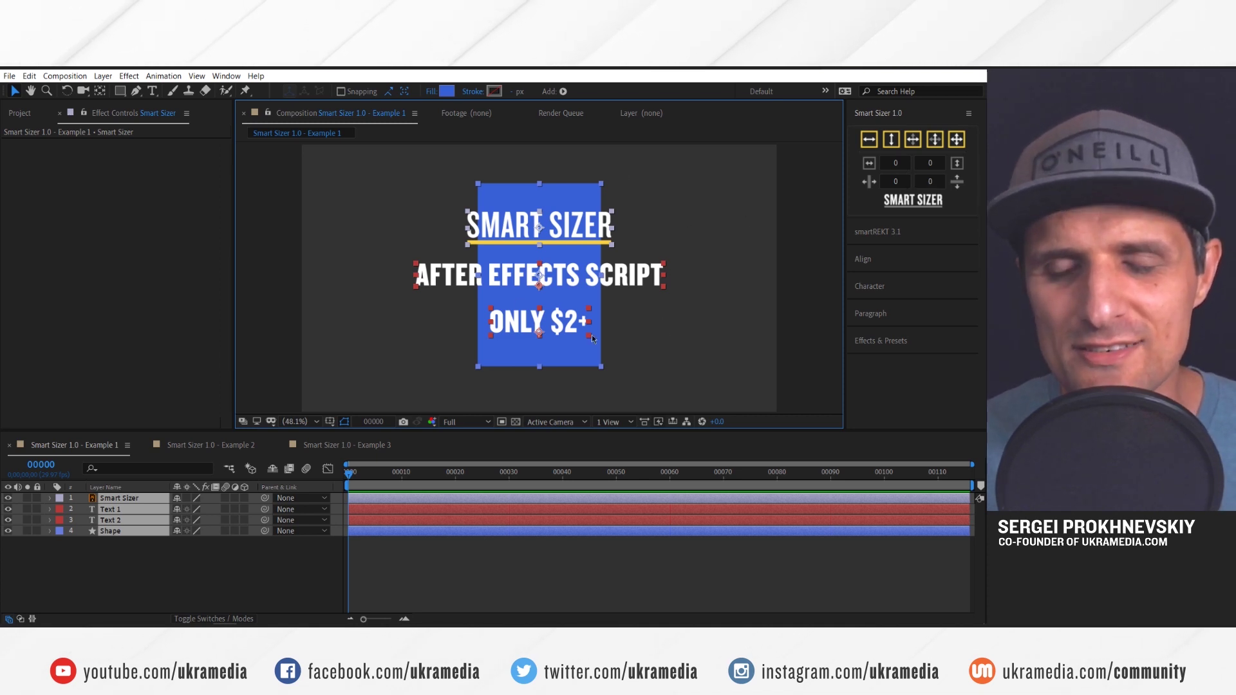
- Reselect all four layers and try setting the Smart Sizer width target to First Selected
drag(674, 168, 500, 377)
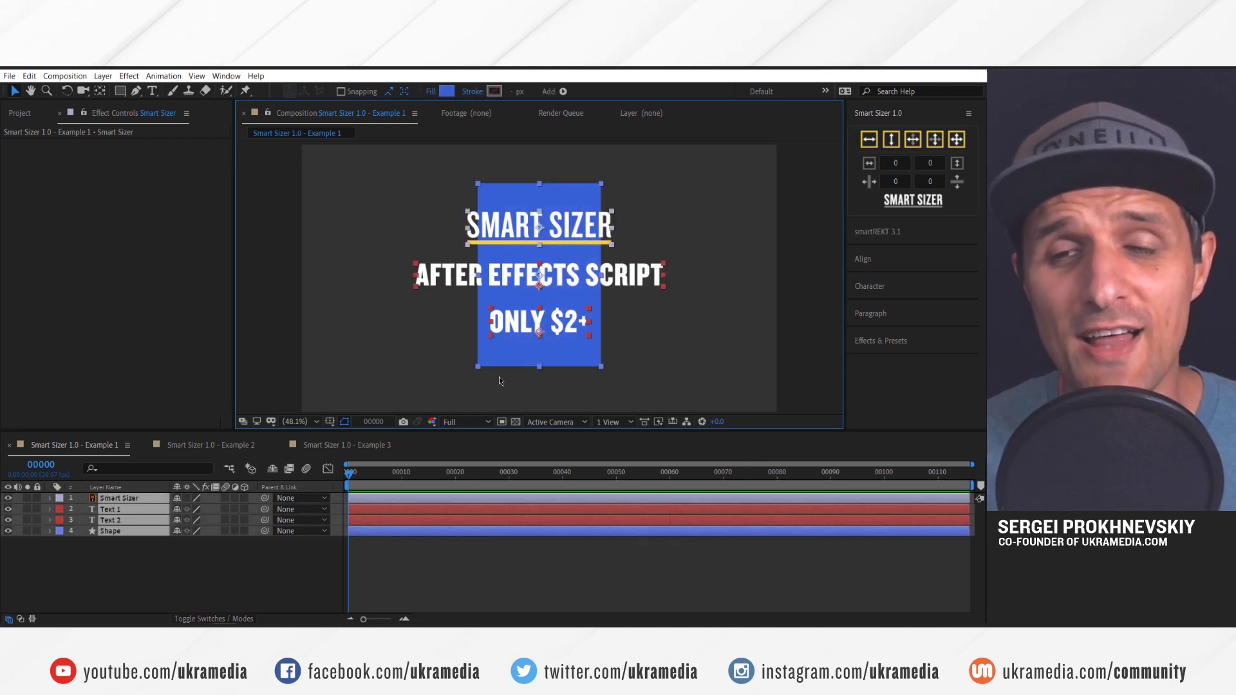
click(892, 164)
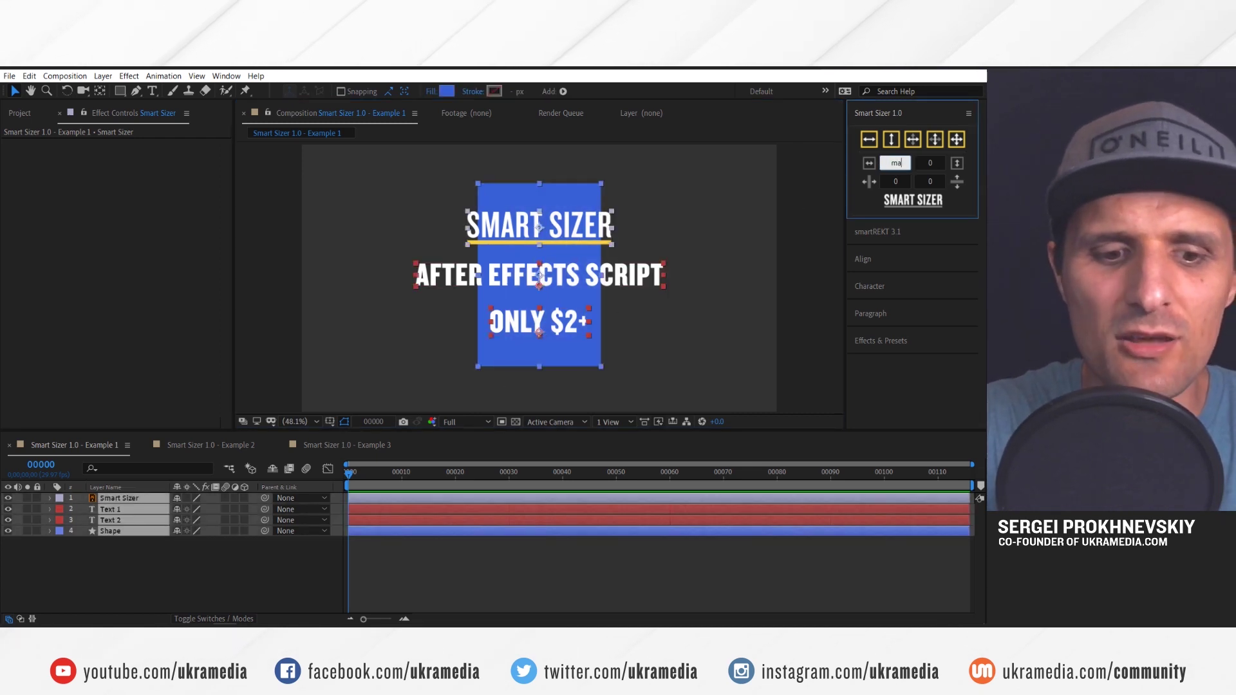
text(max)
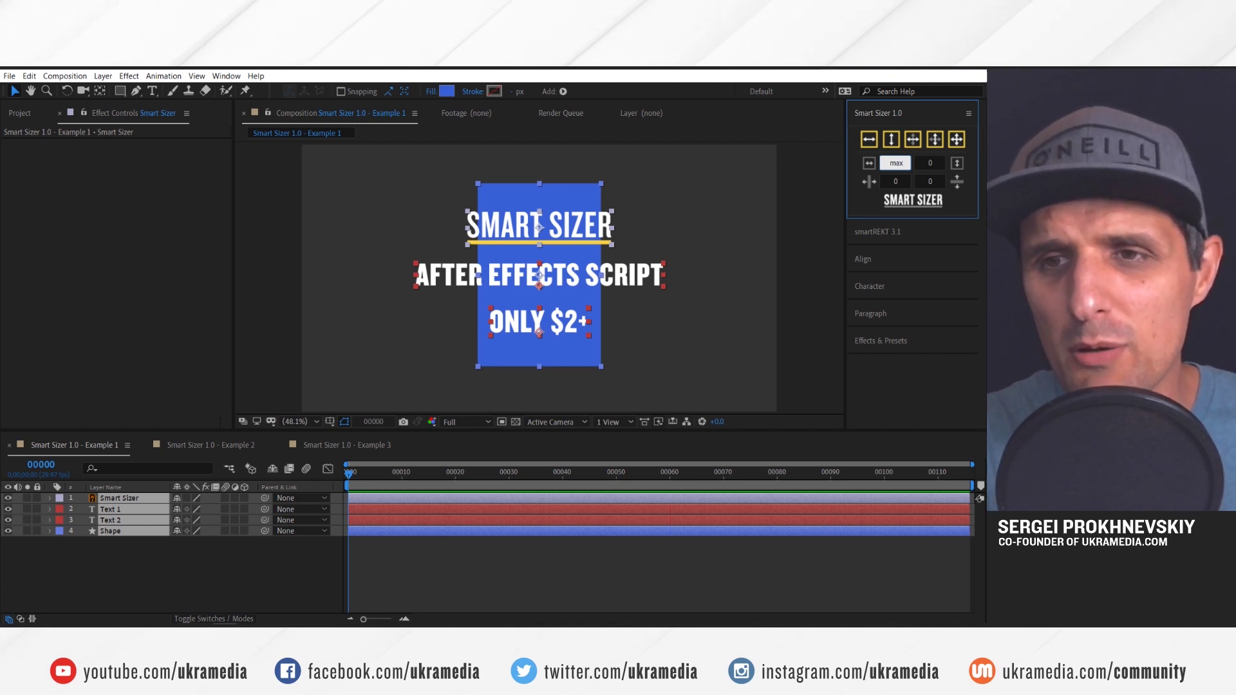
key(BackSpace)
key(BackSpace)
key(BackSpace)
click(871, 165)
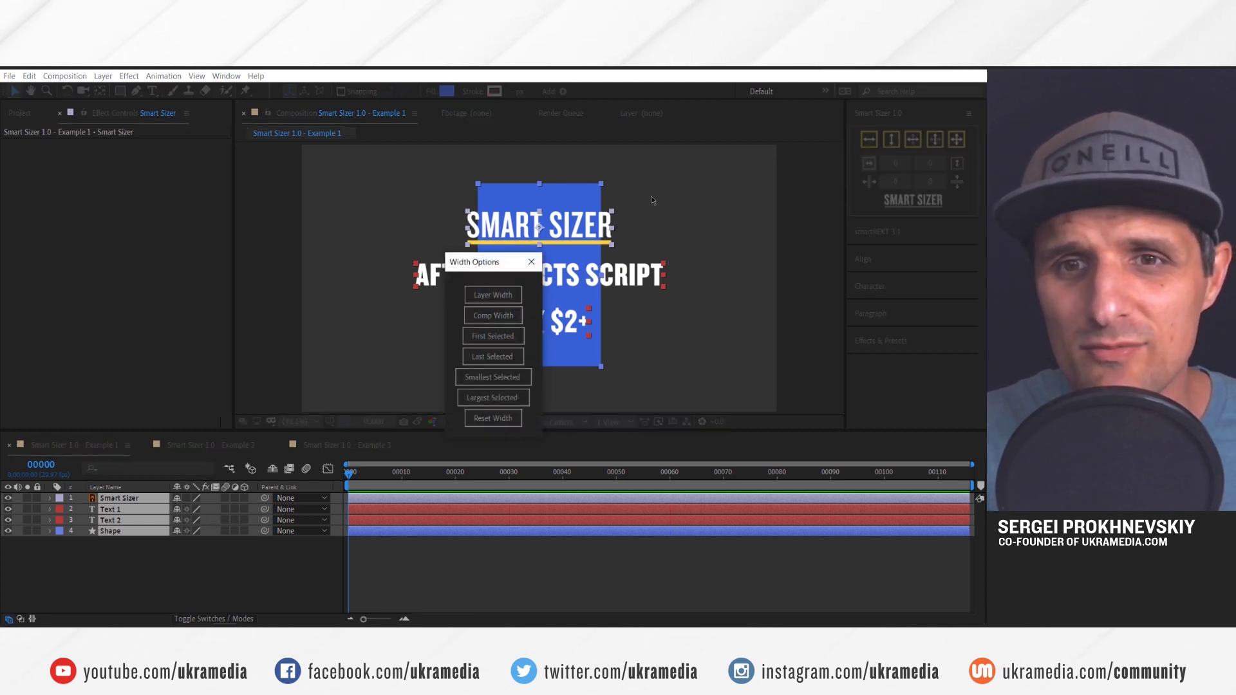
drag(497, 271, 786, 149)
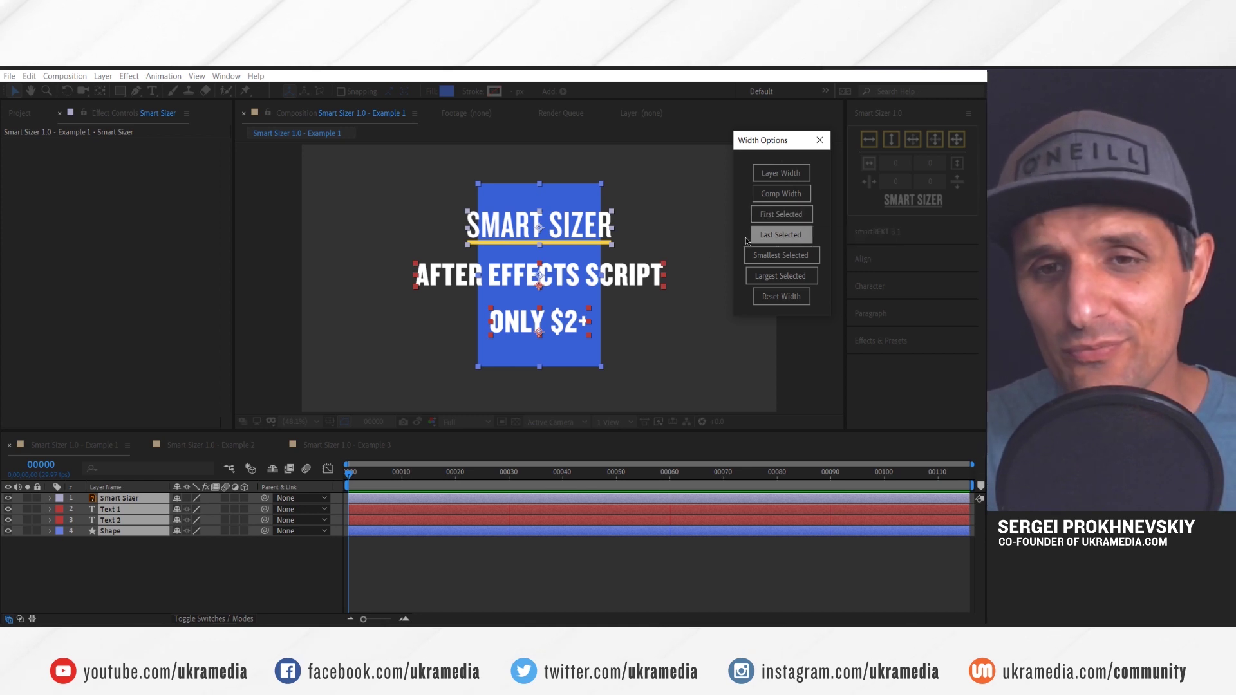
click(781, 214)
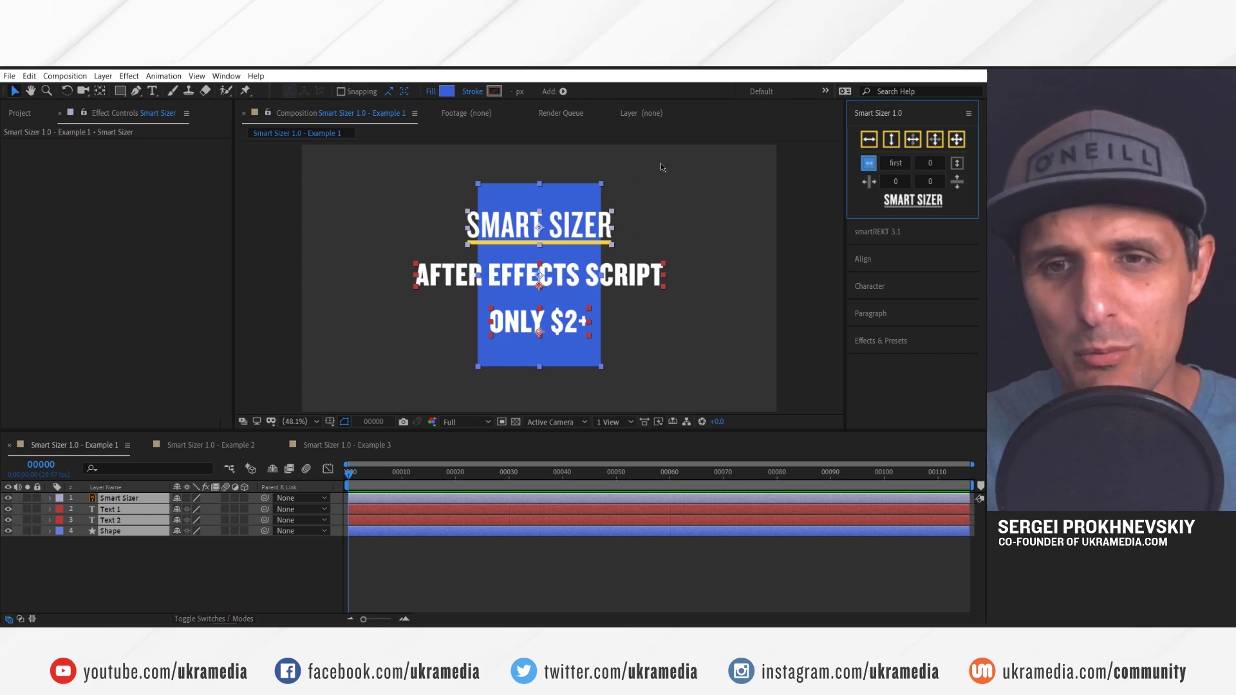
- Change the width target to Largest Selected, leaving the height target options unchanged
click(868, 163)
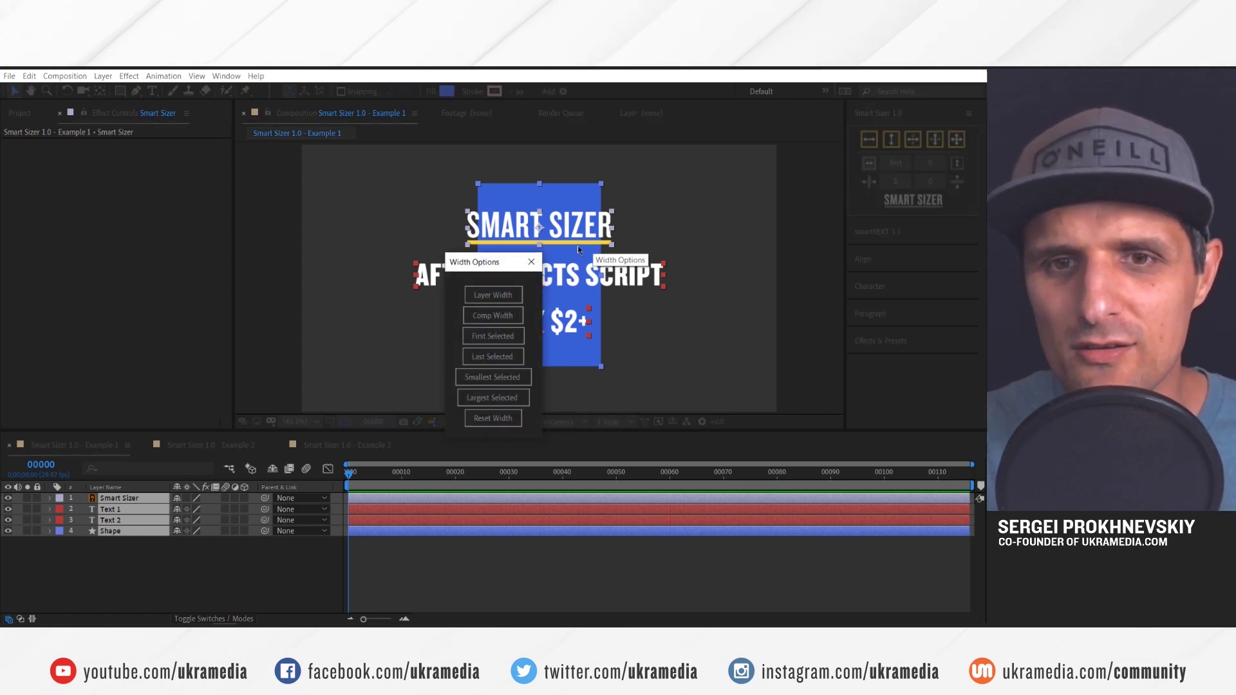
drag(501, 268, 782, 156)
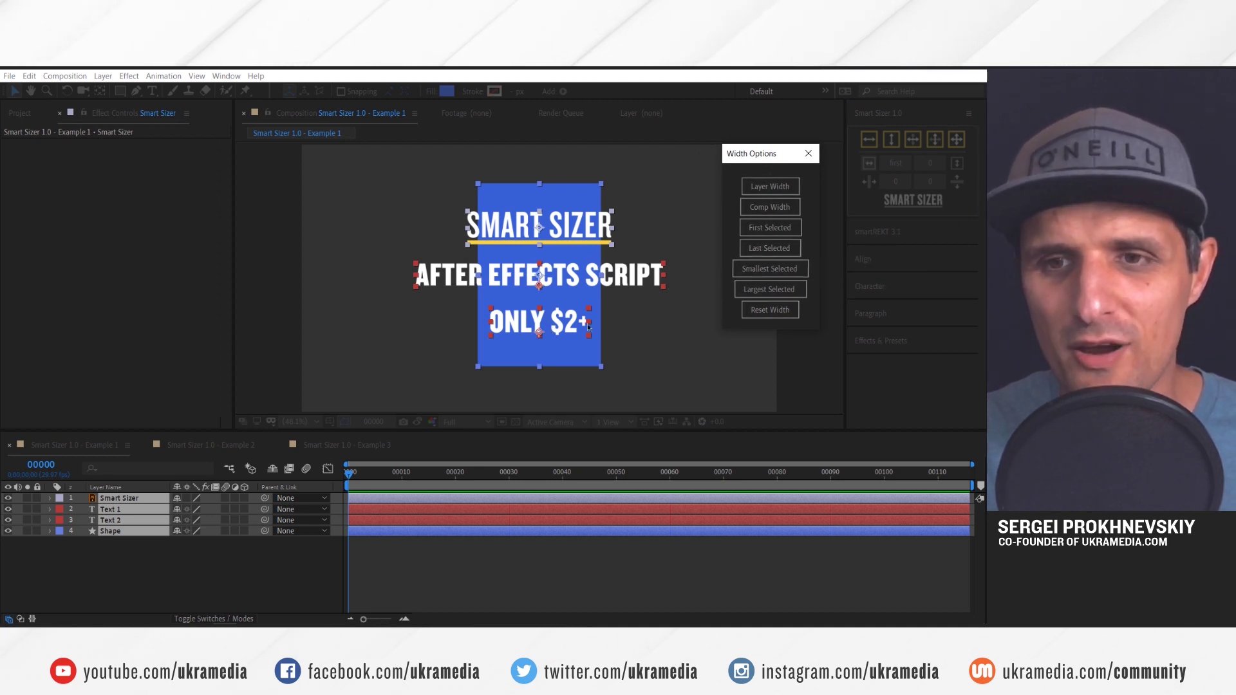
click(788, 291)
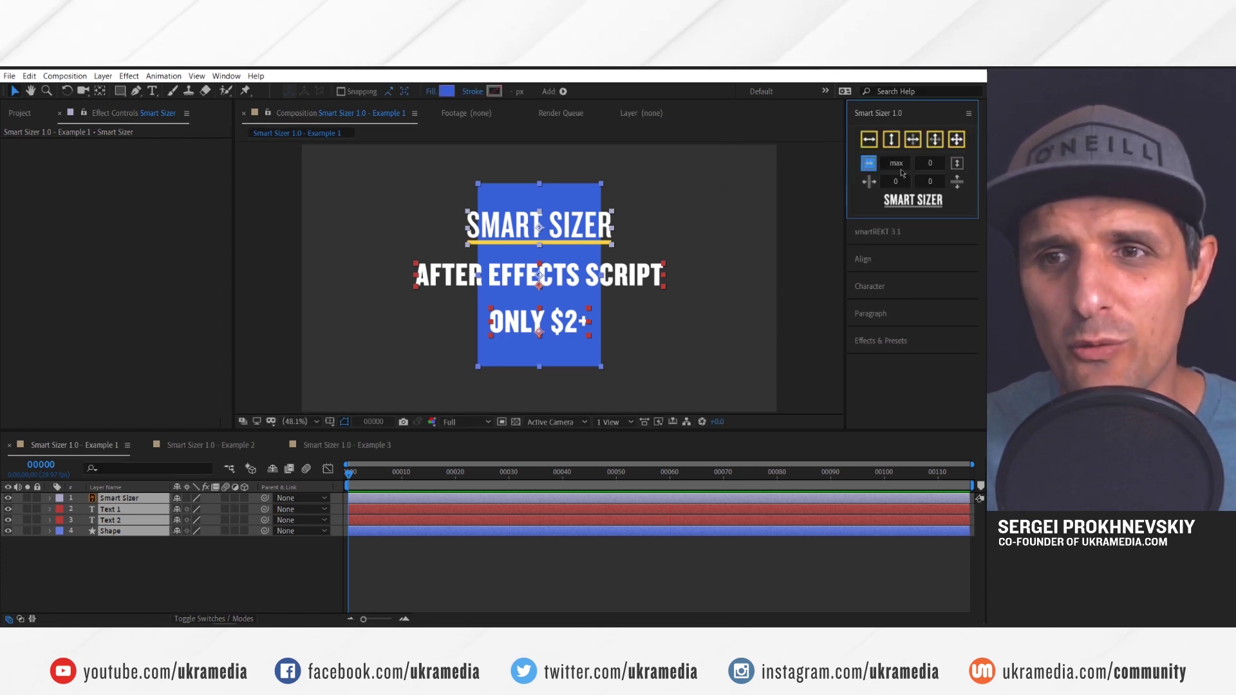
click(958, 163)
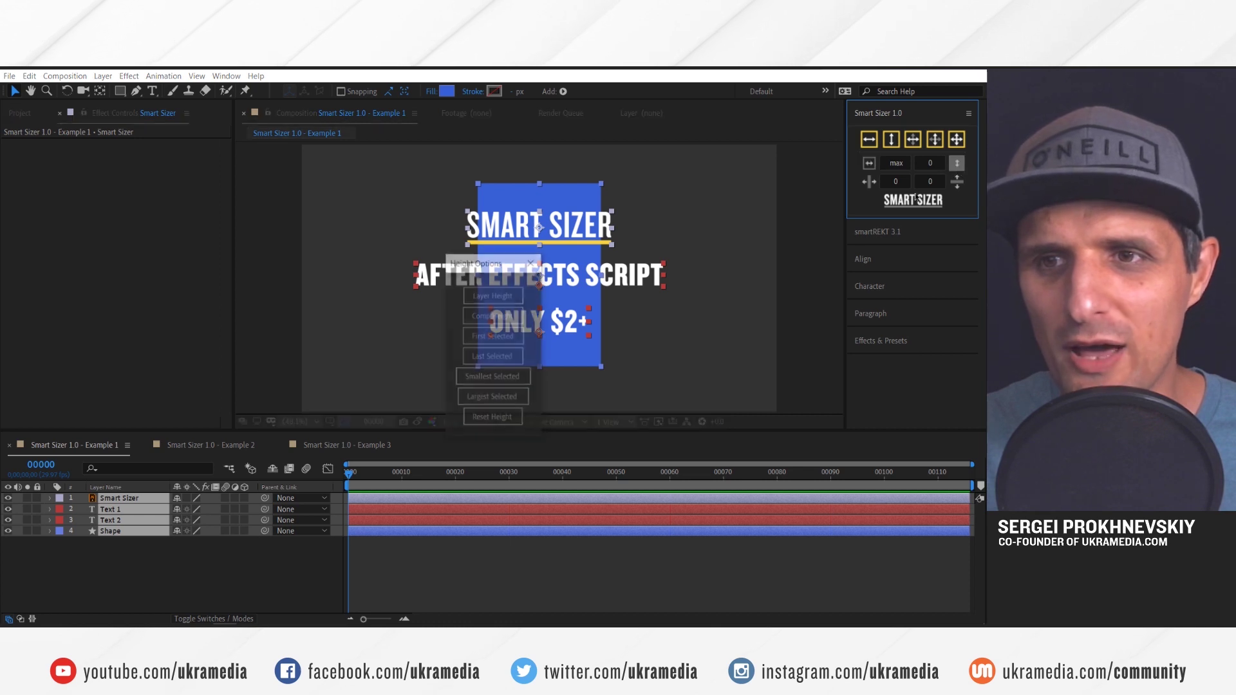
drag(471, 262, 750, 166)
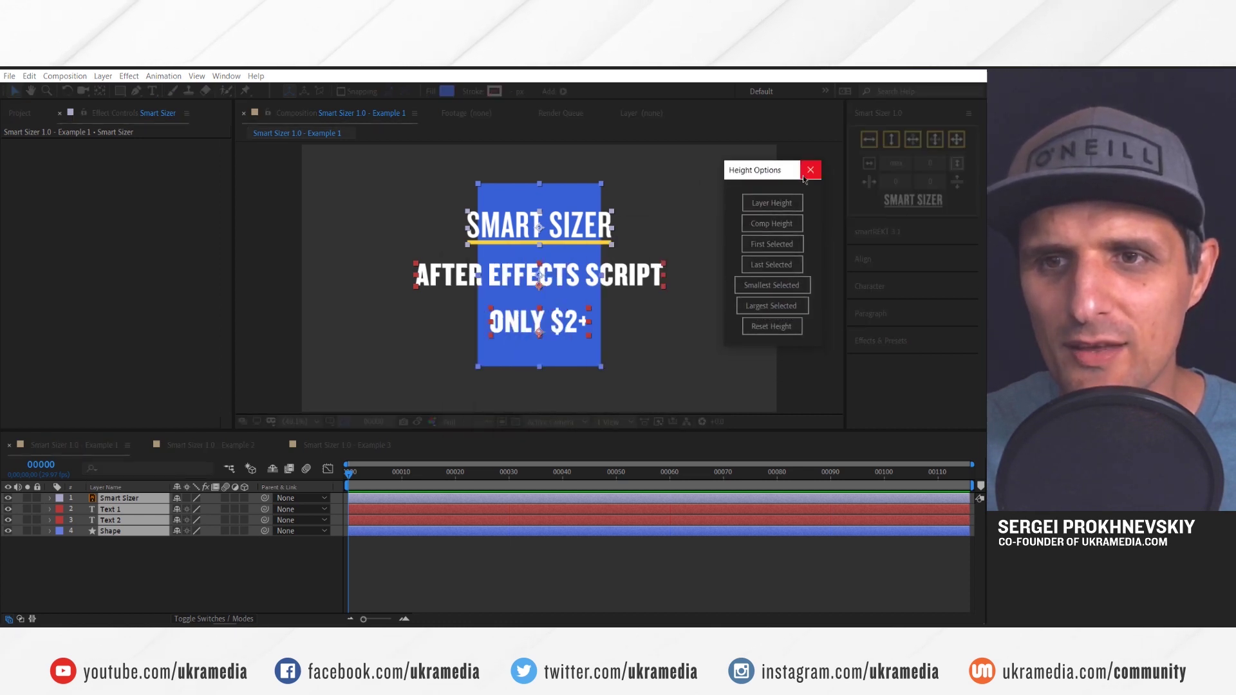
click(816, 166)
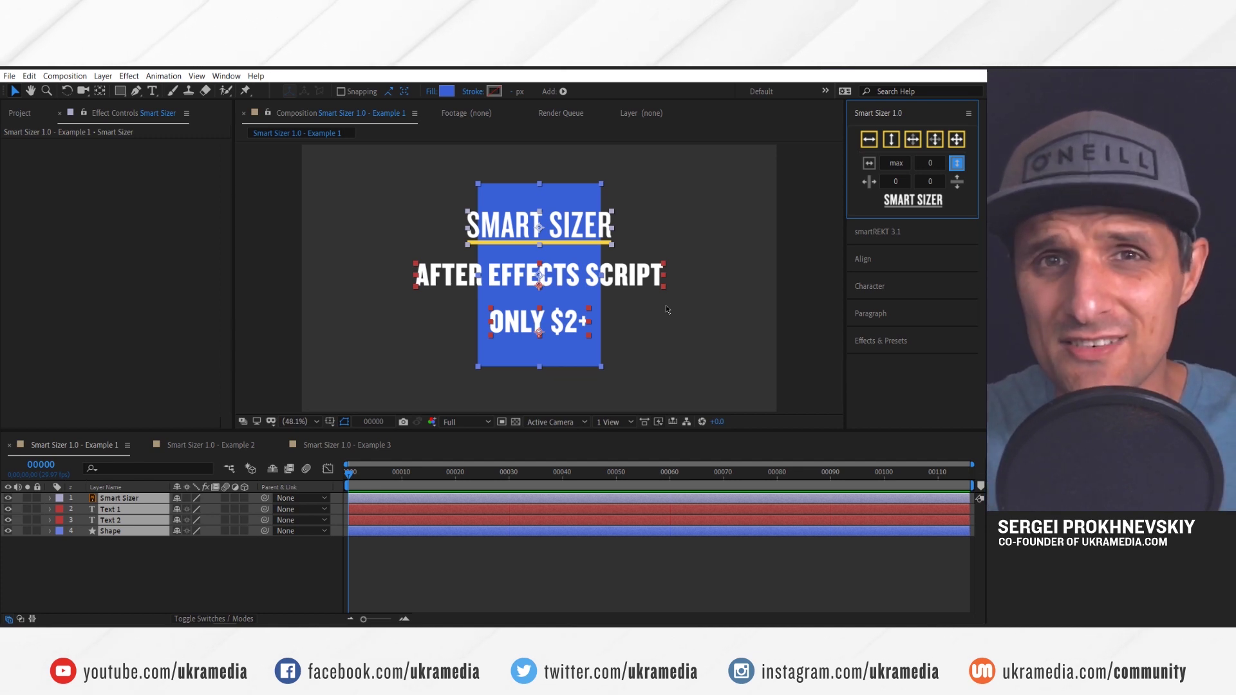
- Select all four layers and fit them to the widest layer's width of 999.57 px
click(501, 380)
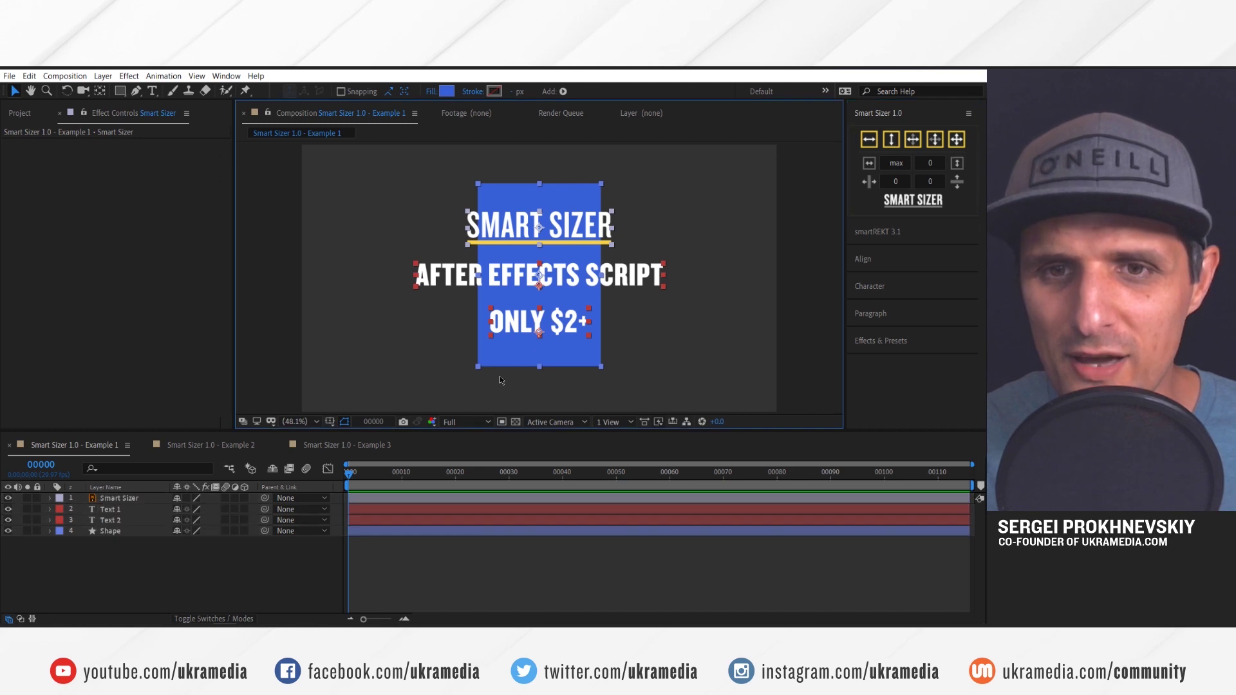
key(ctrl+a)
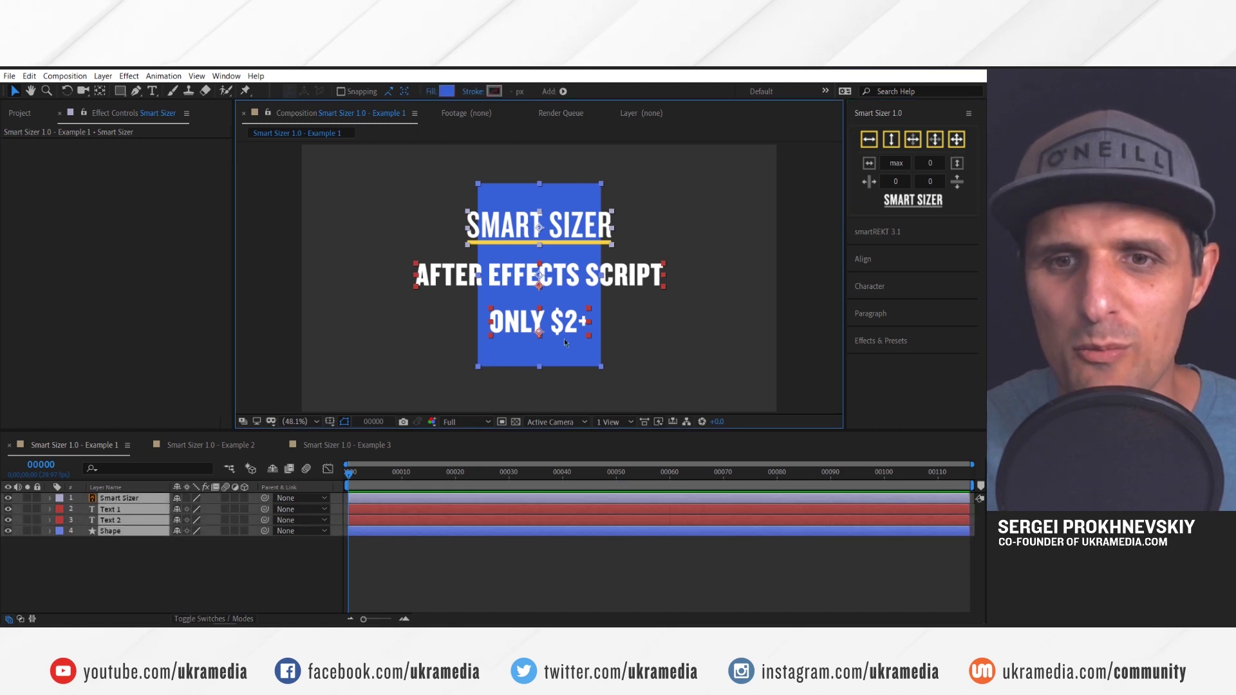
click(868, 141)
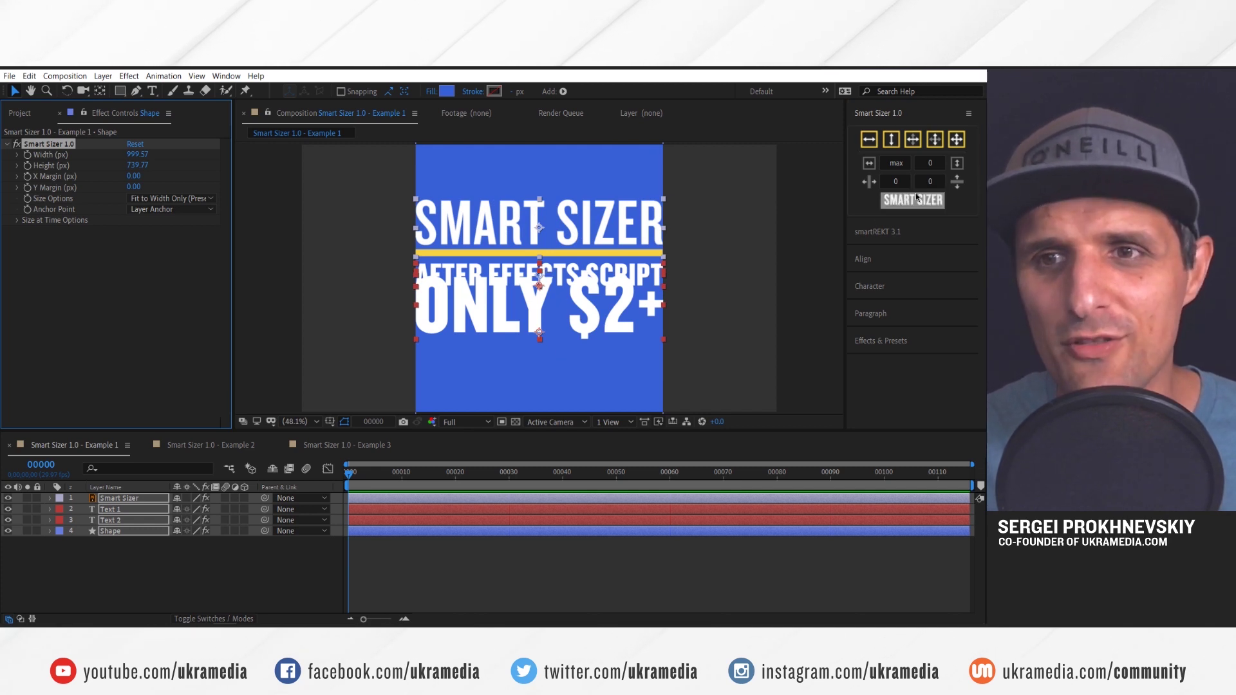
- Inspect the Smart Sizer effect on the ONLY $2+, AFTER EFFECTS SCRIPT and SMART SIZER lines
click(701, 277)
click(438, 328)
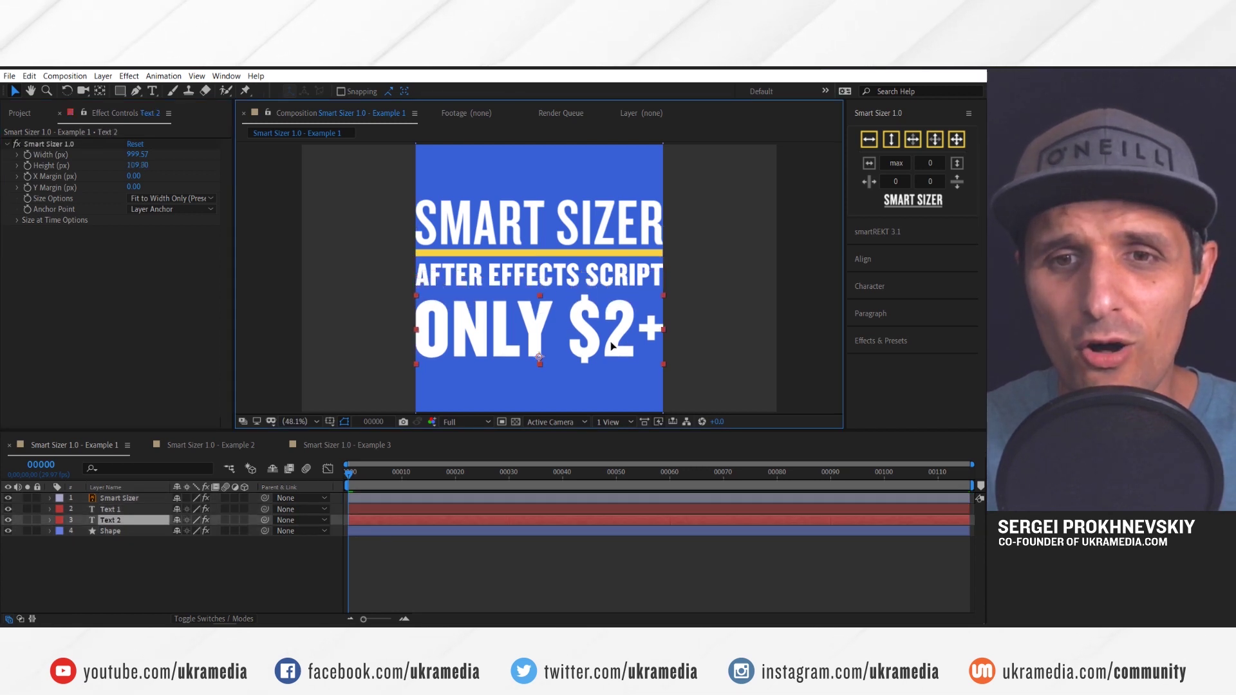
click(610, 286)
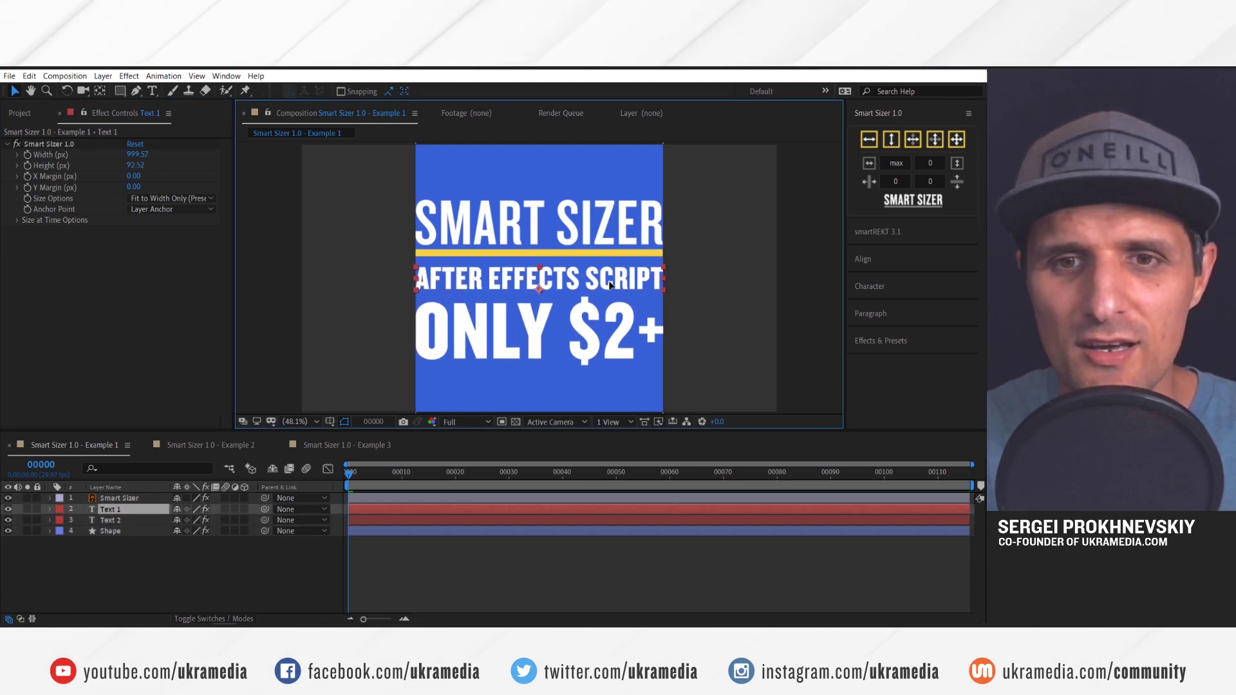
click(636, 238)
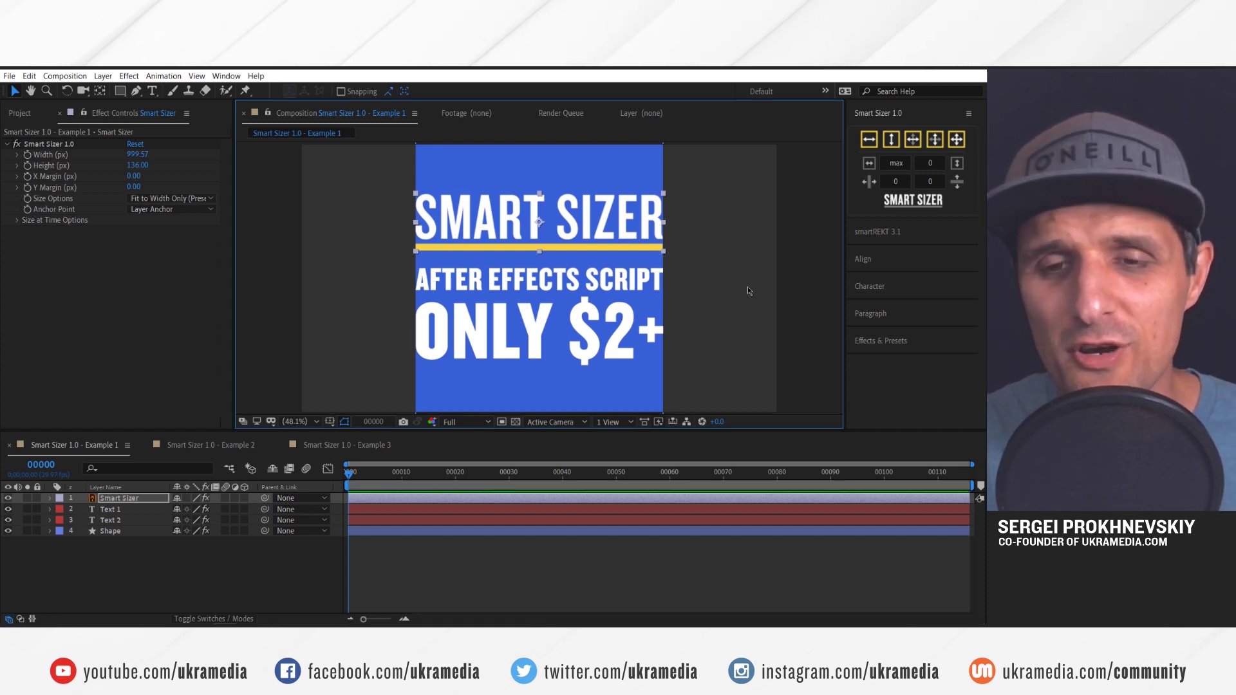
- Type test letters after SCRIPT in the middle line, then undo them
double_click(647, 288)
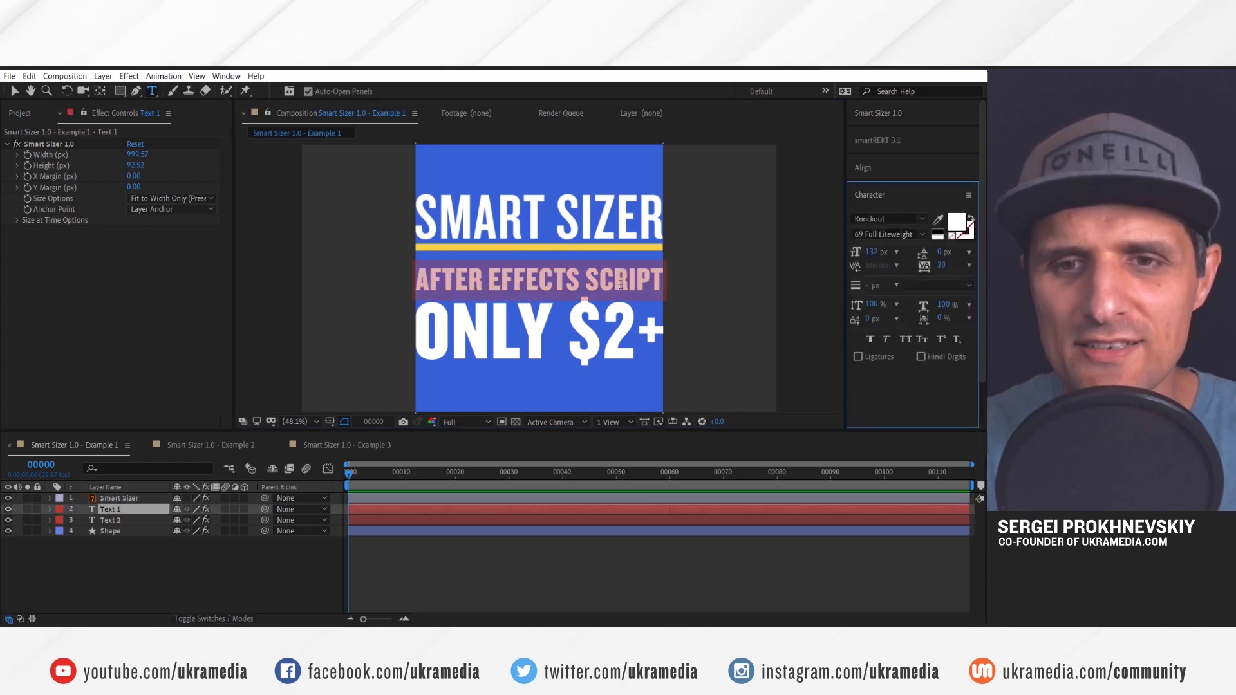
click(657, 284)
text(asdfasdfasdf)
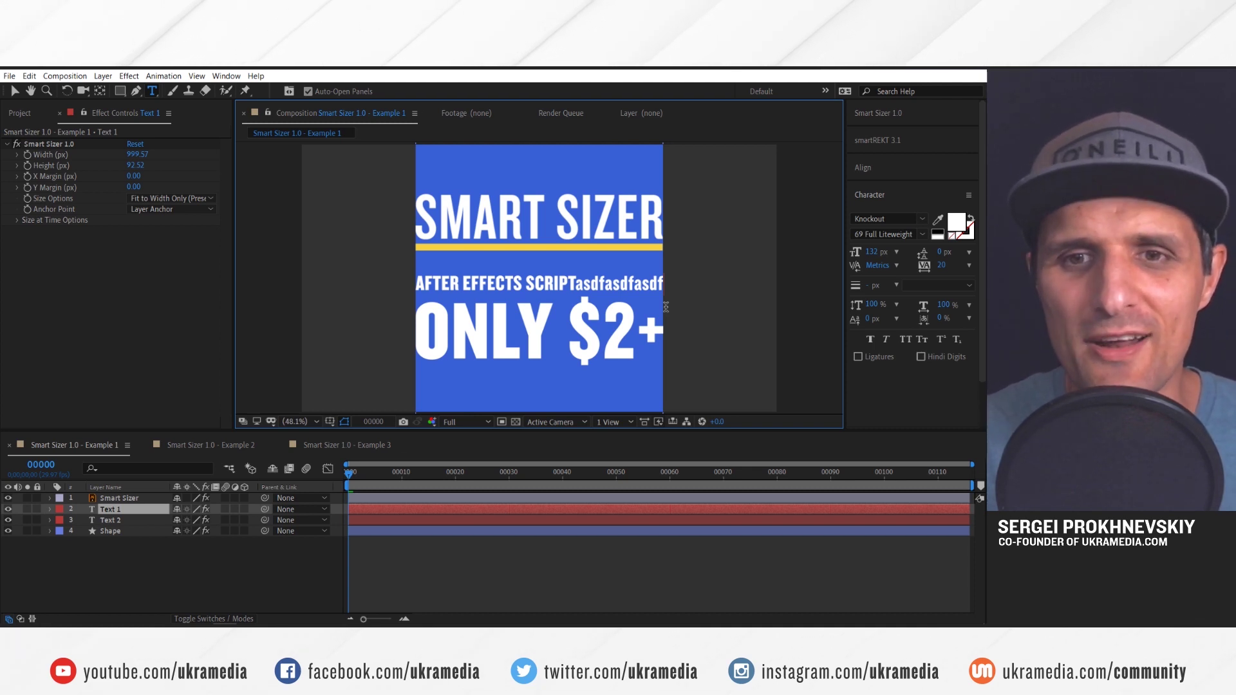
click(271, 463)
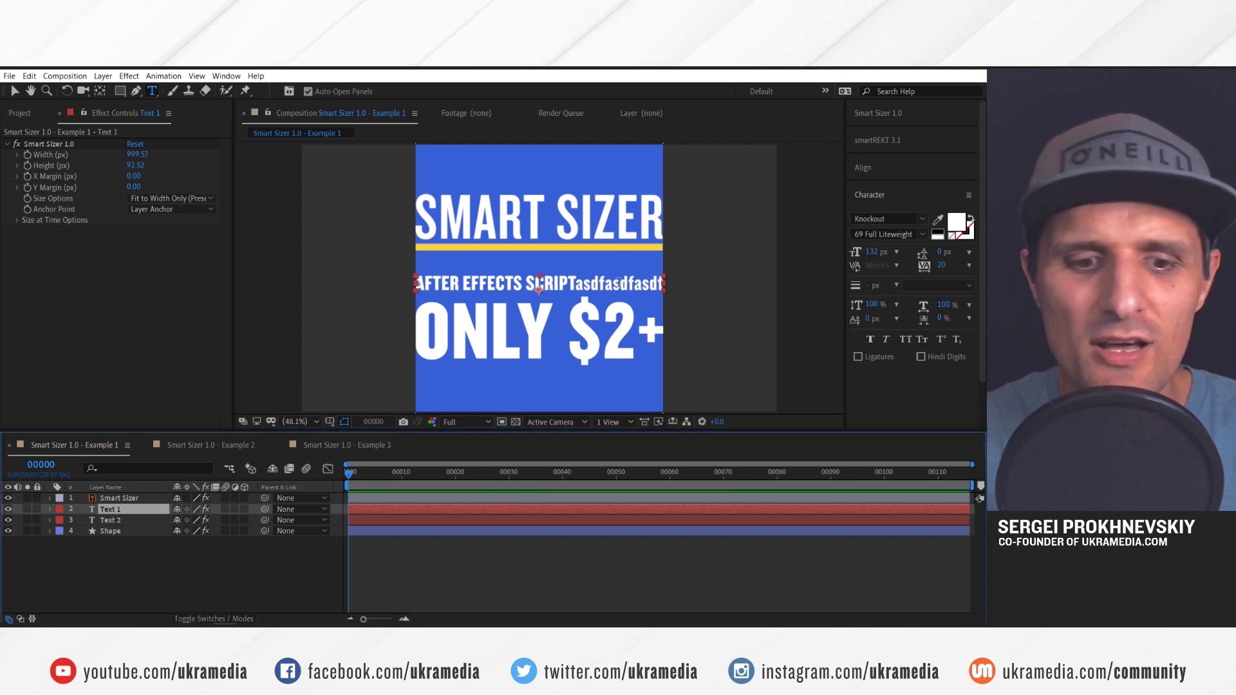
key(ctrl+z)
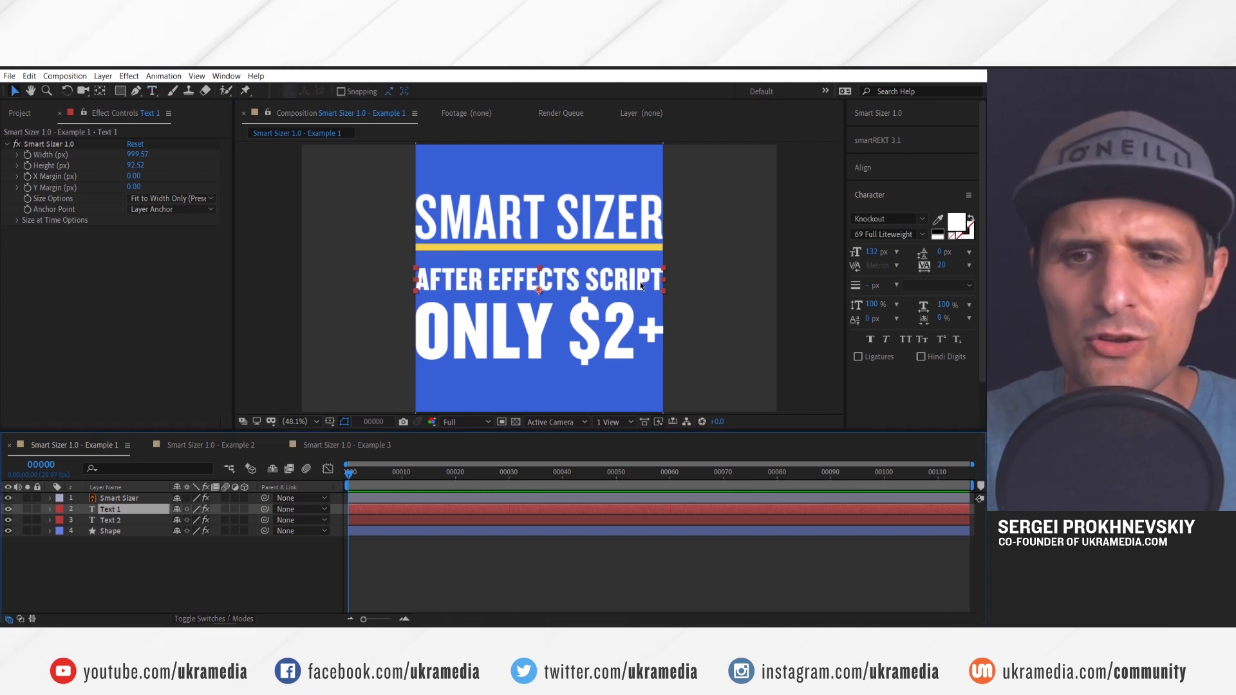
- Switch to the Selection tool, test raising Smart Sizer Height to 155.52, then undo it
key(v)
click(643, 288)
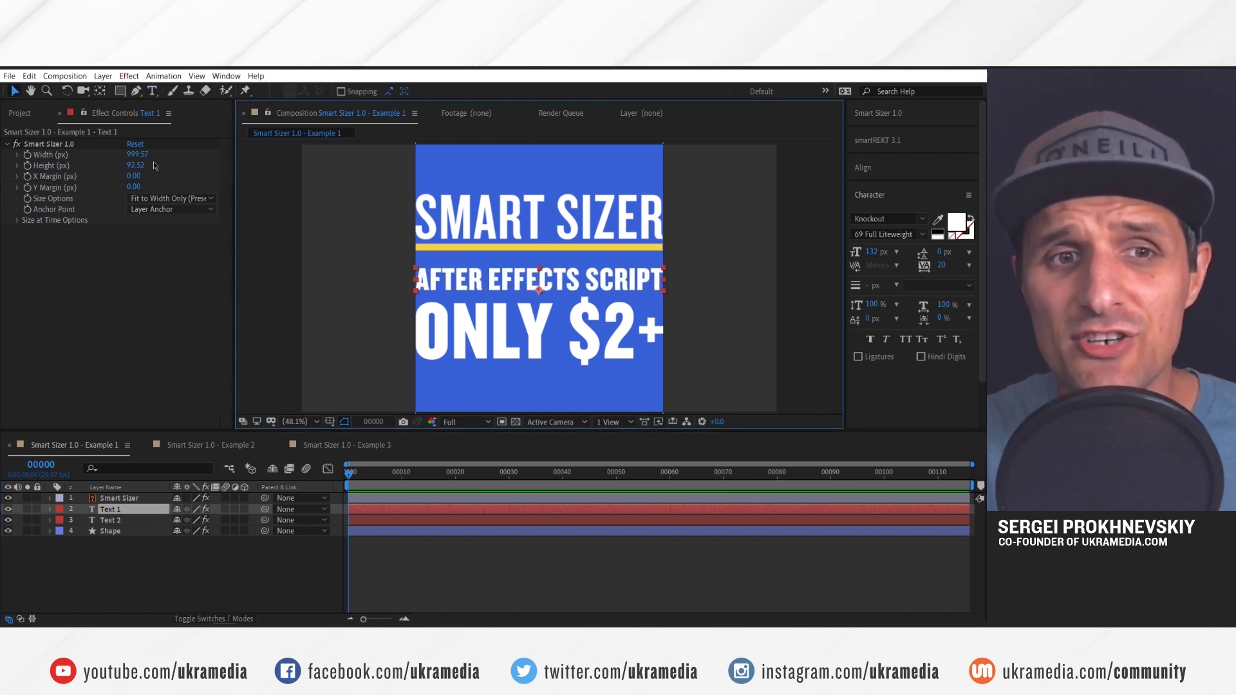
drag(138, 166, 184, 168)
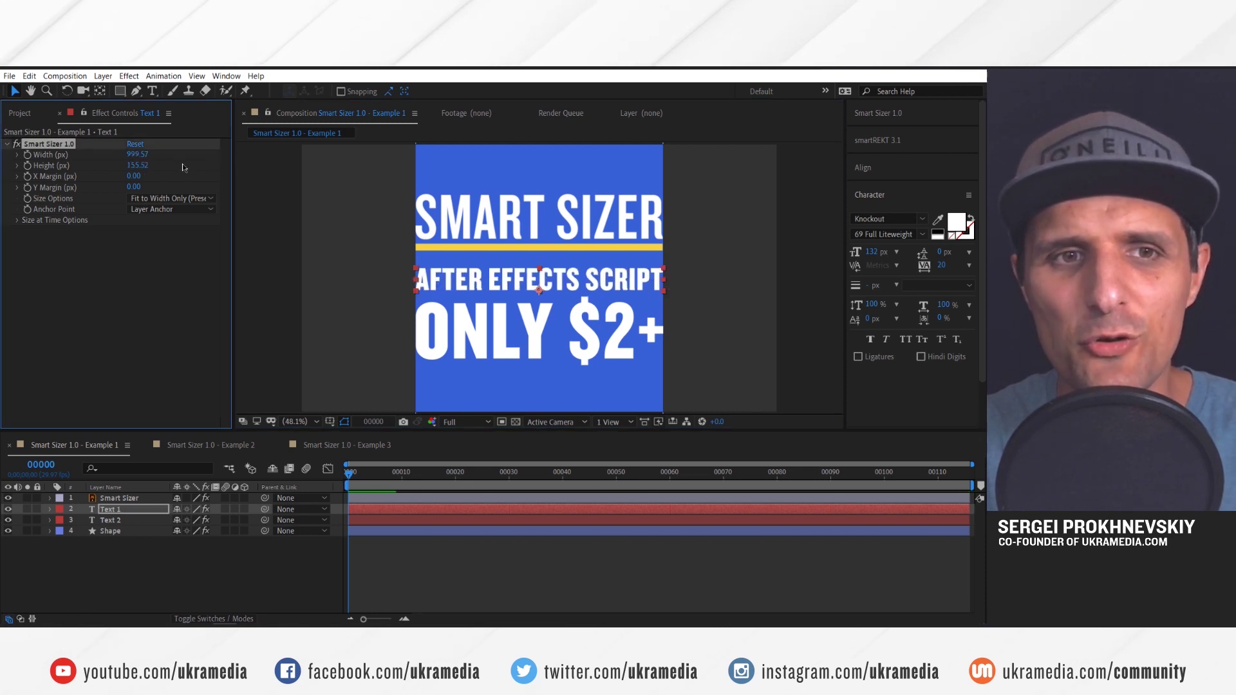
key(ctrl+z)
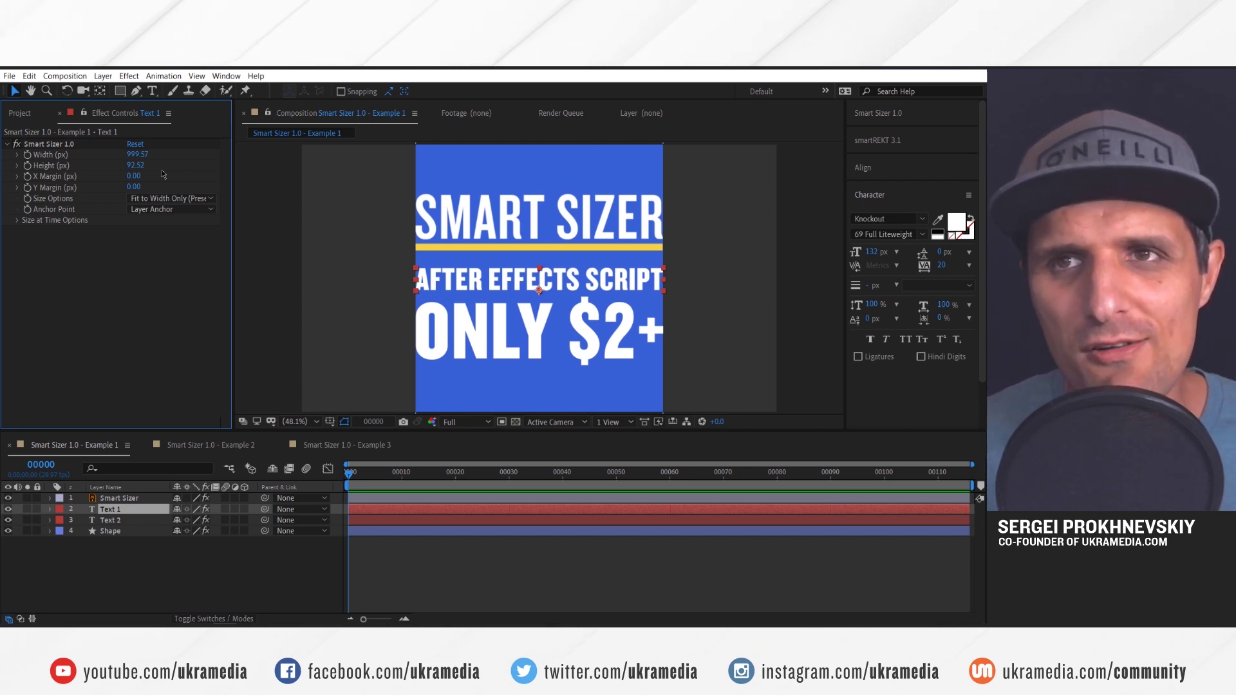
- Reveal Text 1's Scale and compare the sizes of the text and Smart Sizer layers
click(111, 510)
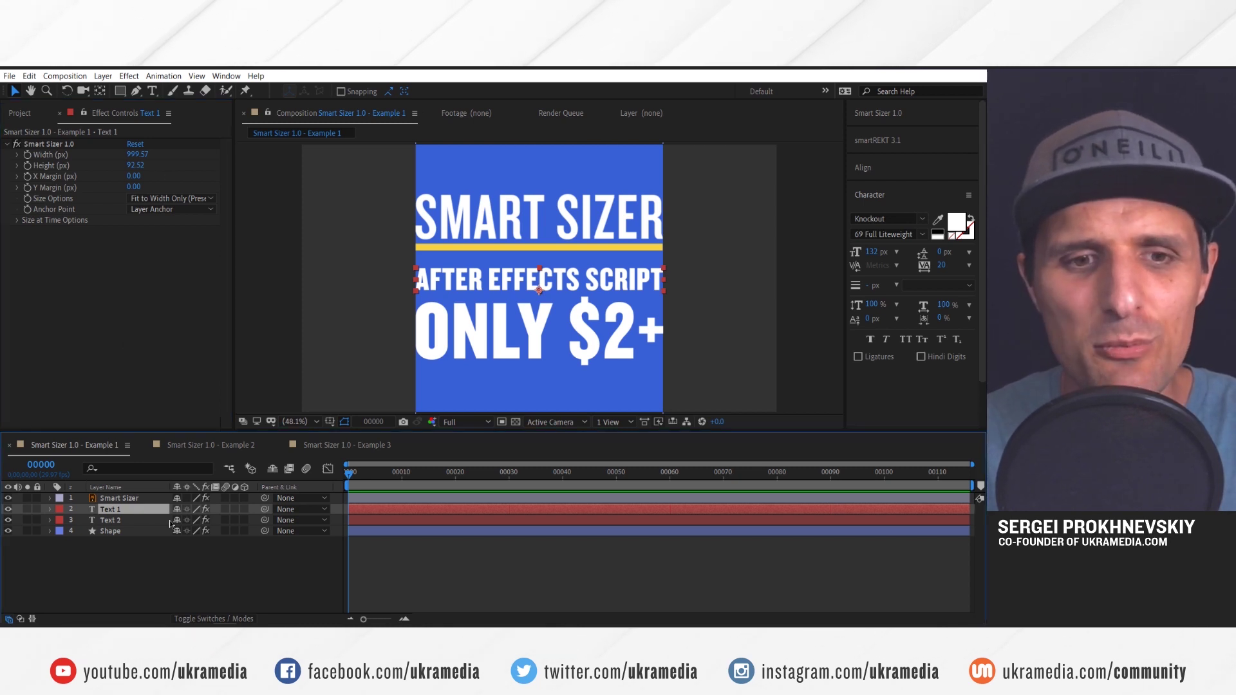
key(s)
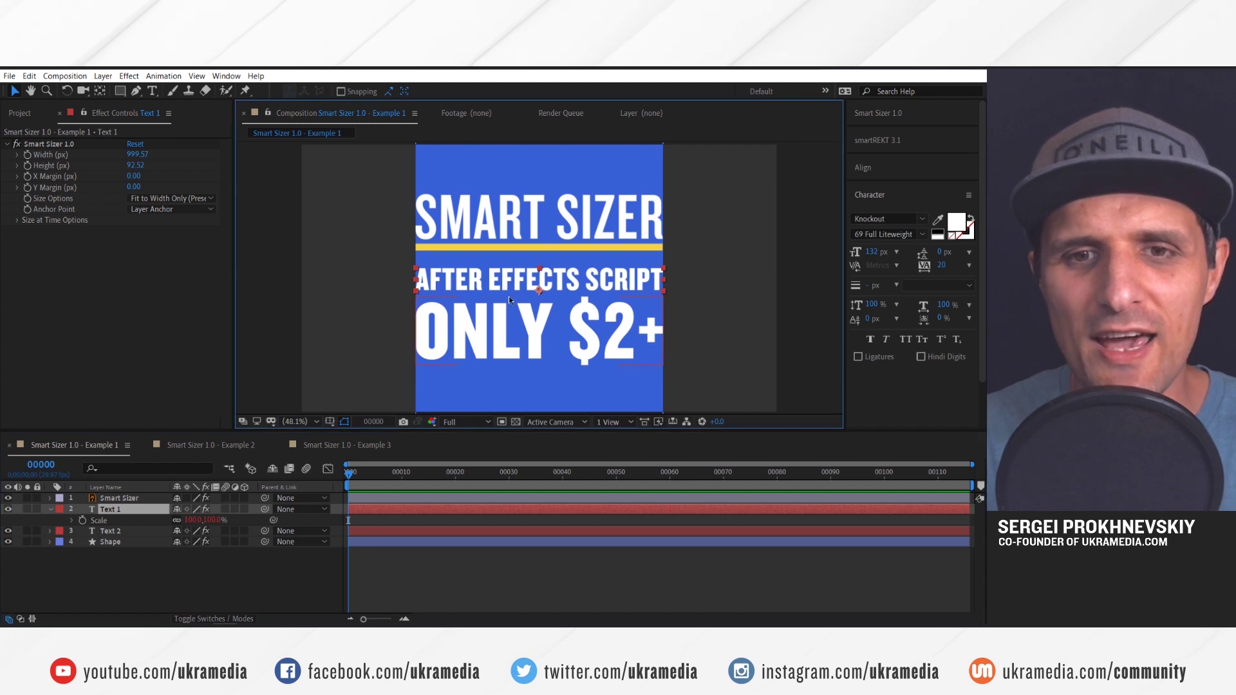
click(470, 332)
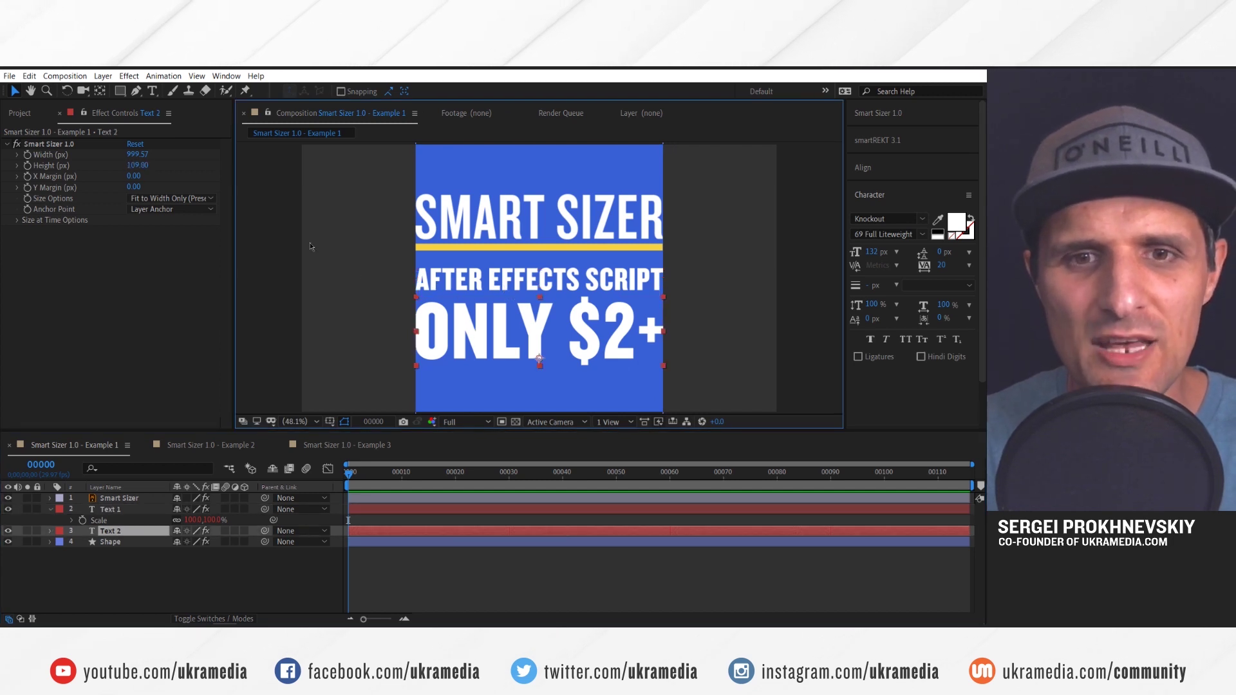
click(464, 280)
key(ctrl+Up)
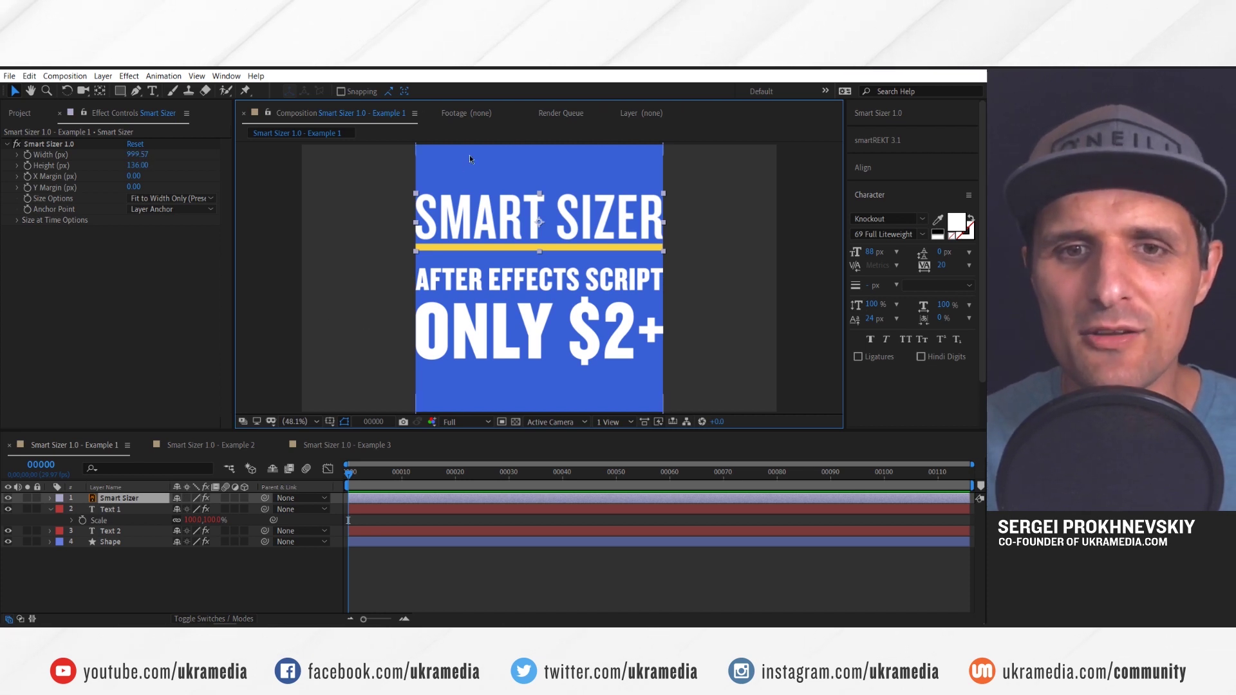
click(504, 332)
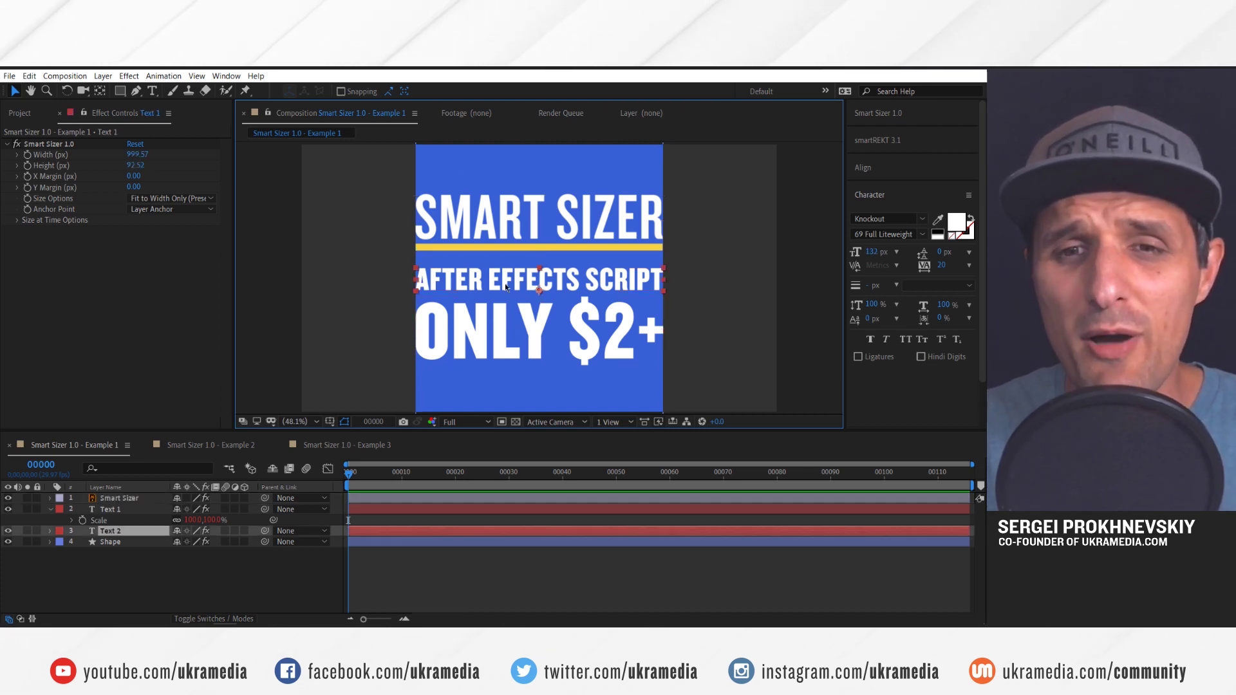
click(521, 339)
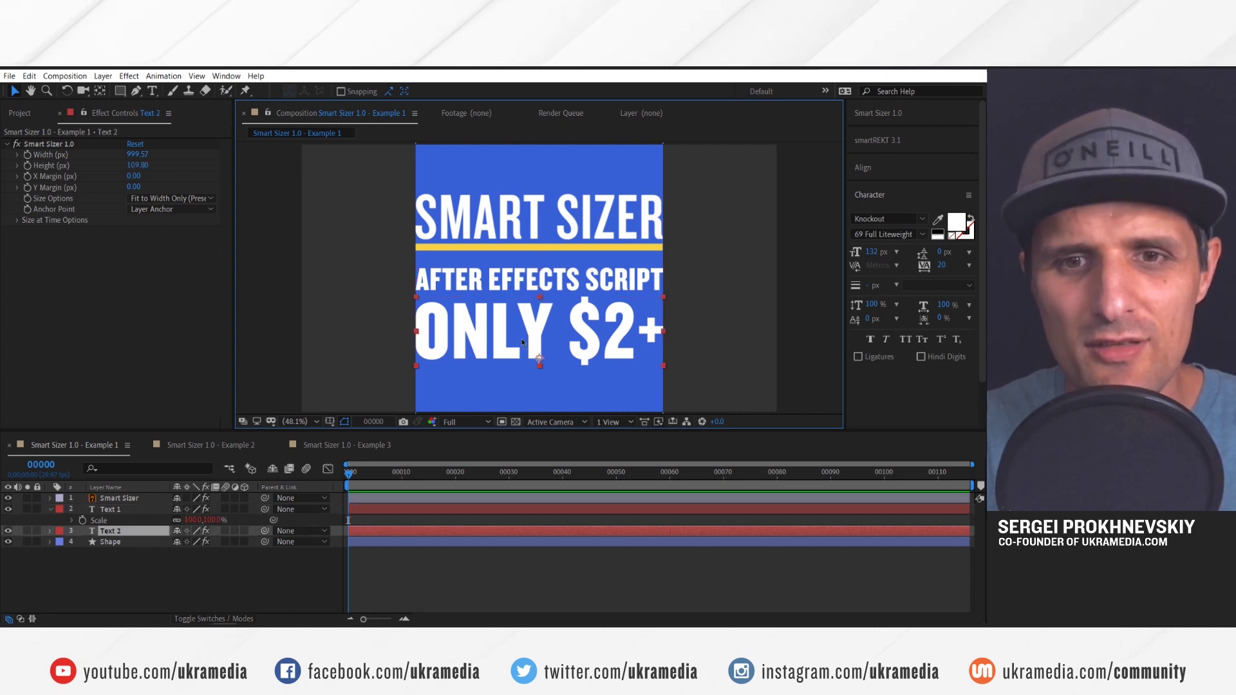
click(520, 280)
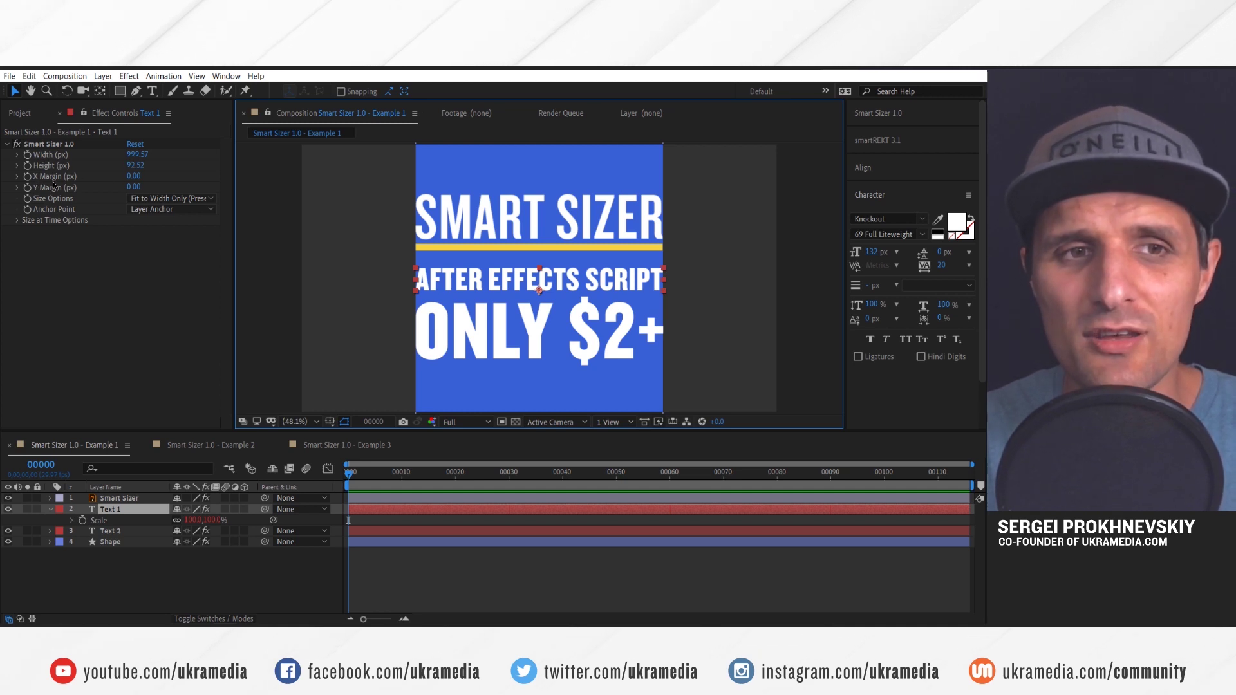
- Set the AFTER EFFECTS SCRIPT line's Smart Sizer X Margin to 100 px
mouse_move(135, 175)
mouse_down()
mouse_move(160, 175)
mouse_move(139, 176)
mouse_up()
click(137, 176)
text(1)
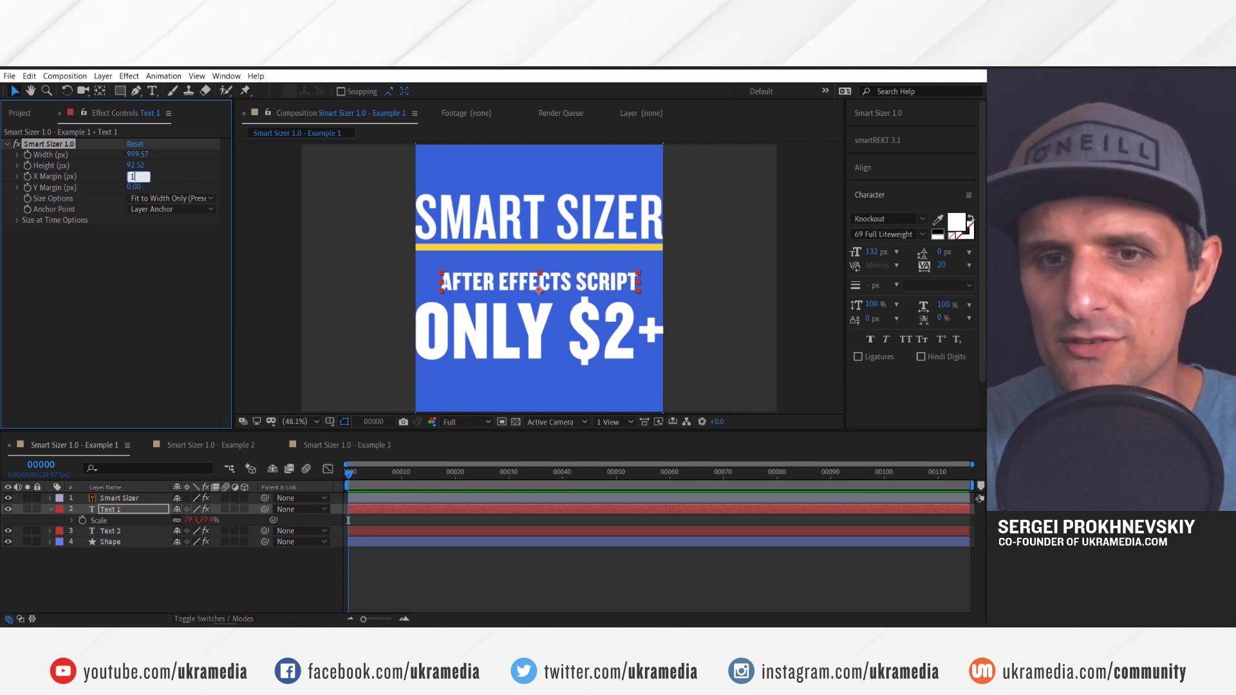
text(00)
key(Return)
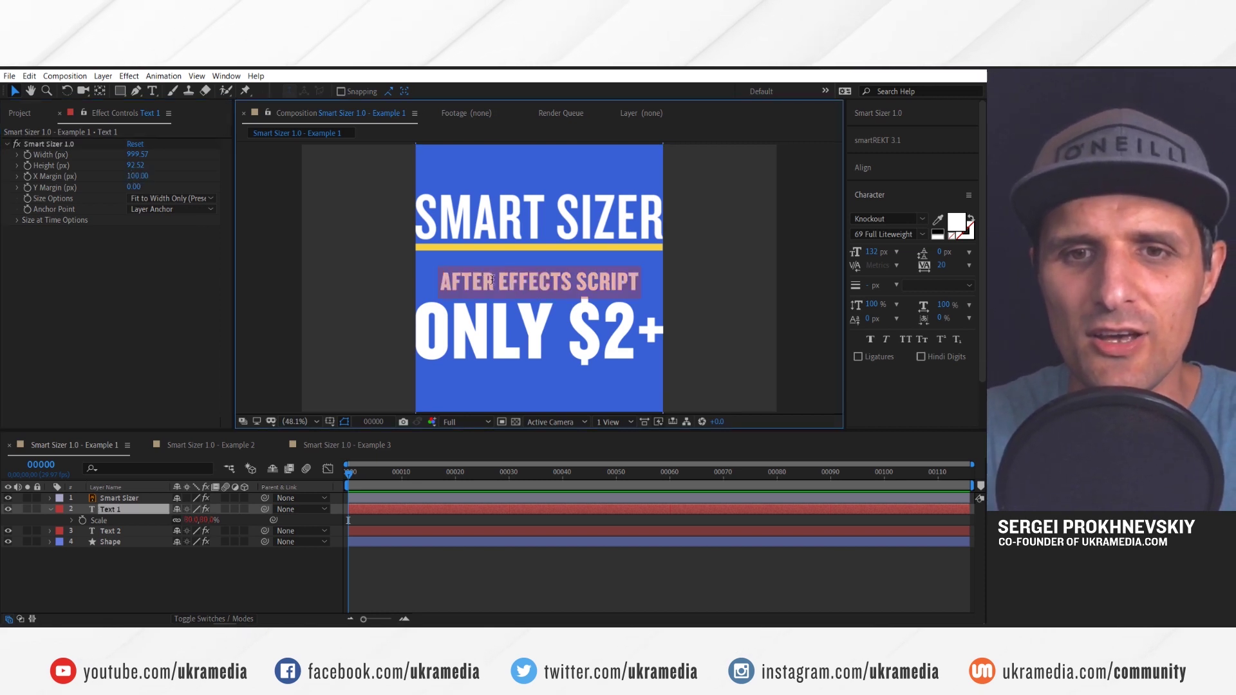
- Test placeholder text in the middle line, undo it back to AFTER EFFECTS SCRIPT, and select ONLY $2+
text(asdfasdfasdfsadfasdf)
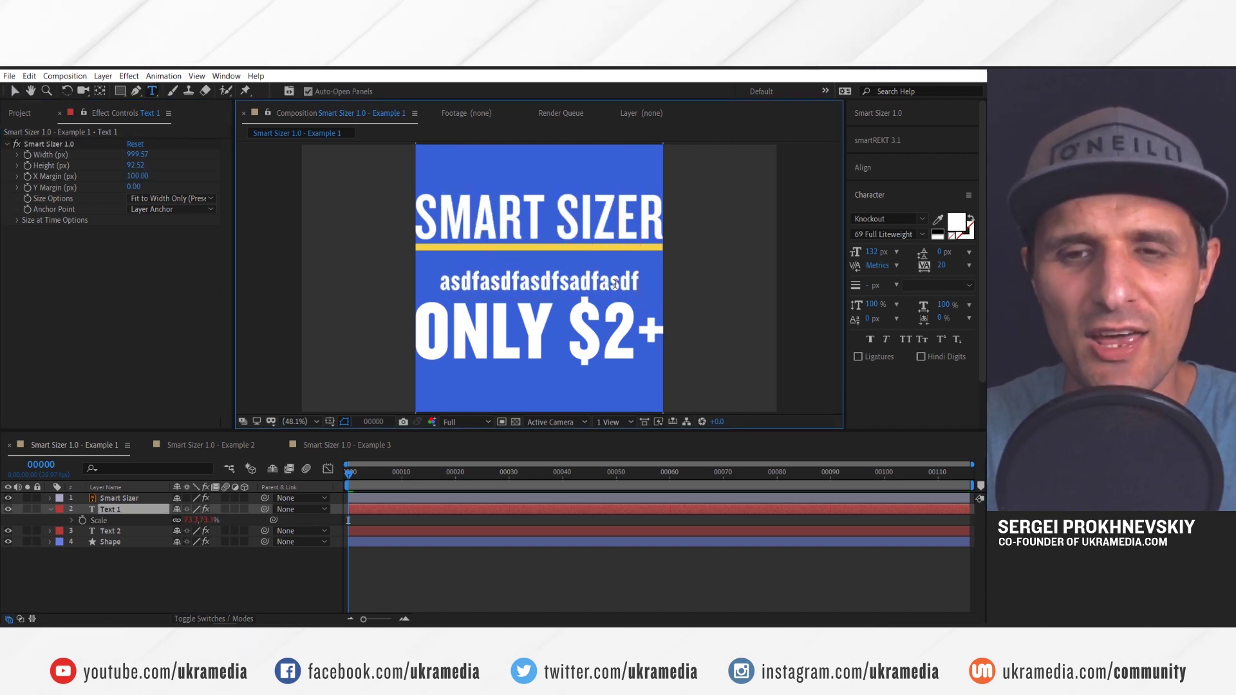
text(asdfasdf)
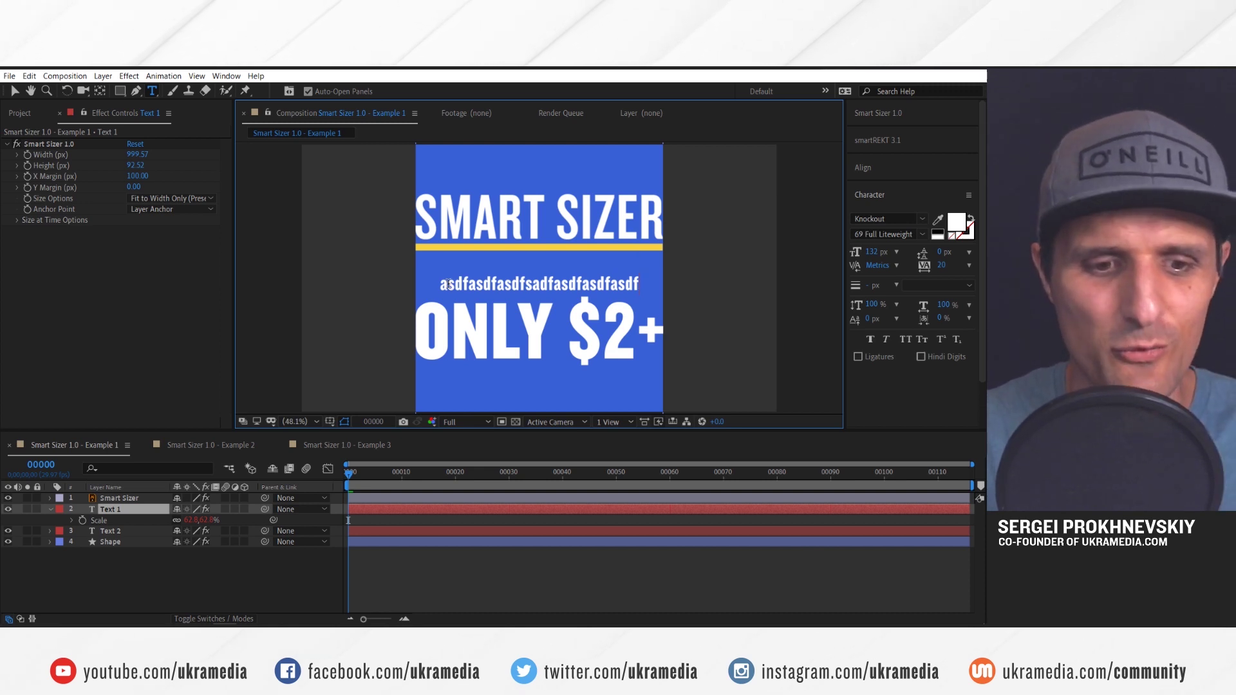
key(ctrl+z)
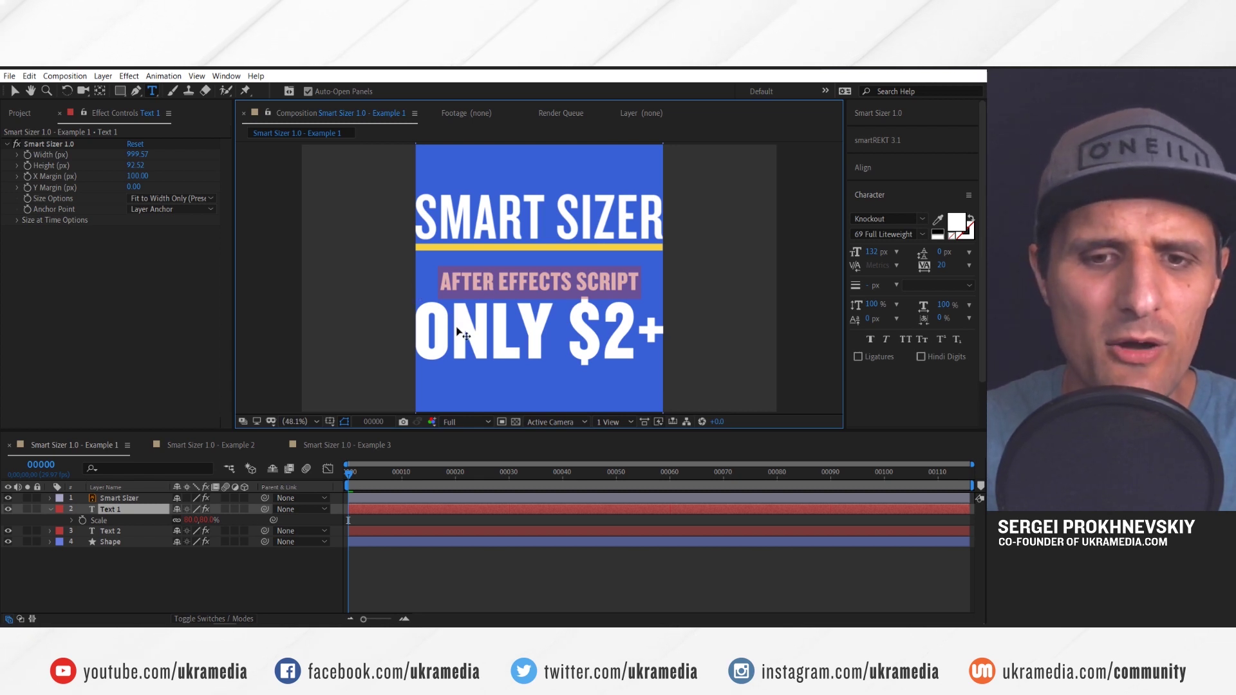
key(Escape)
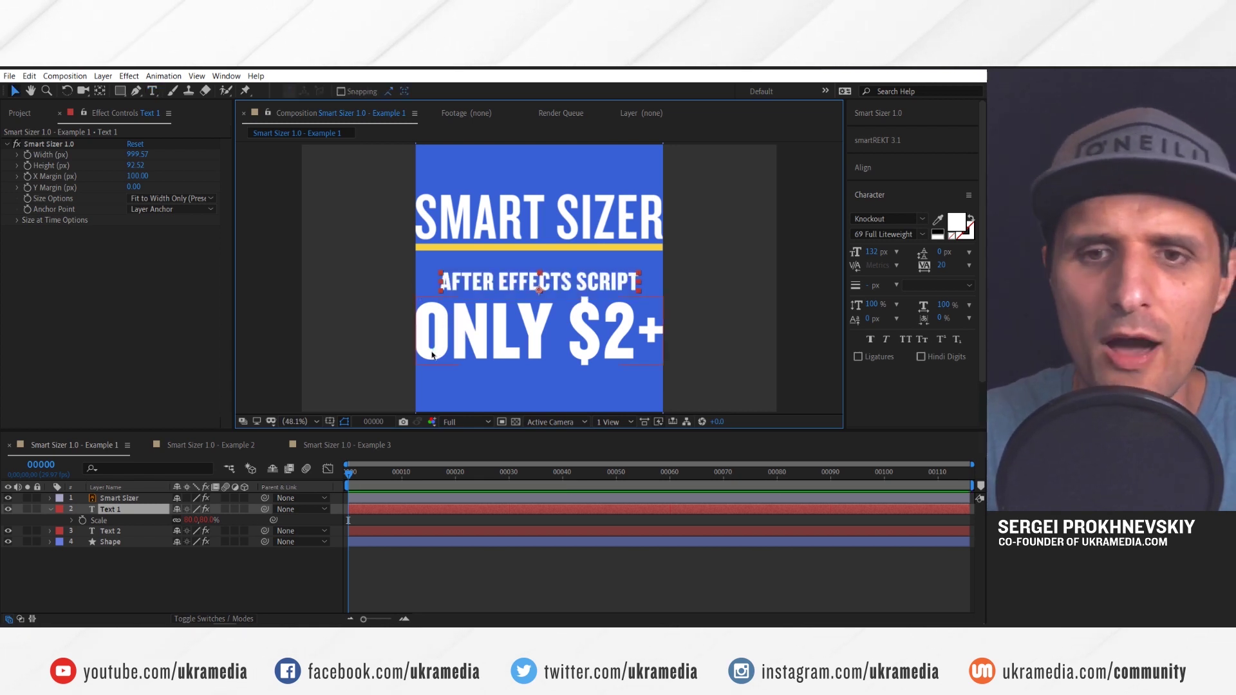
click(432, 355)
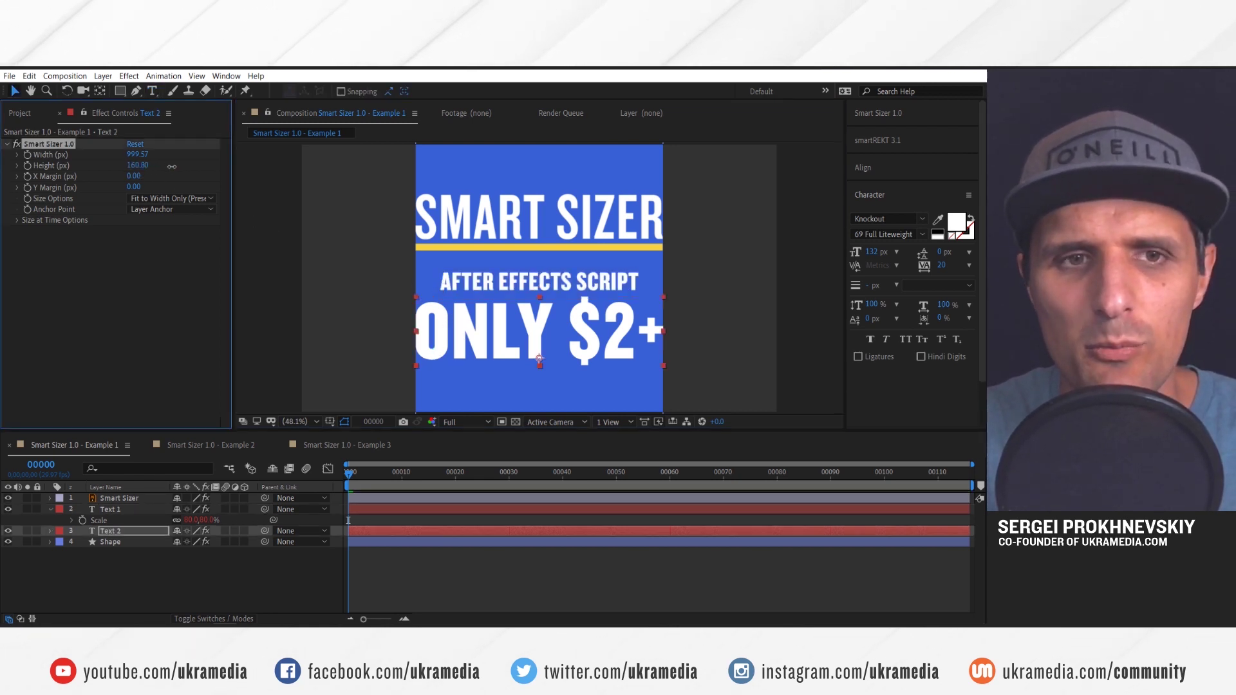
- Undo the test margin on ONLY $2+ and return the middle line's X Margin to 0
drag(134, 176, 195, 179)
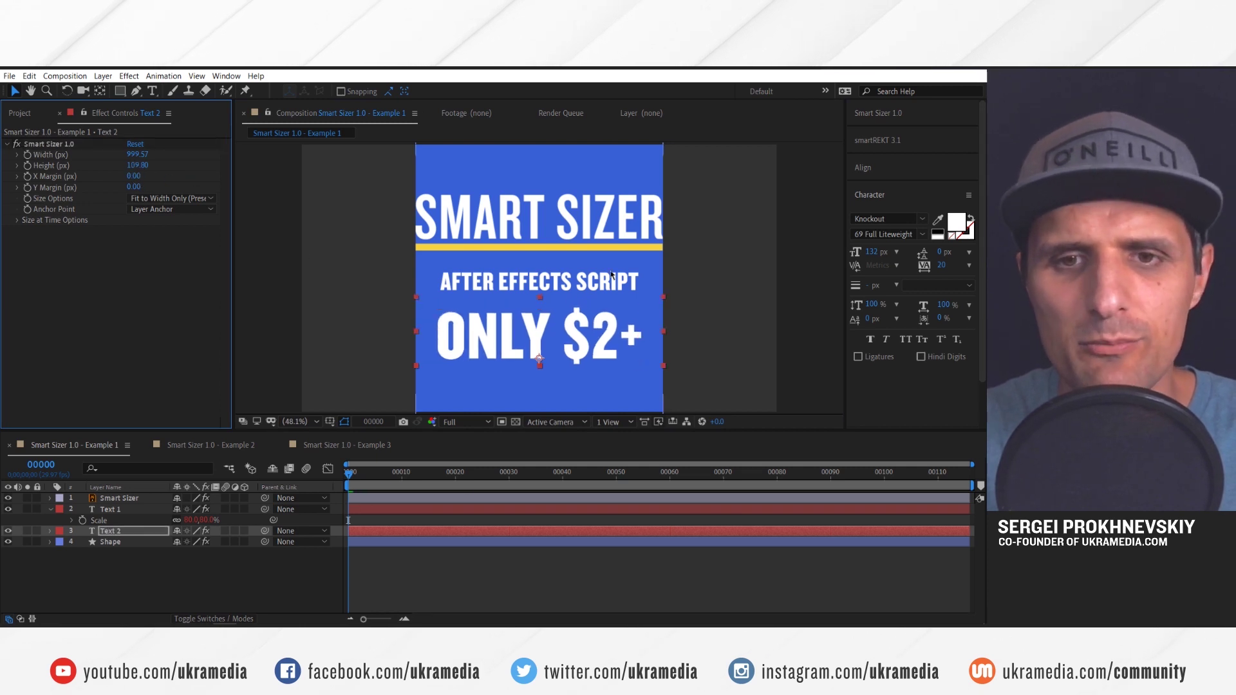
key(ctrl+z)
click(616, 281)
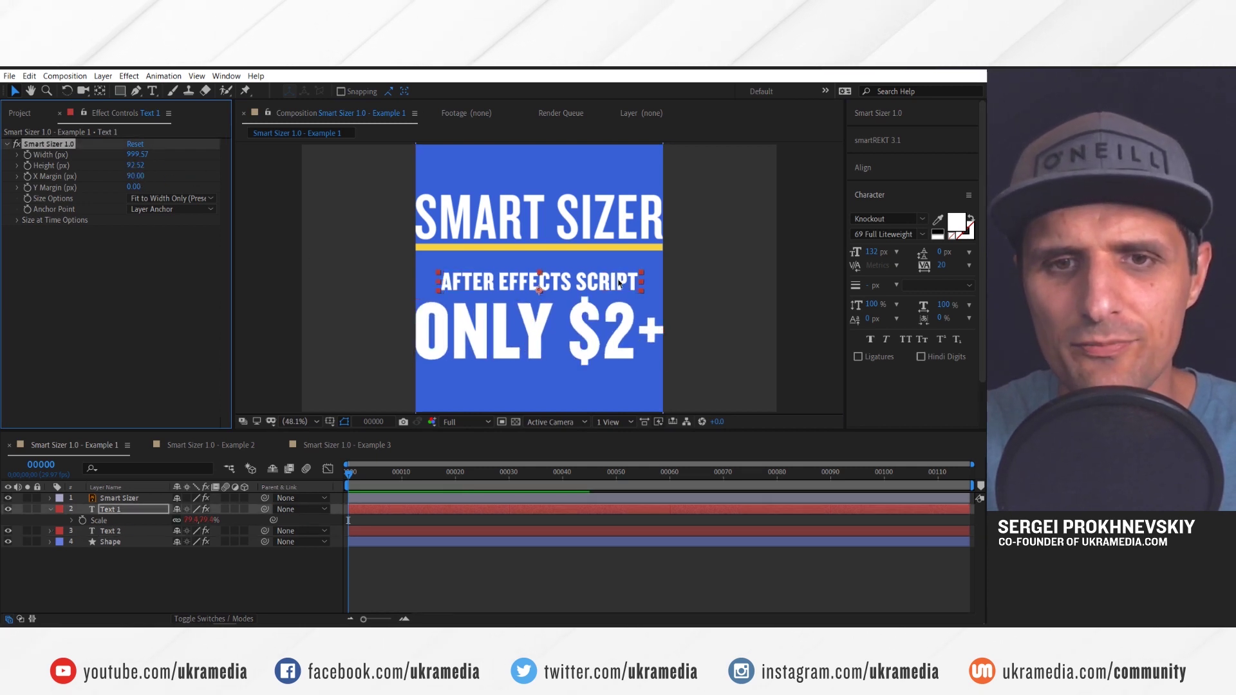
key(ctrl+z)
- Add ONLY $2+ and SMART SIZER to the selection and expand the Smart Sizer 1.0 controls
shift+click(594, 325)
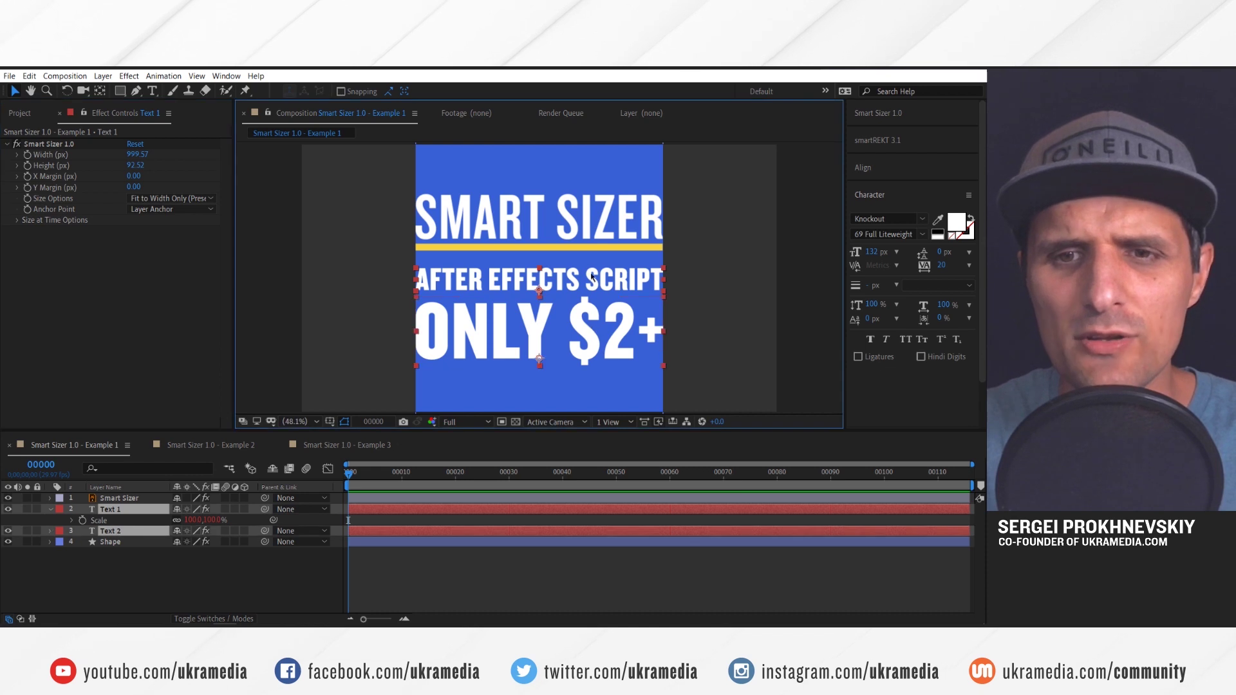
shift+click(600, 241)
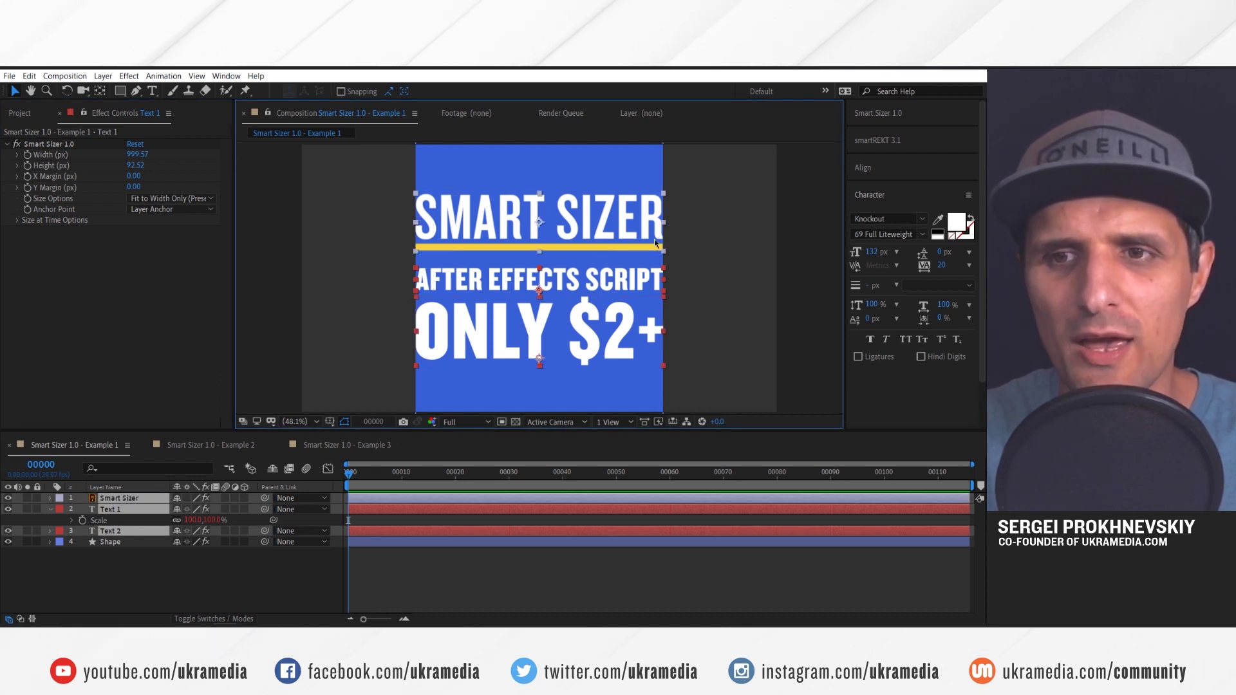
click(878, 116)
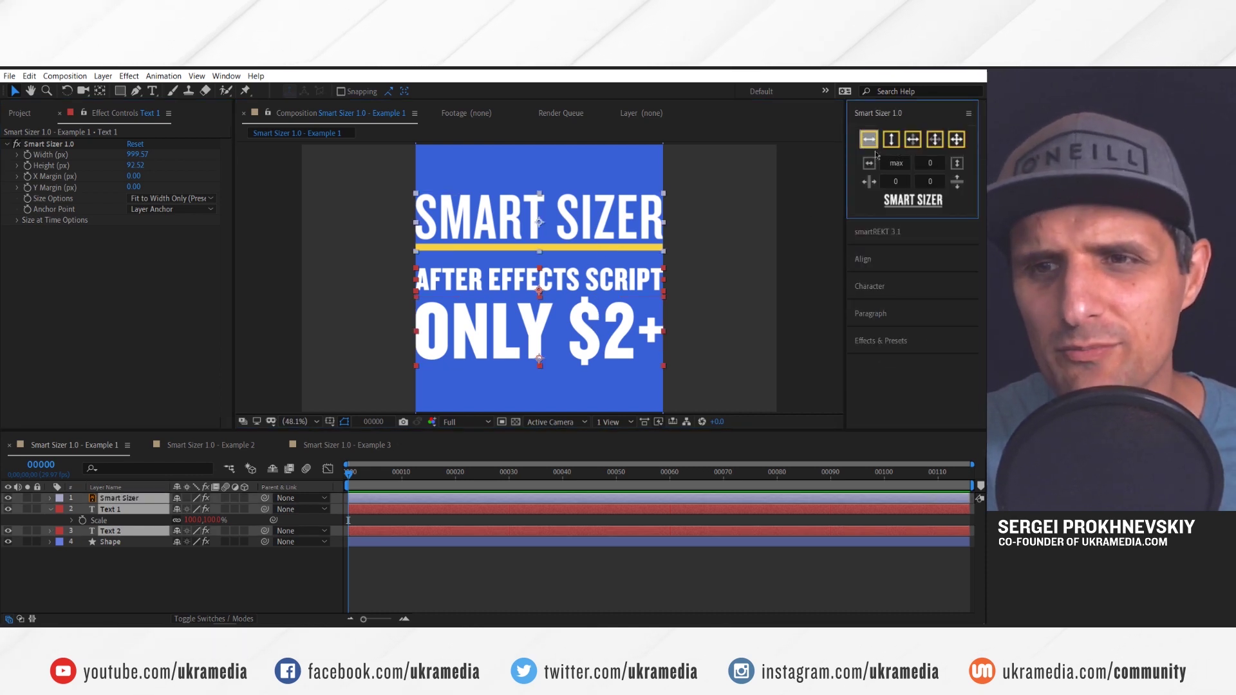
- Fit the selected lines to width with a 50 px horizontal margin
click(896, 181)
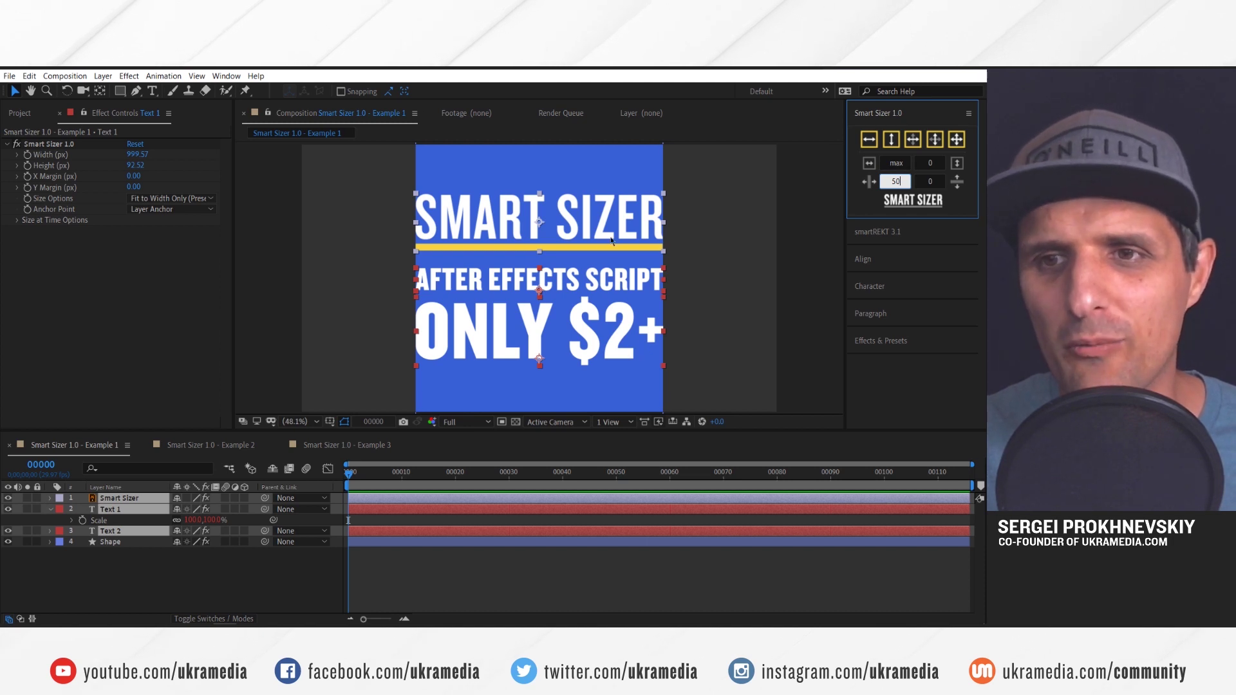
click(871, 143)
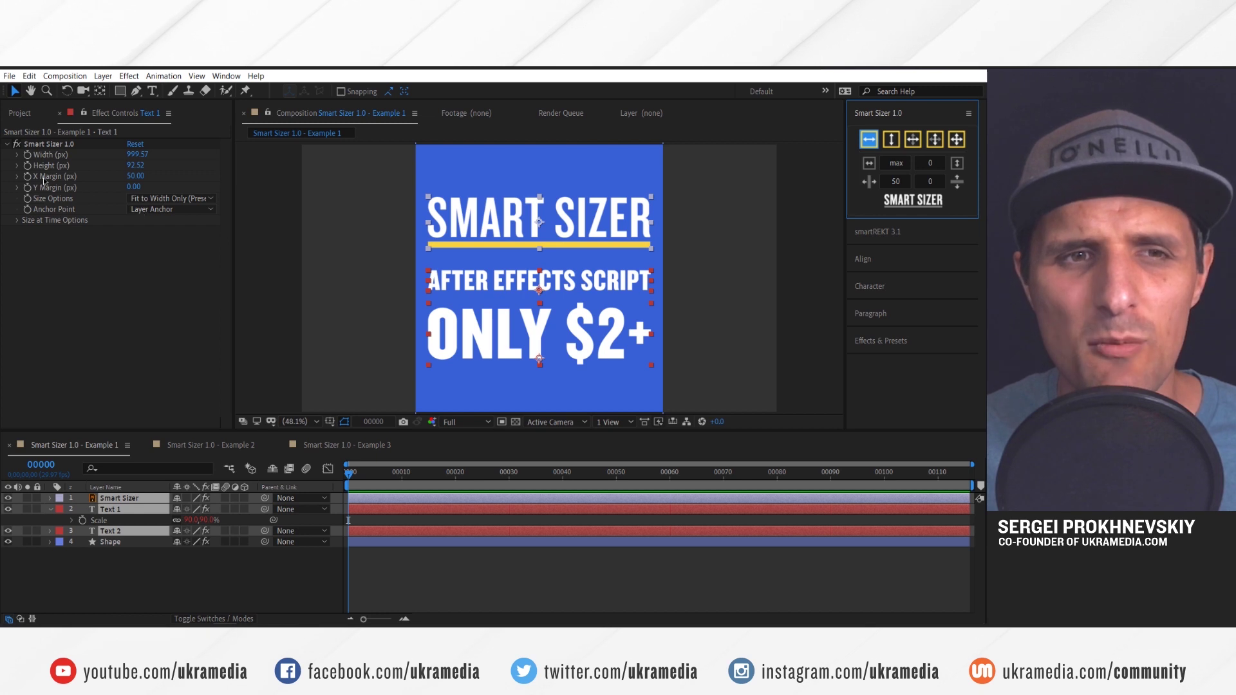
click(719, 250)
- Test a new X margin on AFTER EFFECTS SCRIPT, then undo everything back to the unfitted layout
click(627, 284)
drag(136, 175, 192, 178)
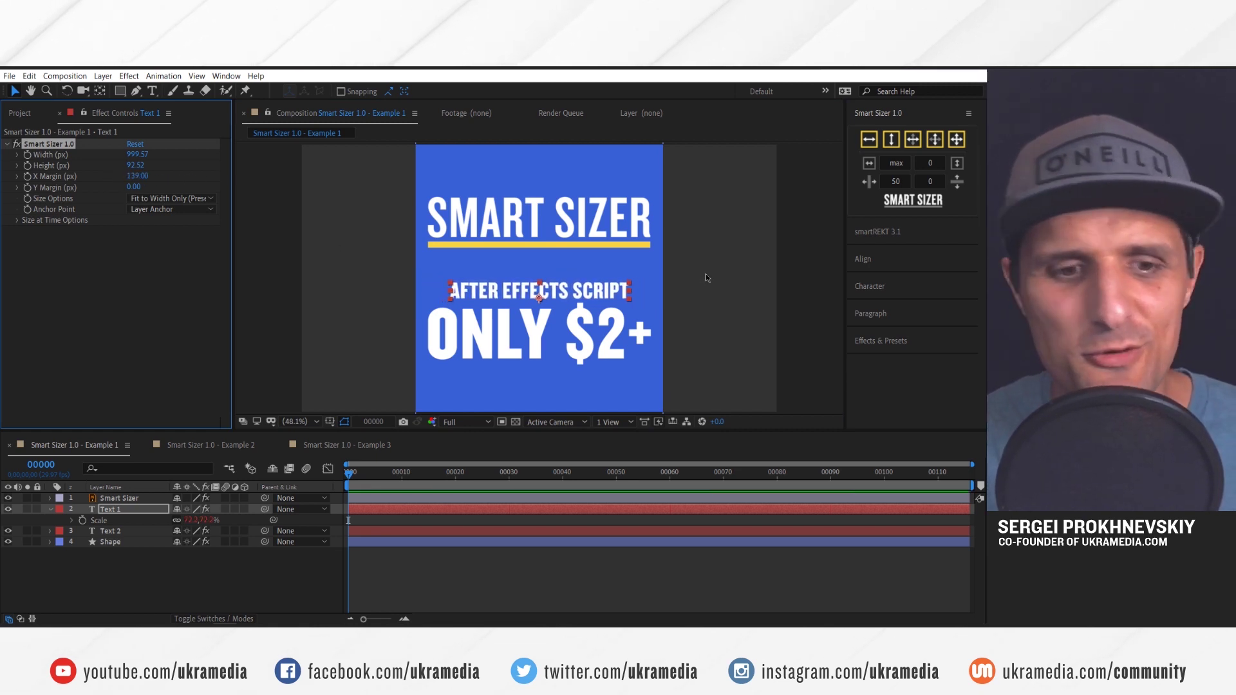
key(ctrl+z)
key(ctrl+z)
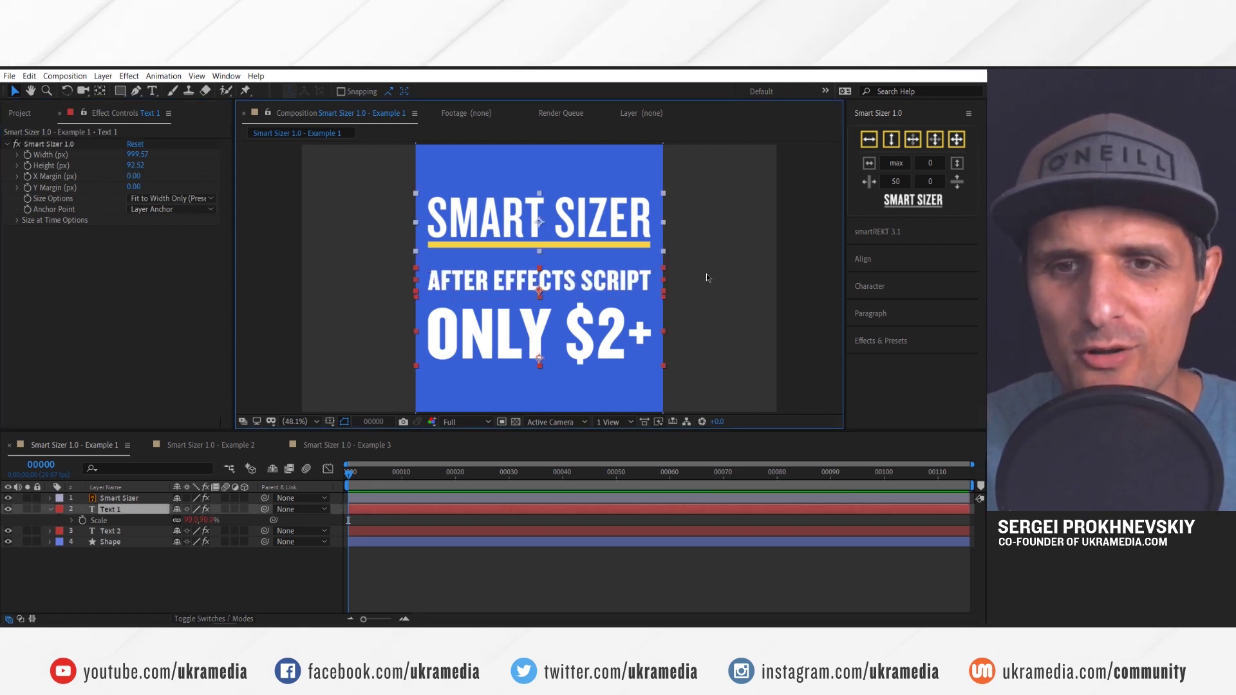
key(ctrl+z)
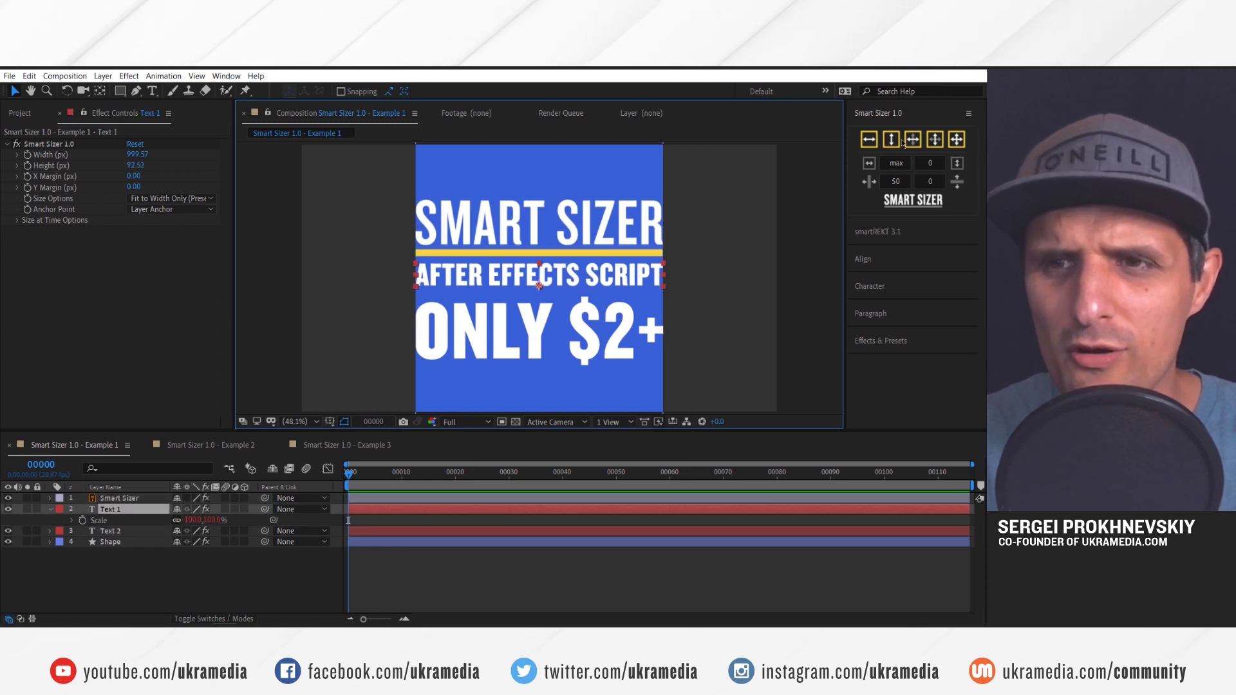
drag(653, 315, 653, 287)
key(ctrl+z)
key(ctrl+z)
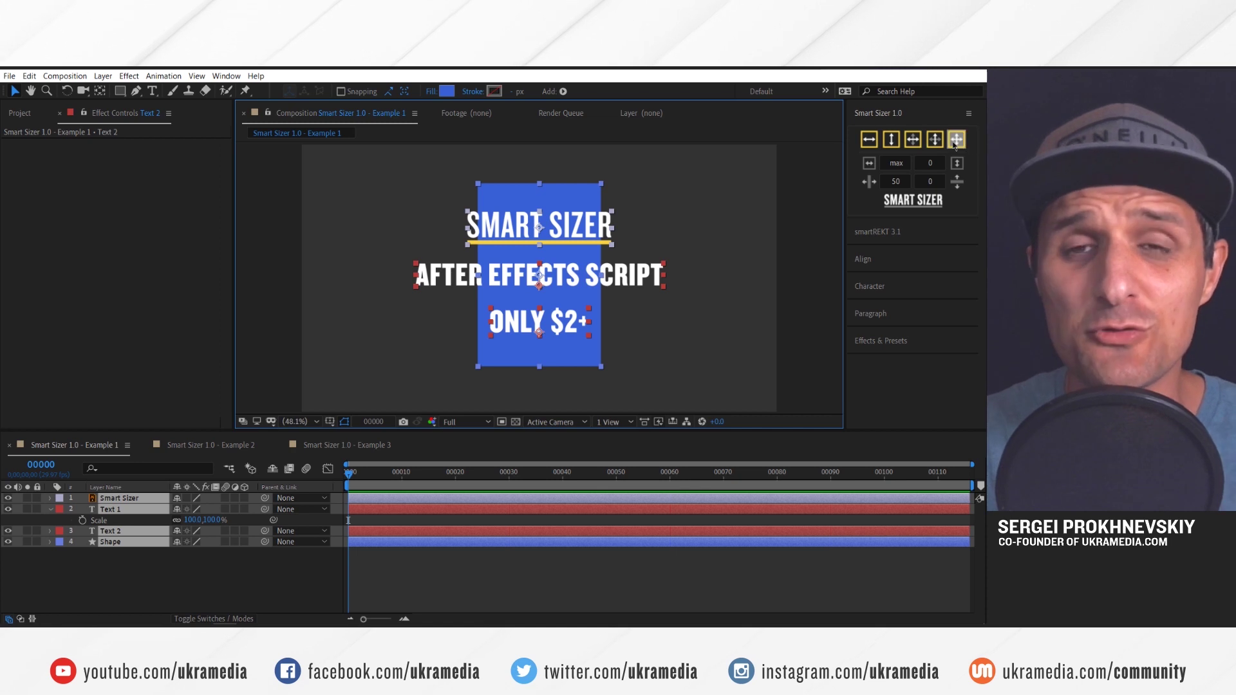
click(704, 255)
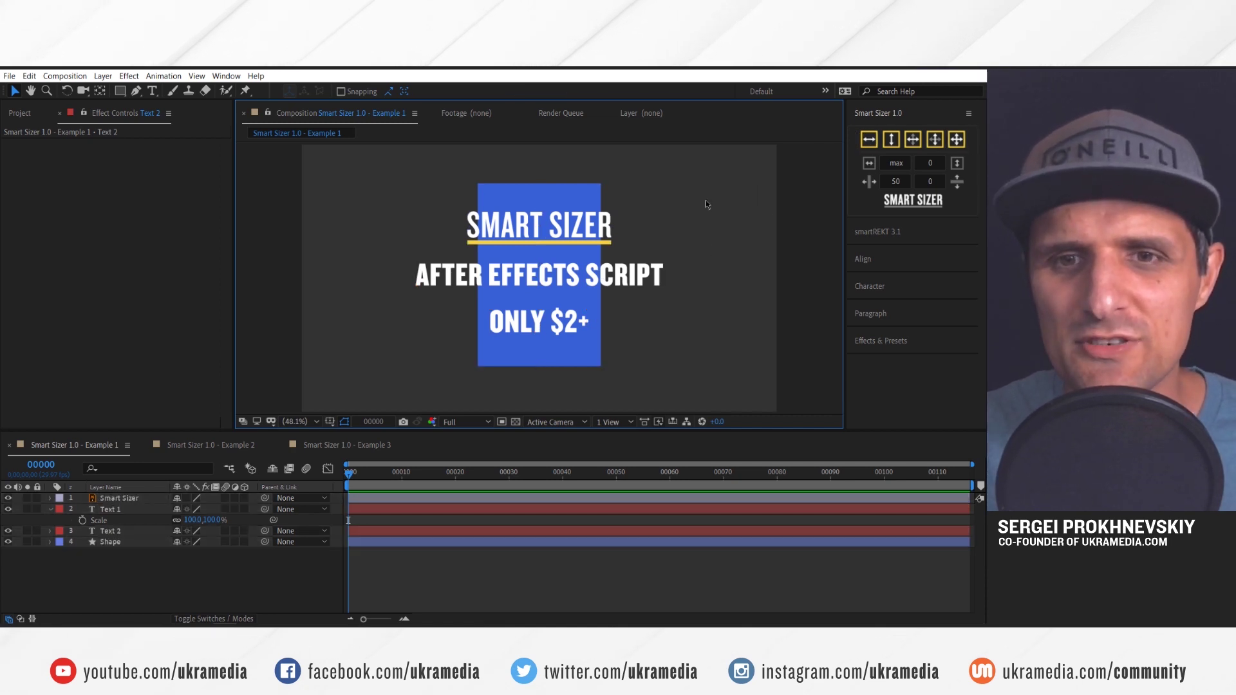
key(ctrl+a)
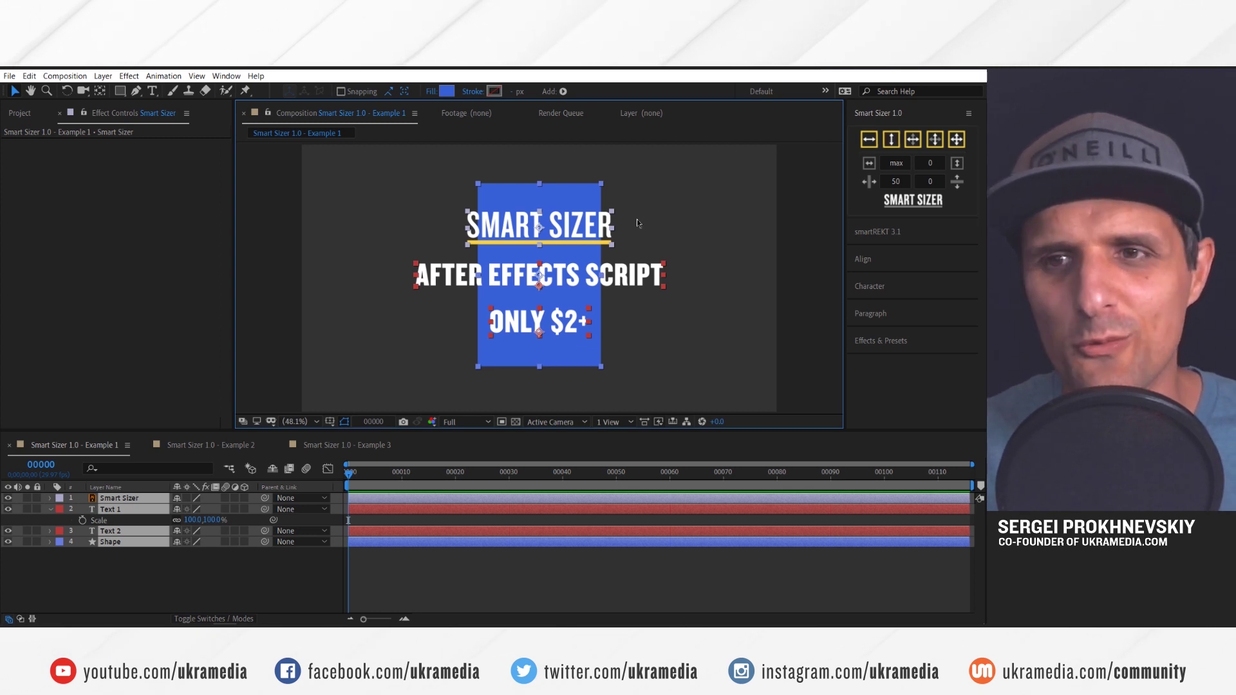
drag(681, 270, 541, 320)
- Set the width target to Largest Selected and the height target to Smallest Selected
click(869, 139)
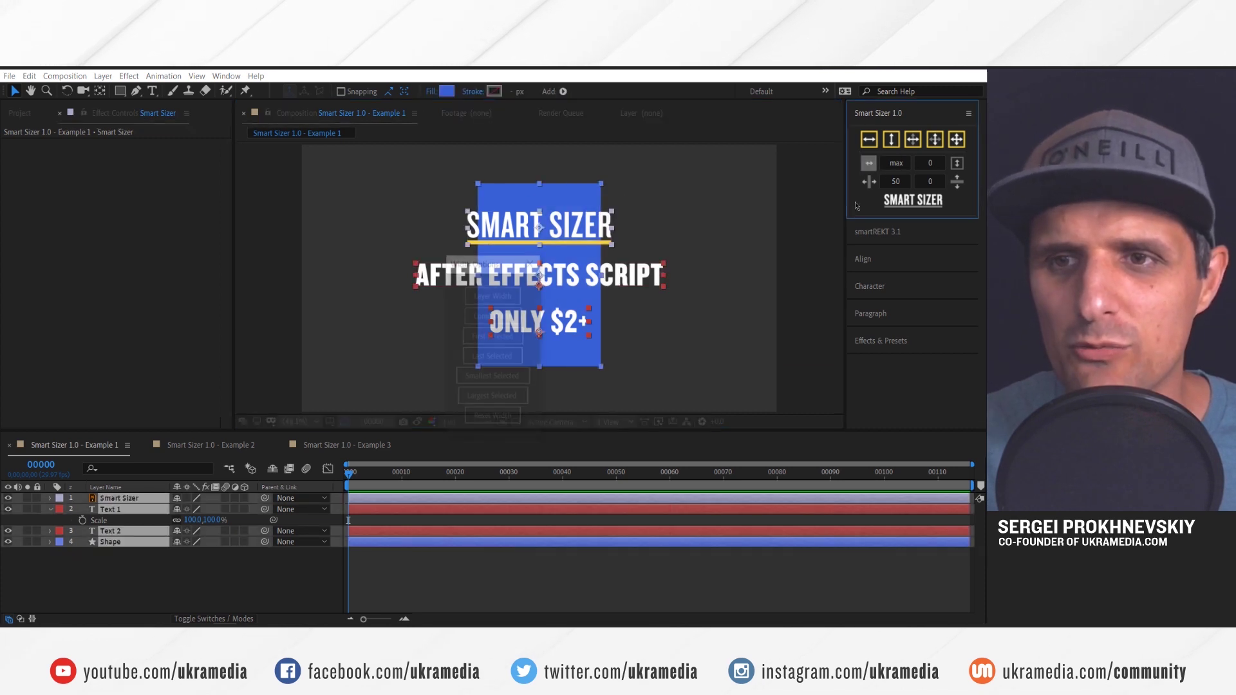
click(516, 408)
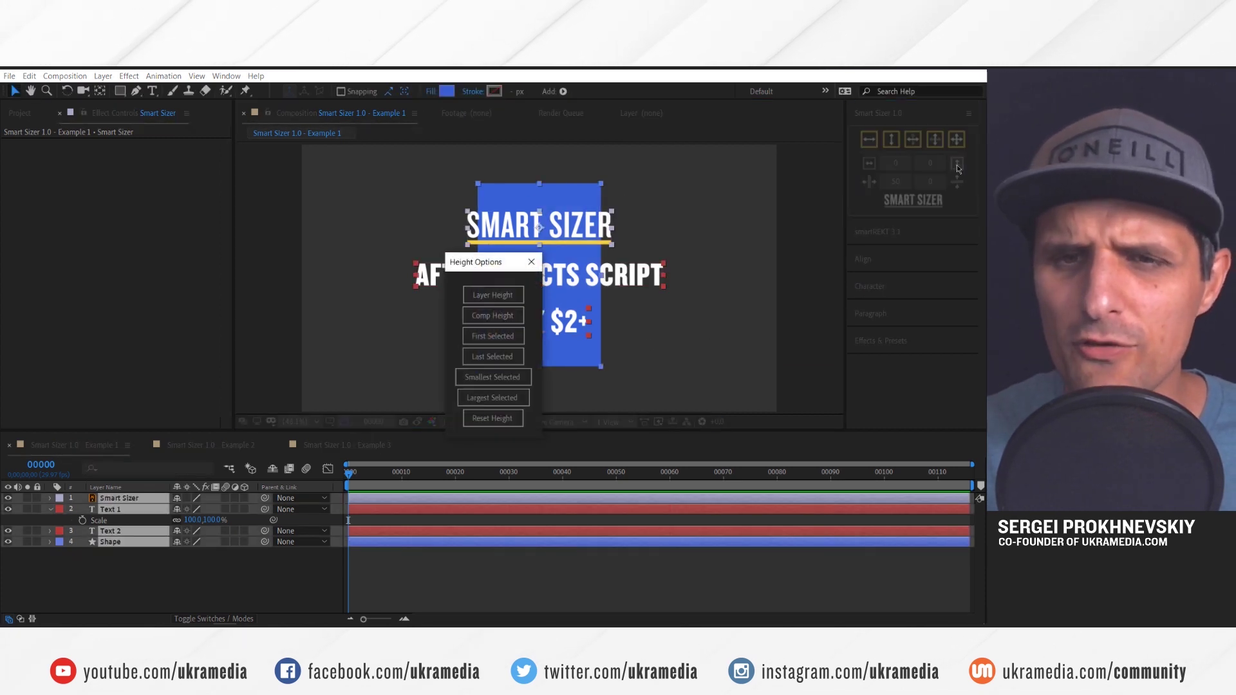
click(515, 378)
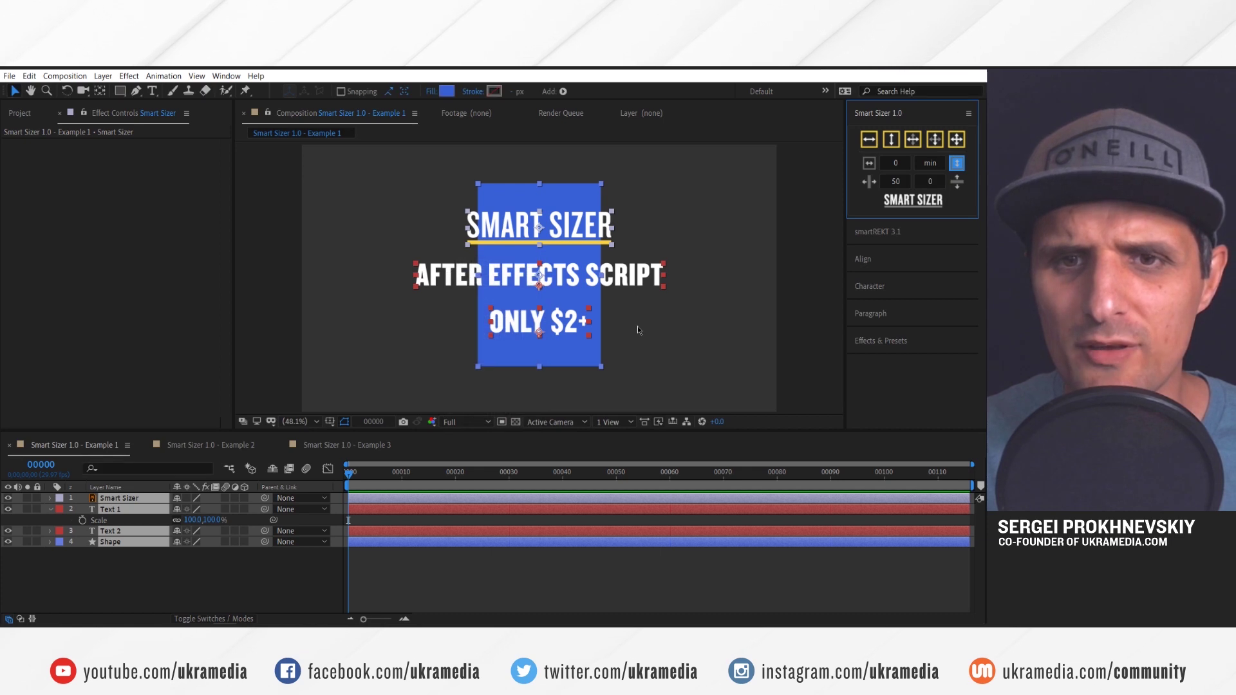
- Select all four layers, fit them to the target height, then undo the fit
drag(686, 239, 503, 349)
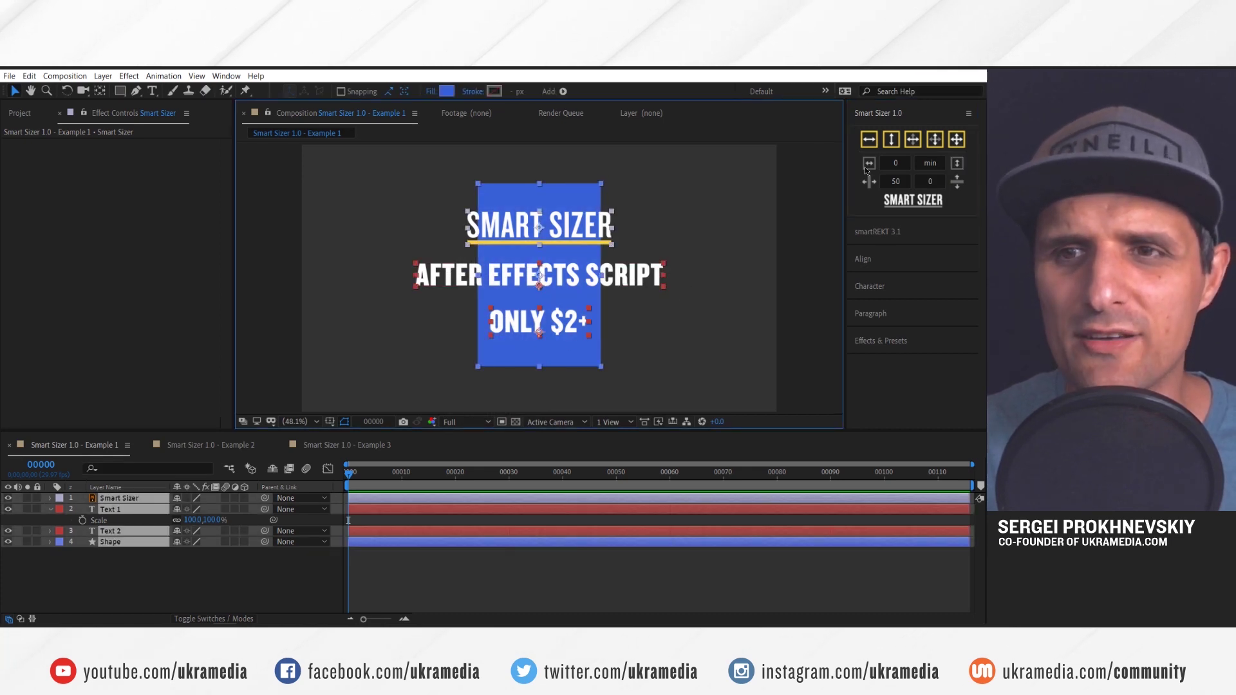
click(892, 141)
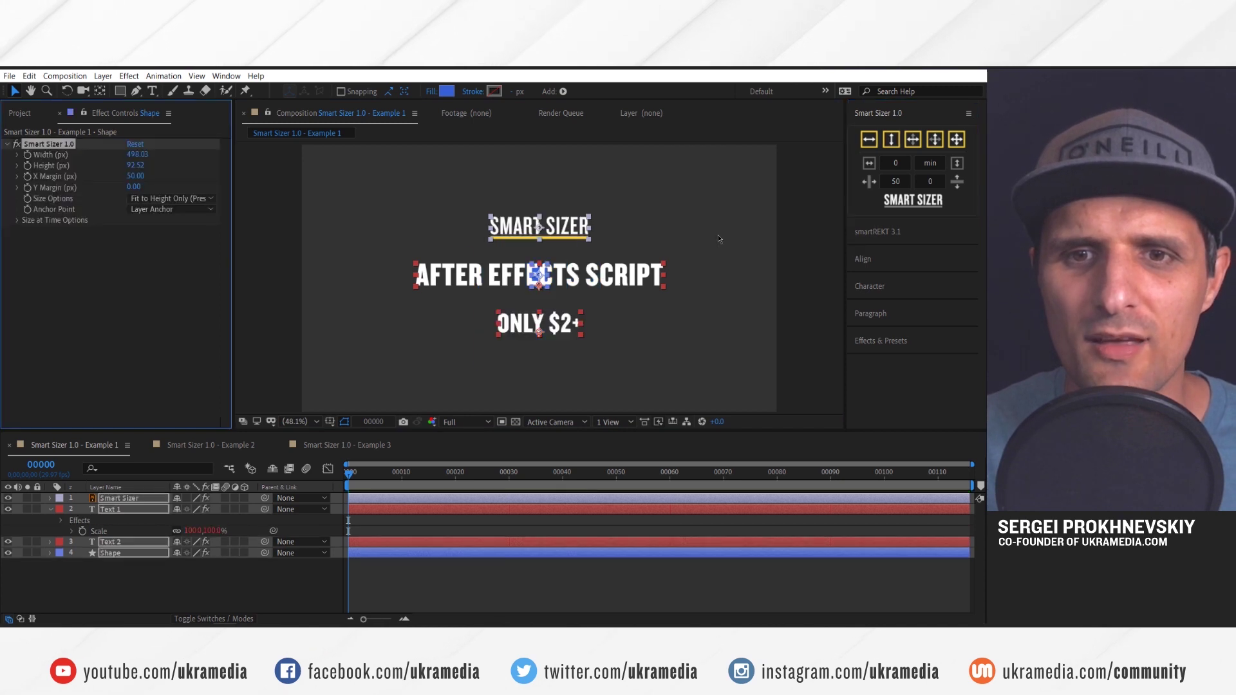
click(708, 258)
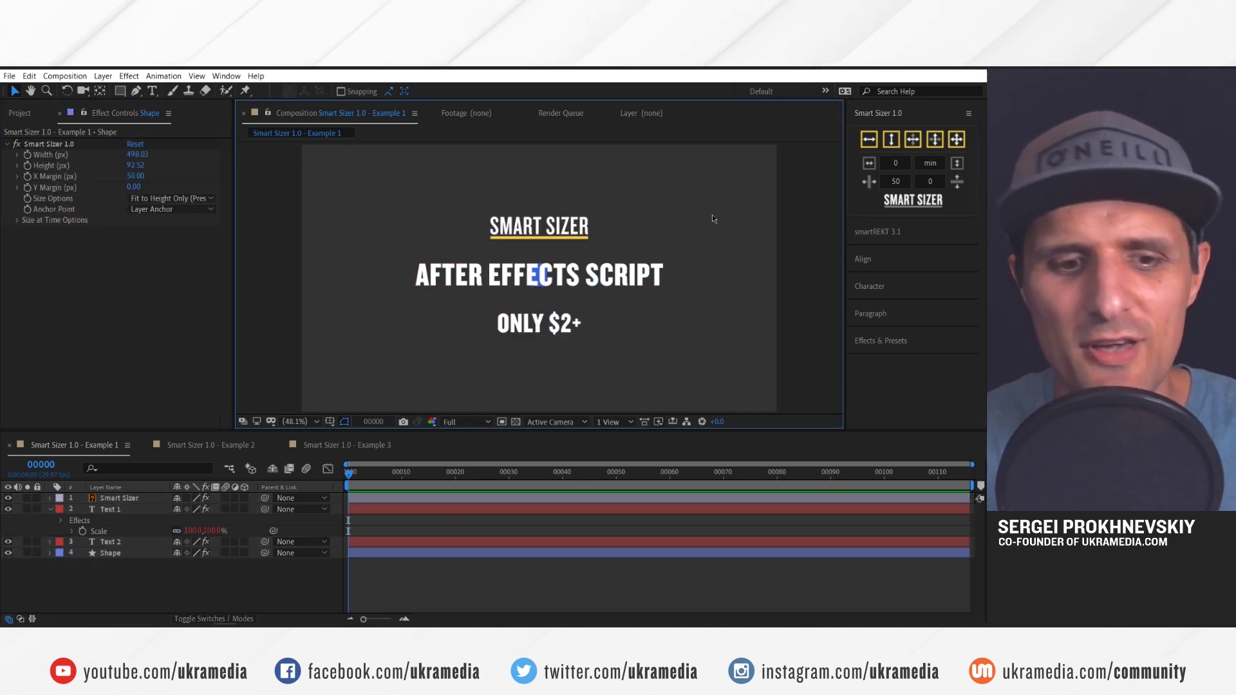
key(ctrl+z)
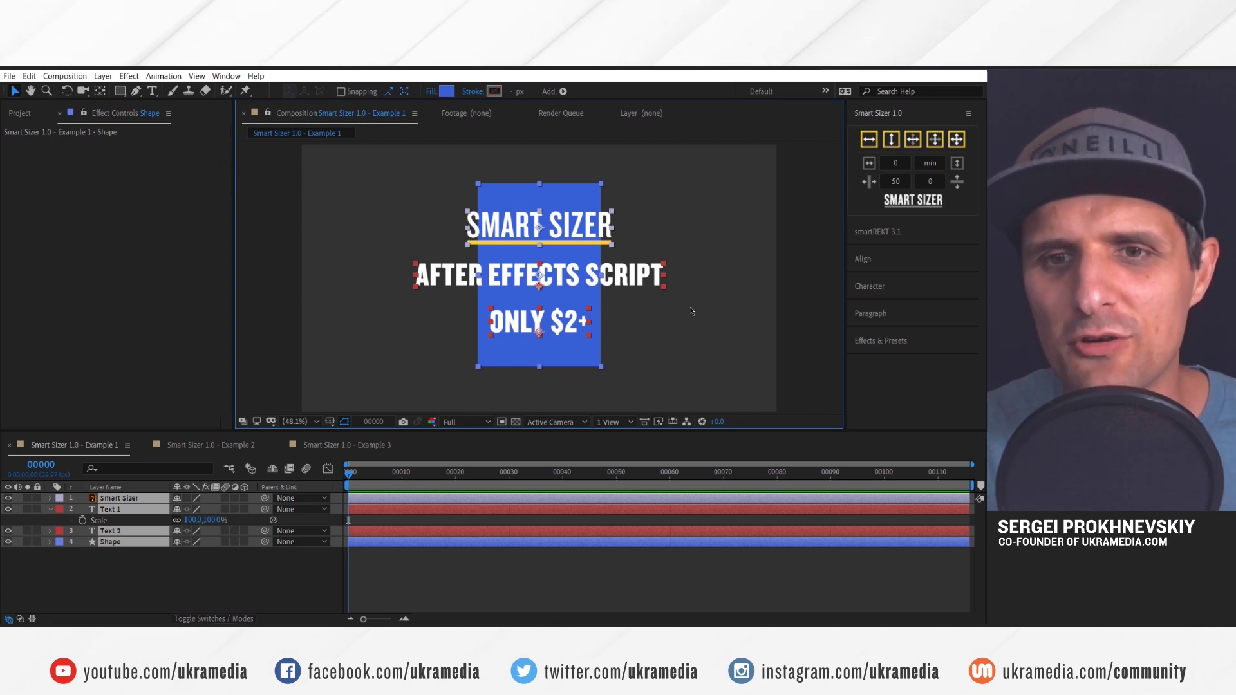
- Select every layer and reset the Smart Sizer height target to 0
click(662, 199)
key(ctrl+a)
click(955, 166)
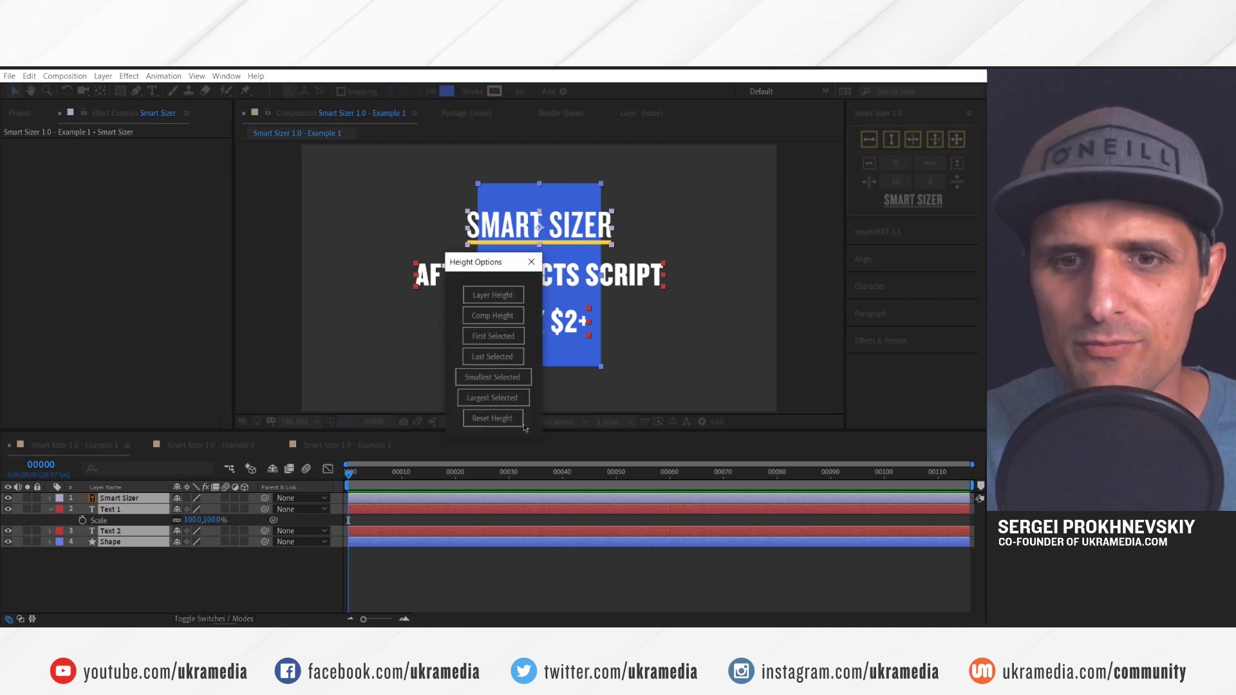
- Test fitting only the SMART SIZER title, undo it, and change the X margin from 50 to 0
click(666, 218)
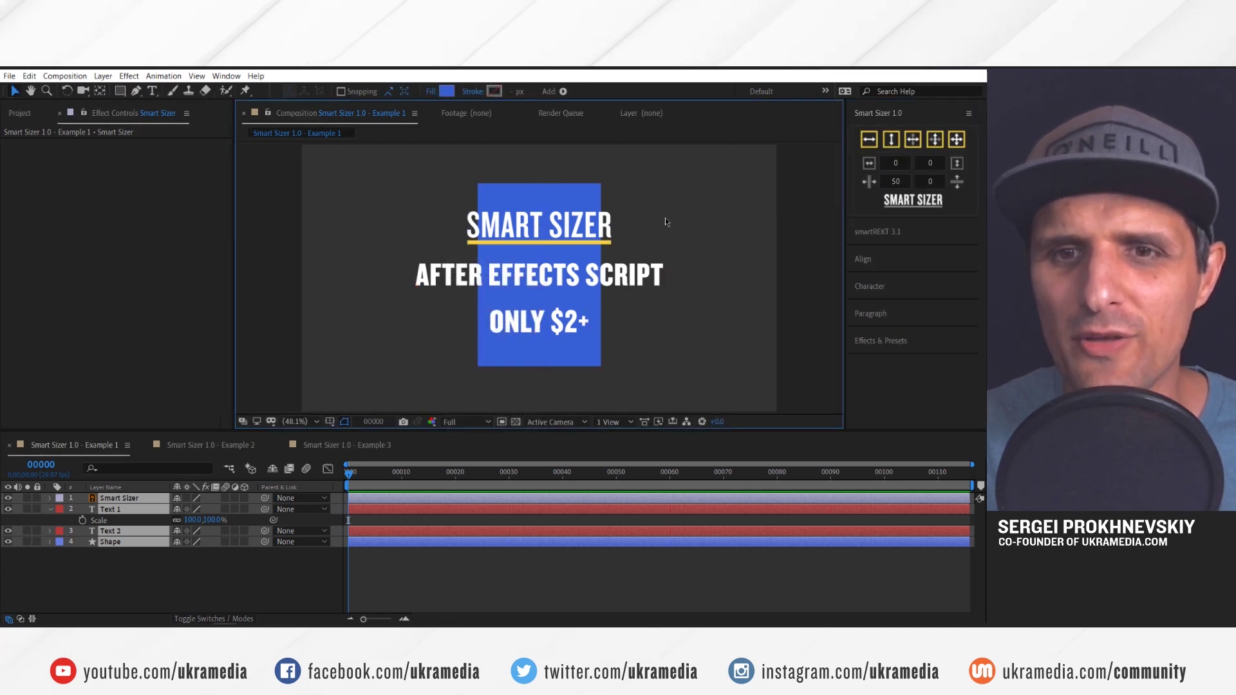
click(957, 143)
key(ctrl+z)
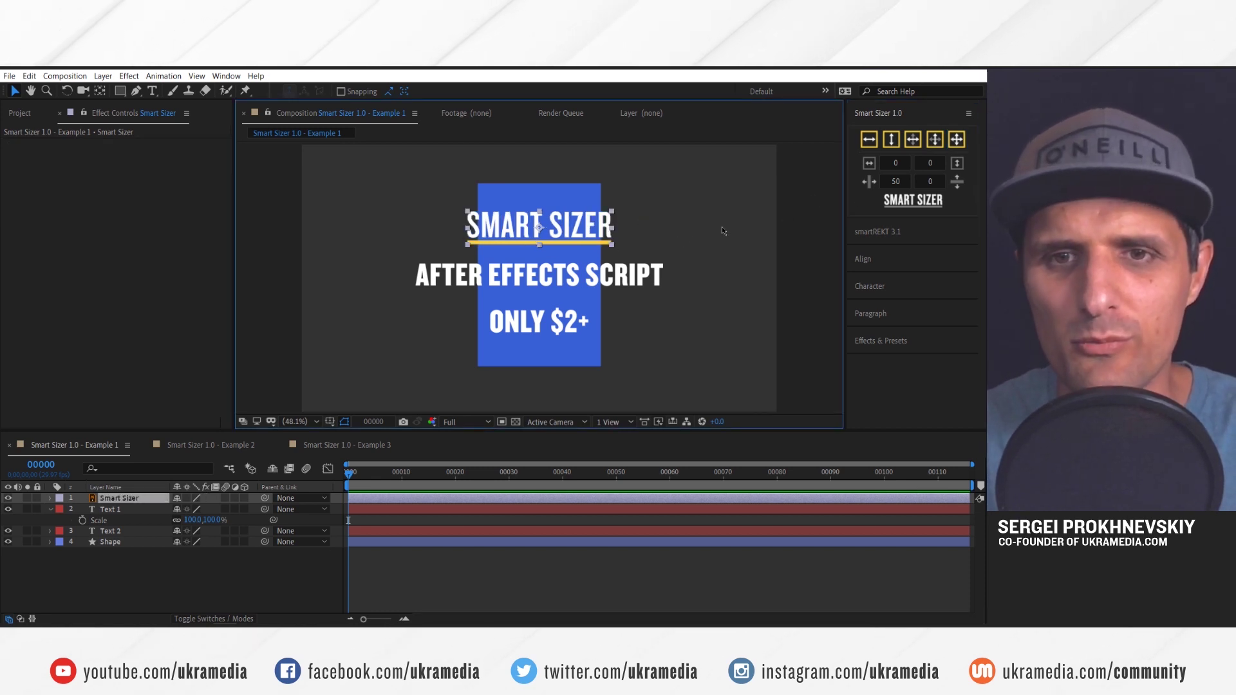
click(863, 195)
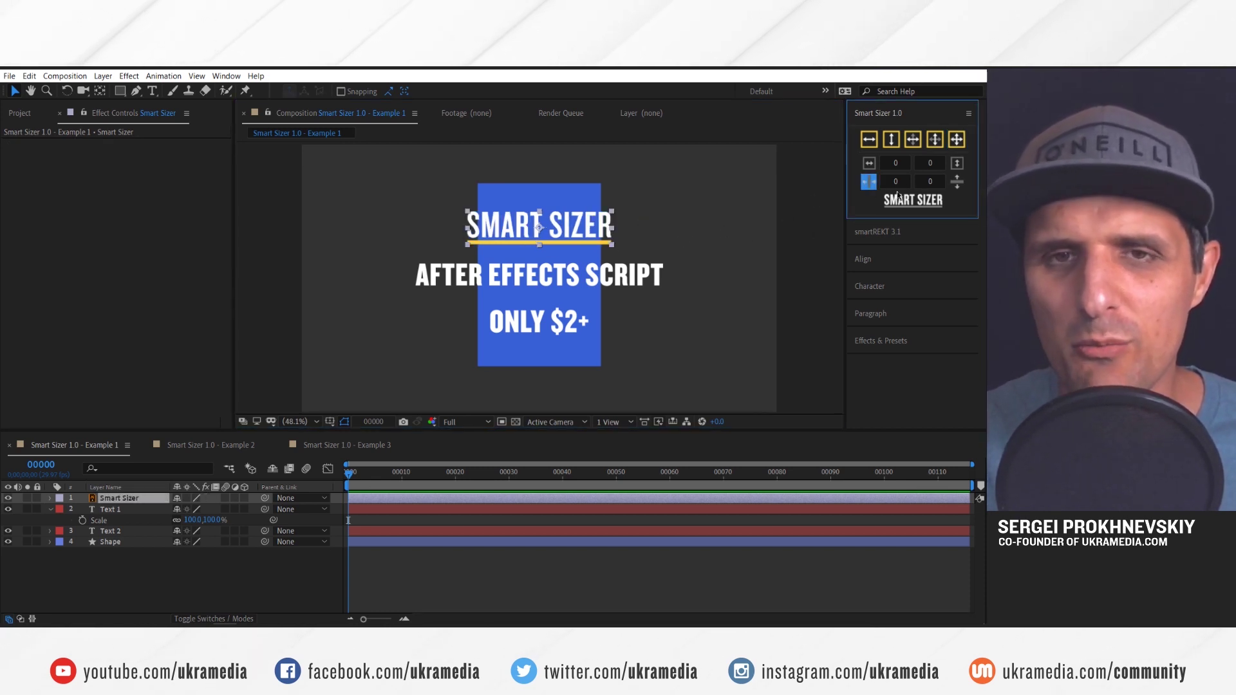
click(682, 248)
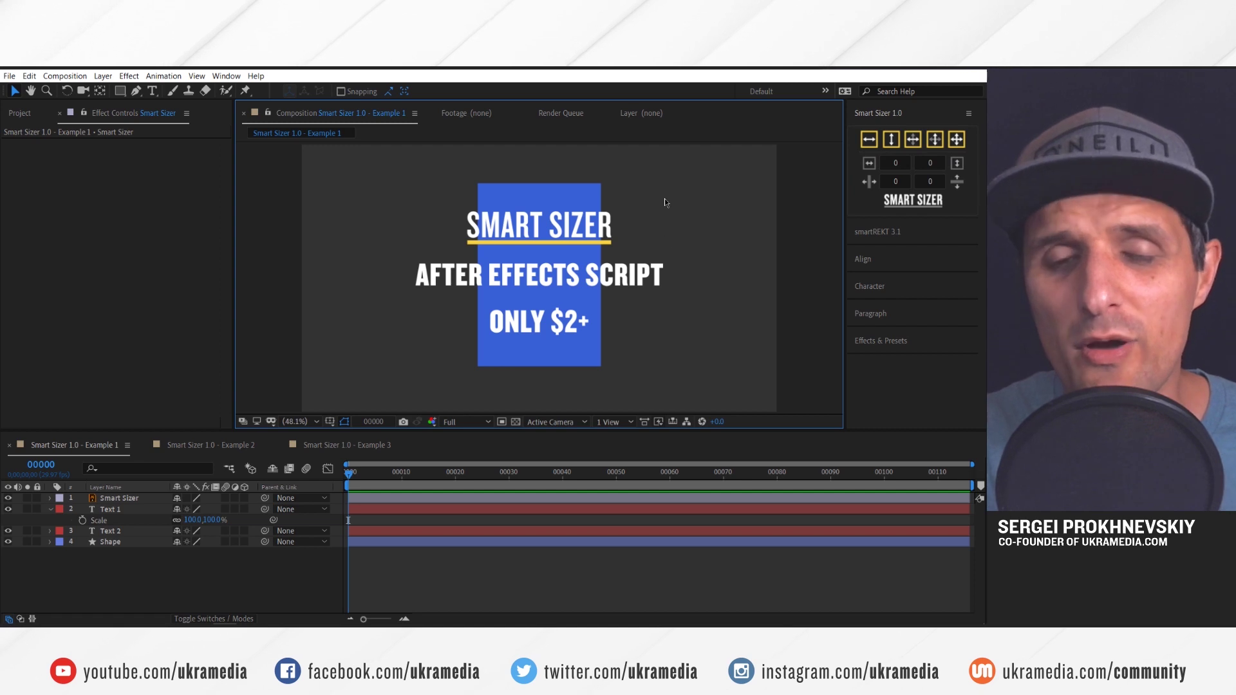
- Limit all four layers to the Largest Selected width, then check ONLY $2+ at 999.57 × 109.80 px
drag(654, 223, 519, 345)
click(870, 140)
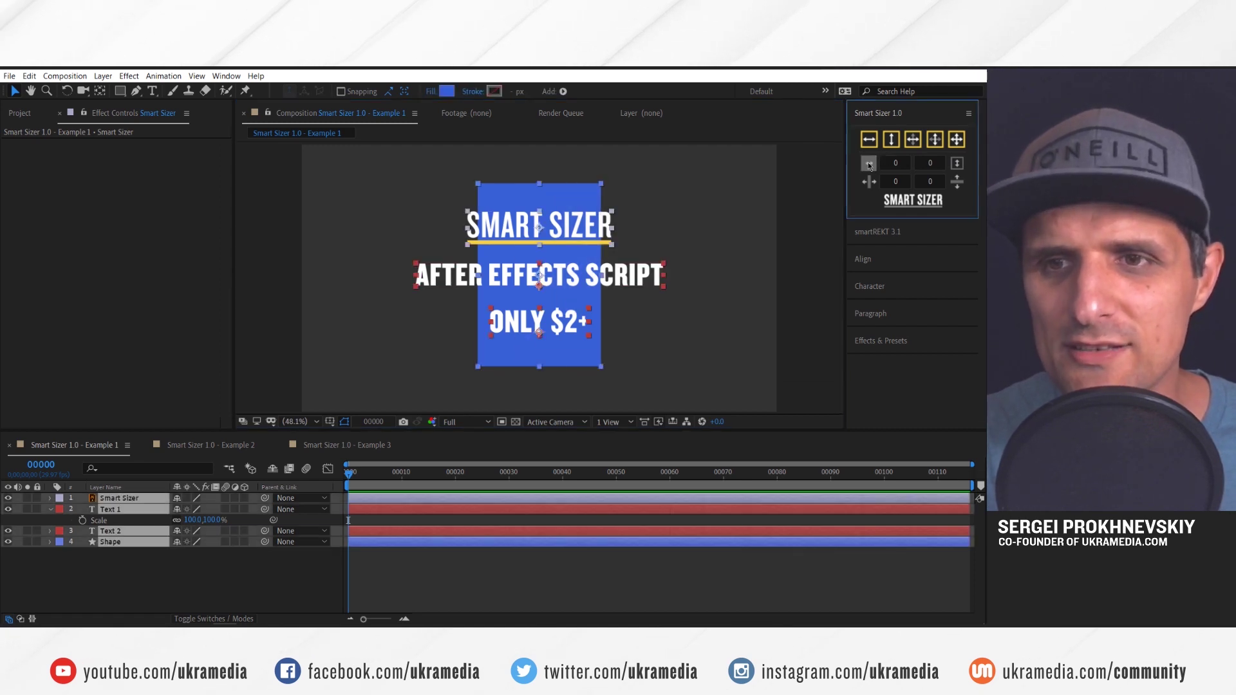
click(514, 397)
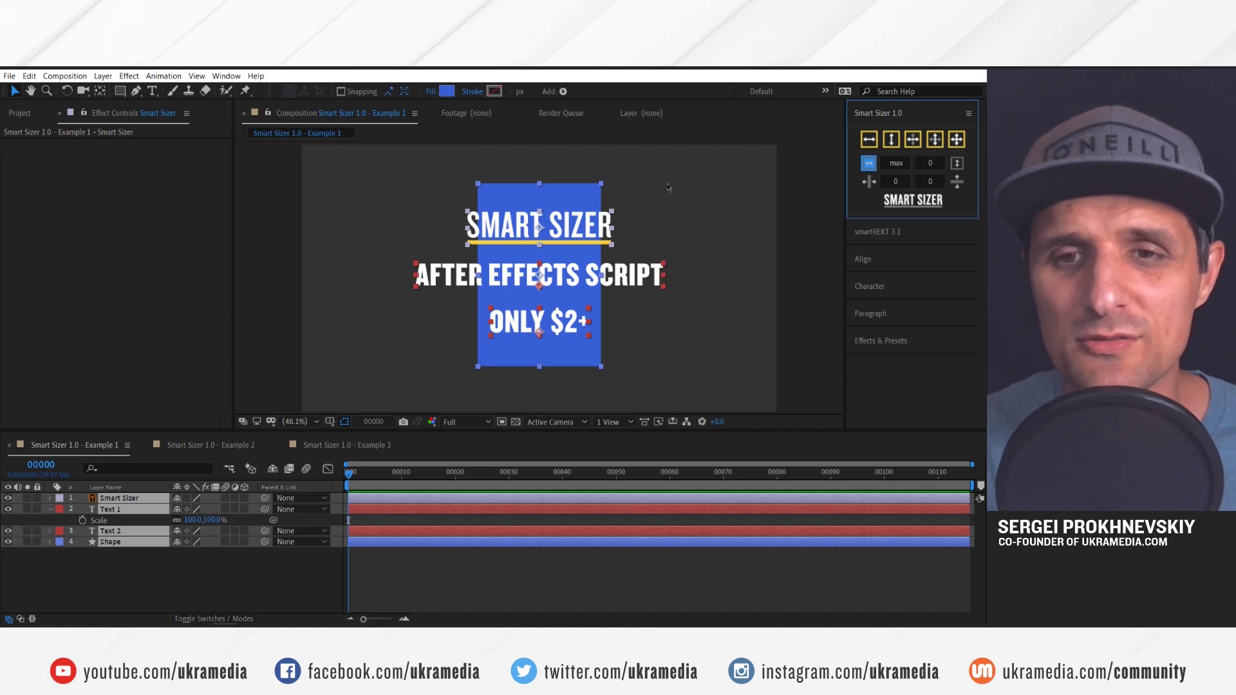
click(917, 141)
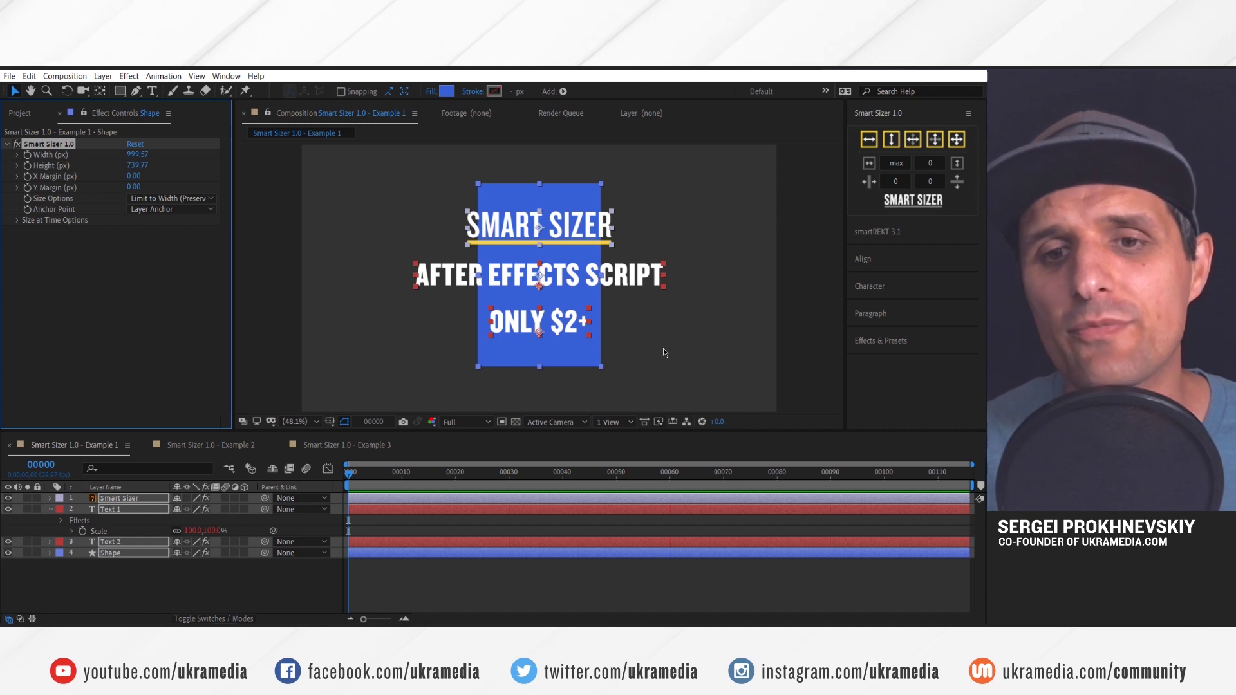
click(663, 349)
click(574, 332)
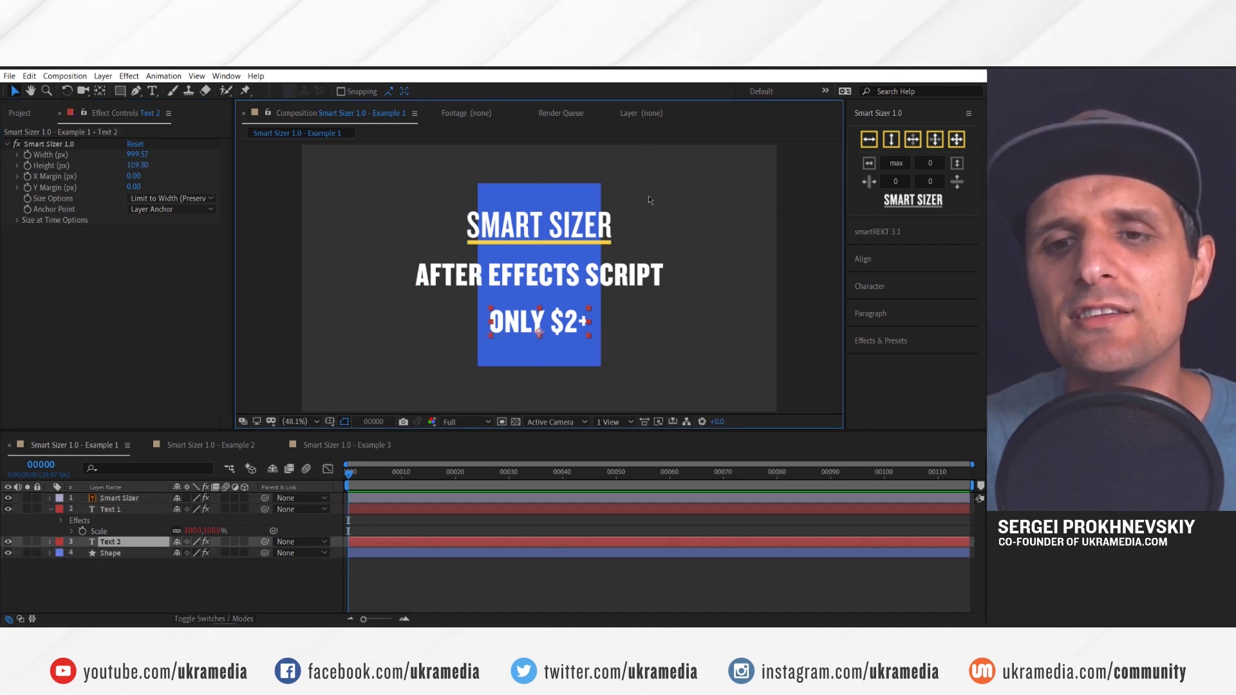
double_click(579, 329)
click(585, 330)
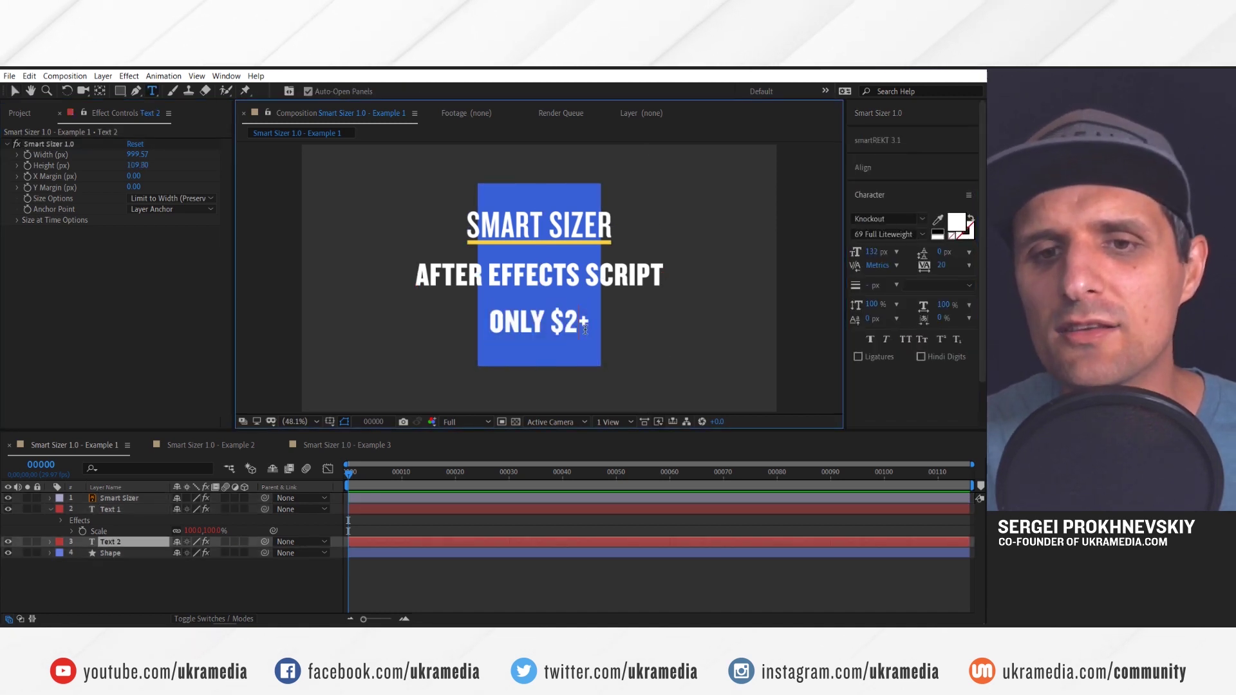
text(0000000)
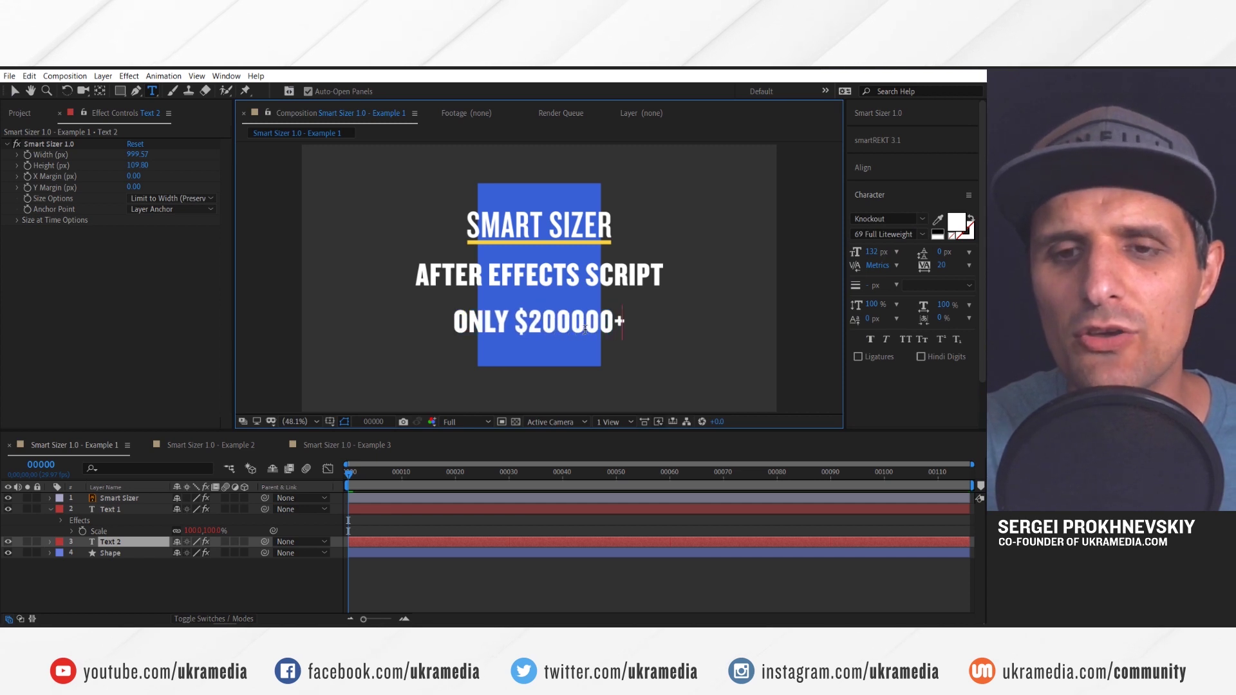
text(000000000)
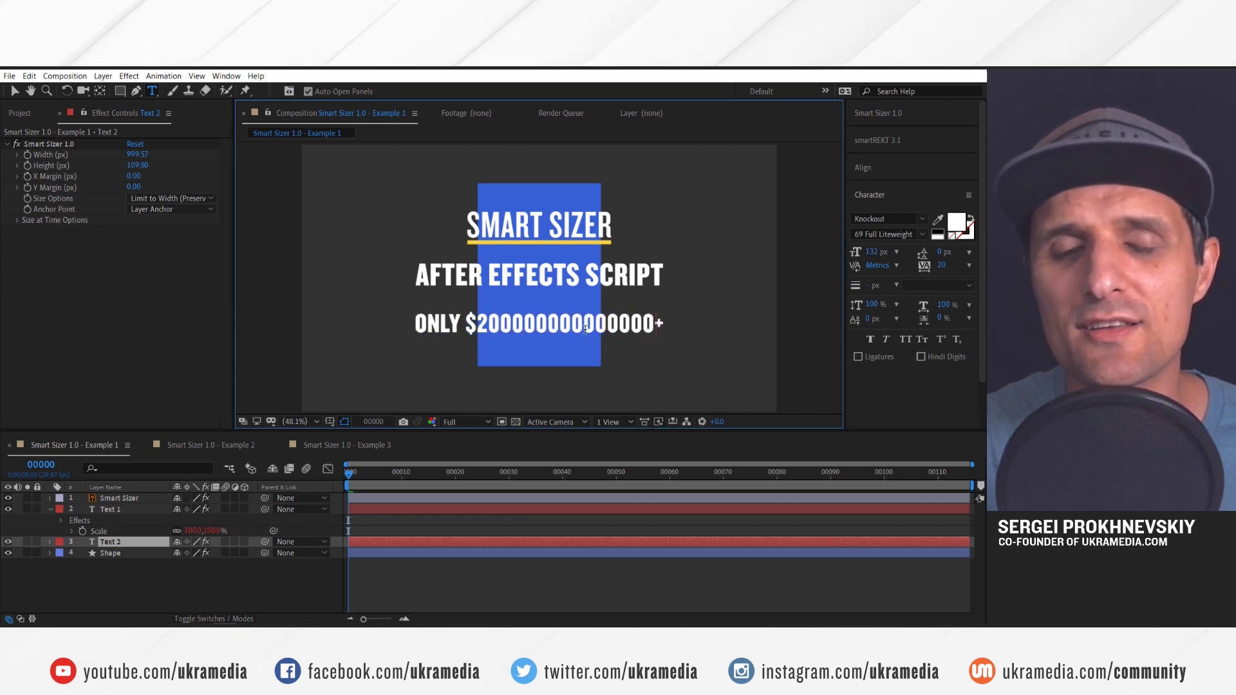
text(000)
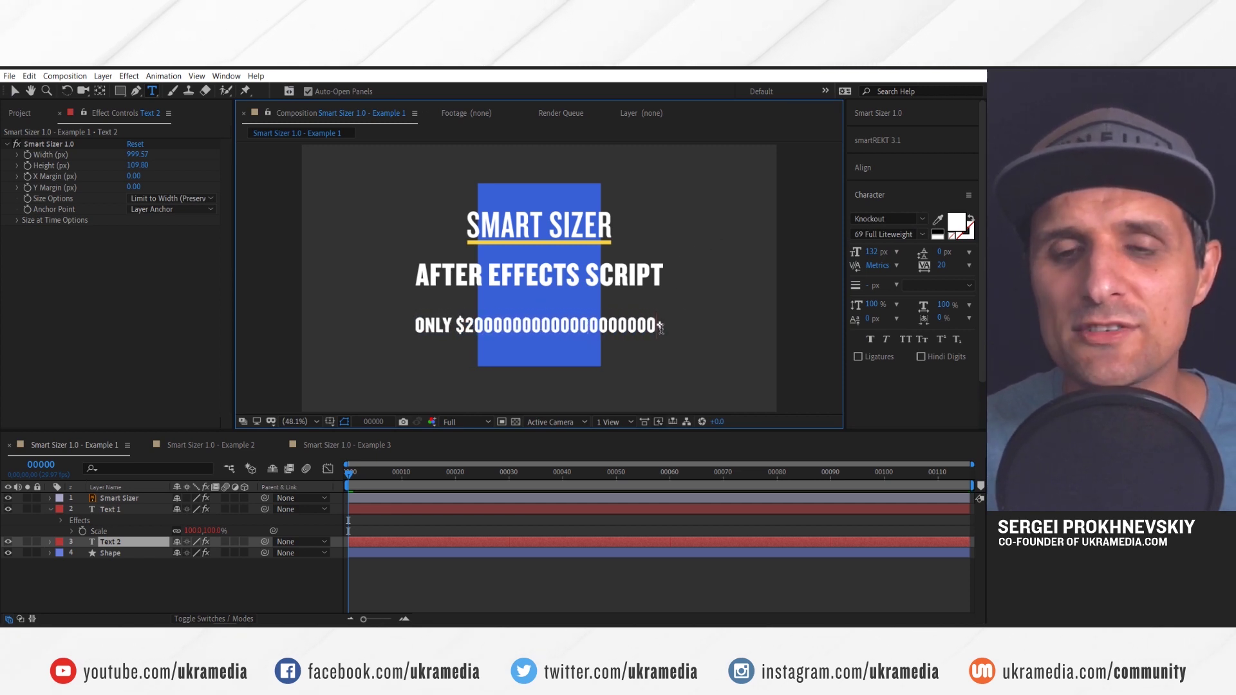
click(501, 539)
key(ctrl+z)
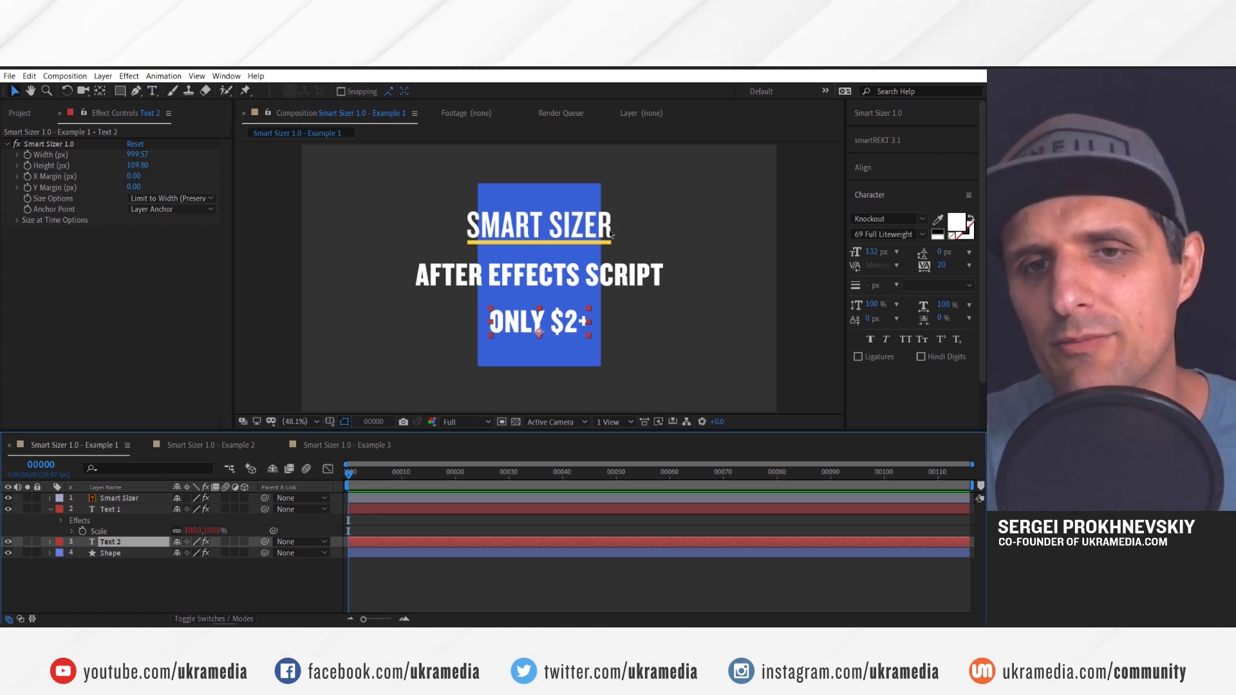
key(v)
click(569, 202)
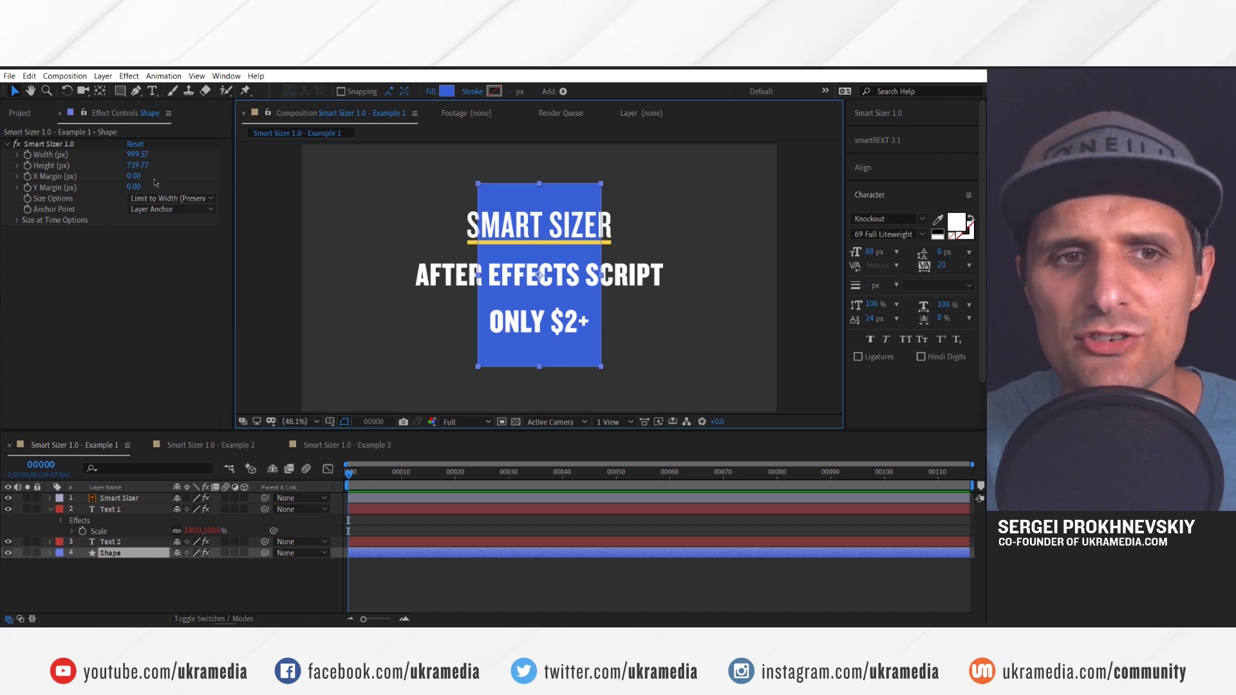
drag(137, 165, 764, 165)
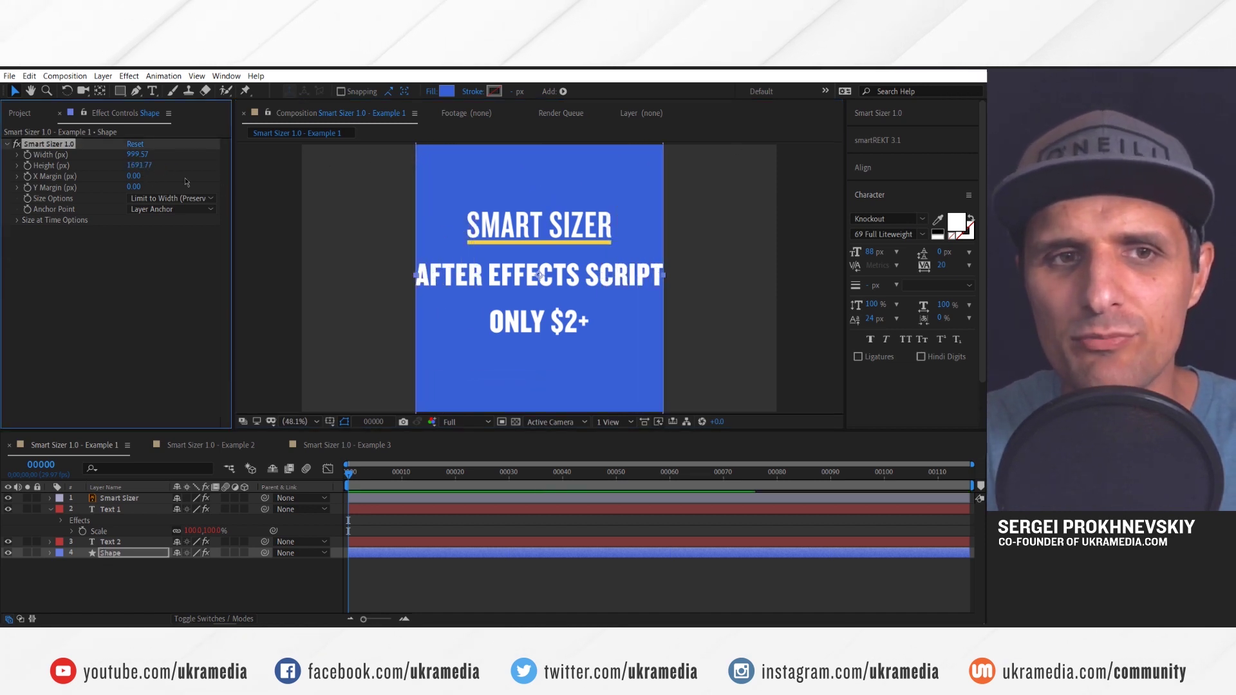
drag(139, 165, 289, 165)
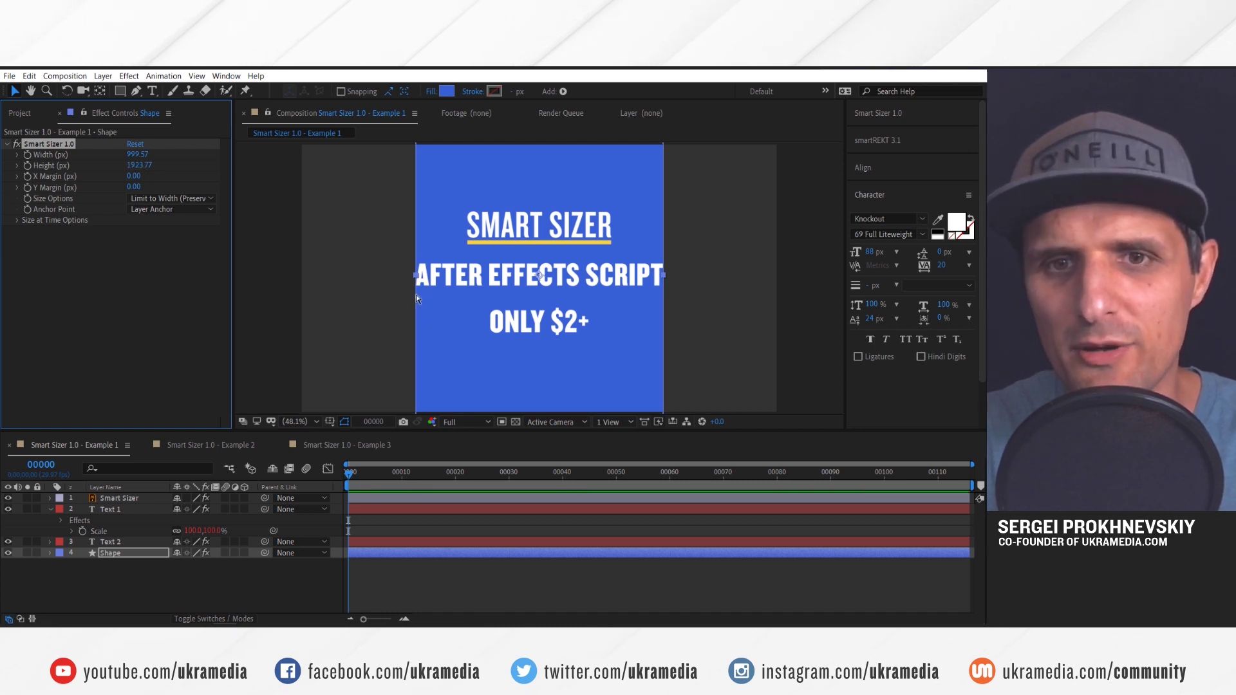
key(ctrl+z)
click(895, 115)
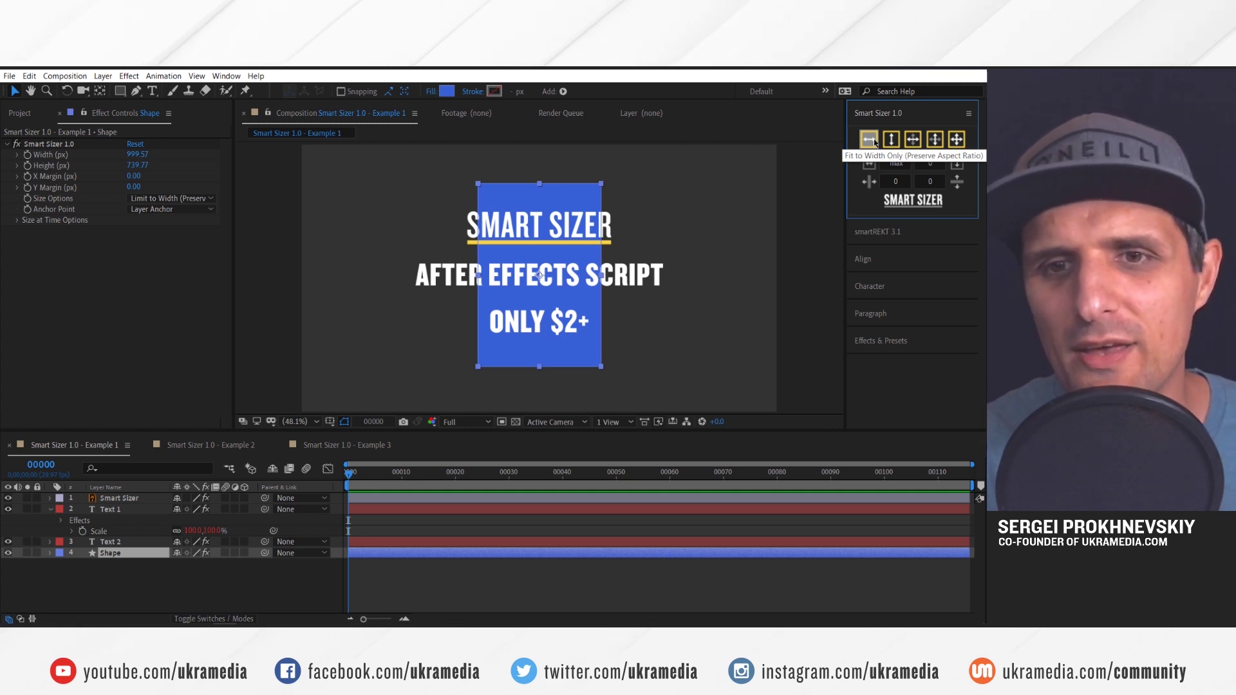
- Set the SMART SIZER title's Smart Sizer width reference to its own layer
click(734, 256)
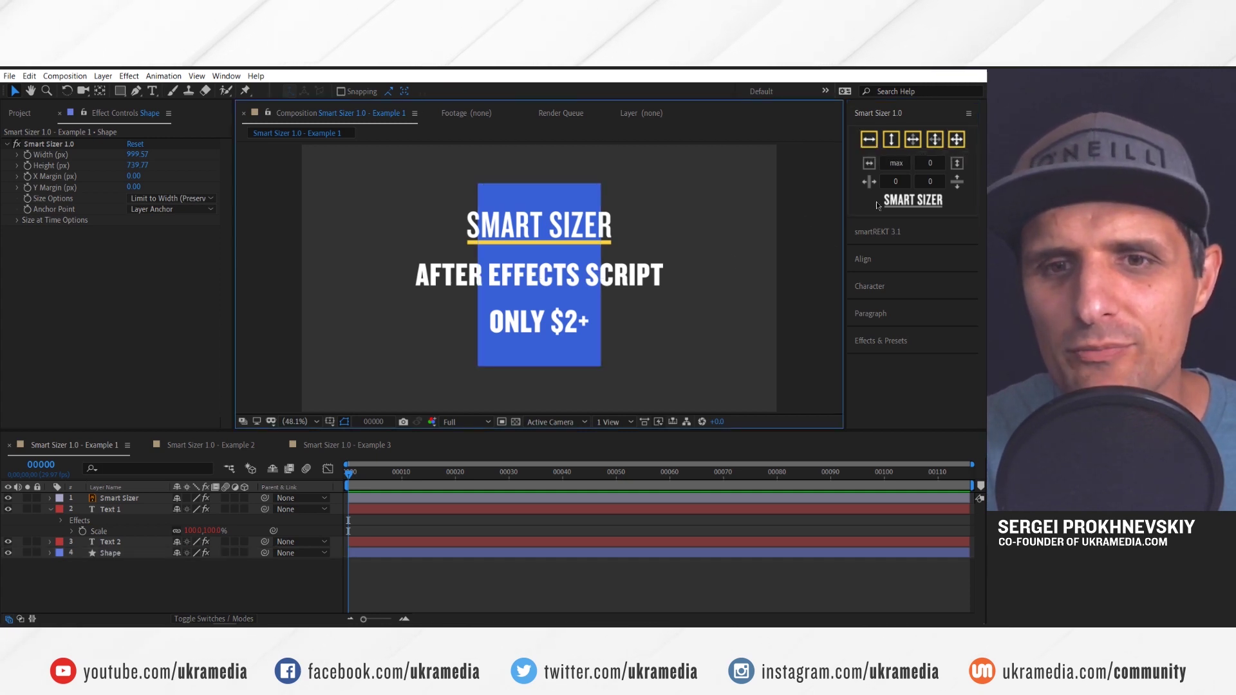
click(650, 276)
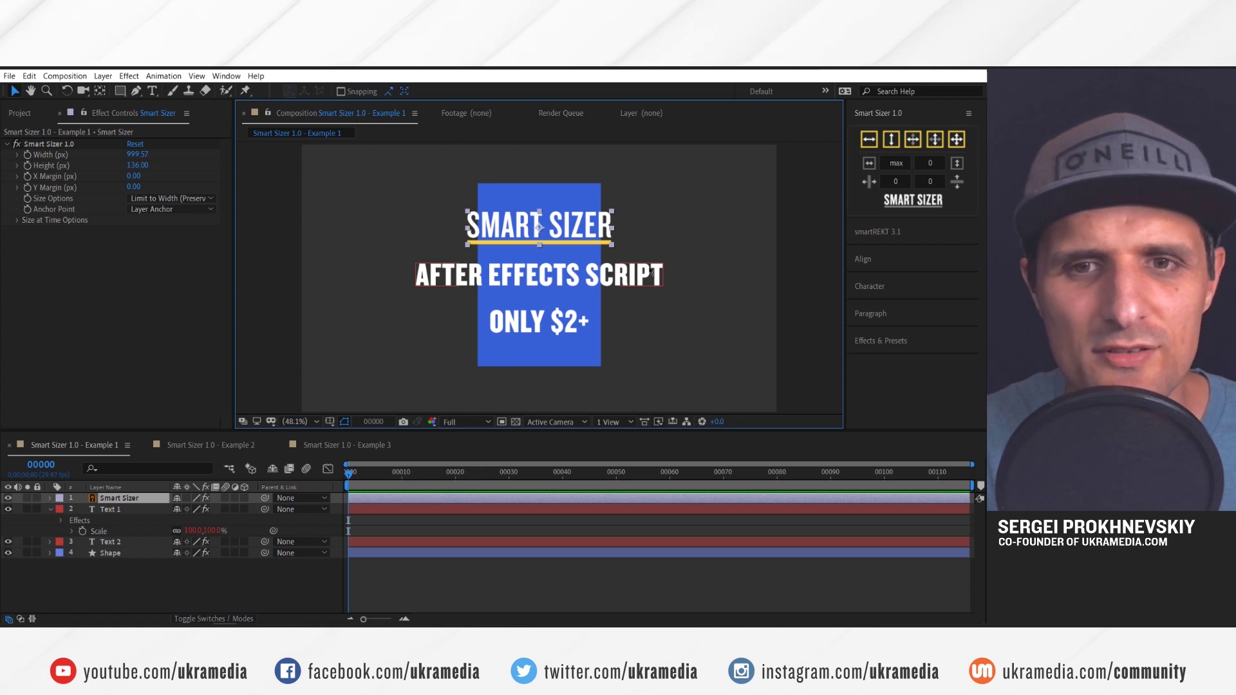
click(688, 272)
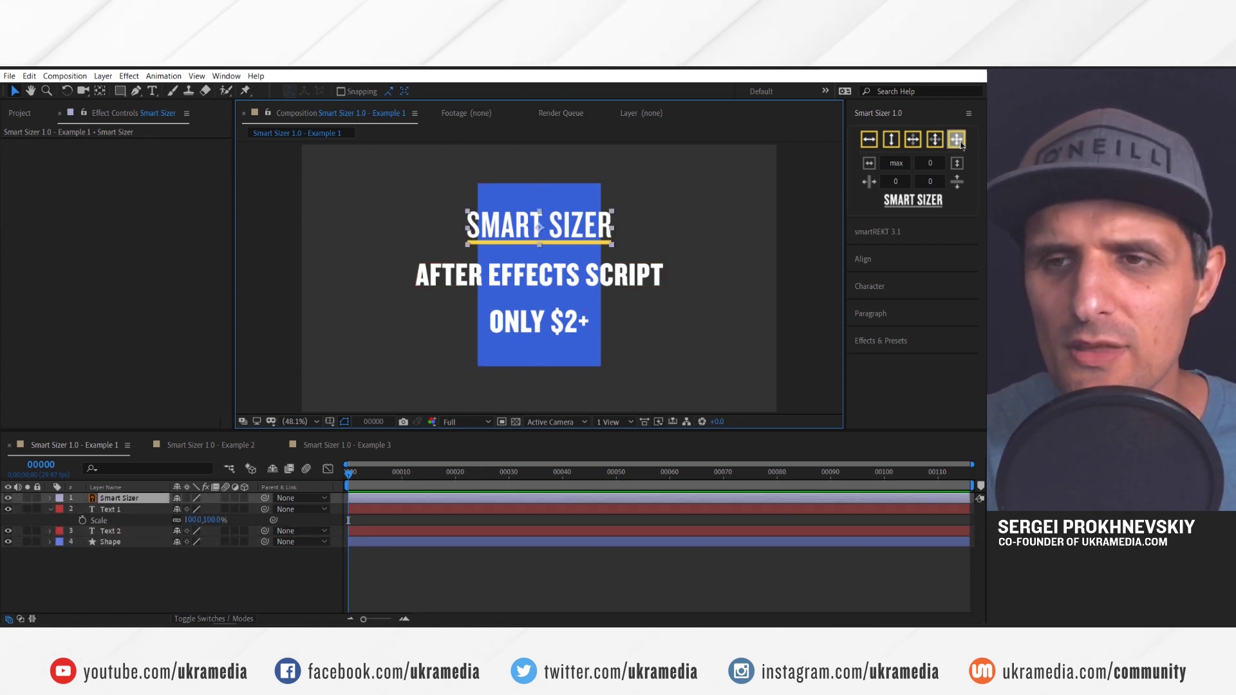
click(895, 162)
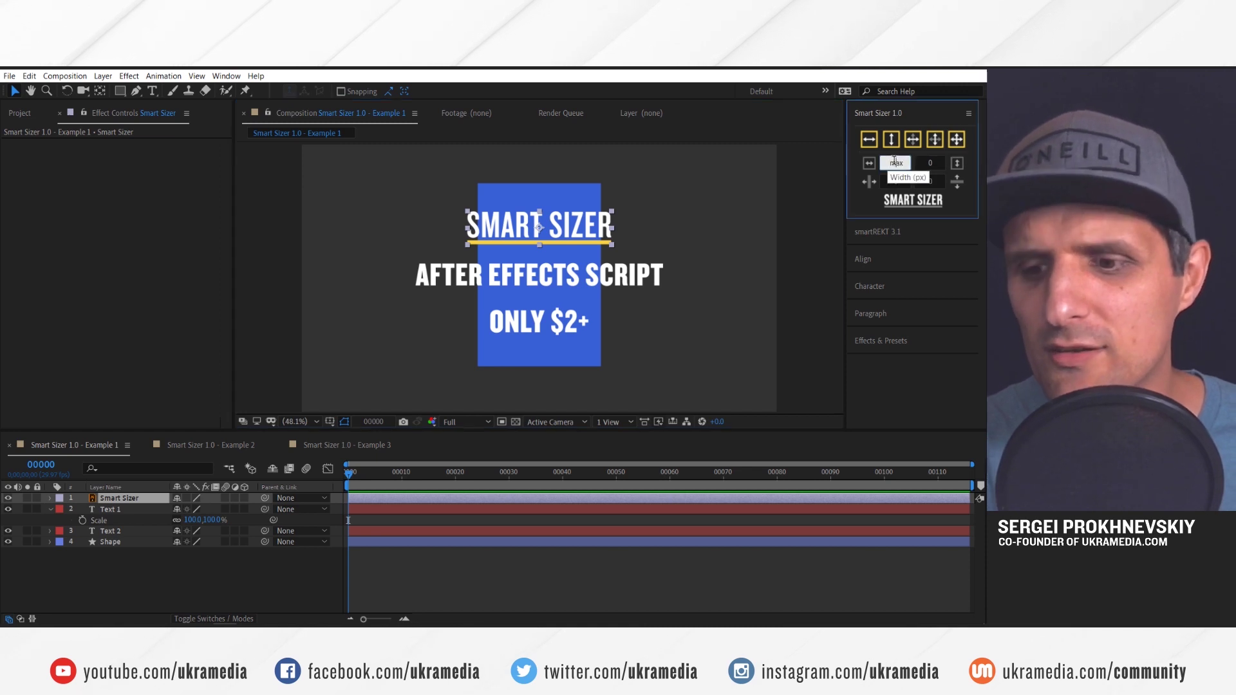
click(869, 163)
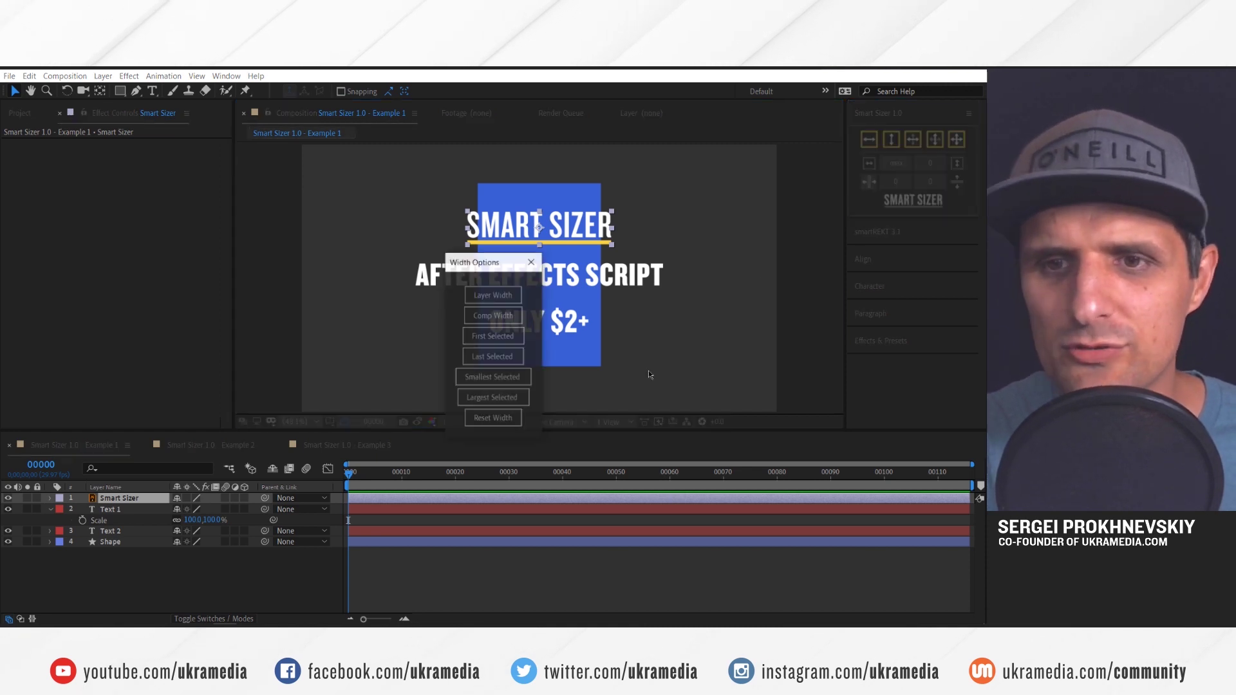
click(502, 417)
click(868, 163)
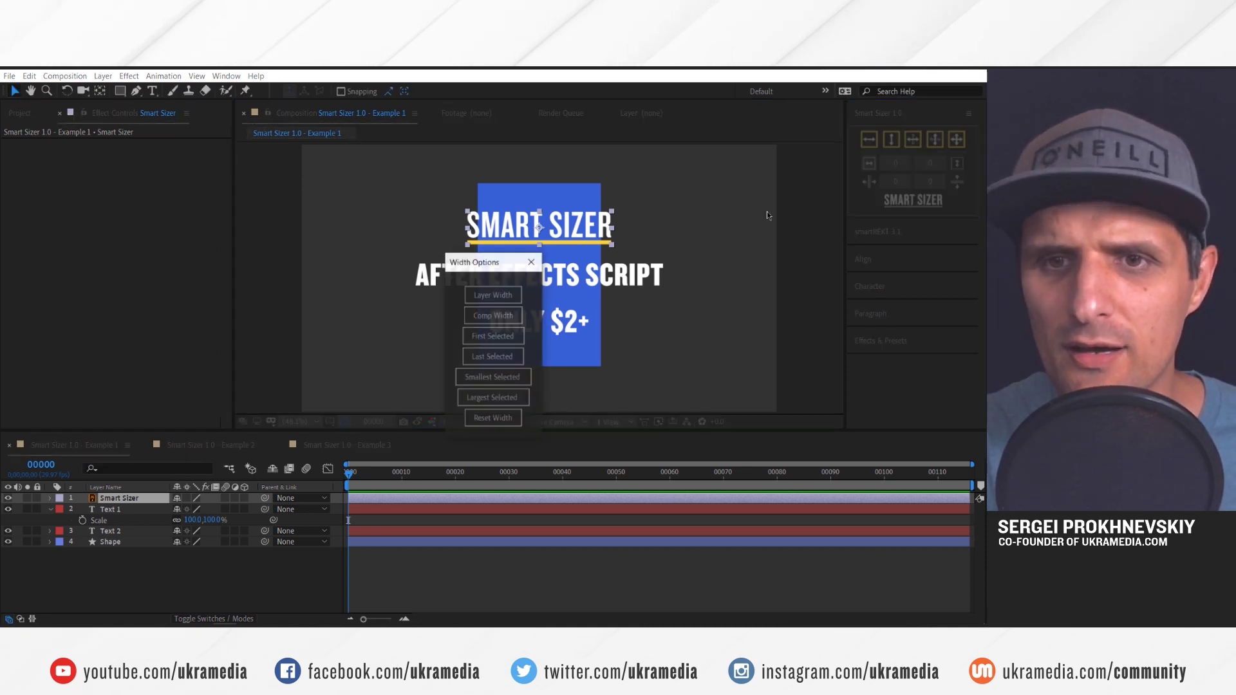
click(516, 295)
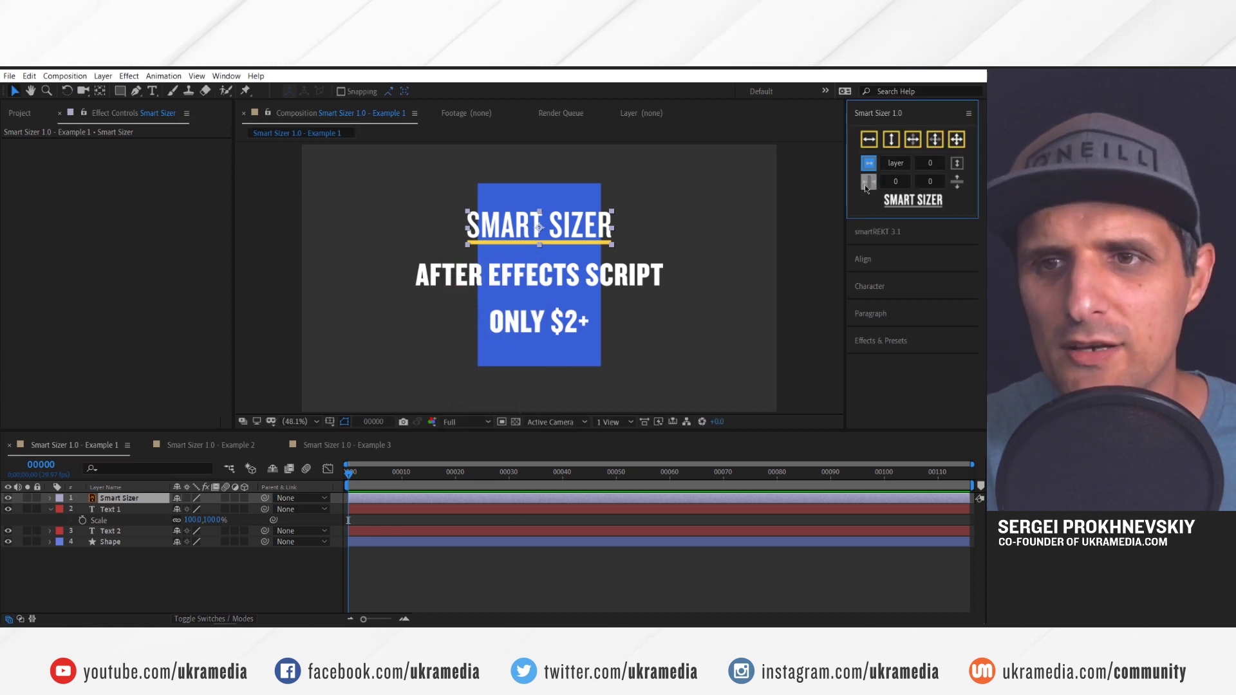
- Fit the title to width and height at 582 × 136 px and reveal its Scale
click(958, 141)
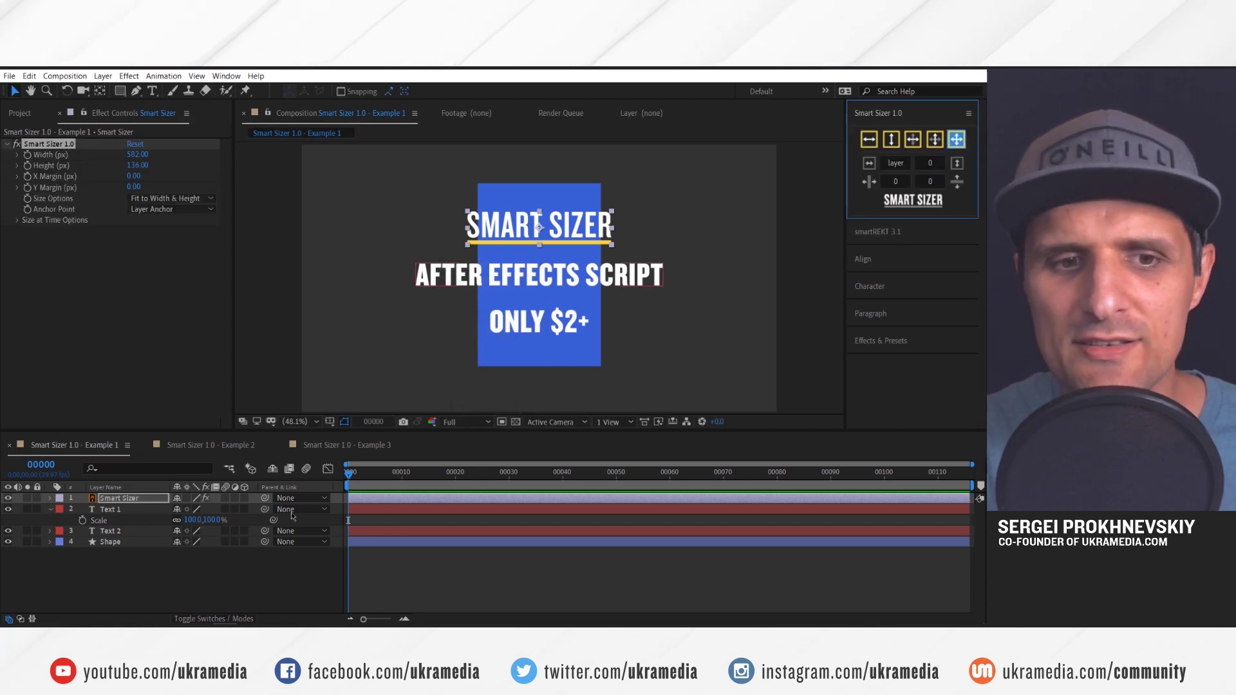
click(138, 504)
key(s)
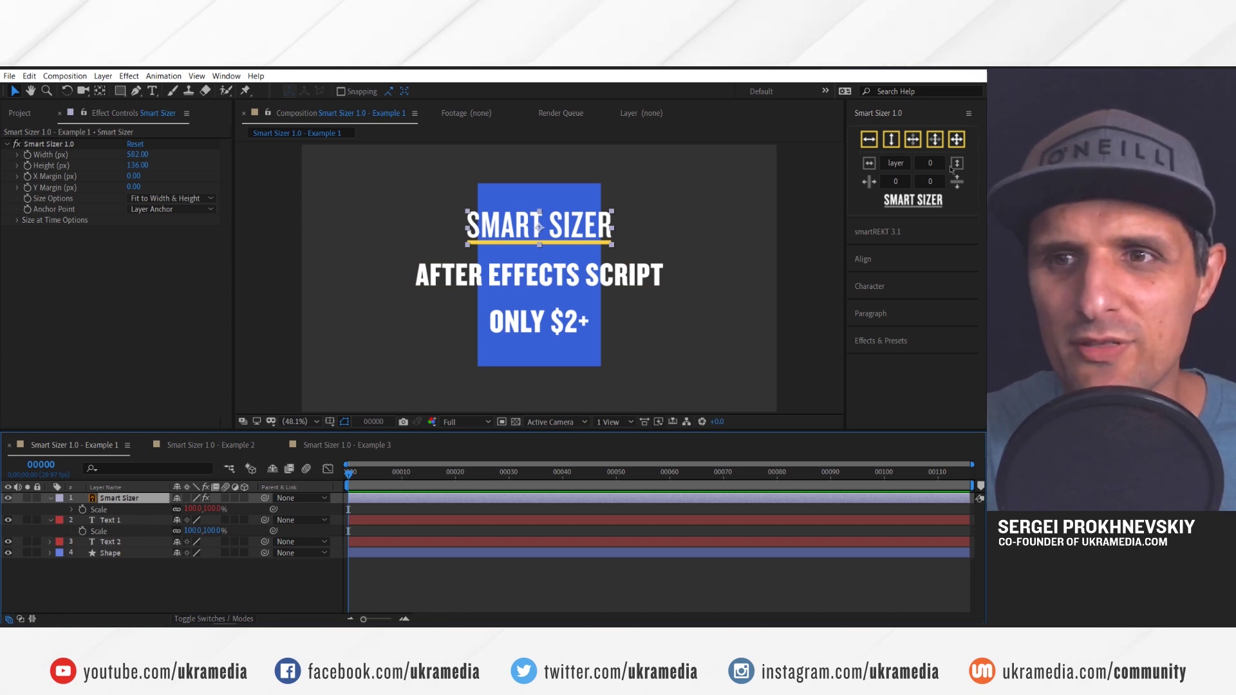
click(170, 198)
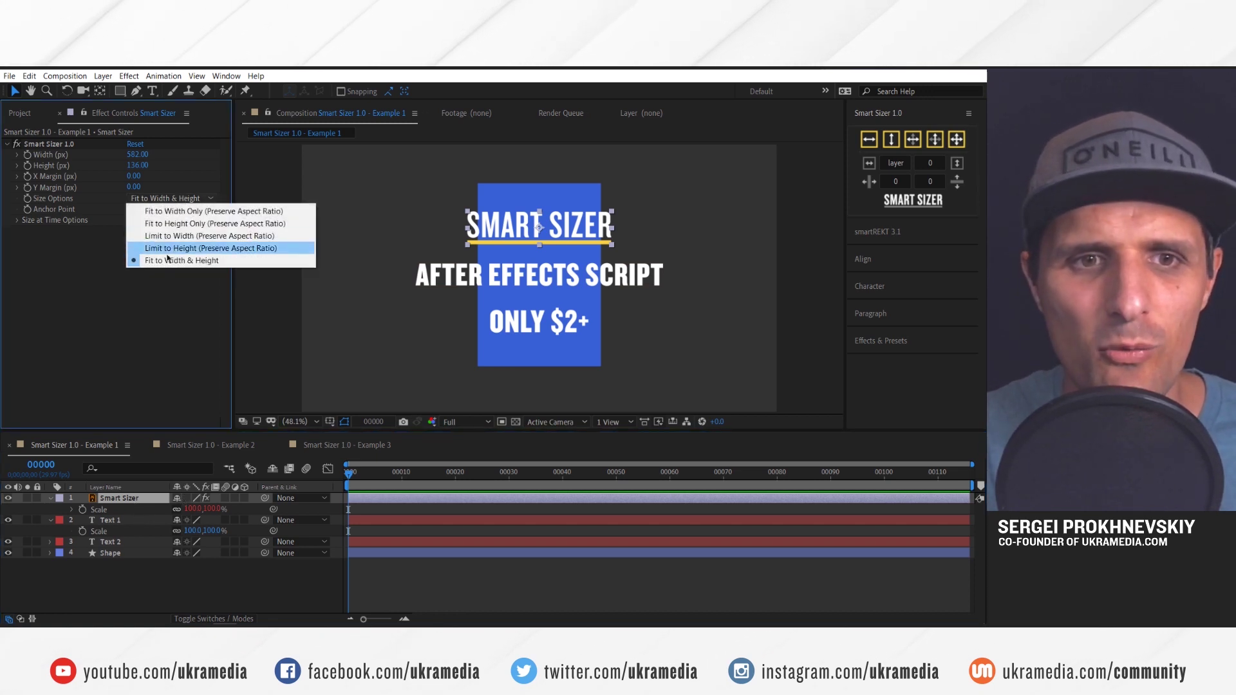
click(167, 260)
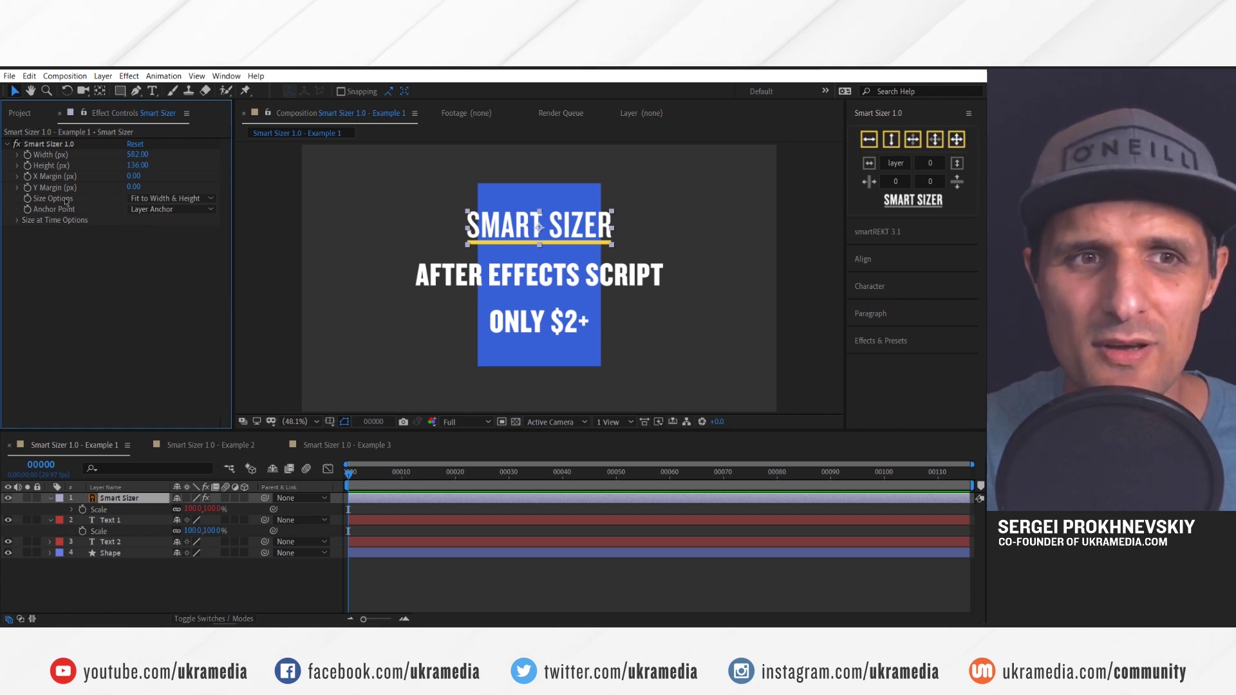
click(170, 198)
click(171, 266)
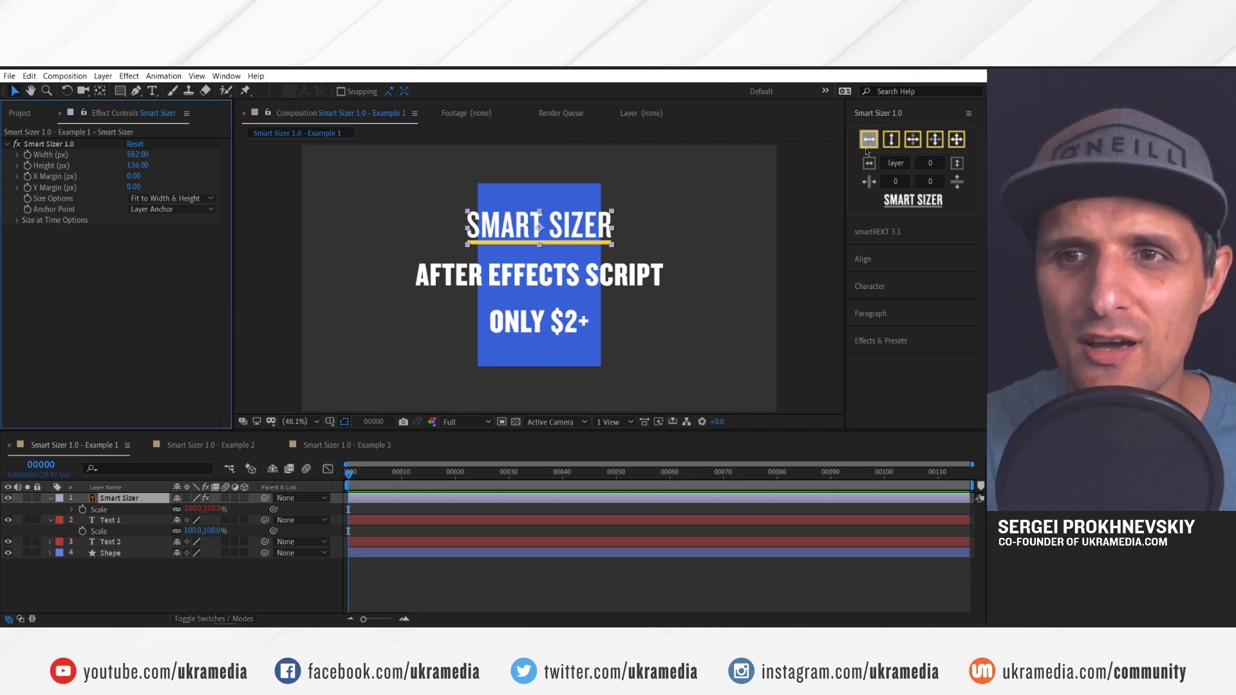
click(171, 198)
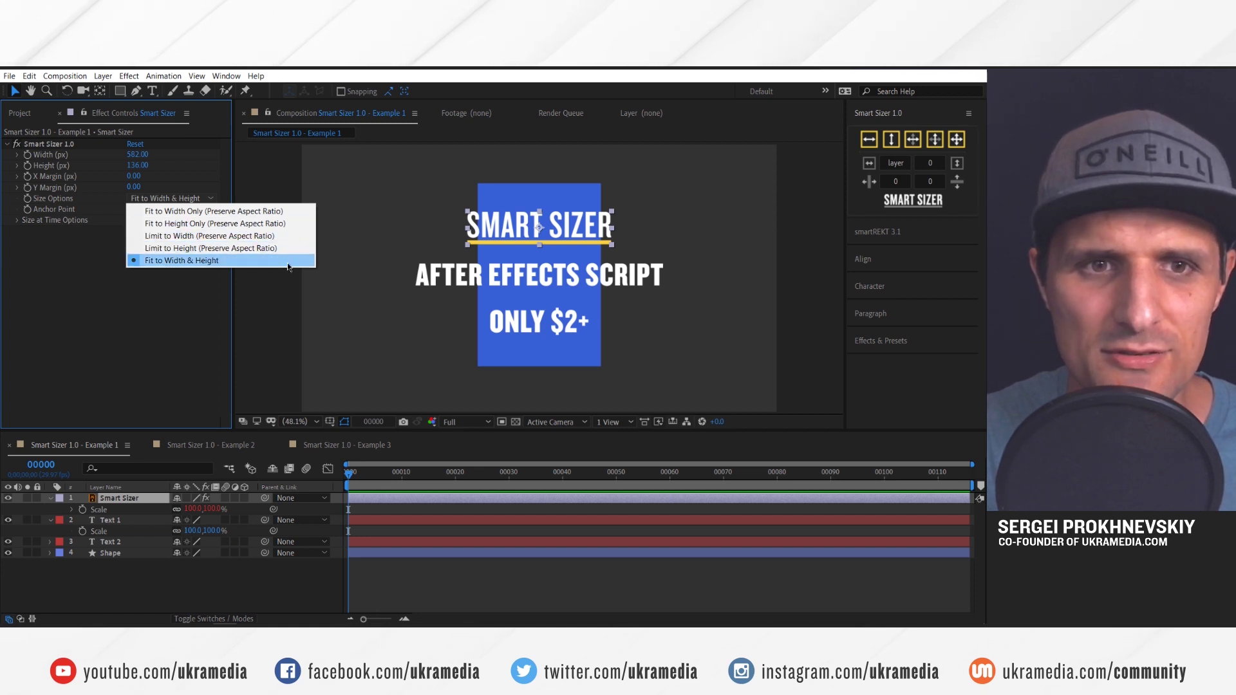
click(271, 260)
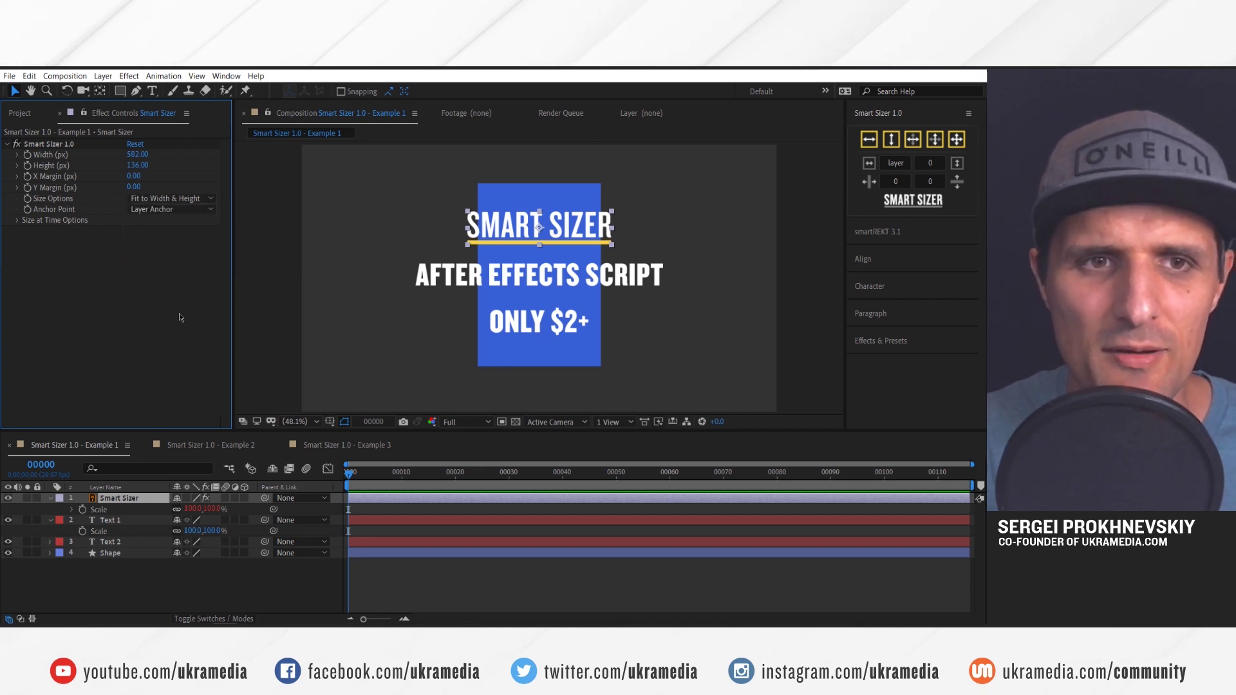
click(575, 234)
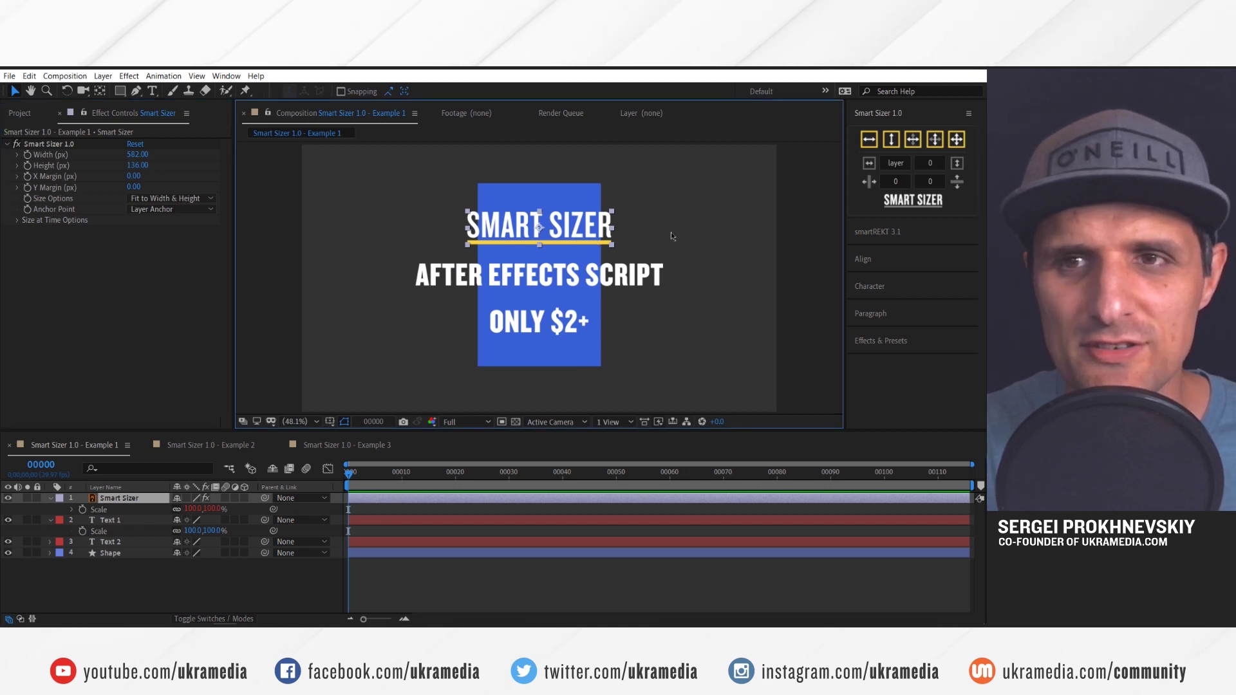
click(962, 143)
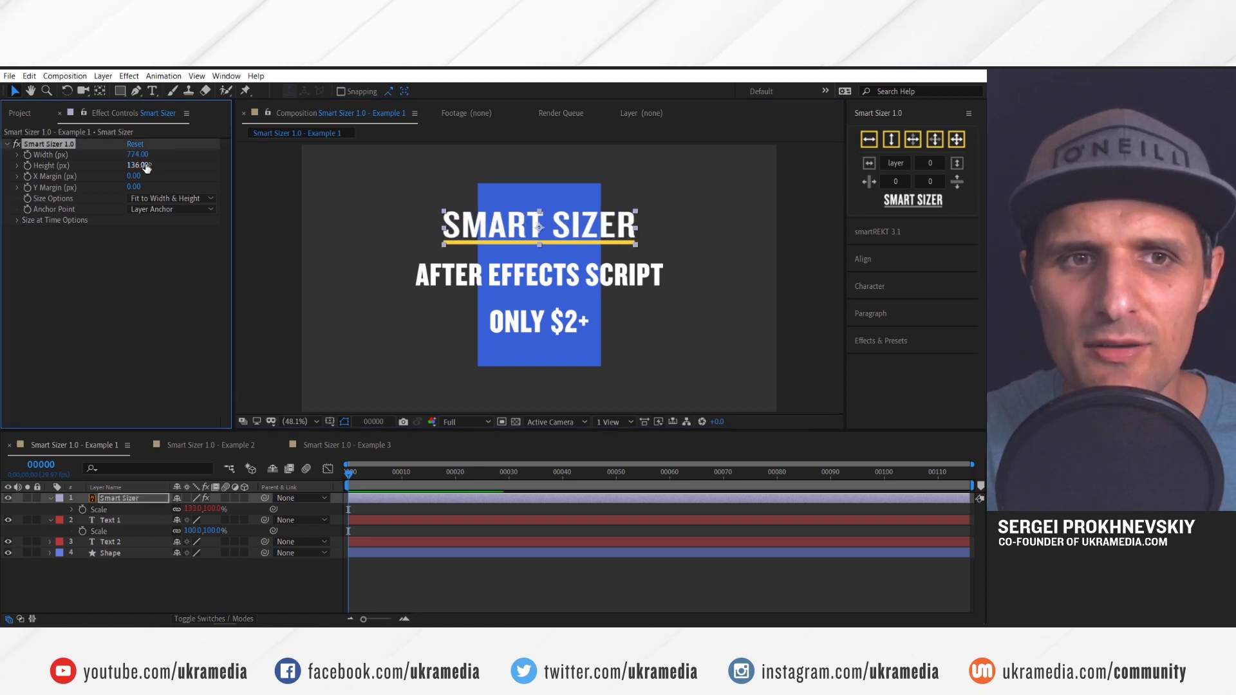
mouse_move(137, 164)
mouse_down()
mouse_move(155, 166)
mouse_move(145, 176)
mouse_up()
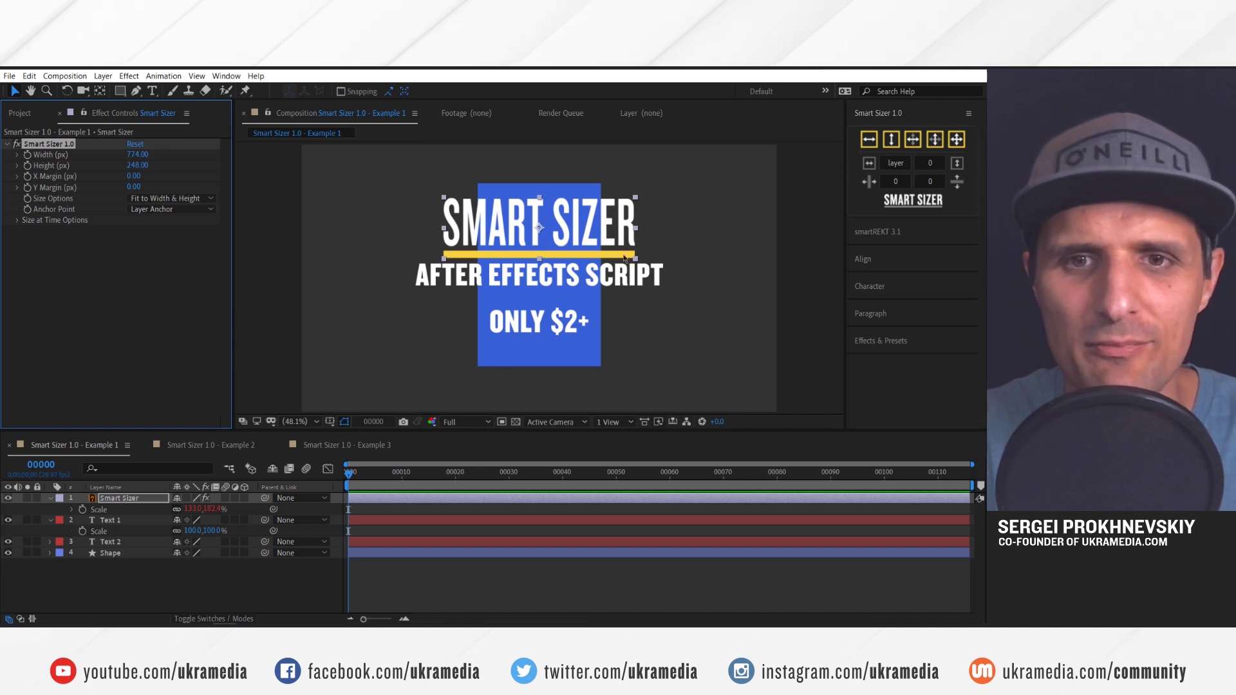
key(ctrl+z)
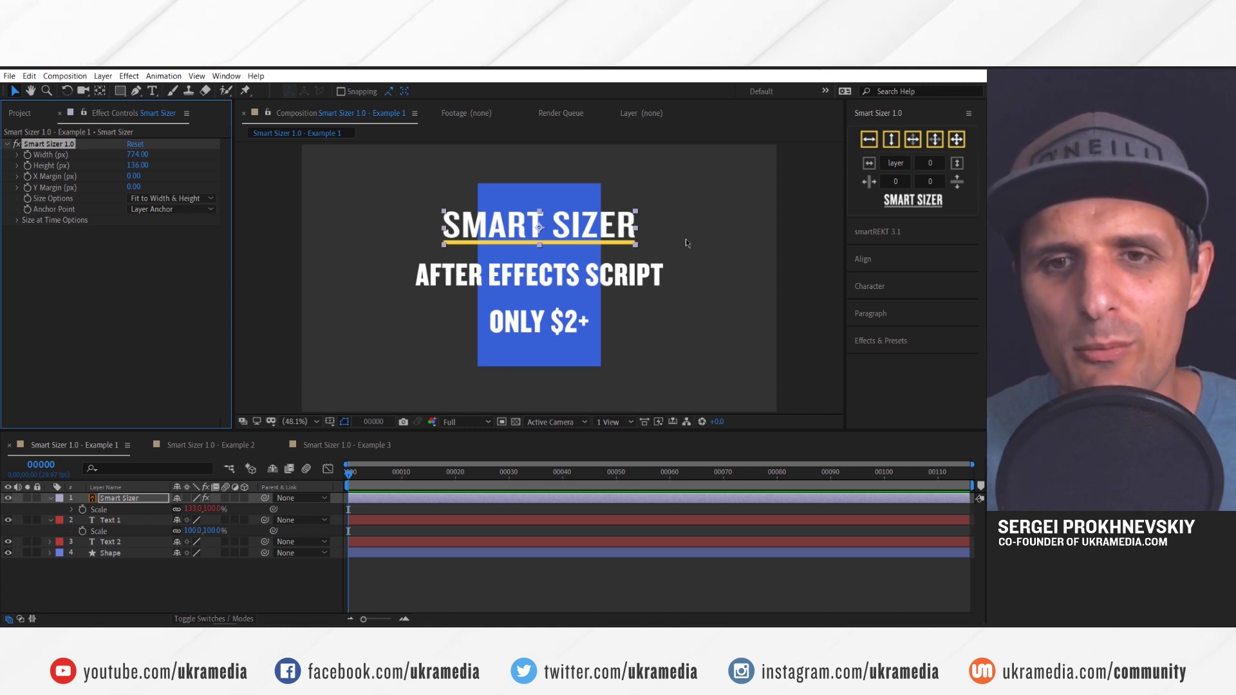
key(ctrl+z)
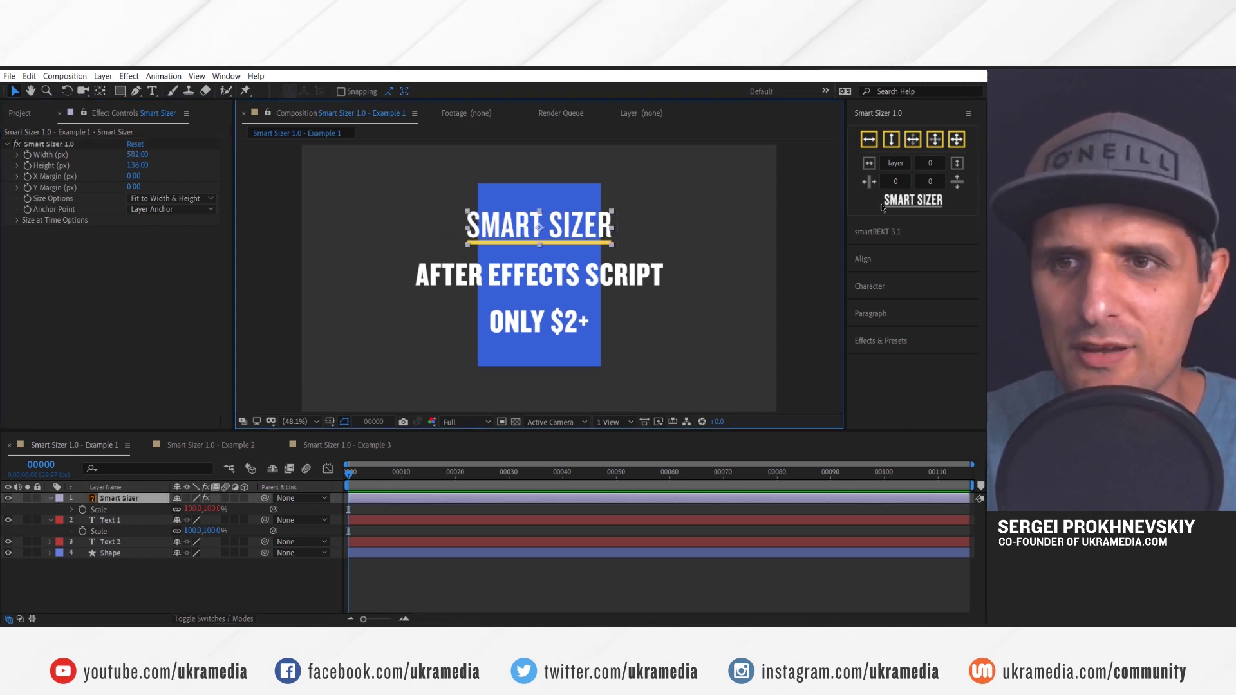
click(900, 163)
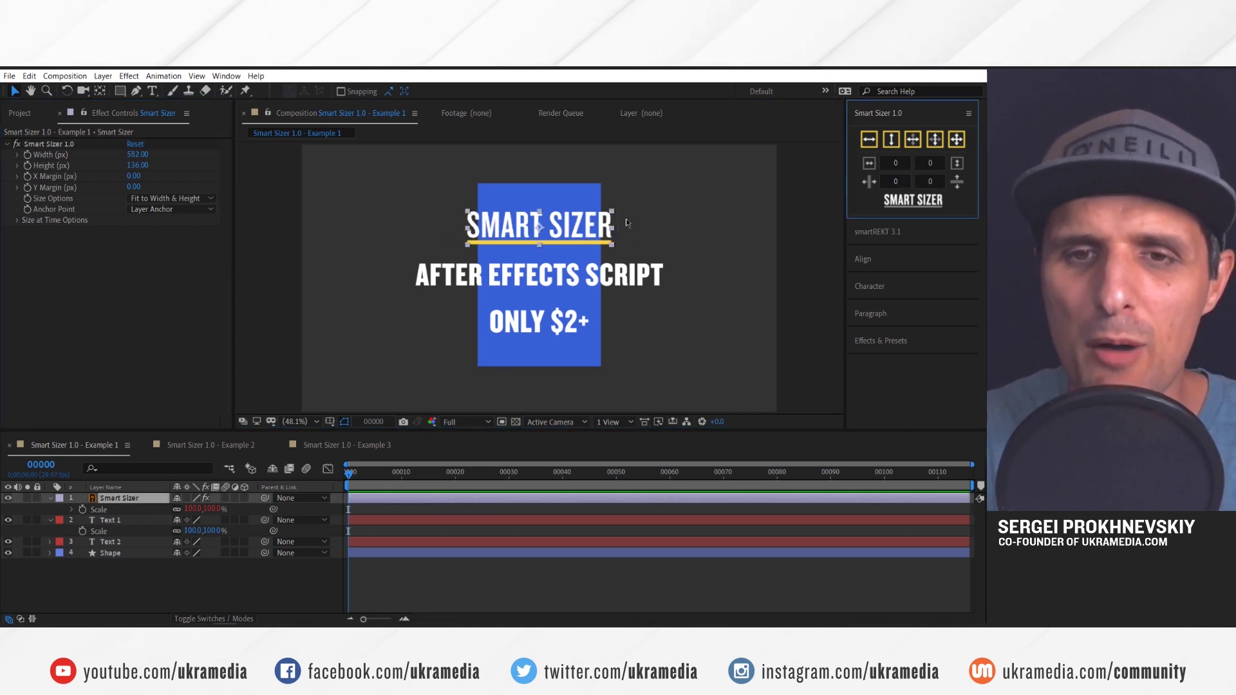
- Fit all four layers to the largest selected layer's width, 999.57 px
click(520, 253)
key(ctrl+a)
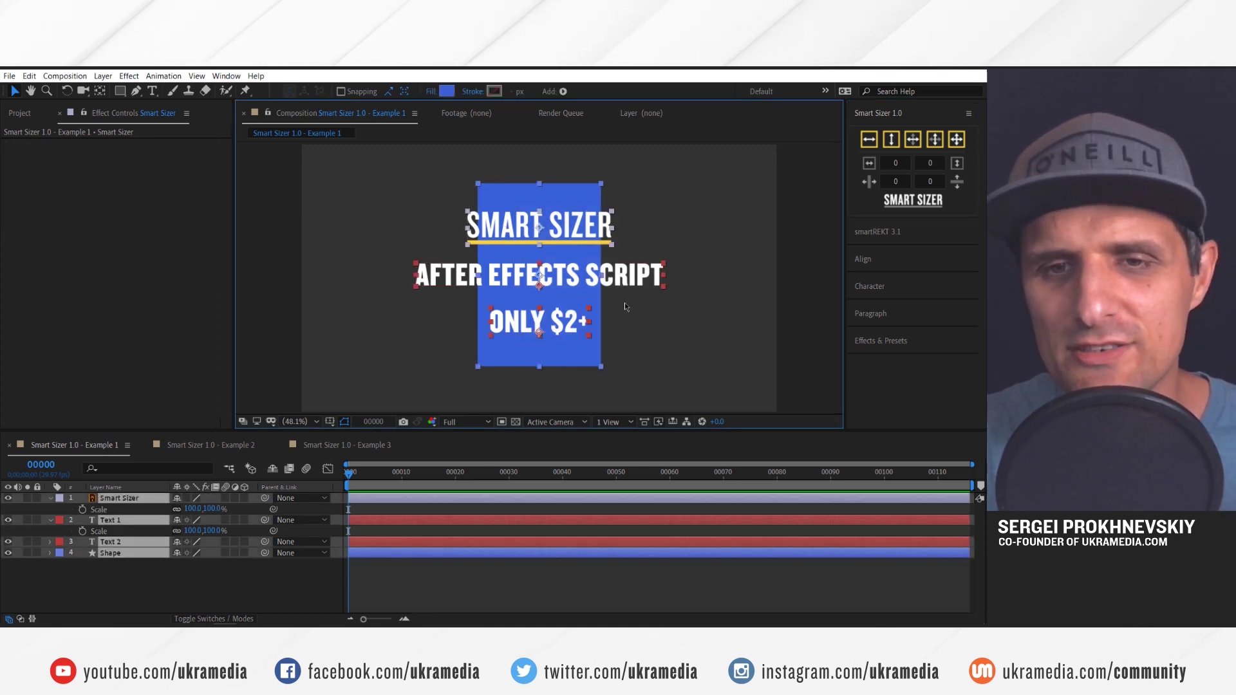
click(870, 140)
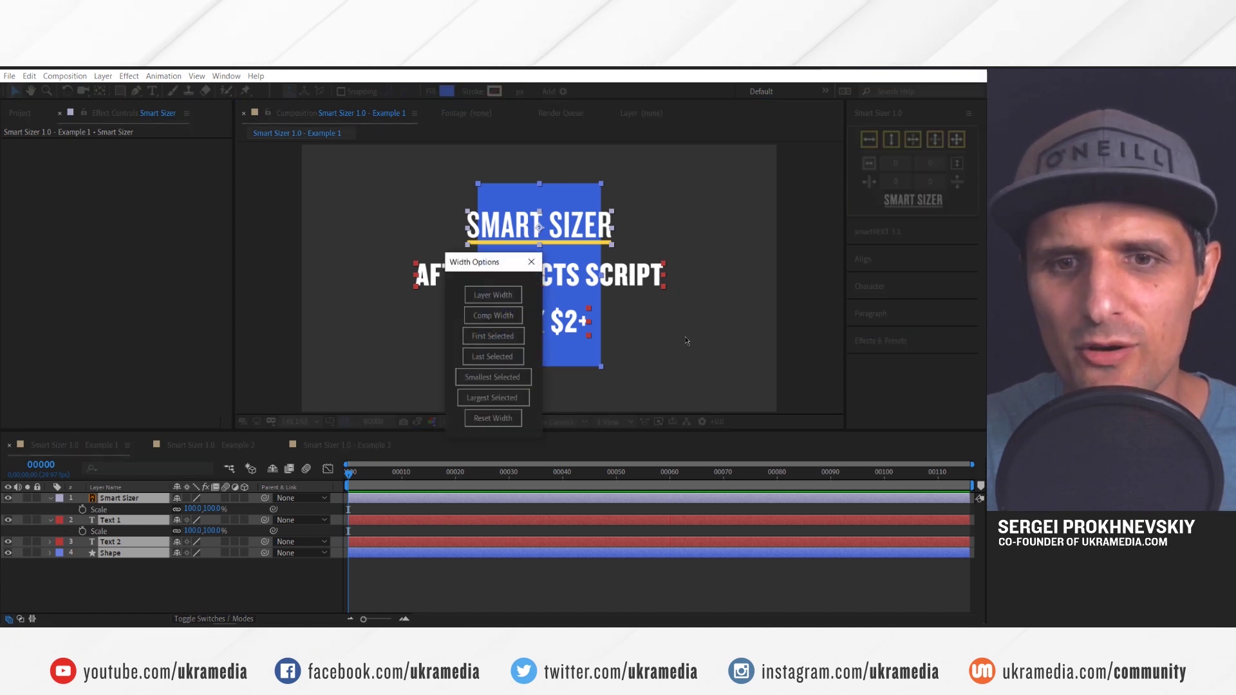
click(493, 398)
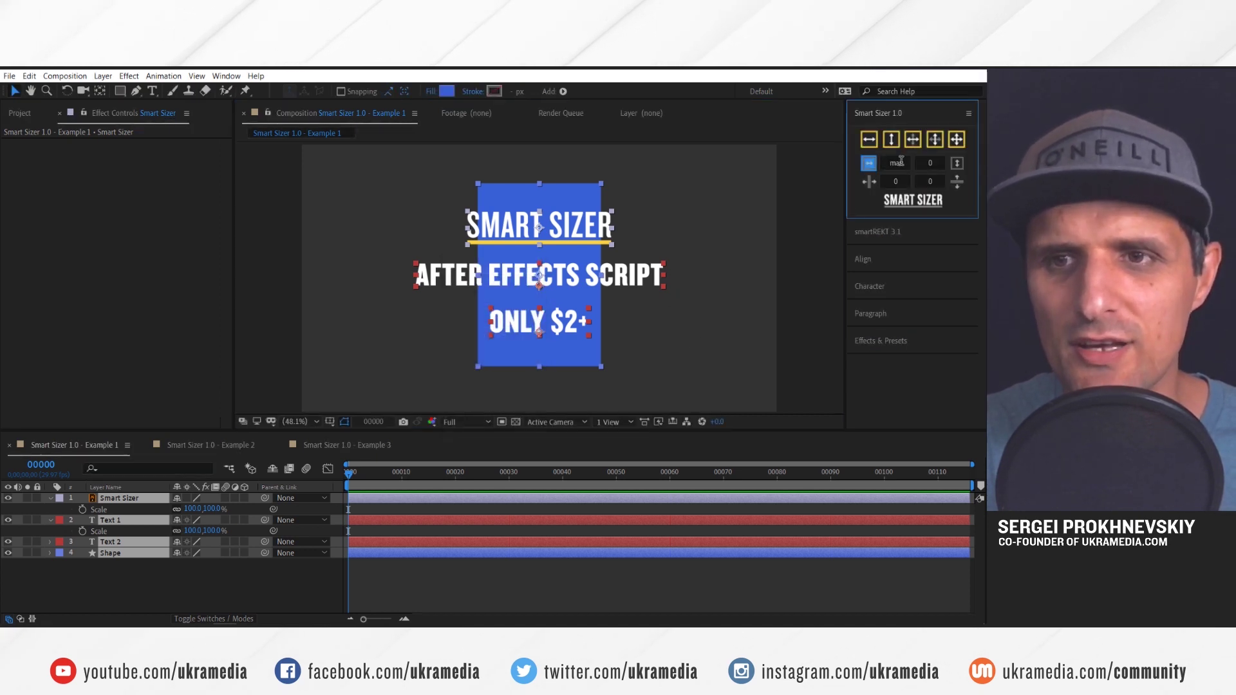
click(869, 140)
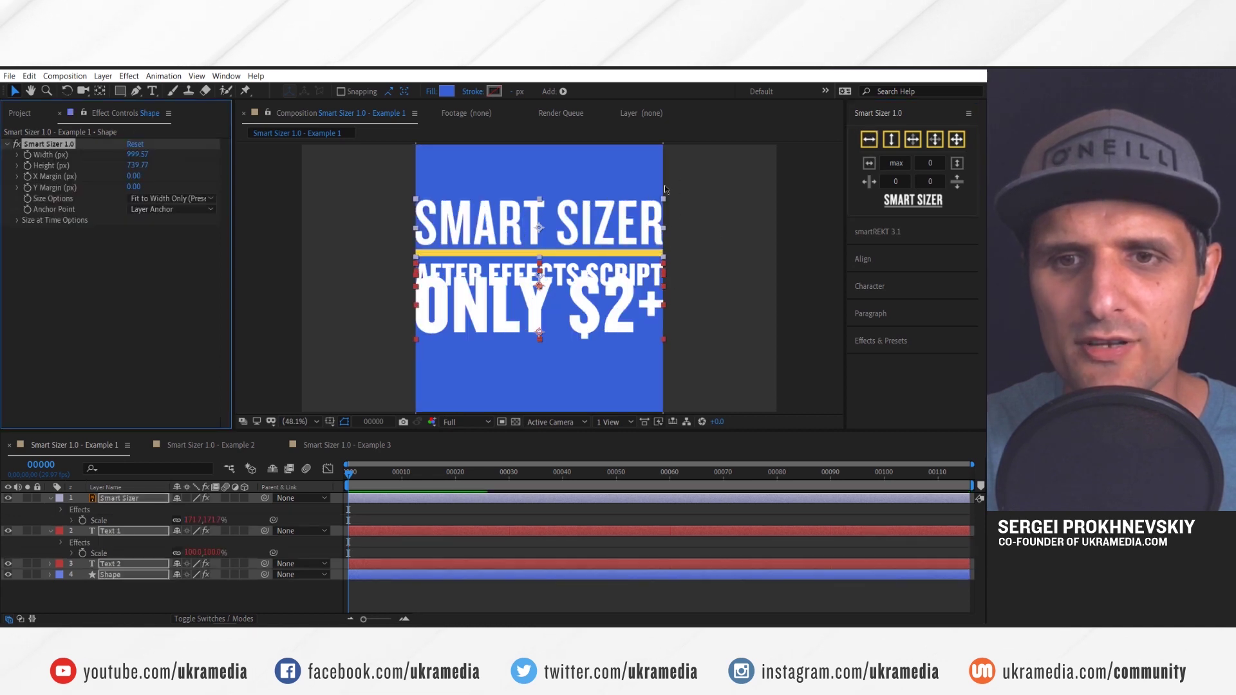
- Deselect everything and select the Text 1 layer
click(706, 219)
click(620, 293)
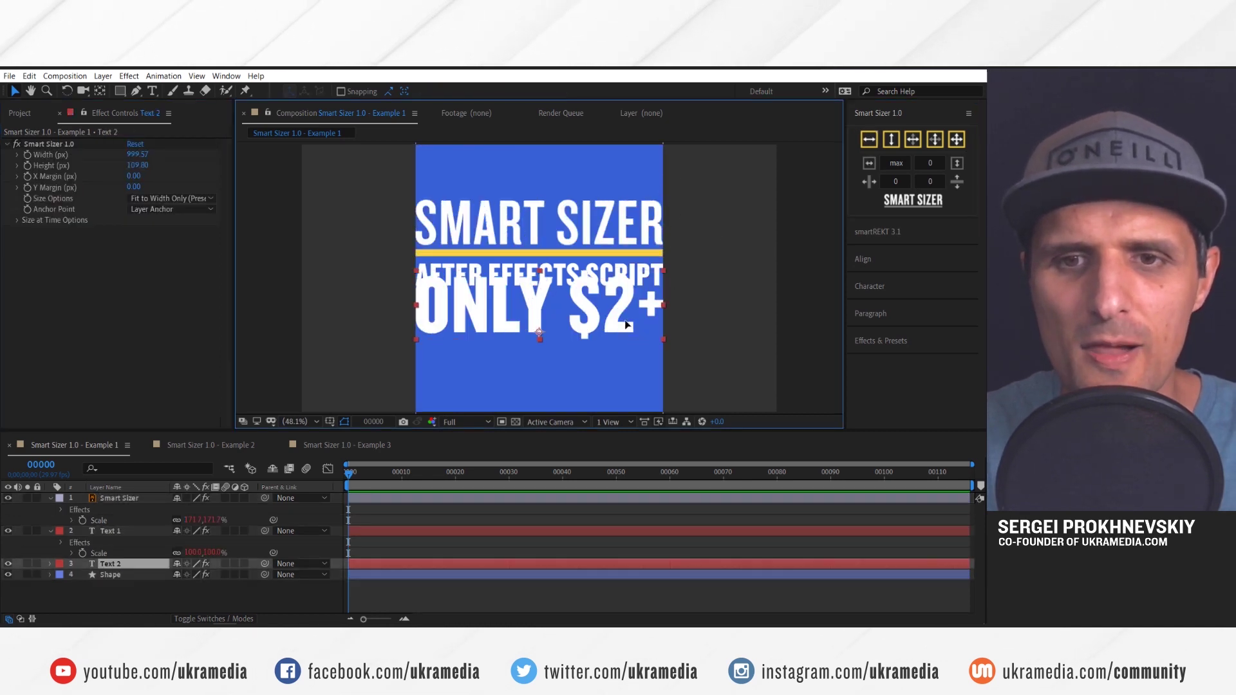
click(628, 287)
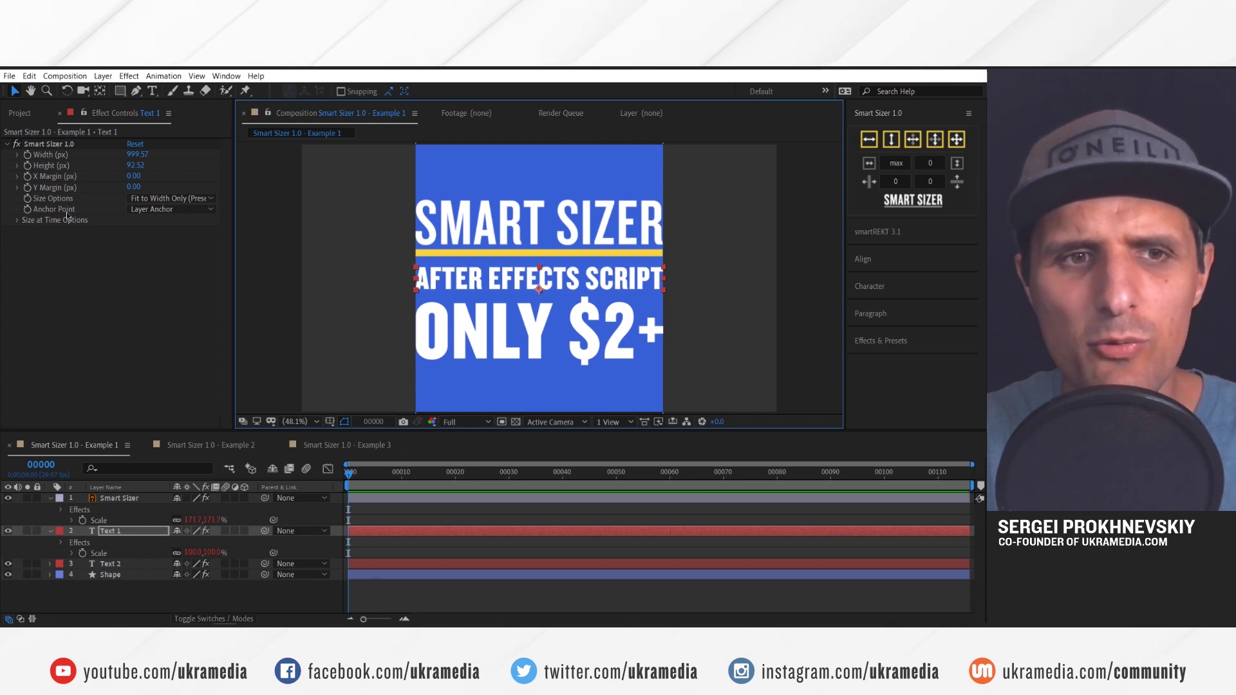
click(621, 287)
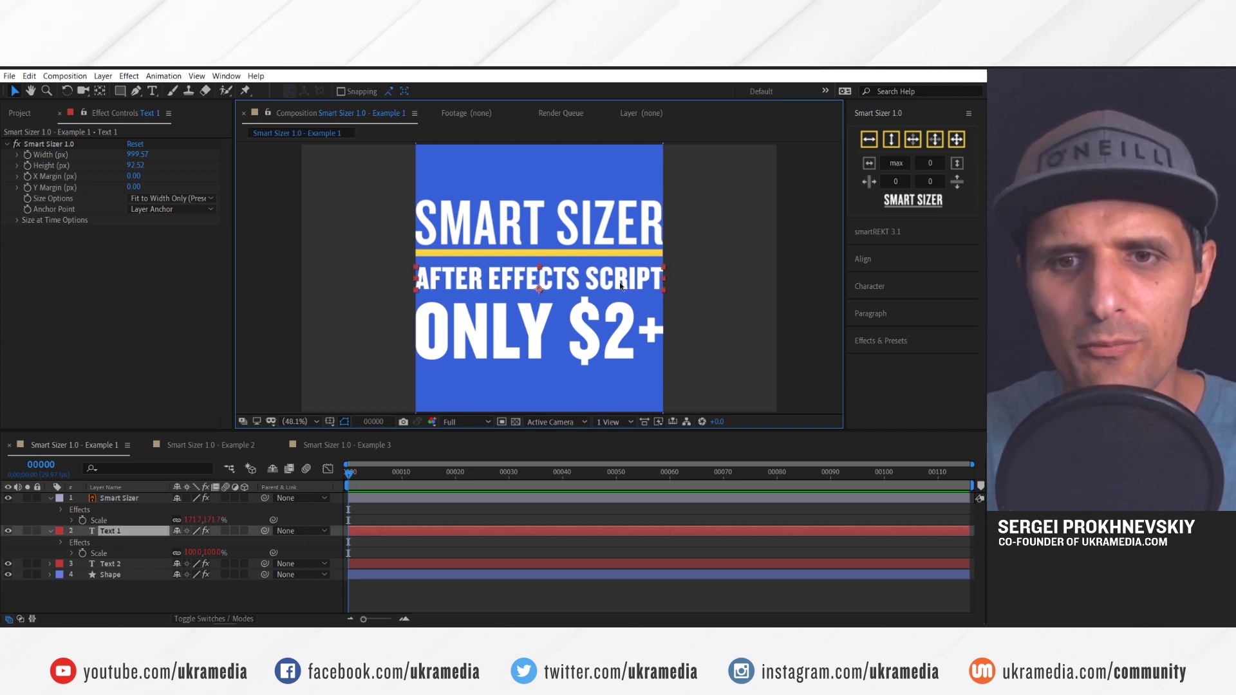
- Replace the AFTER EFFECTS SCRIPT line with 'fgfhhjkjkijlkk', auto-refitted to 178.5% scale
double_click(577, 284)
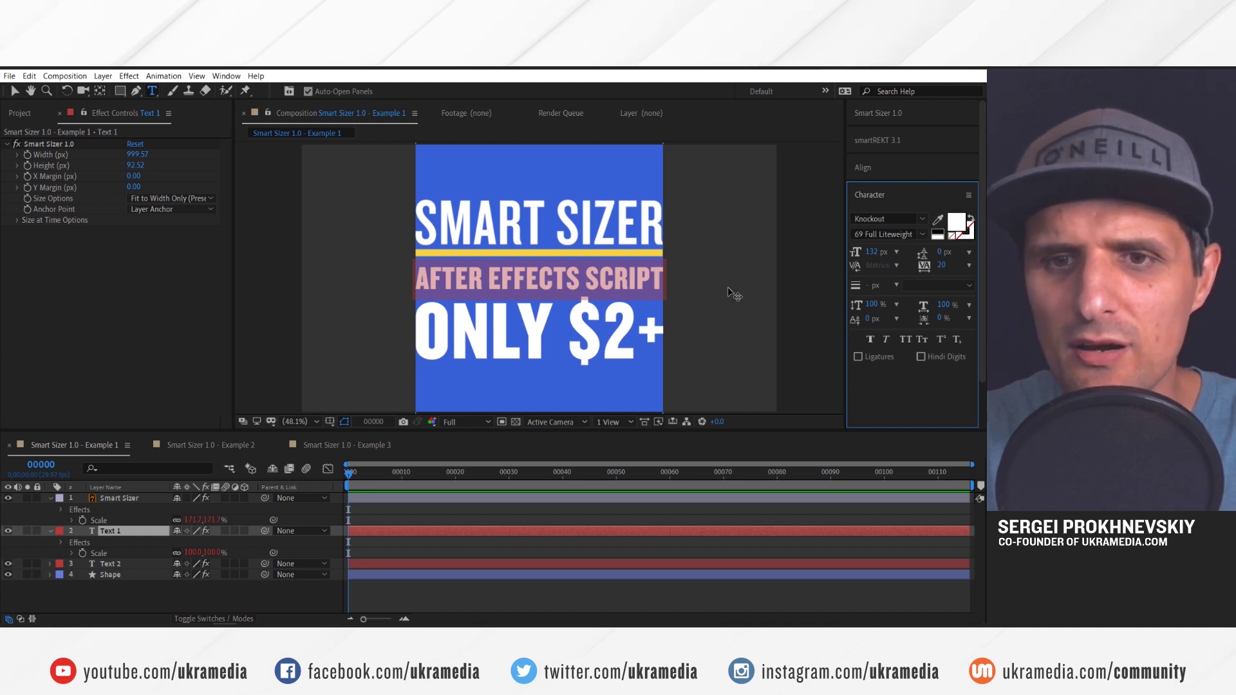
text(fgfhhjkjkij)
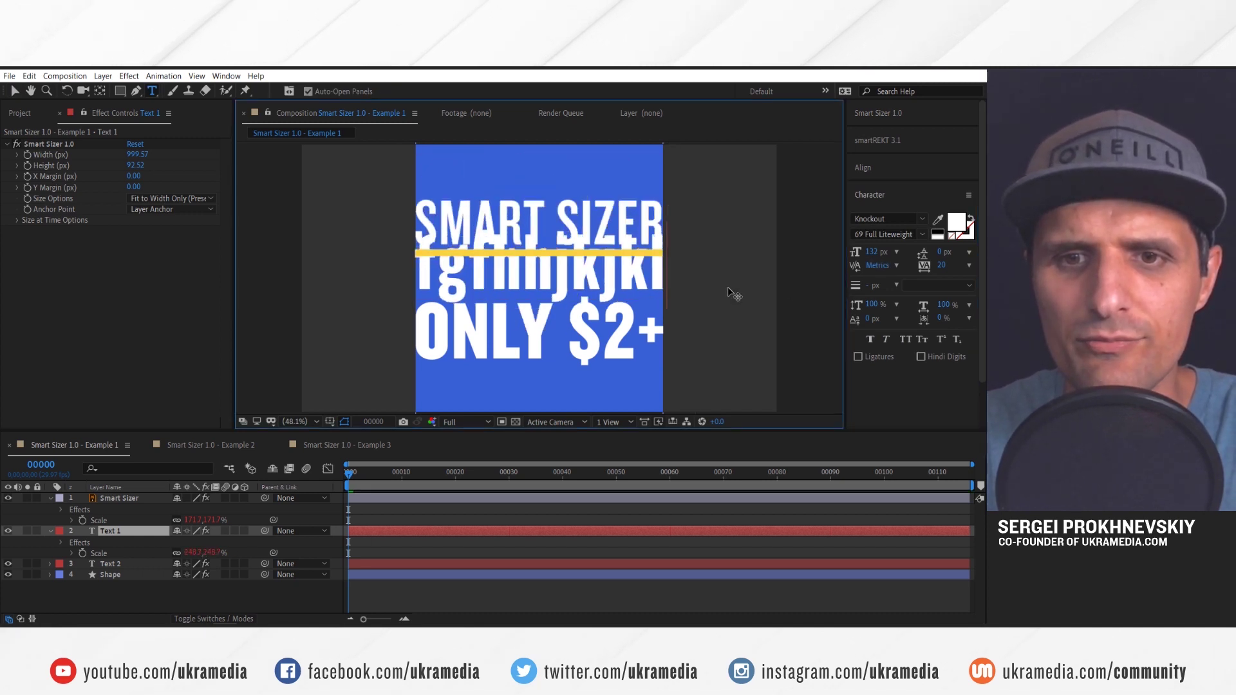
text(lkk)
click(13, 91)
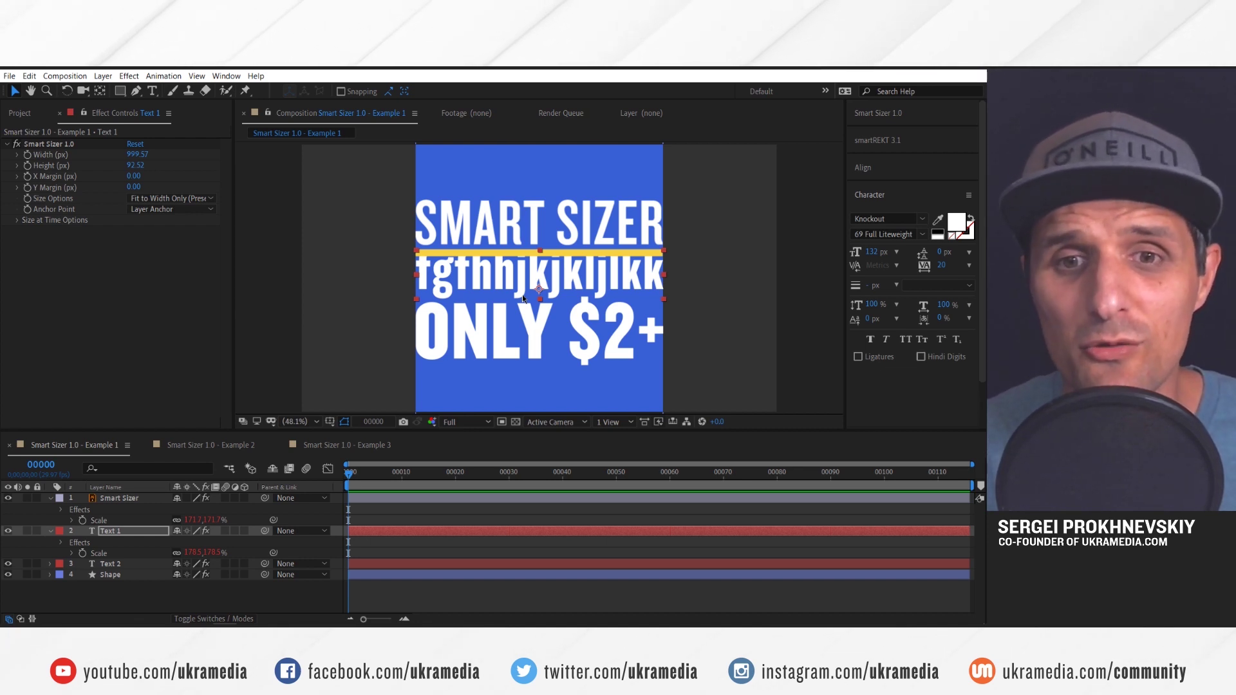
- Set Text 1's Smart Sizer anchor point to Bottom Center
click(119, 498)
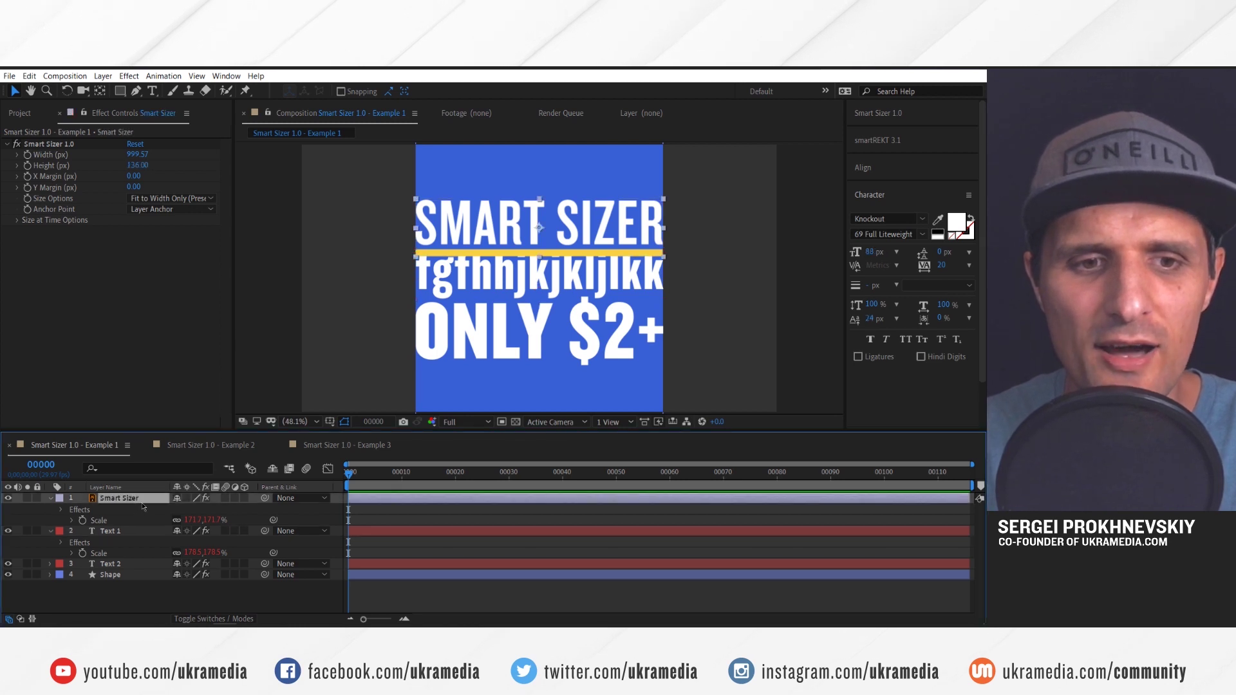
click(131, 532)
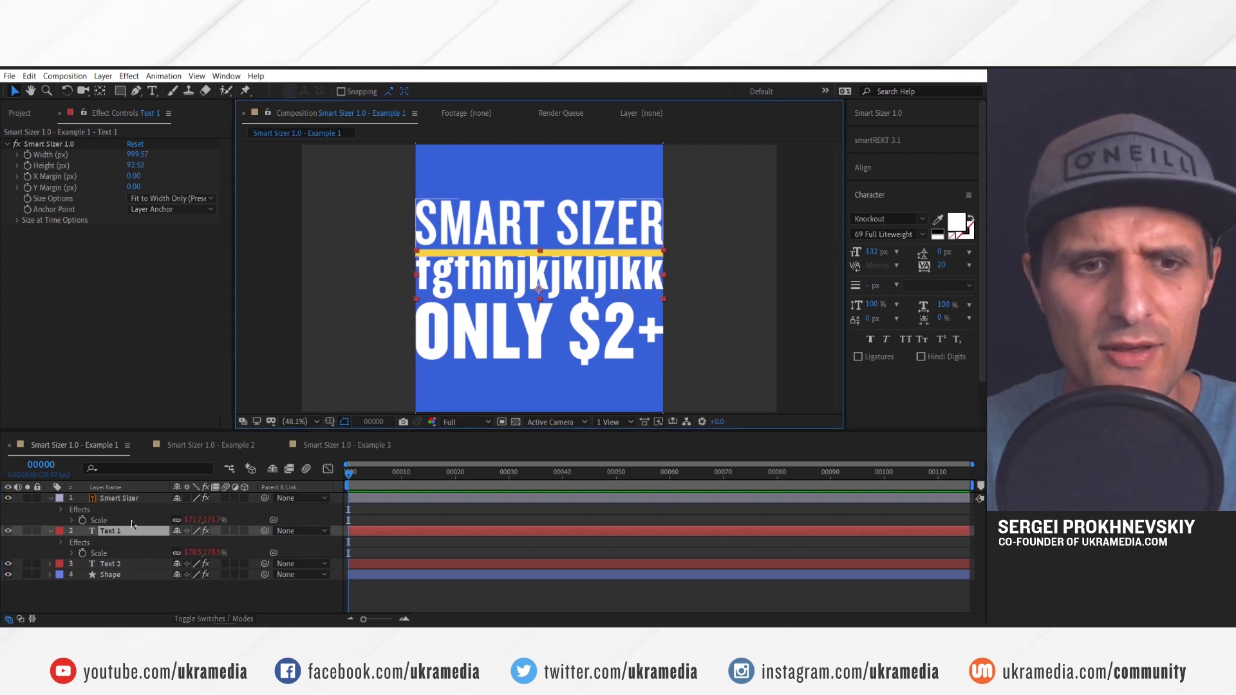
key(shift+a)
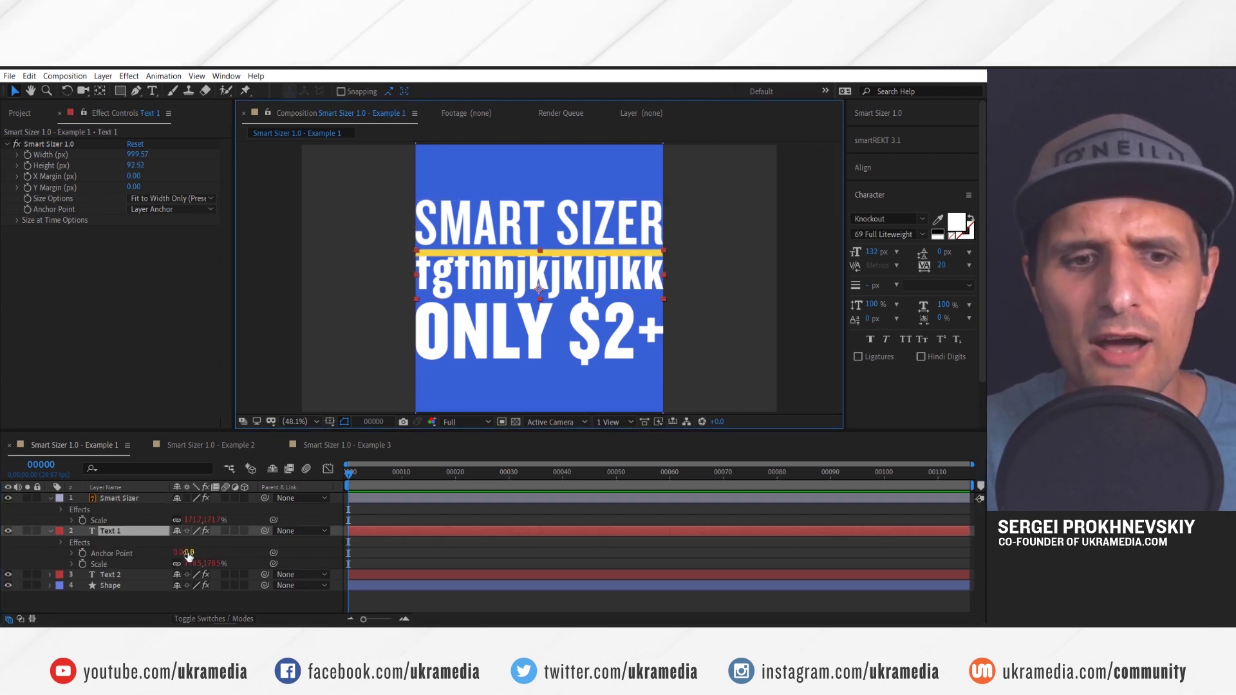
click(139, 212)
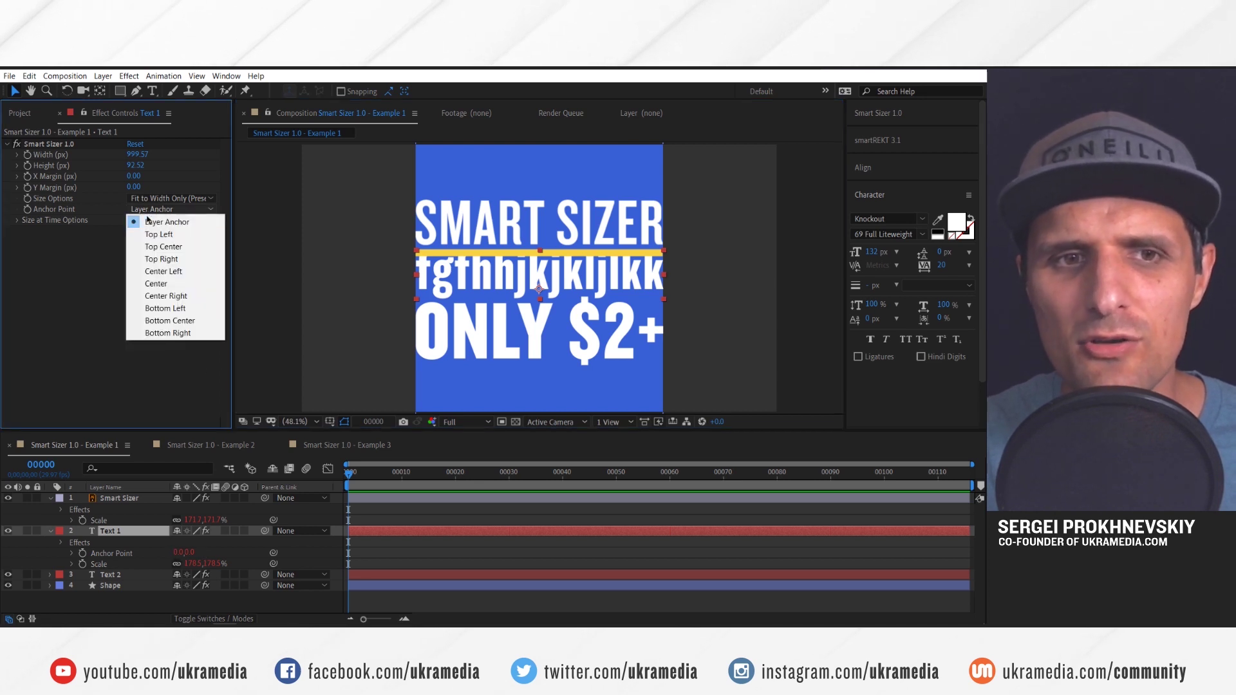
click(148, 218)
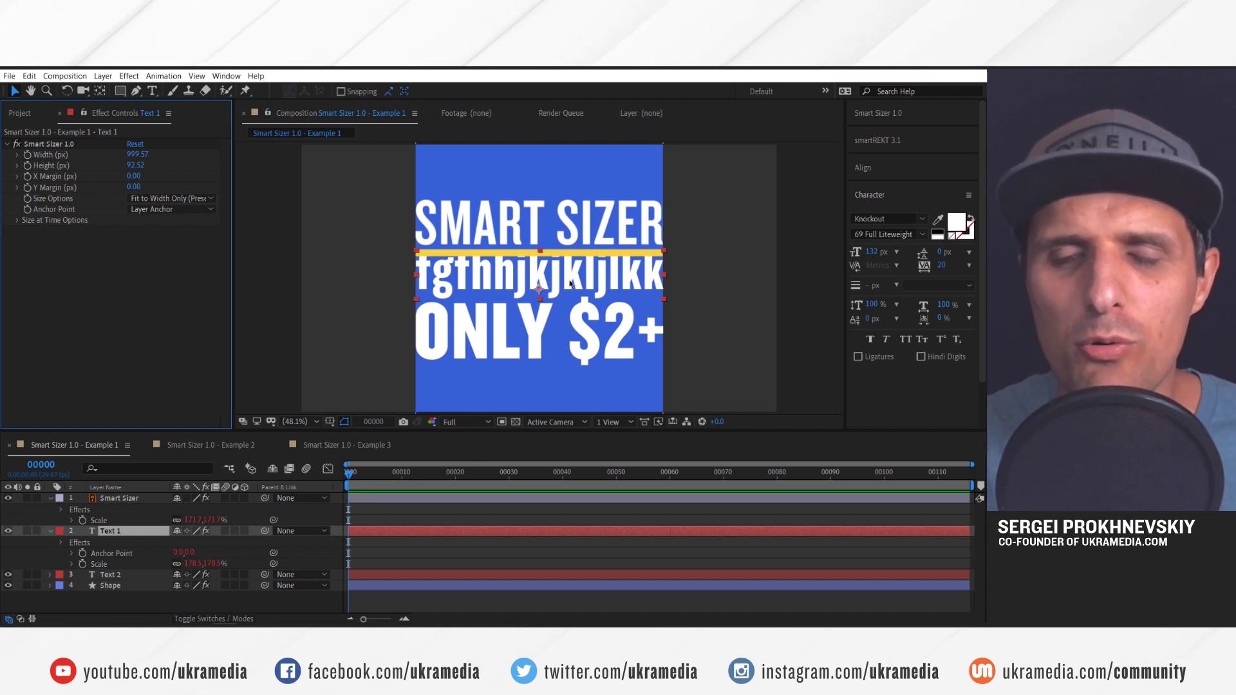
click(171, 210)
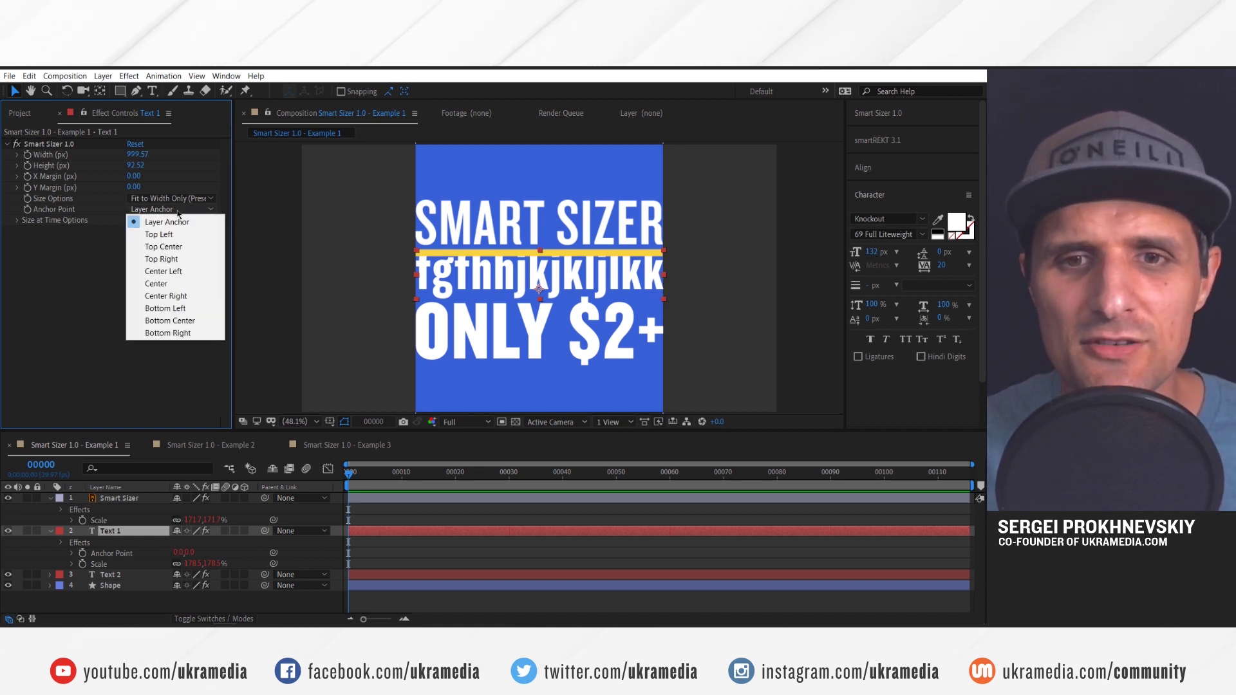
click(187, 320)
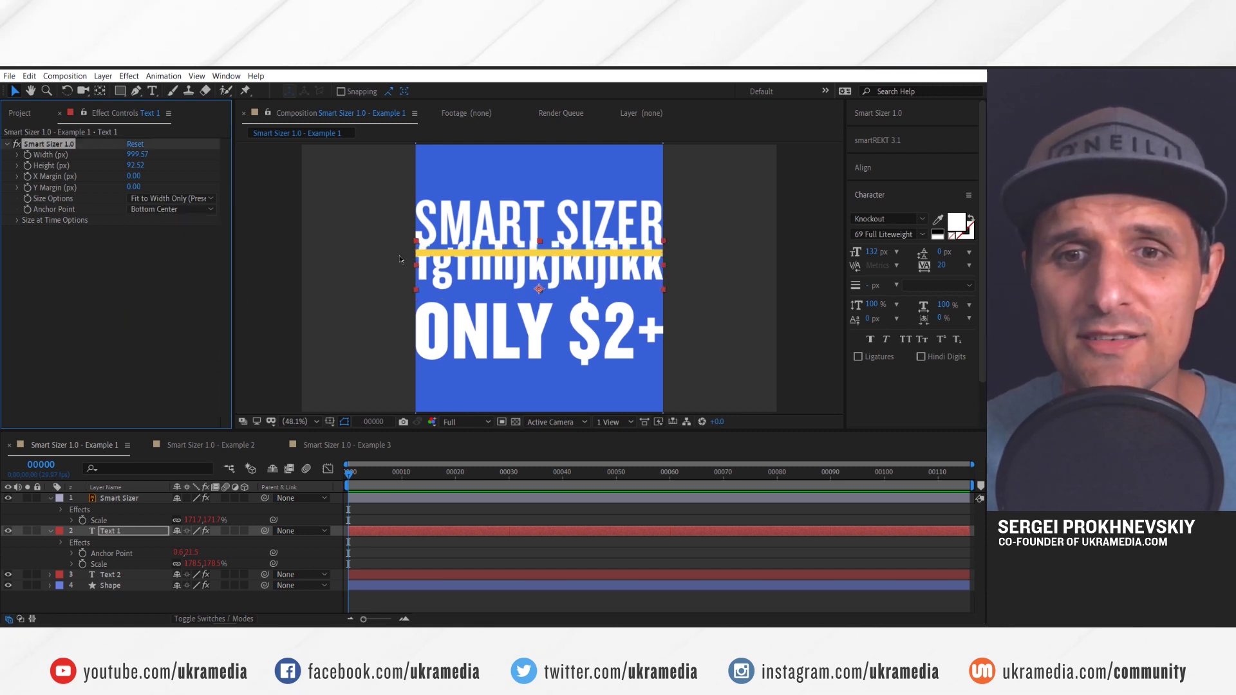
- Start retyping the second line as UKRAMEDIA.COM/SMARTS
click(557, 279)
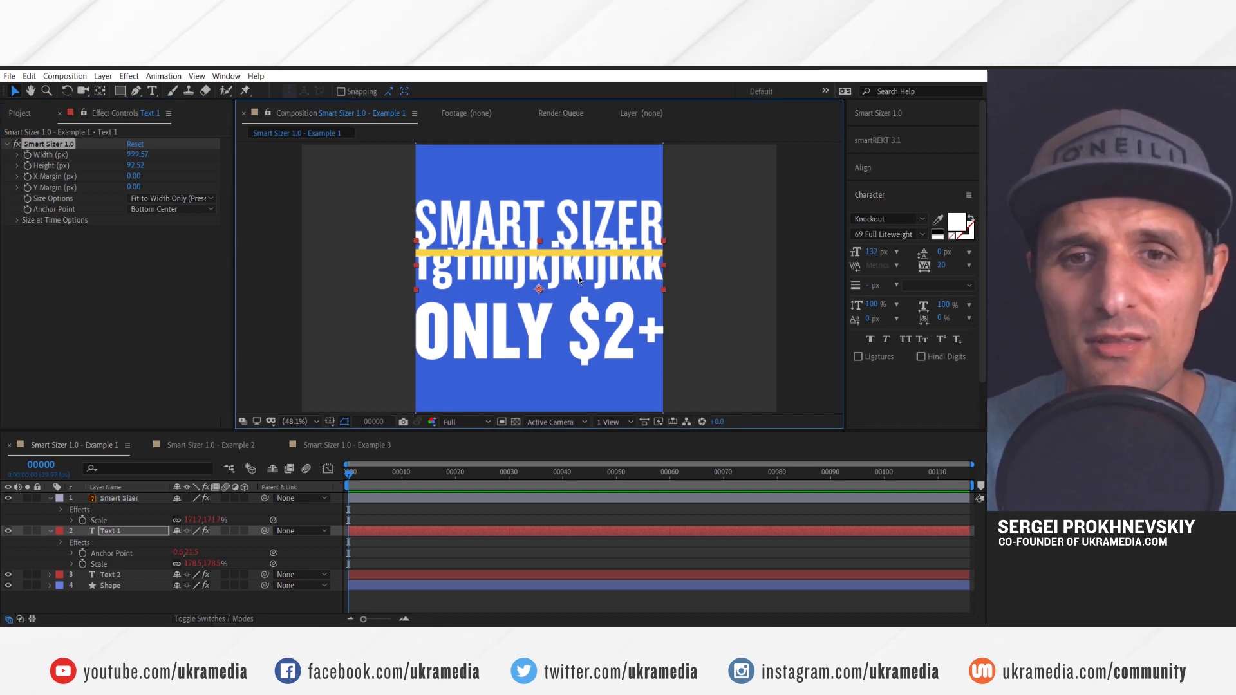
double_click(575, 277)
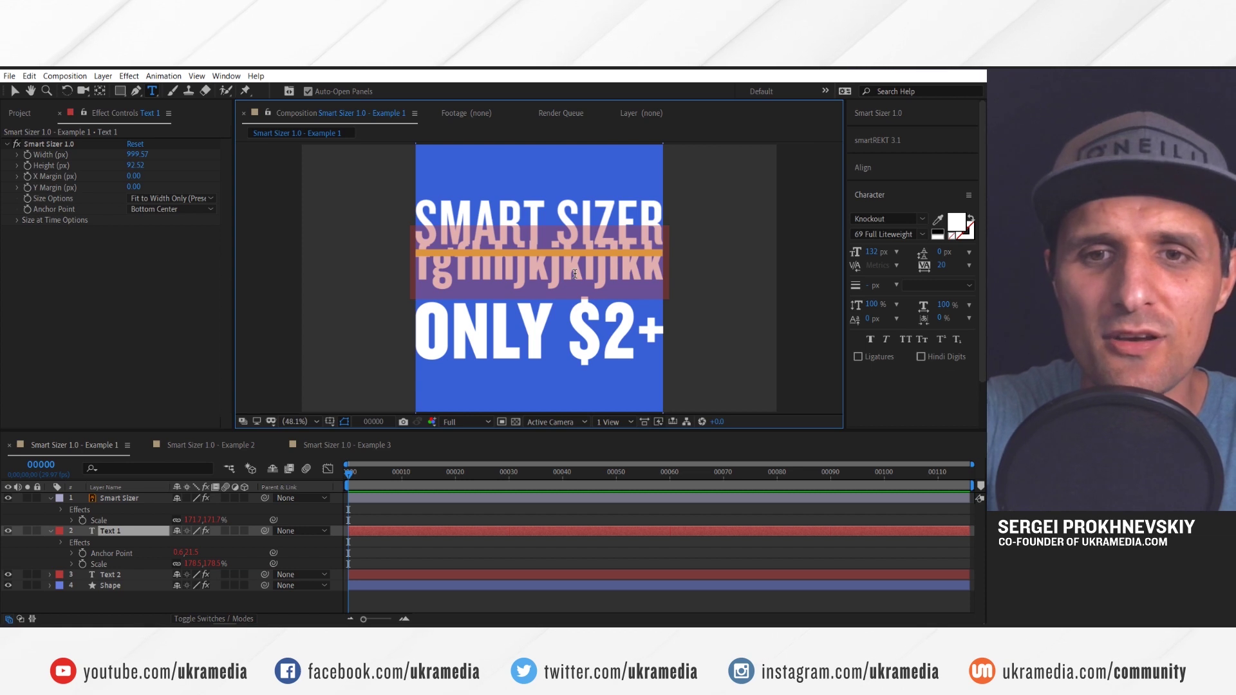
text(oKRAMEDIA.COM/)
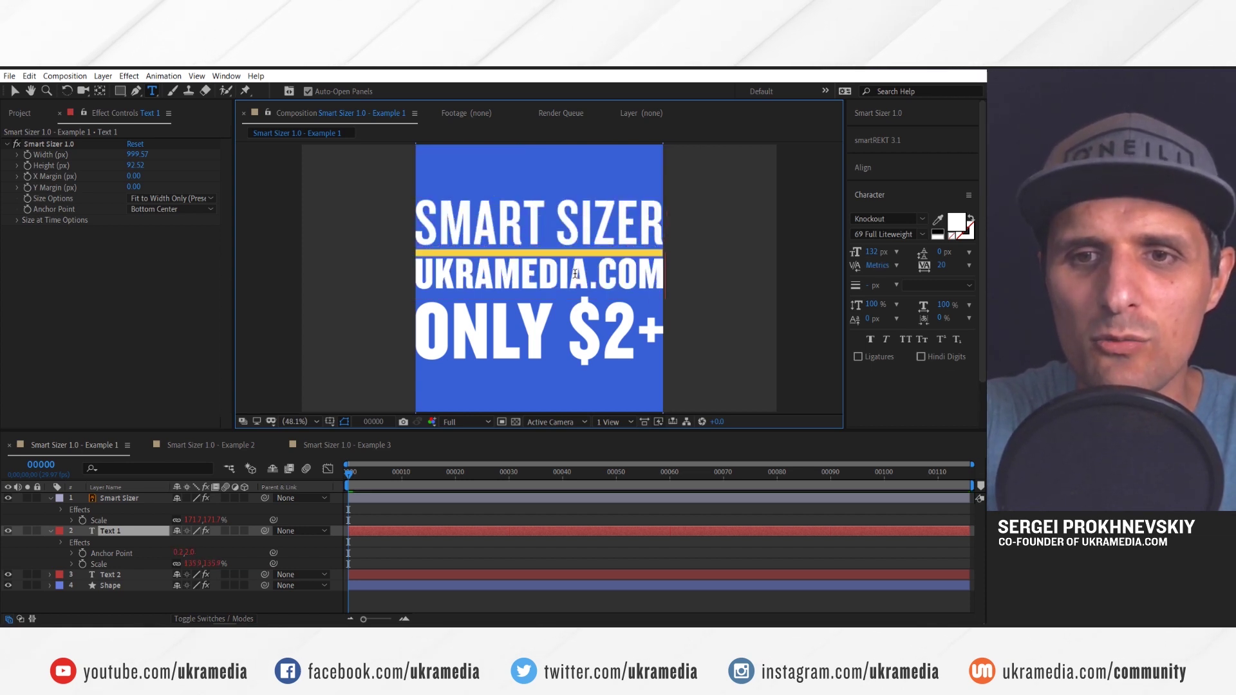
text(SMART)
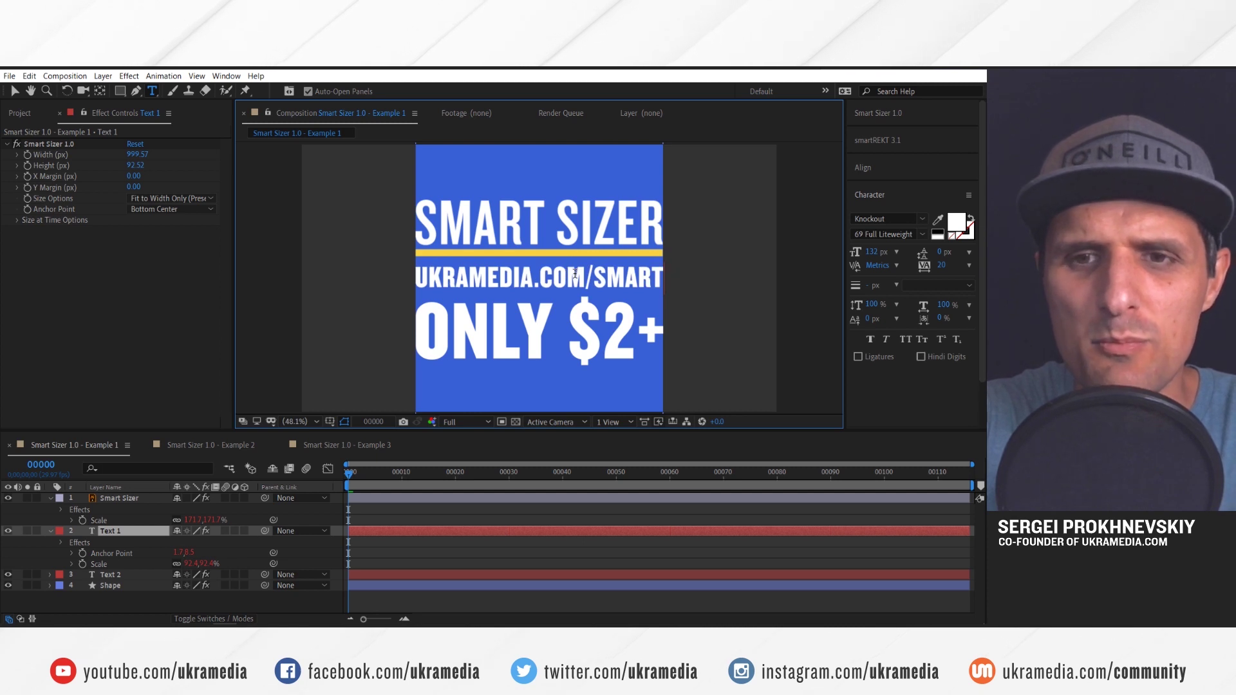
text(SIZ)
- Complete the URL as UKRAMEDIA.COM/SMARTSIZER, anchor ONLY $2+ at Top Center, and move it beneath
text(ER)
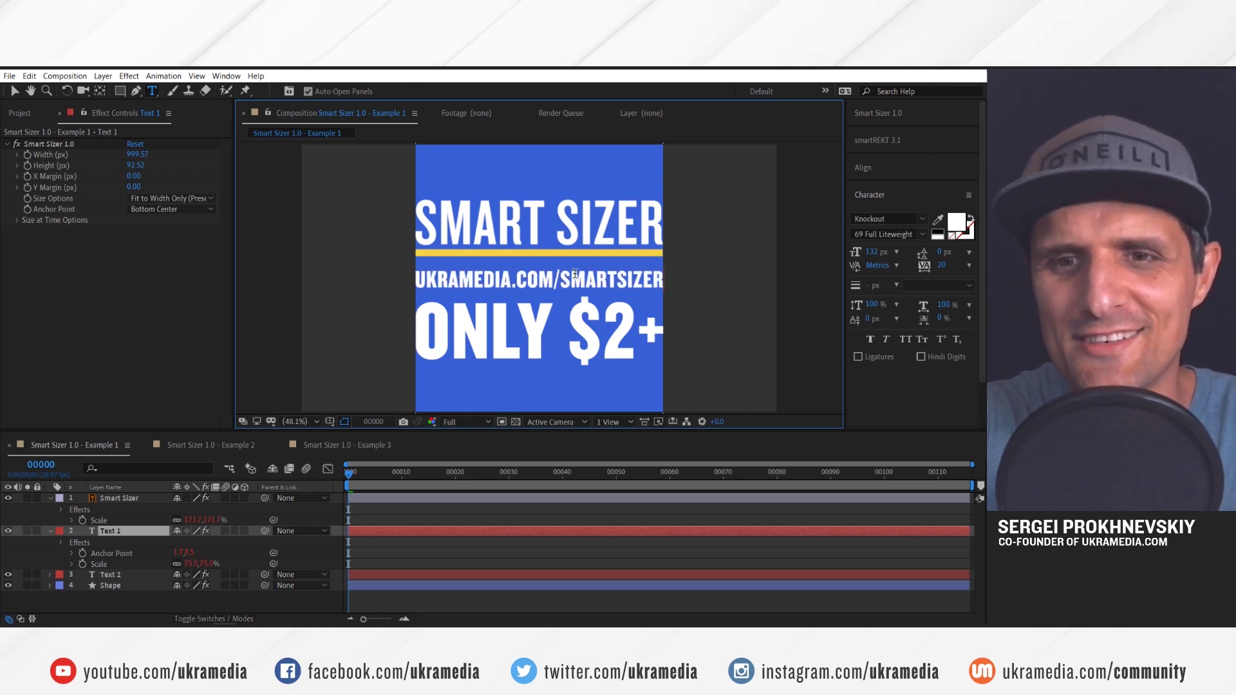
key(Escape)
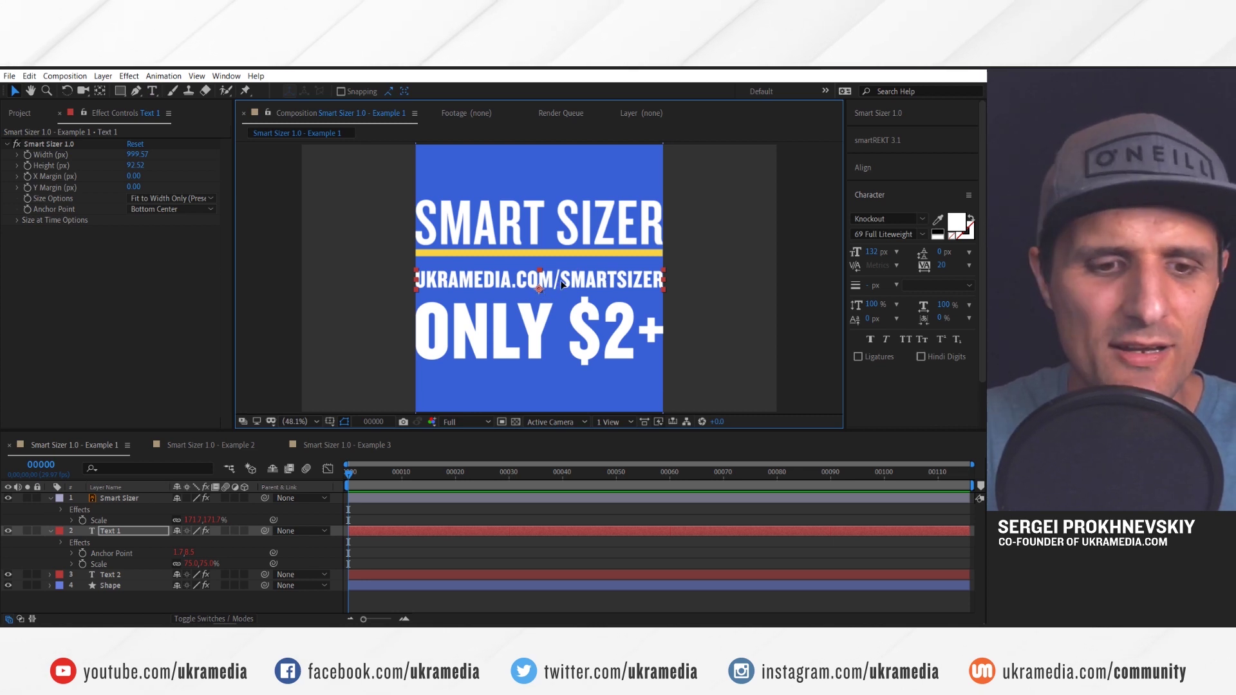
click(589, 332)
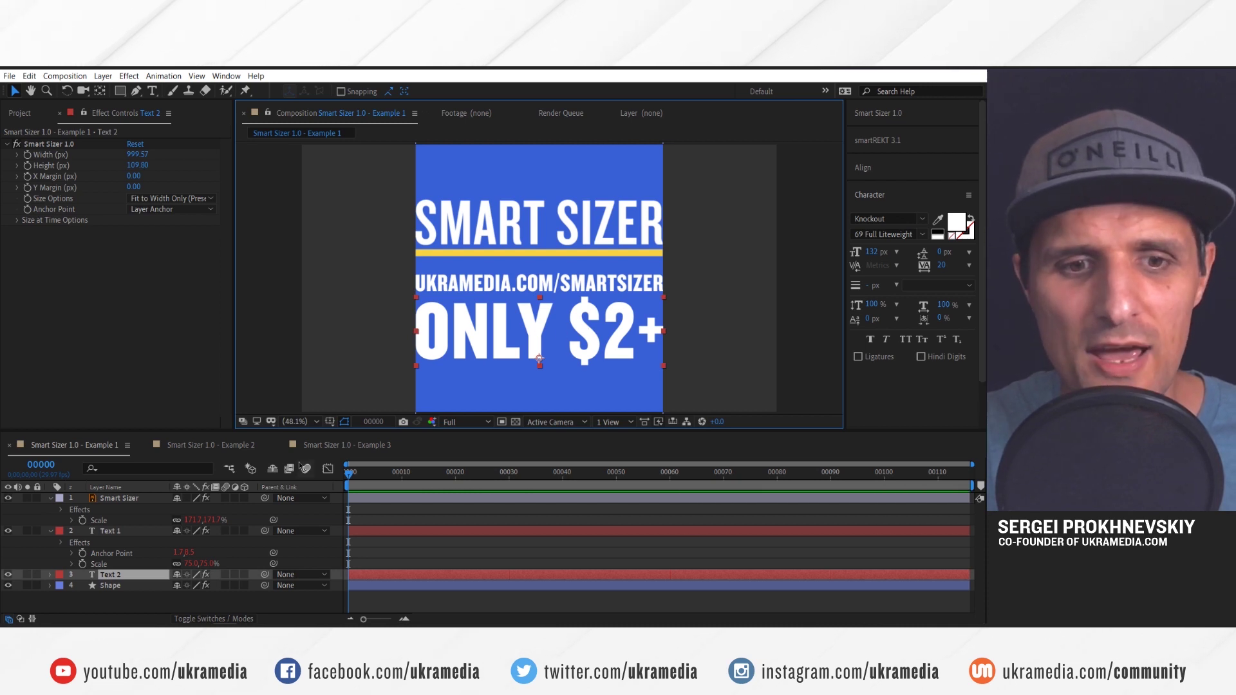
click(171, 211)
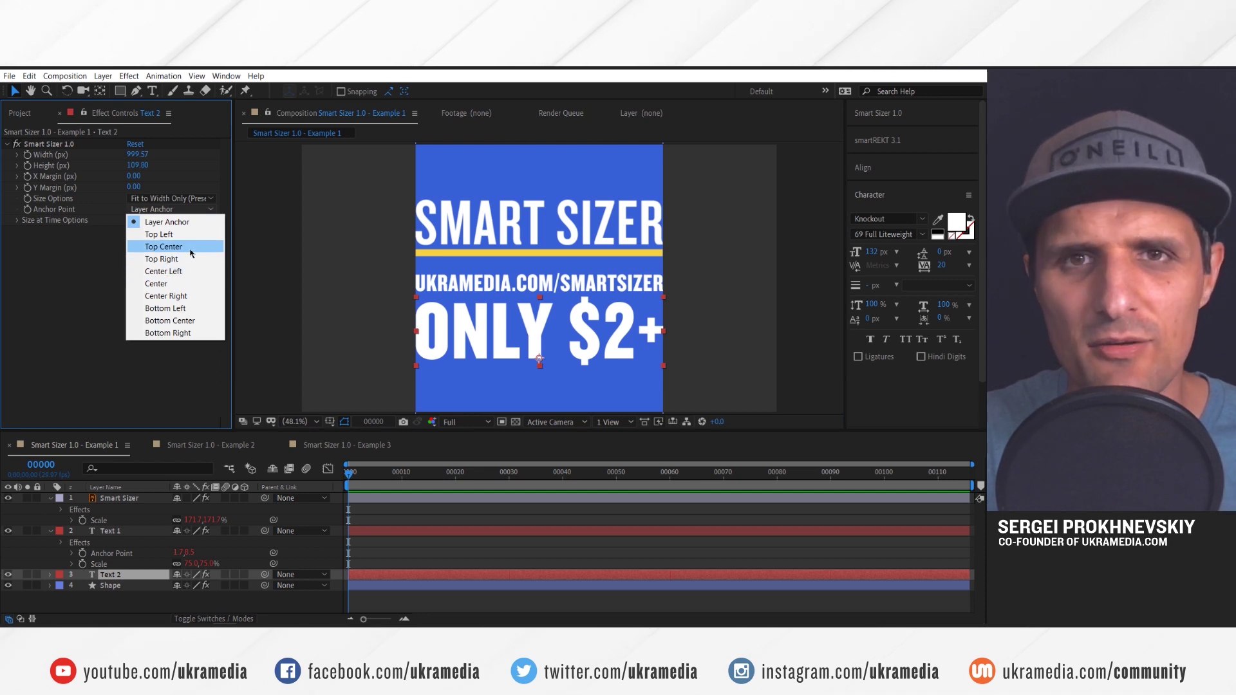
click(168, 247)
drag(544, 391, 540, 328)
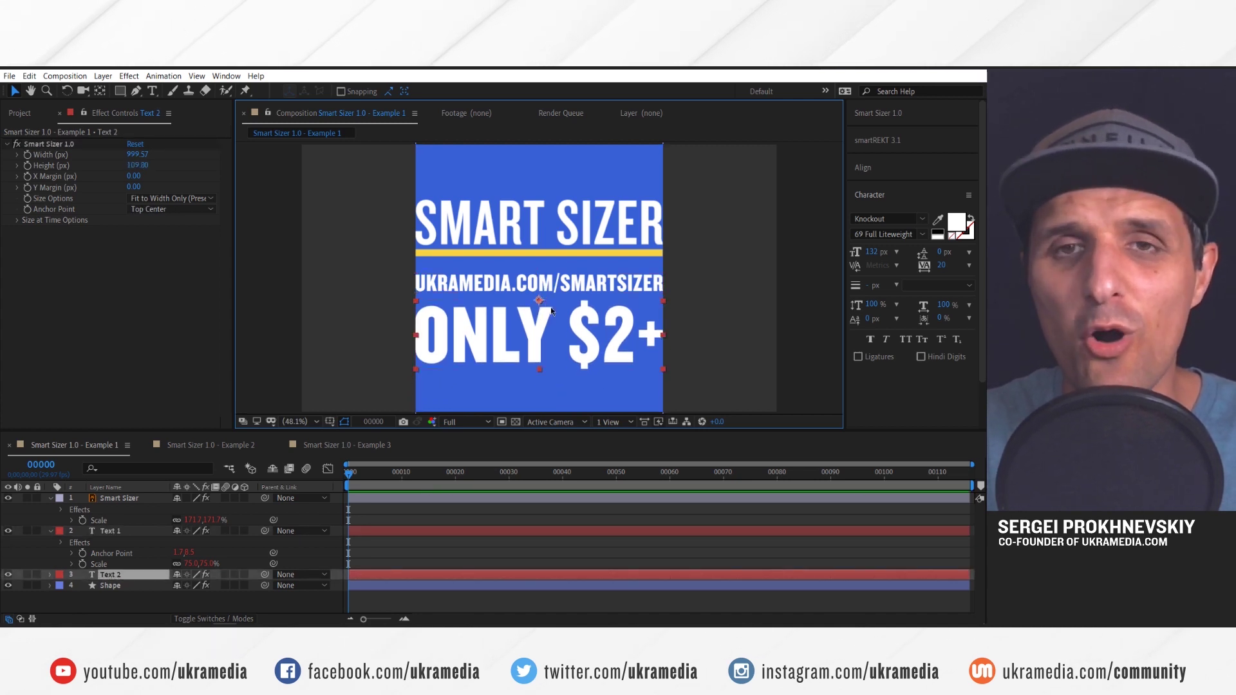
- Make the price's dollar sign a 67 px superscript raised 39 px
double_click(546, 337)
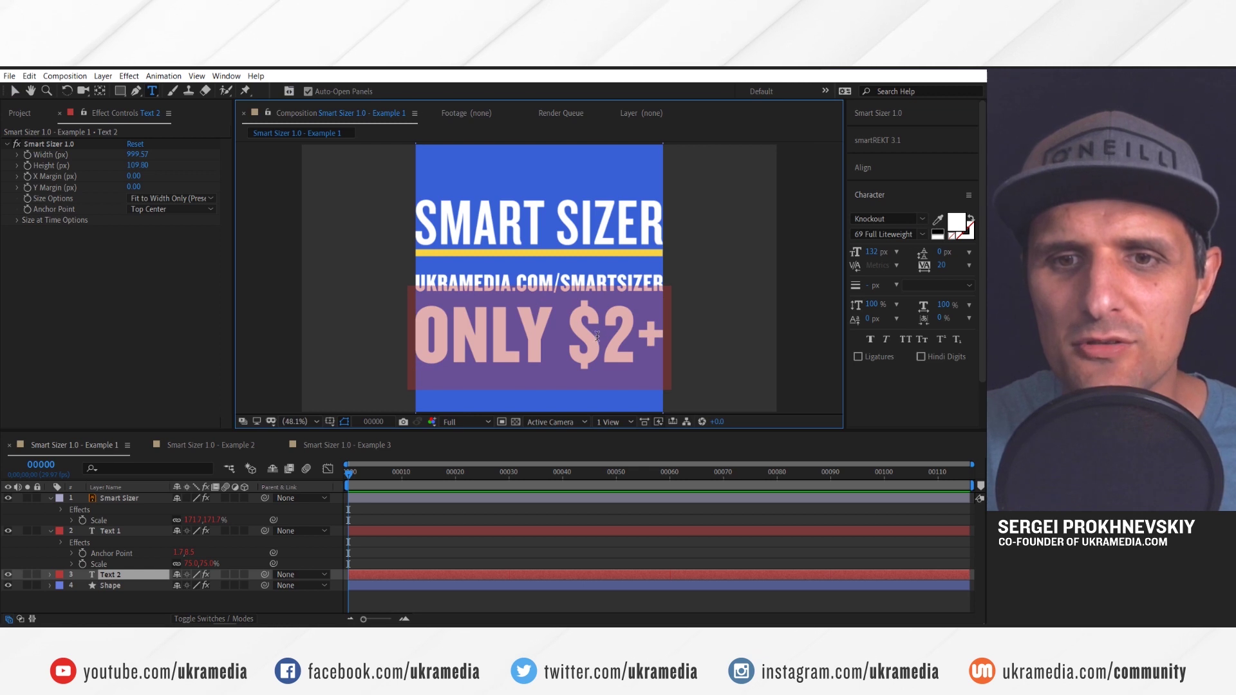
drag(565, 335, 607, 335)
drag(875, 250, 870, 253)
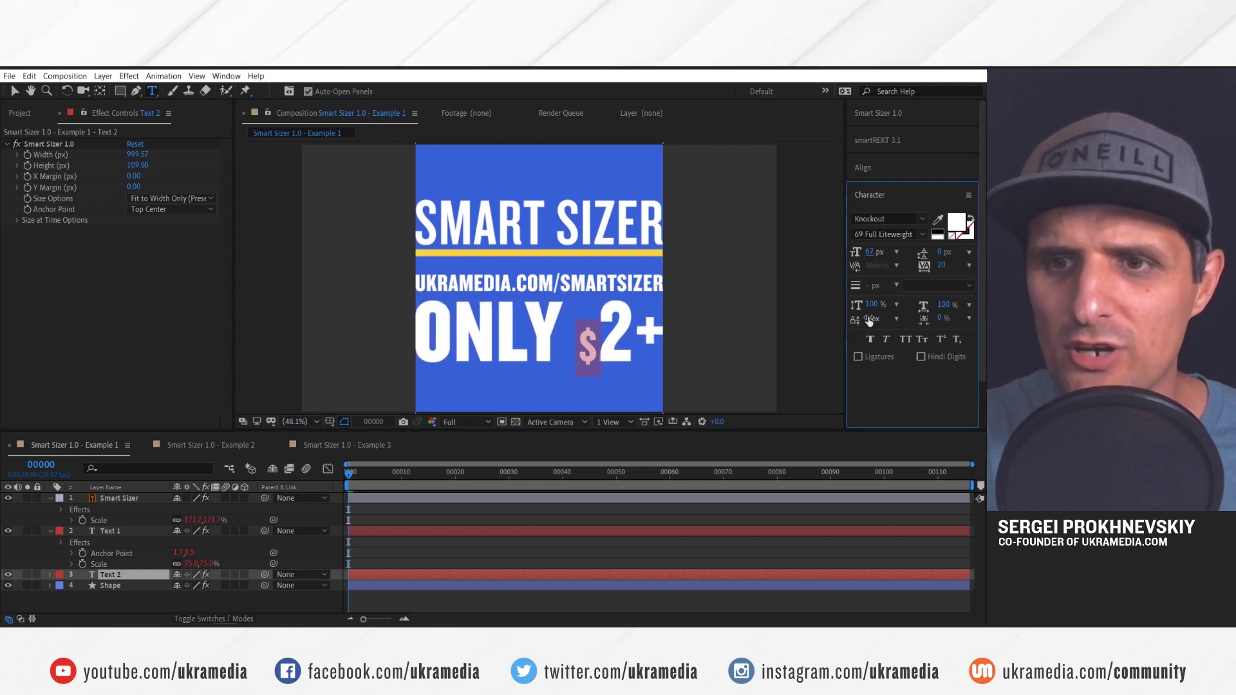
drag(868, 319, 886, 311)
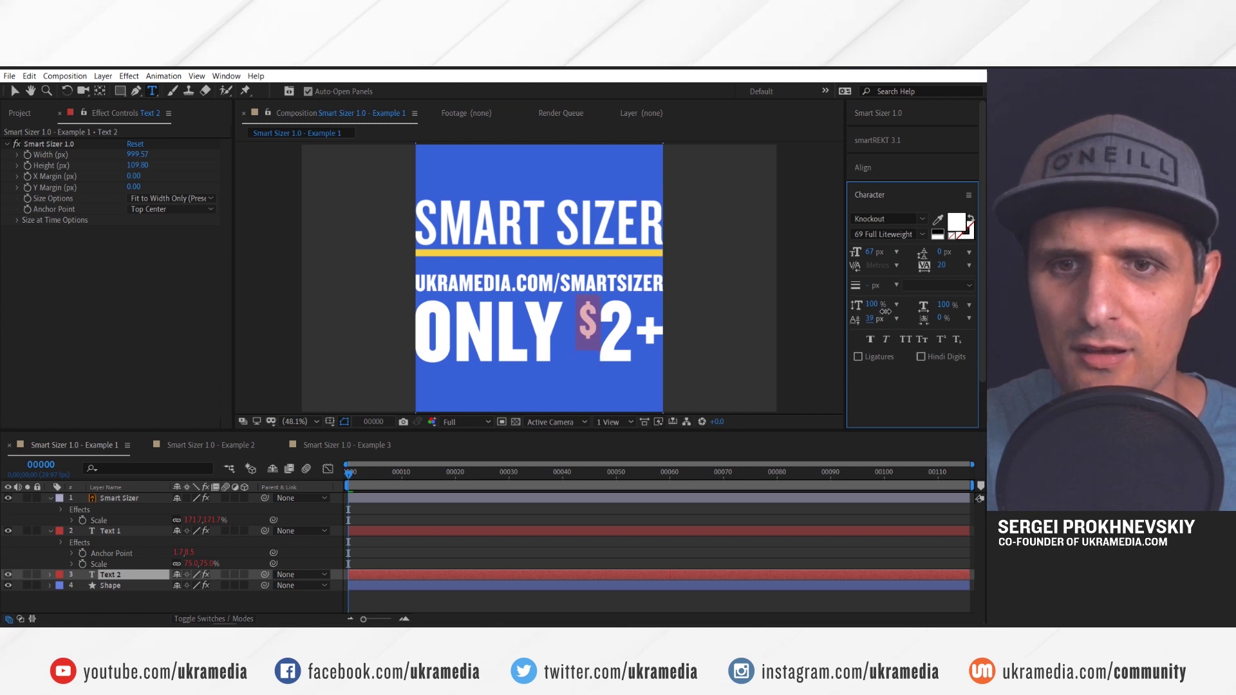
click(14, 91)
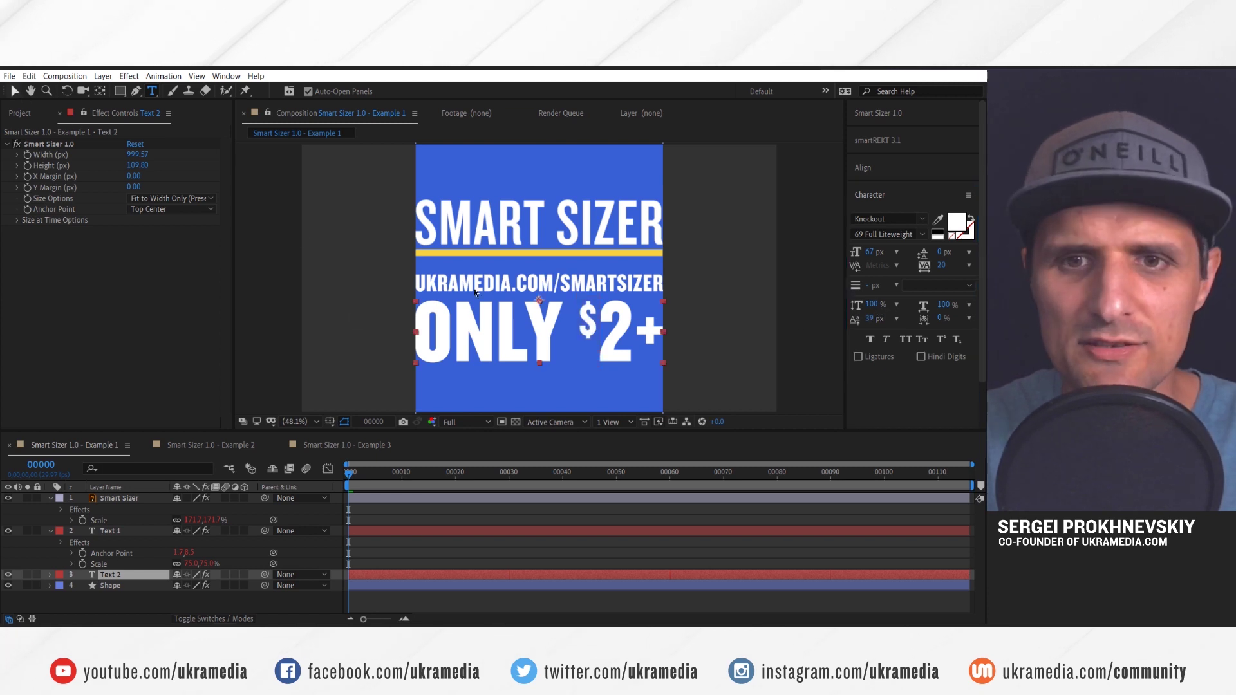
double_click(555, 287)
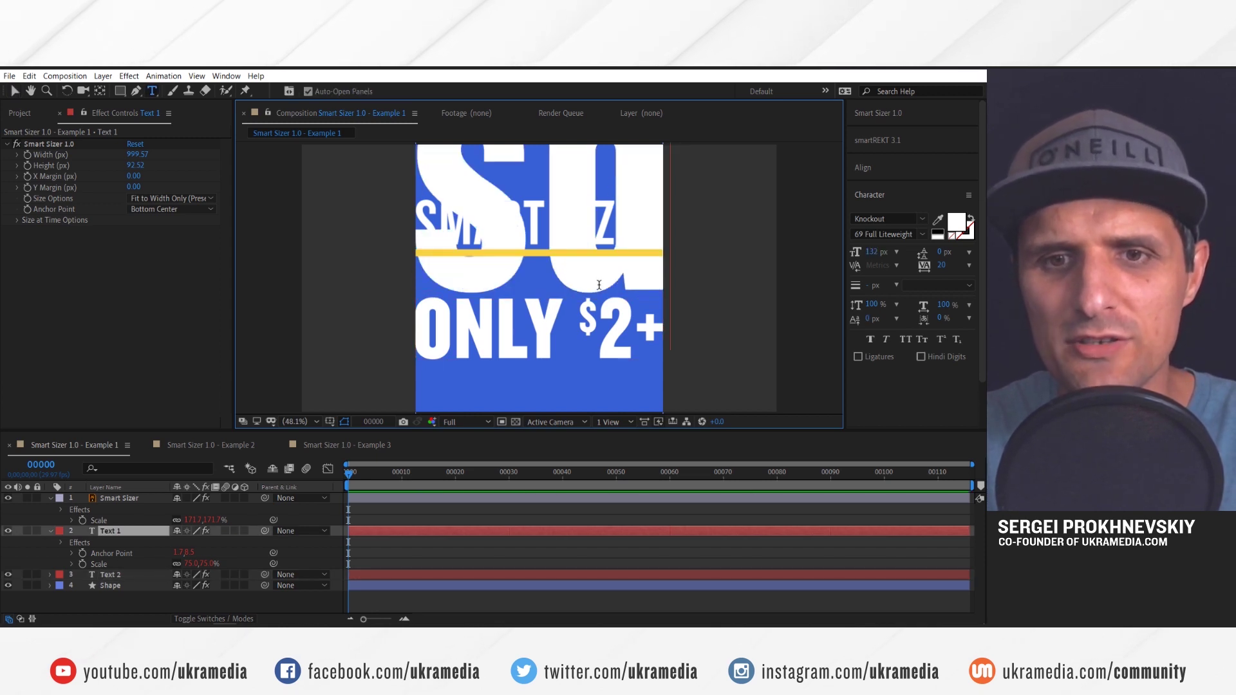
- Retype the second line as 'sdfsadfasdfasdfasd'
text(sdfsadfasdfasdfasd)
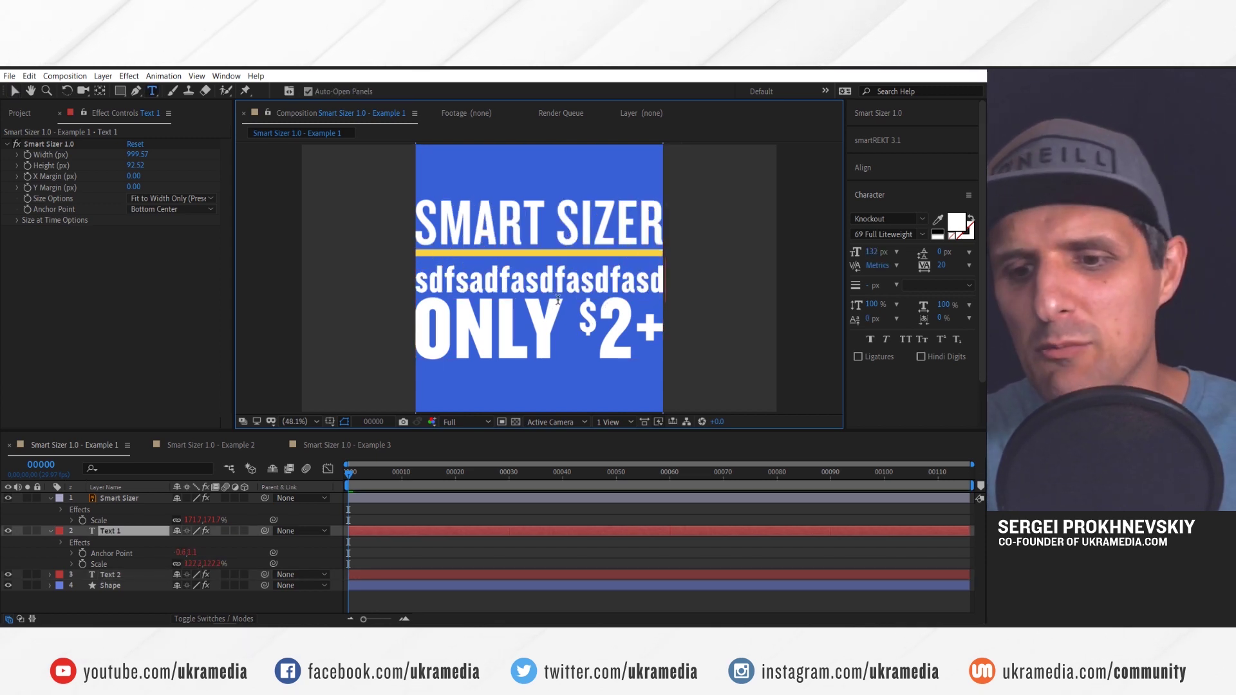
key(Escape)
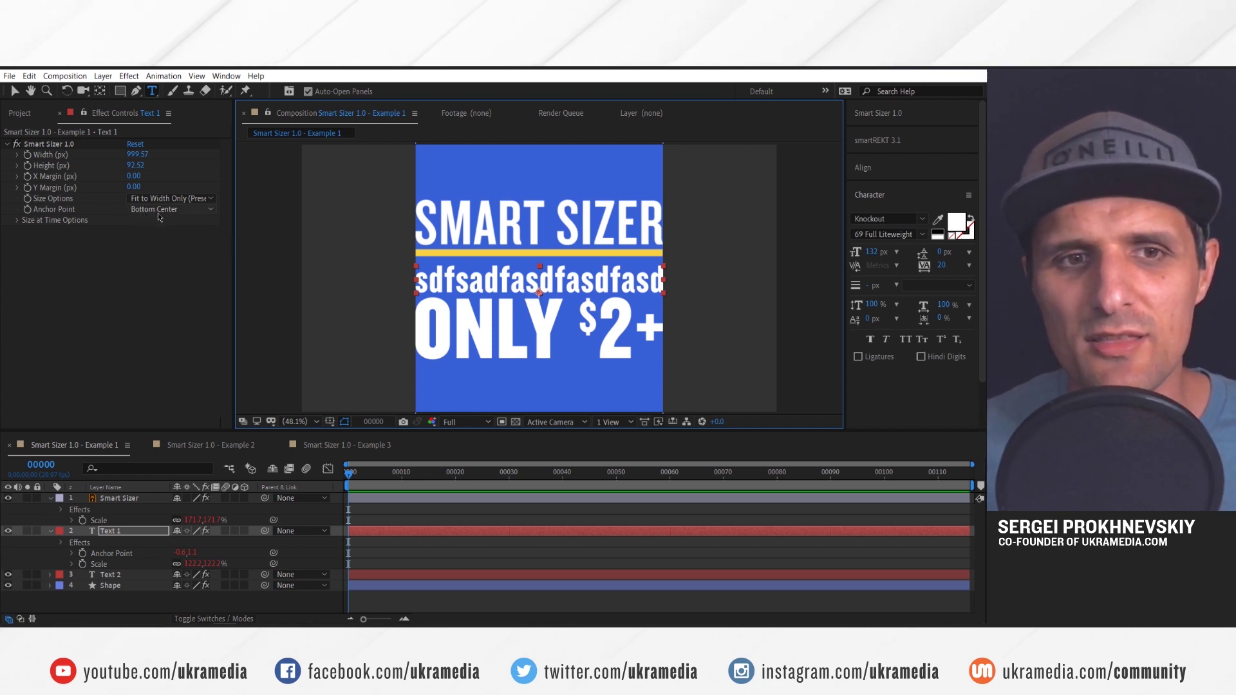
key(v)
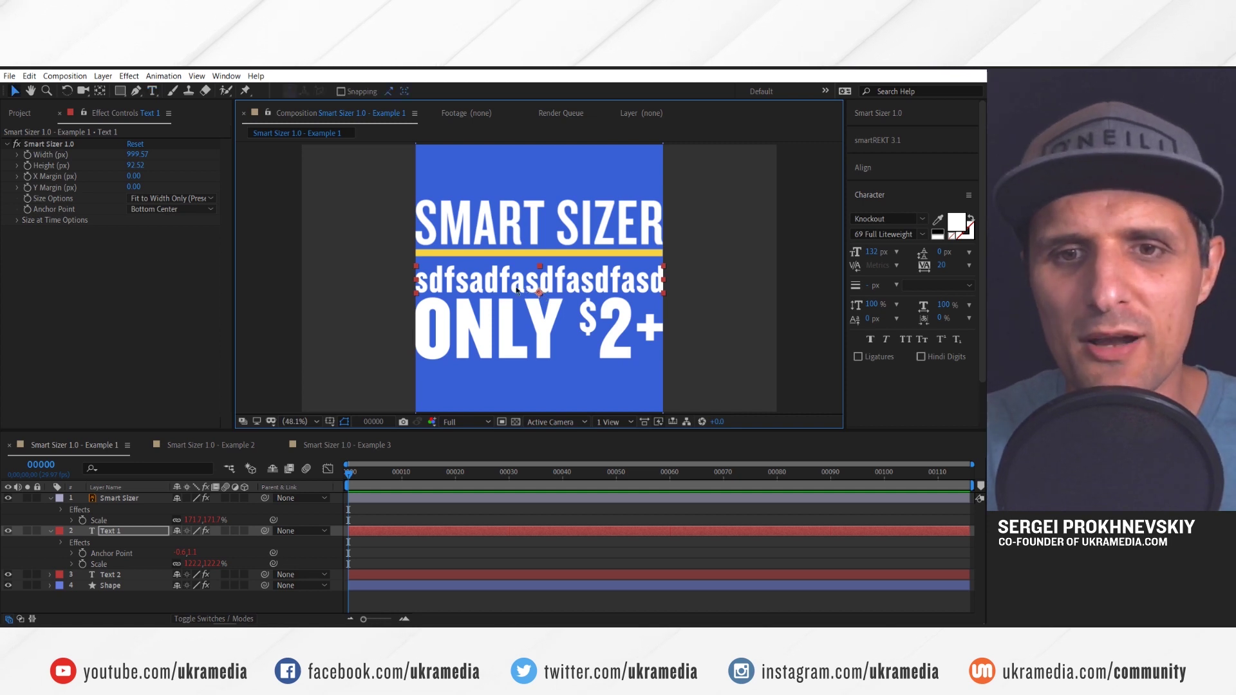
- Try a Center Left anchor for the second line, then undo back to Bottom Center
click(171, 209)
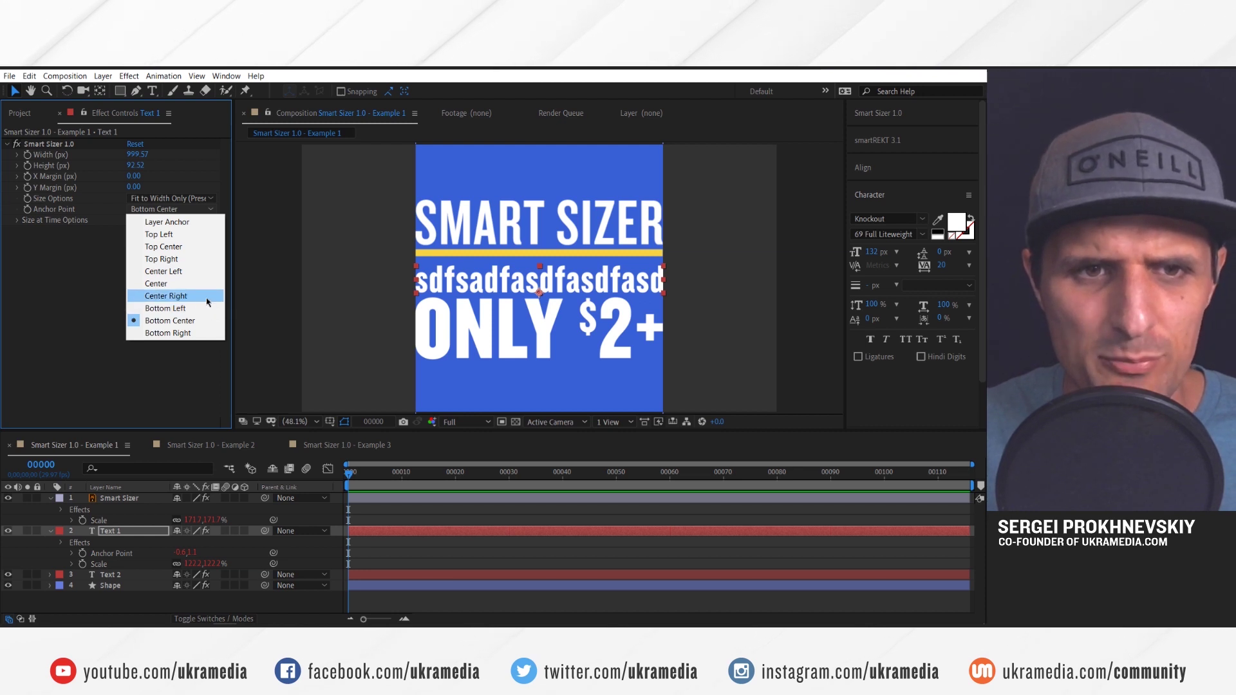
click(172, 271)
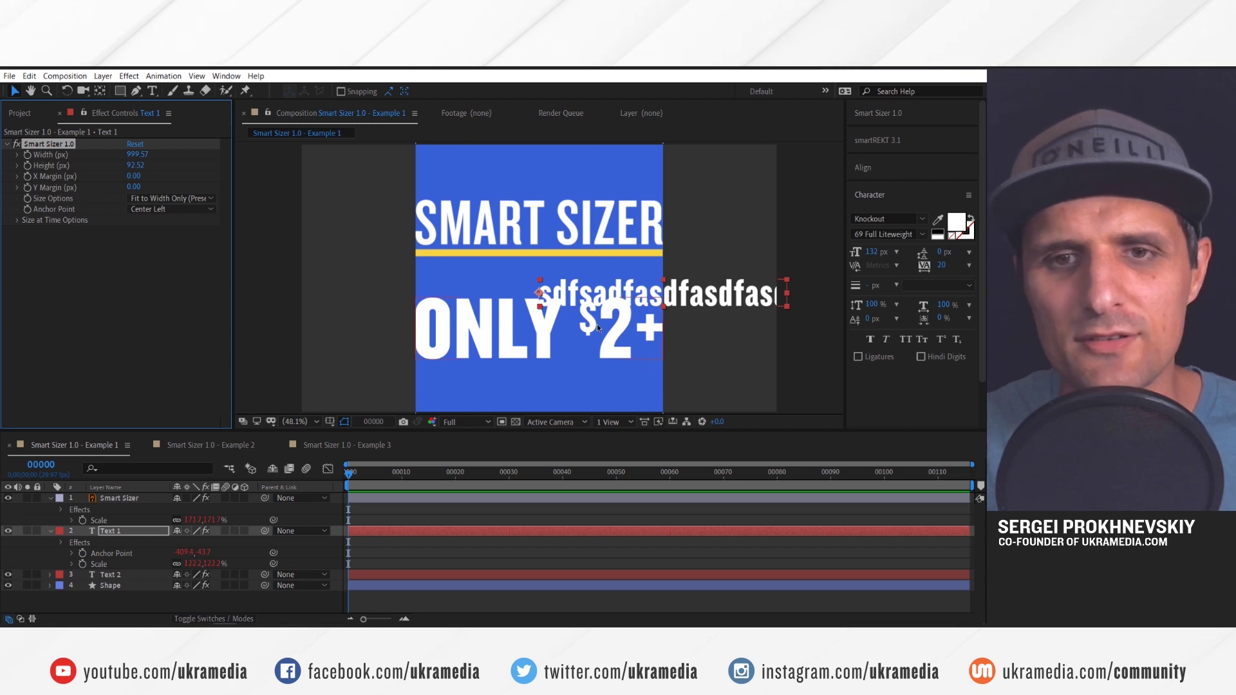
key(ctrl+z)
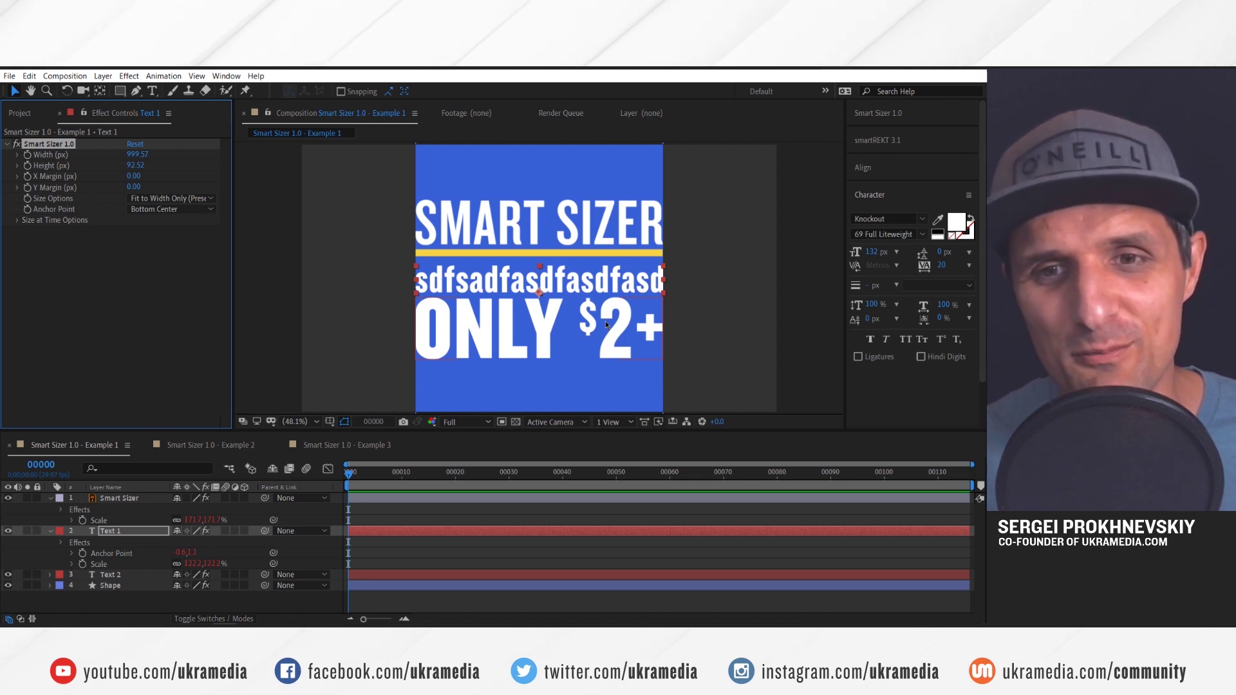
- Change the price to ONLY $2000+, with the last two zeros at 89 px raised 28 px
double_click(629, 344)
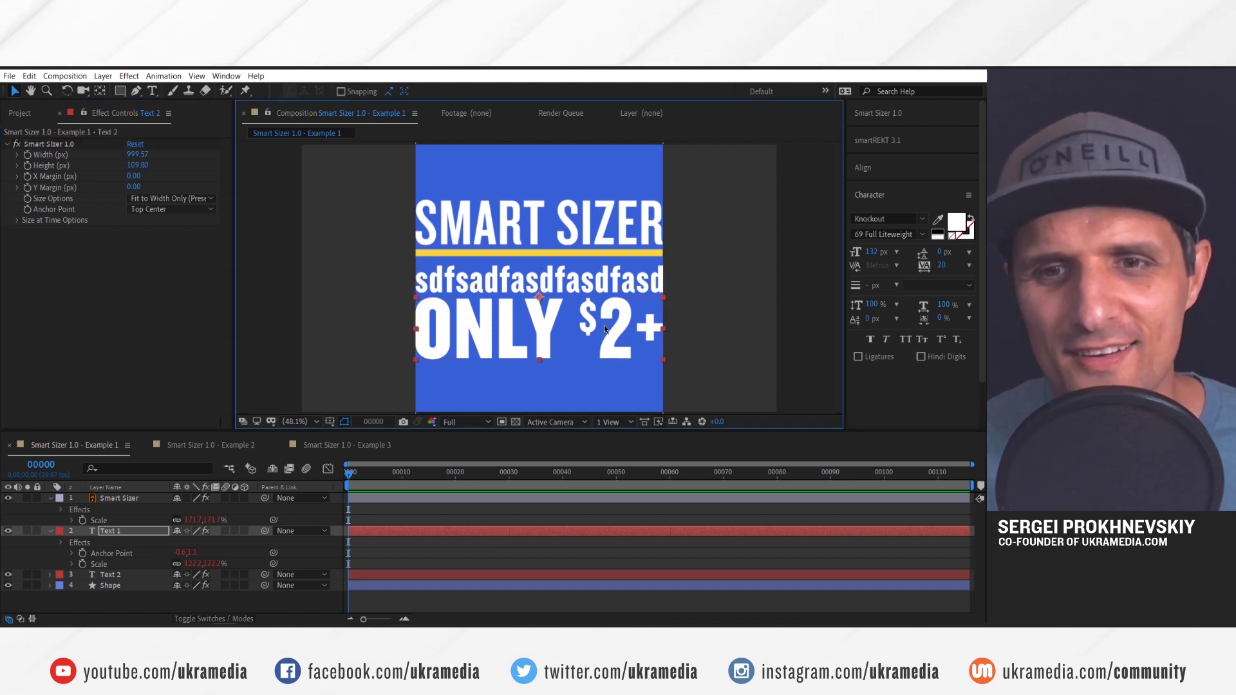
click(629, 343)
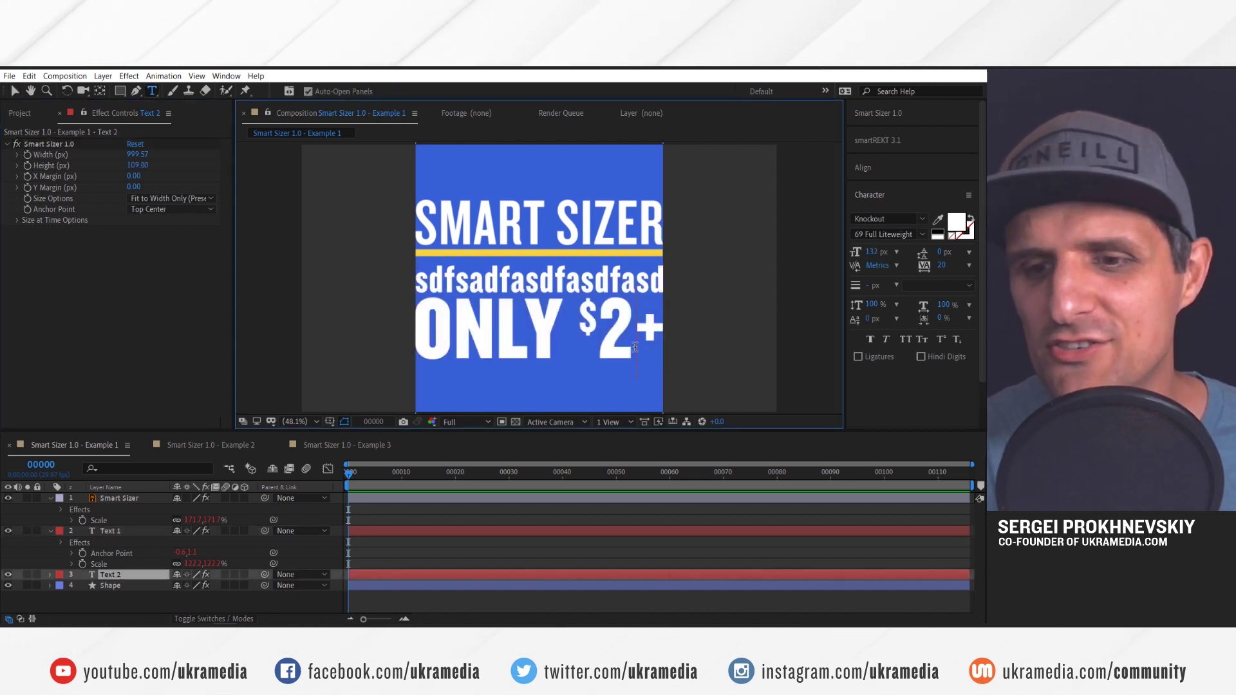
text(000)
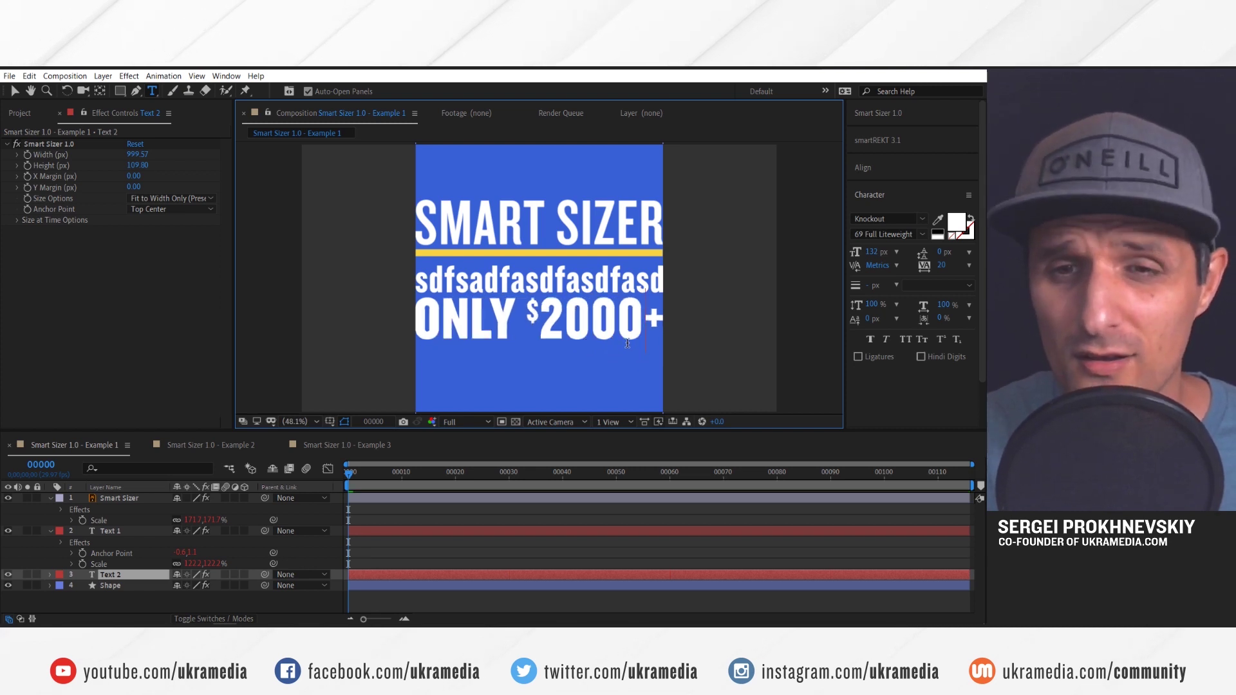
drag(594, 336, 644, 336)
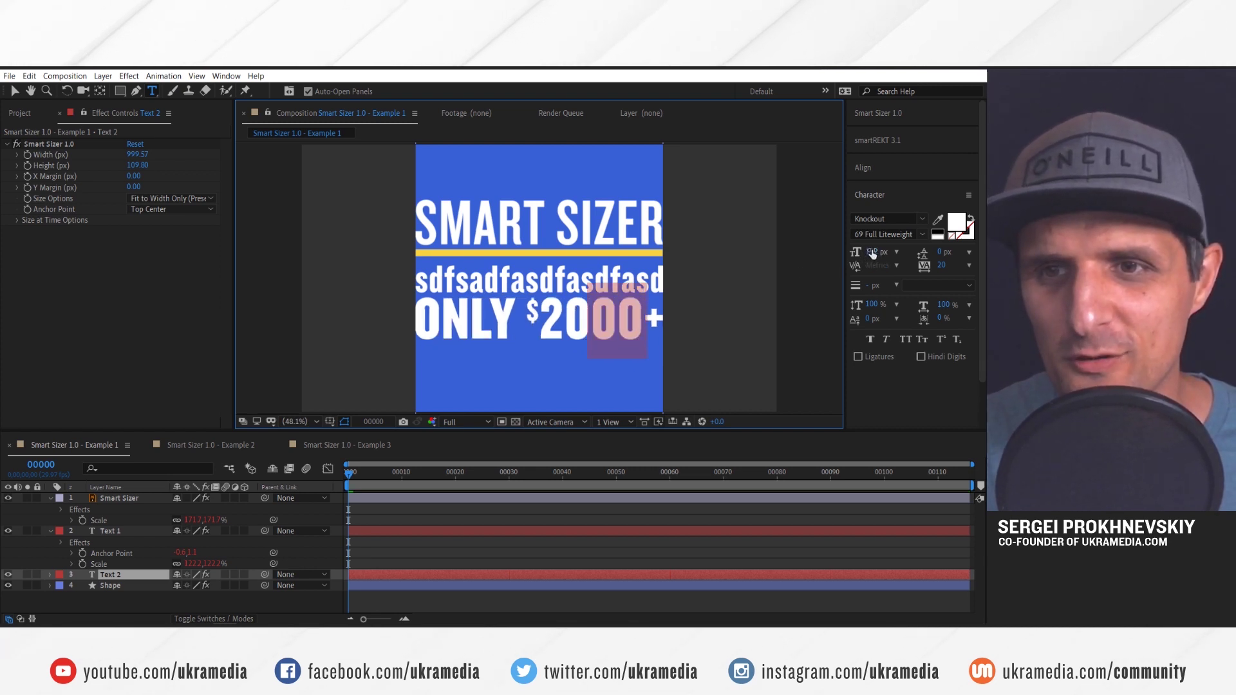
drag(872, 254, 837, 256)
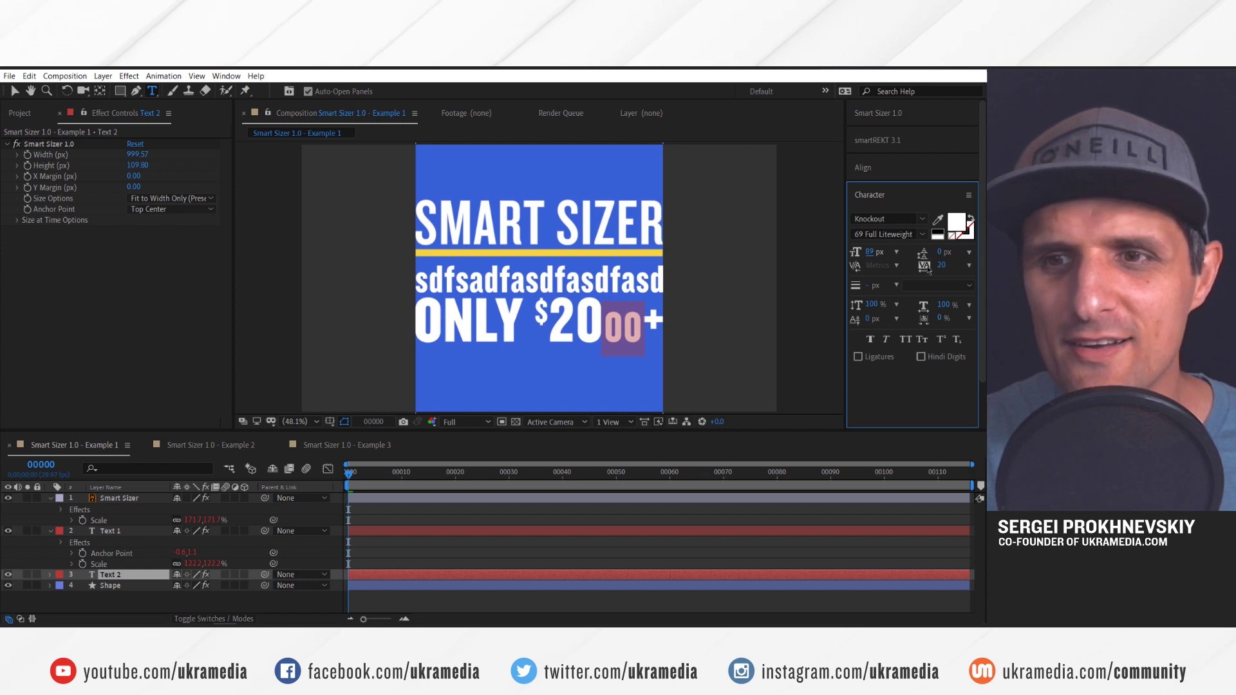
drag(859, 318, 882, 313)
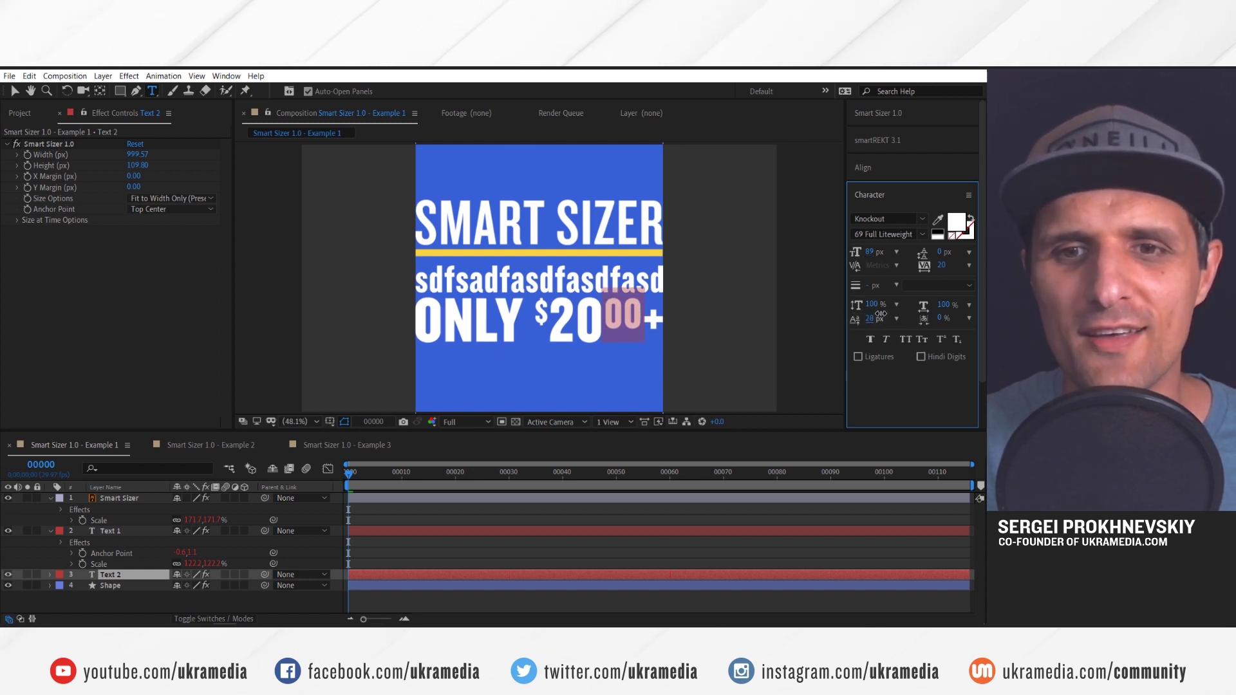
click(471, 548)
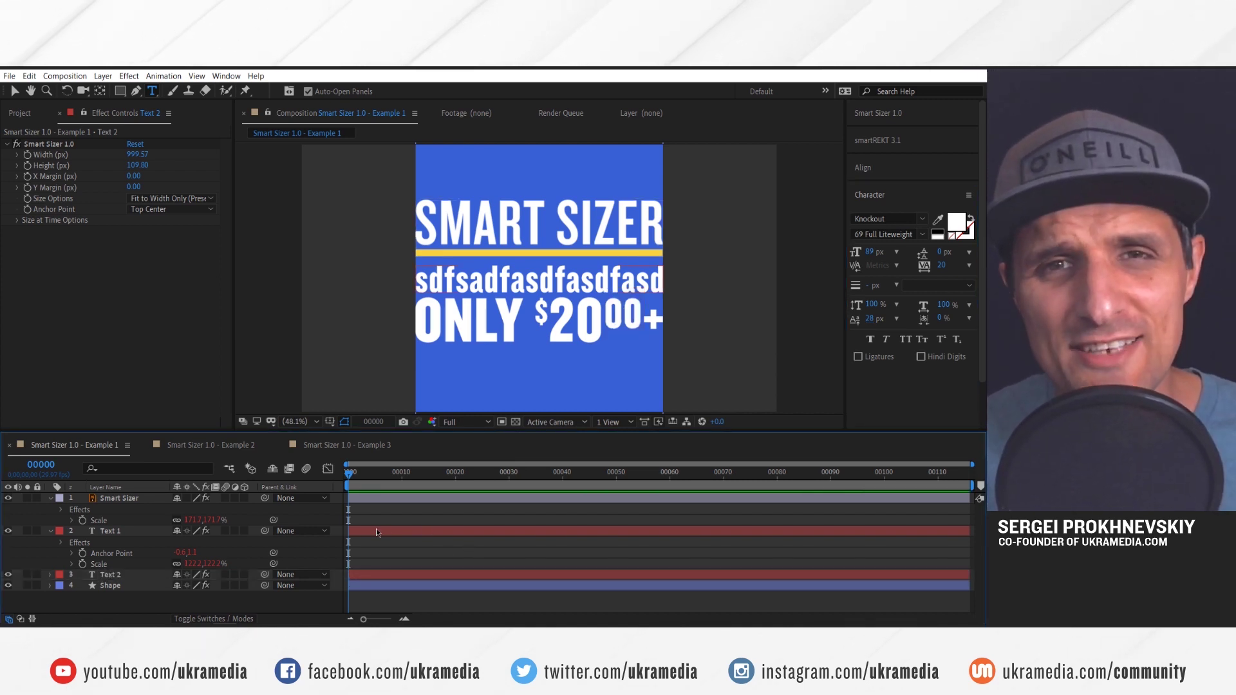
- In Example 2, preview Text 1's Offset animation, stopping at frame 26
click(211, 446)
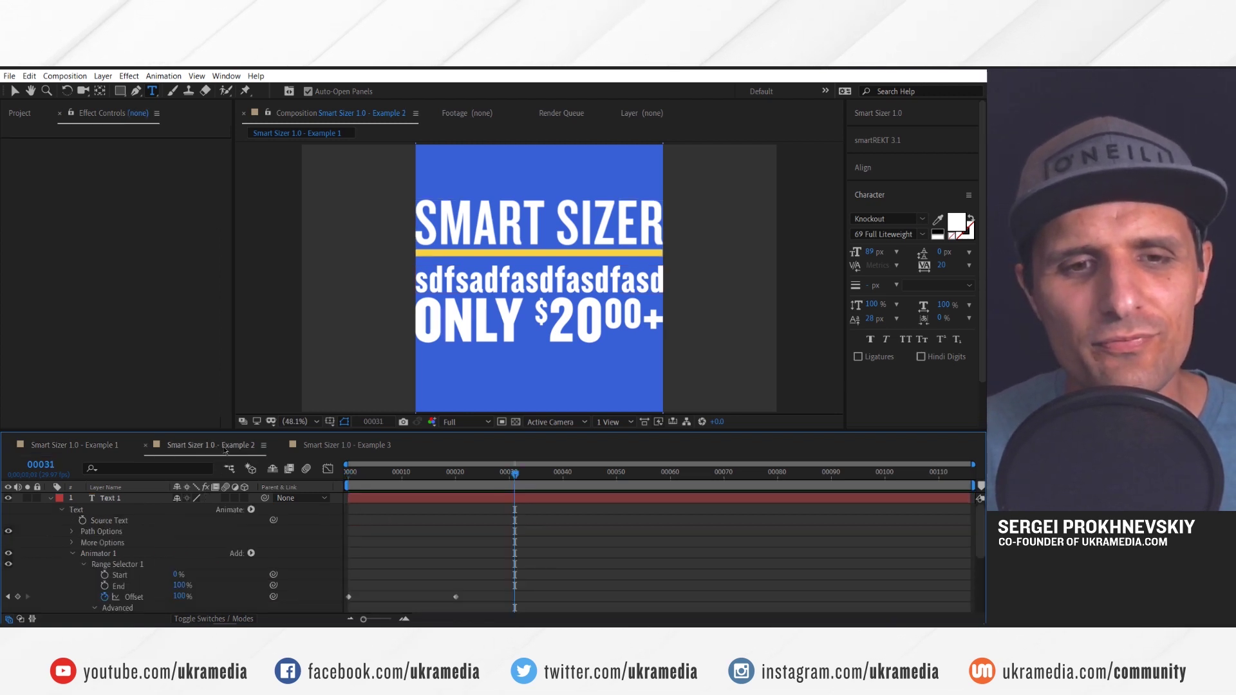
key(Home)
click(399, 496)
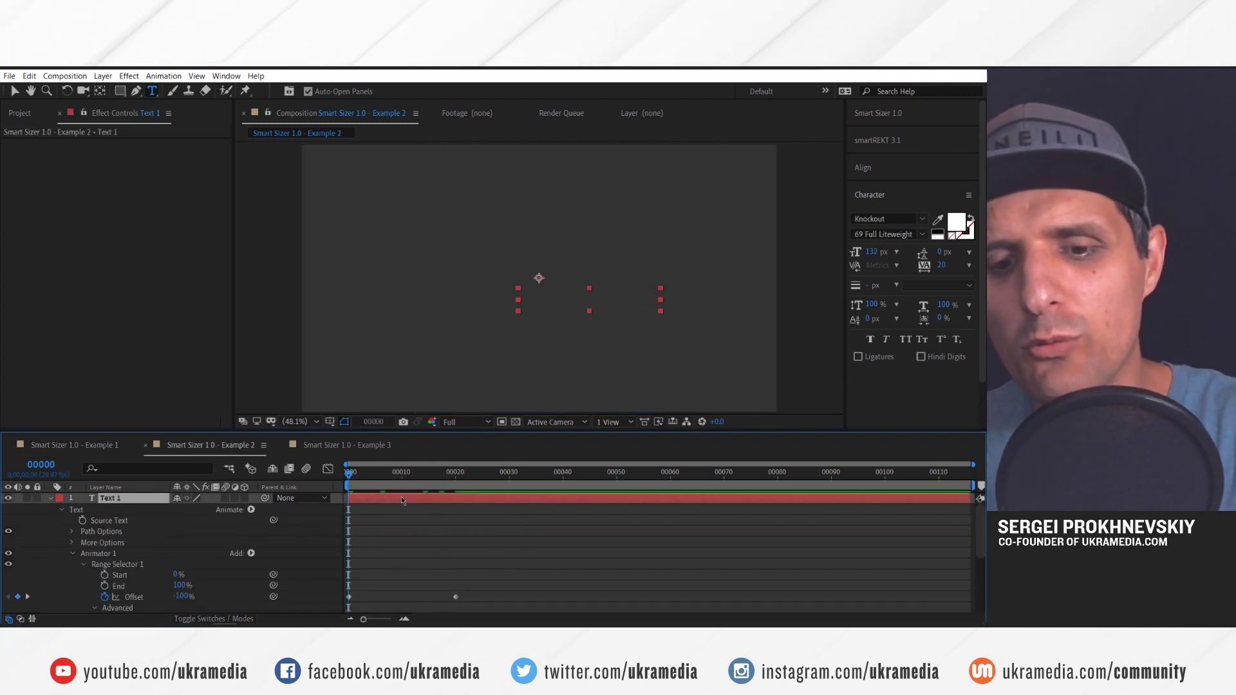
key(u)
key(space)
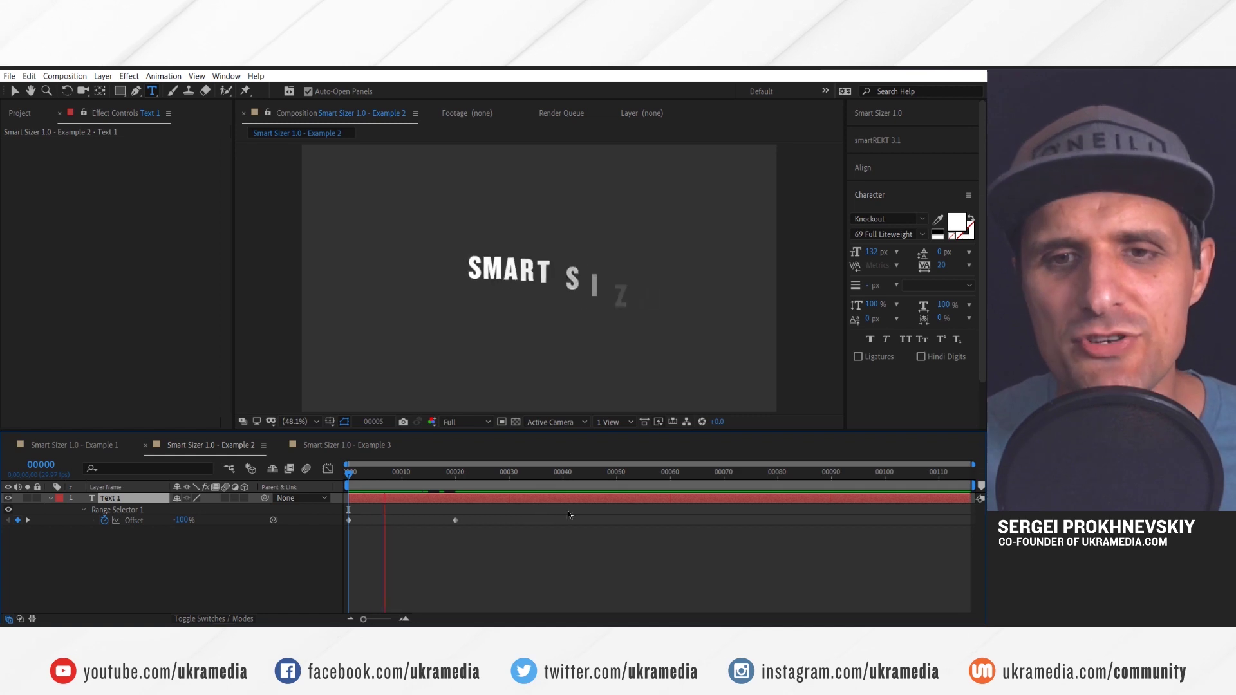
click(488, 472)
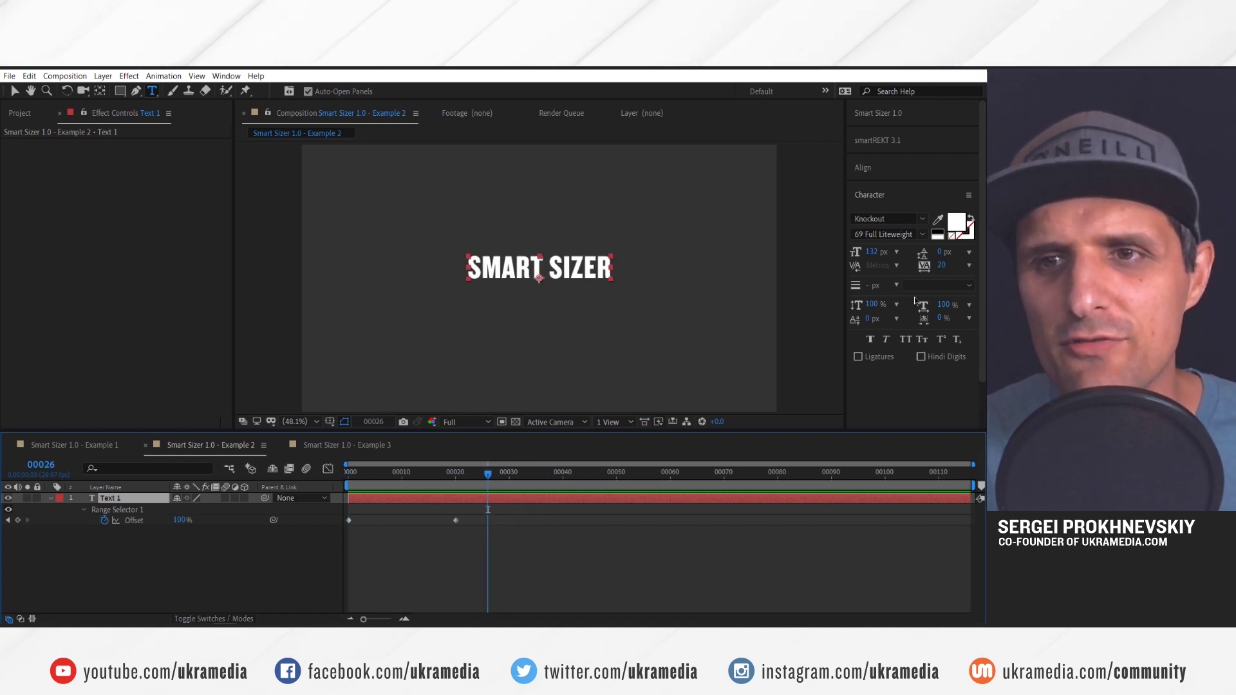
- Reset the text's width and apply Smart Sizer 1.0 to Text 1 at 575.09 × 92.39 px
click(888, 113)
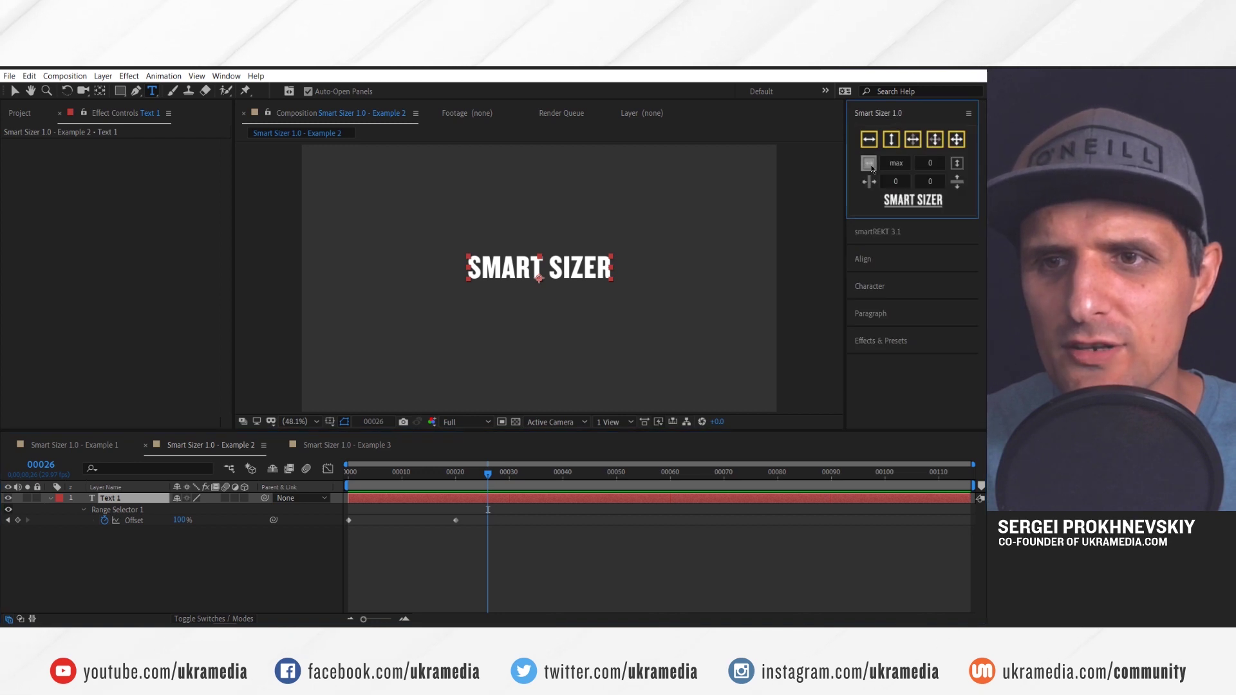
click(869, 139)
click(492, 419)
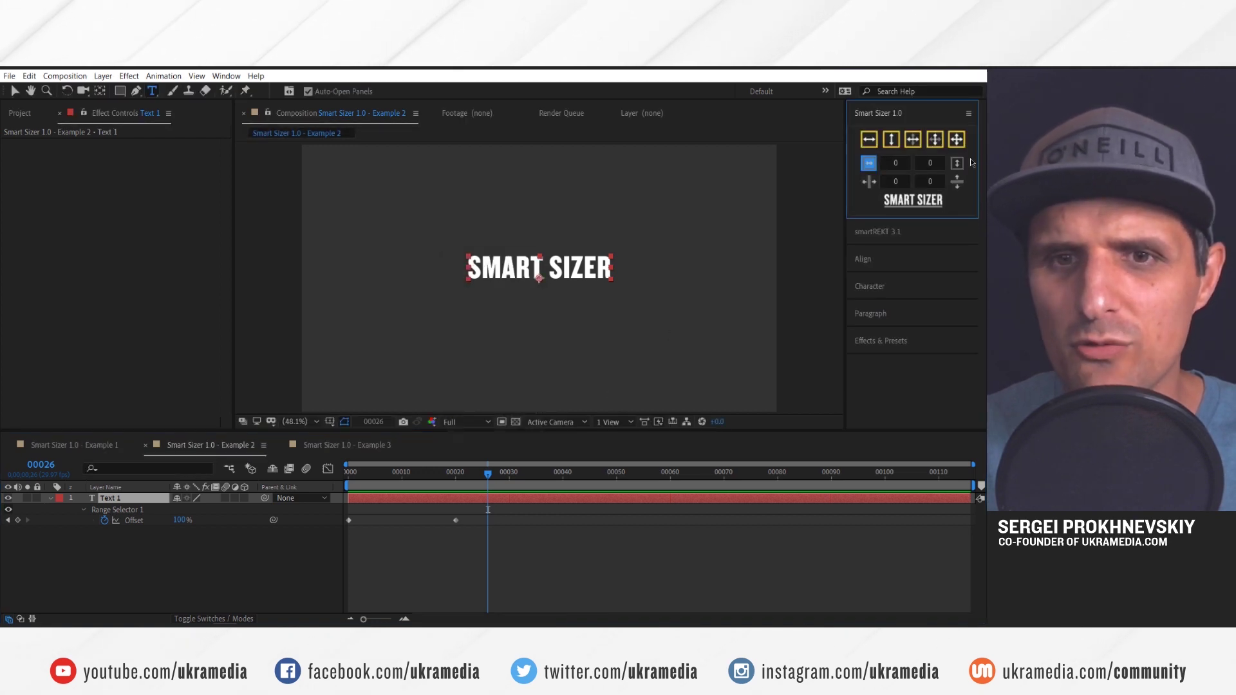
click(913, 142)
- Test a longer string in the SMART SIZER text, then undo back to SMART SIZER
double_click(582, 268)
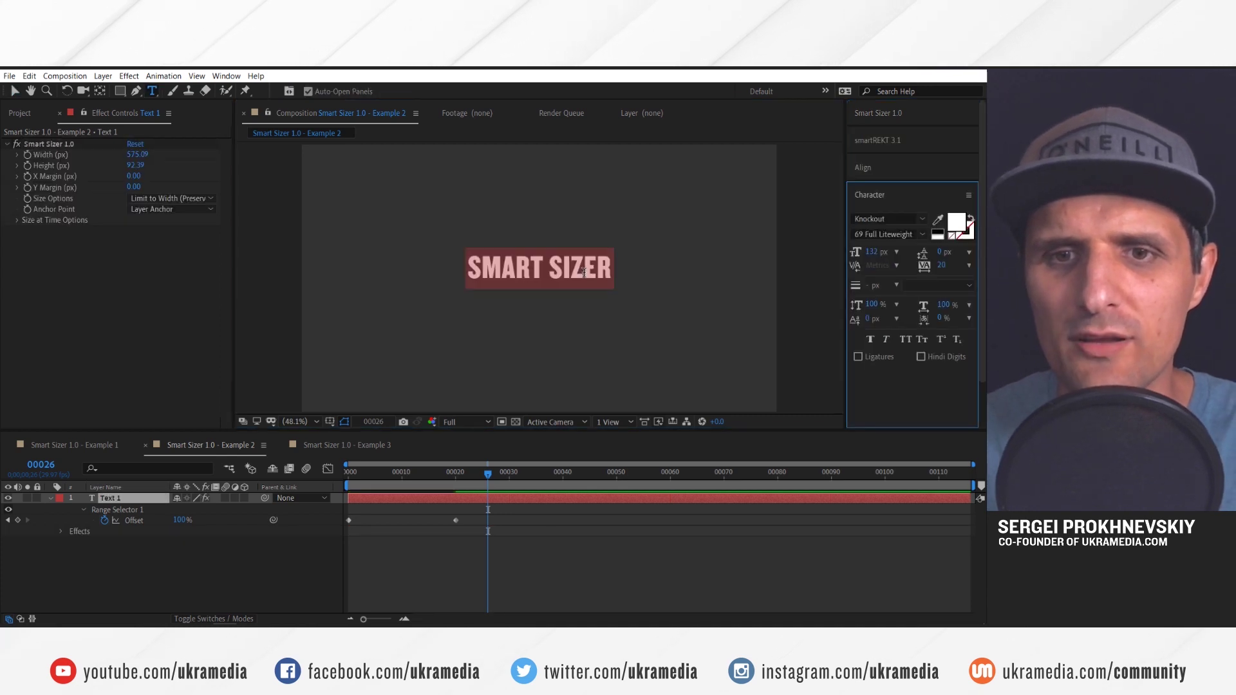
text(asdfsadfsadfasdfasdfsadf)
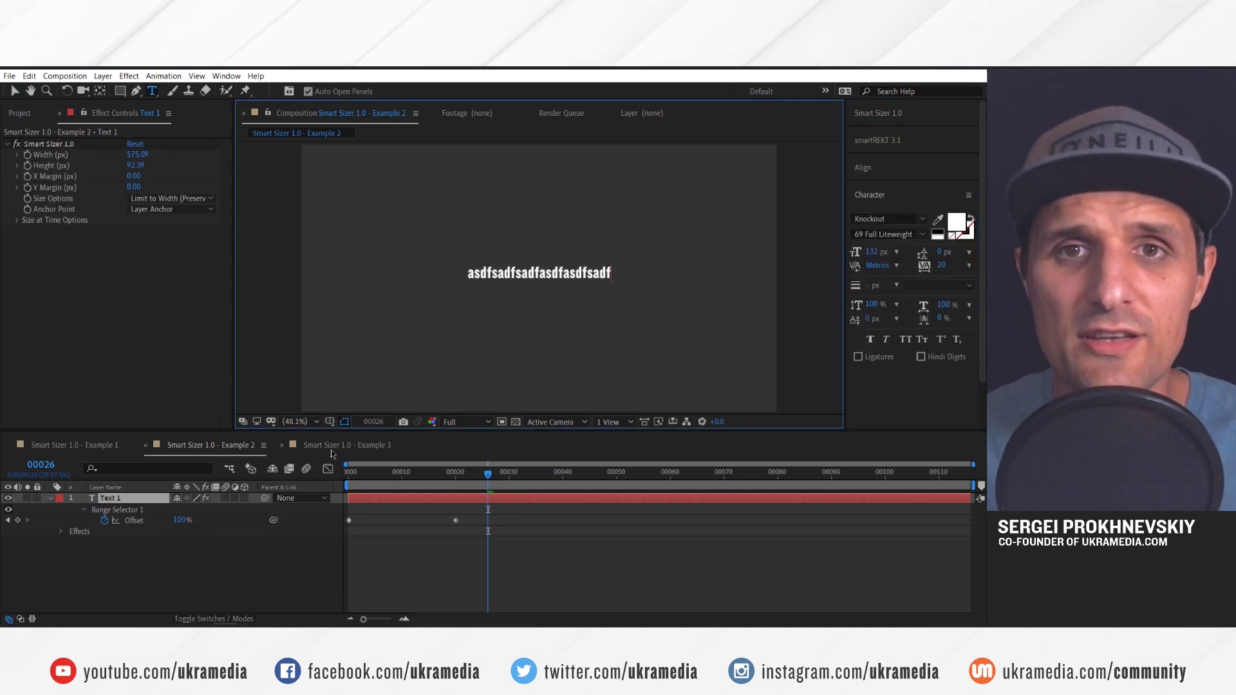
click(288, 551)
key(ctrl+z)
key(v)
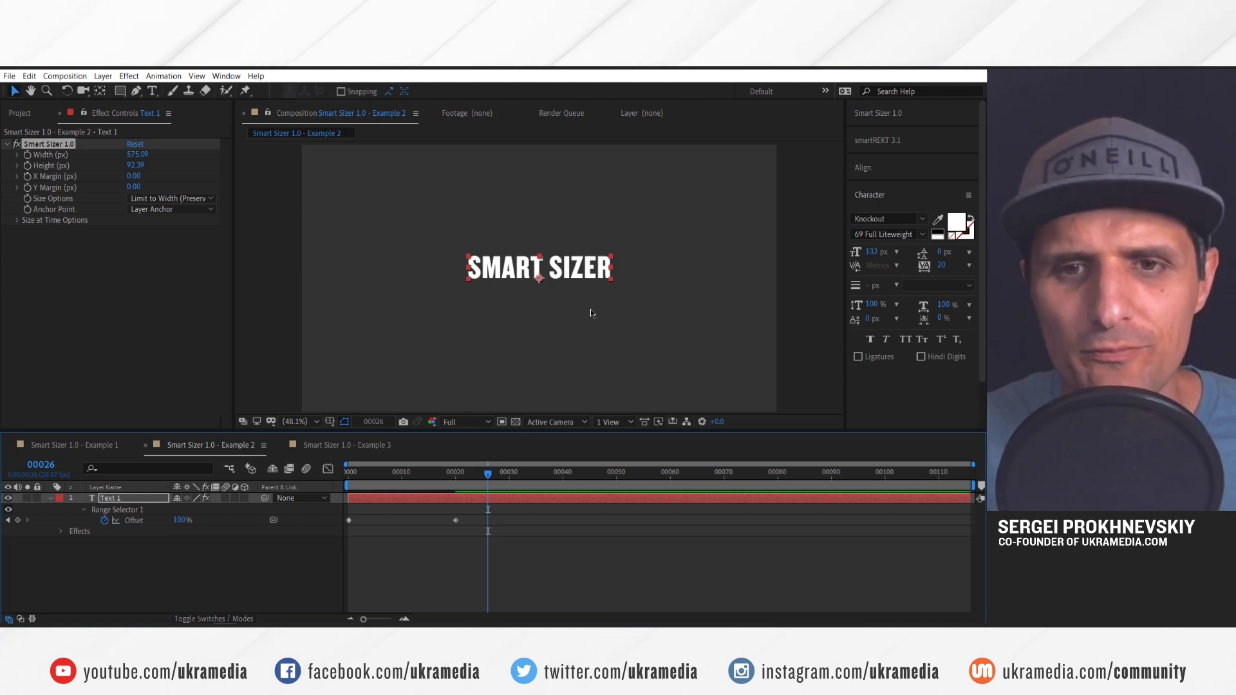
- Set the Smart Sizer anchor point to Center, checking frames mid-animation
drag(431, 486, 361, 491)
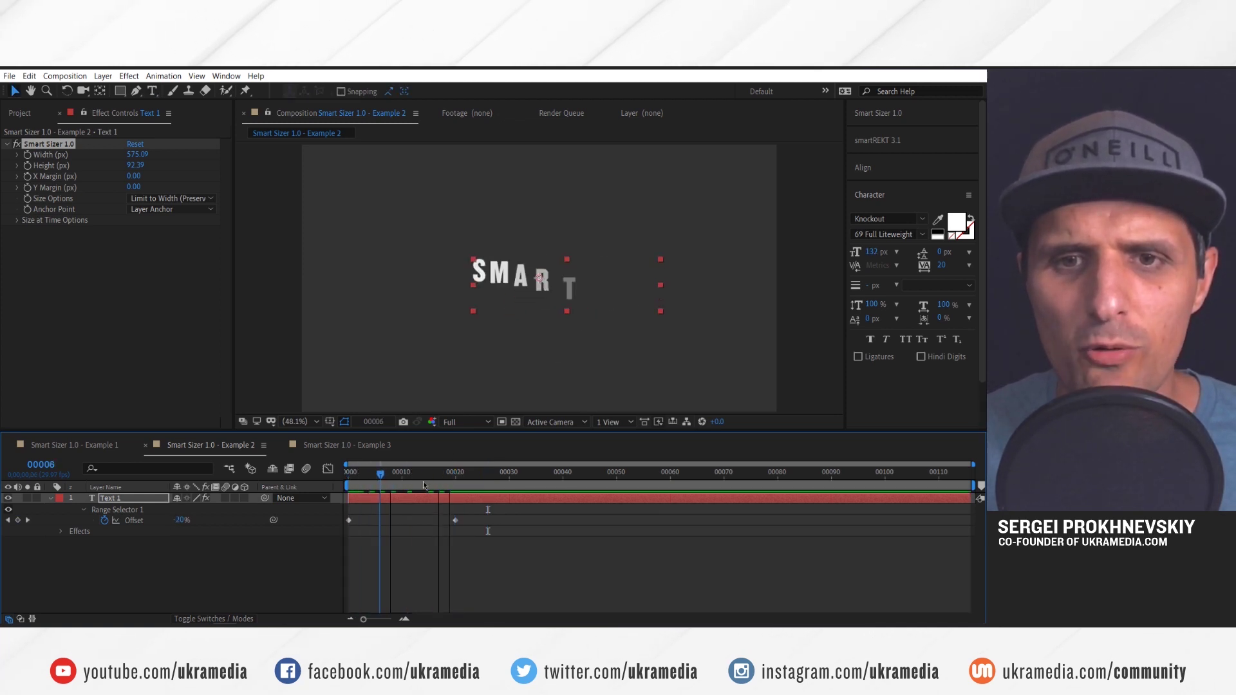
click(520, 474)
click(169, 210)
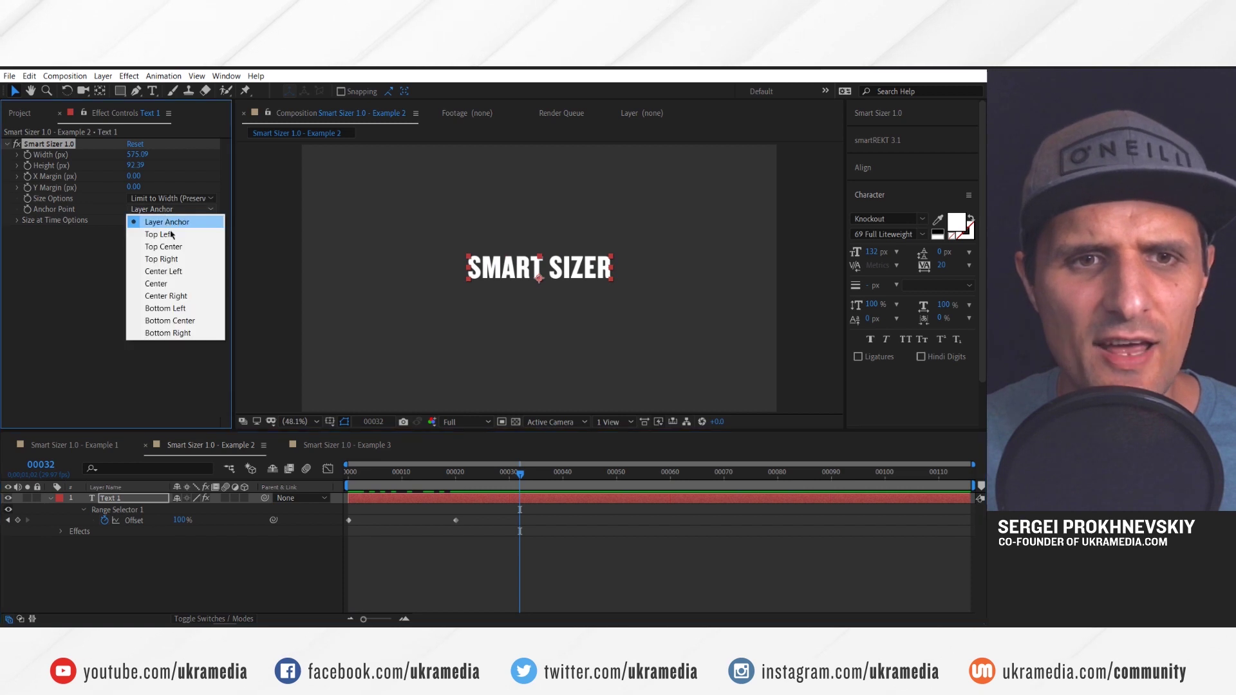
click(170, 284)
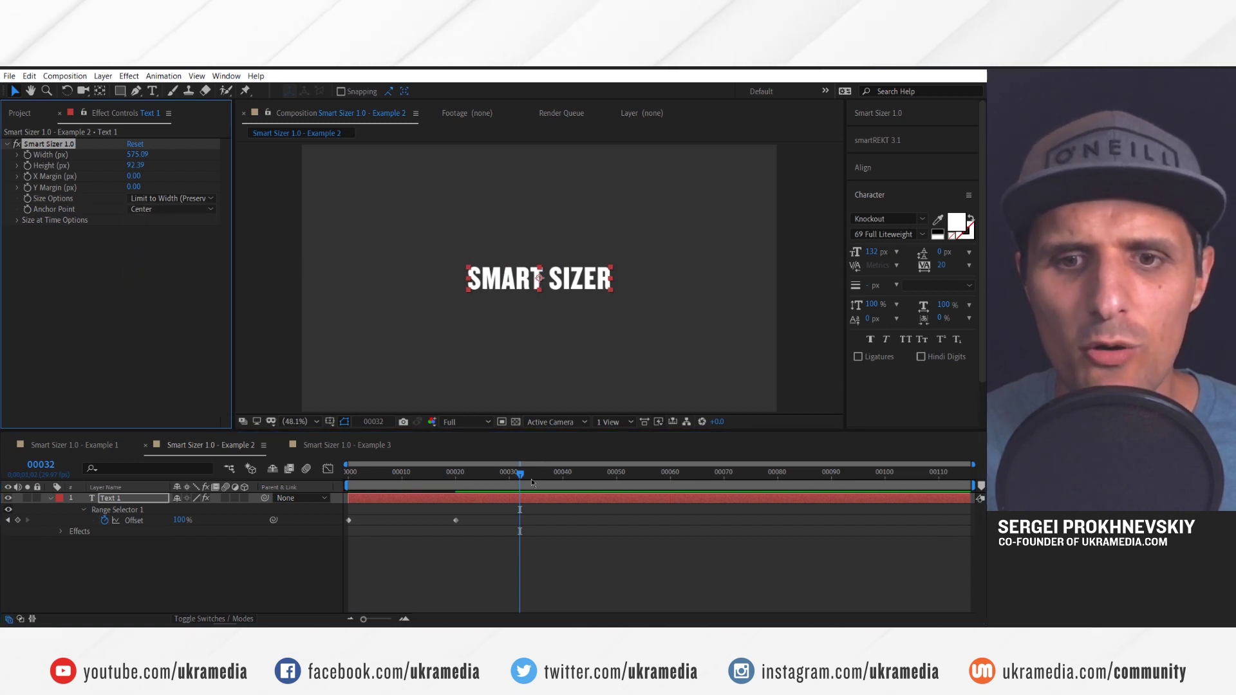
drag(531, 479, 365, 474)
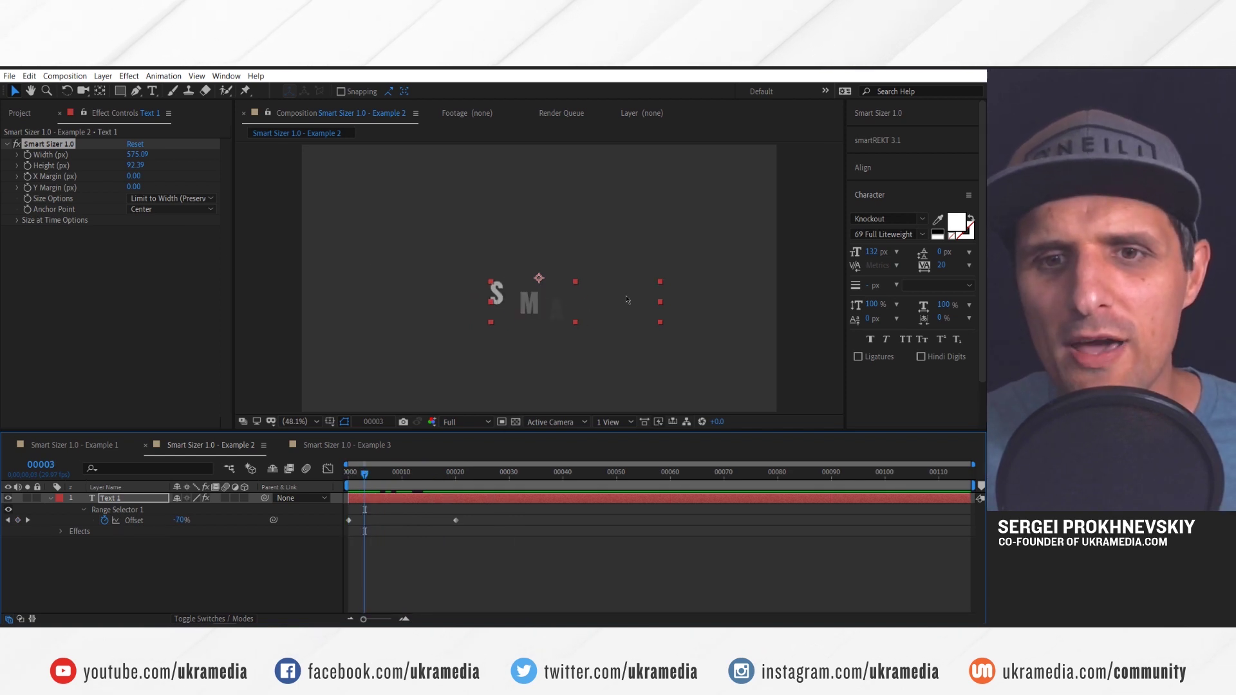
- In Size at Time Options, try Layer Size at In Point, then Middle Point
click(71, 220)
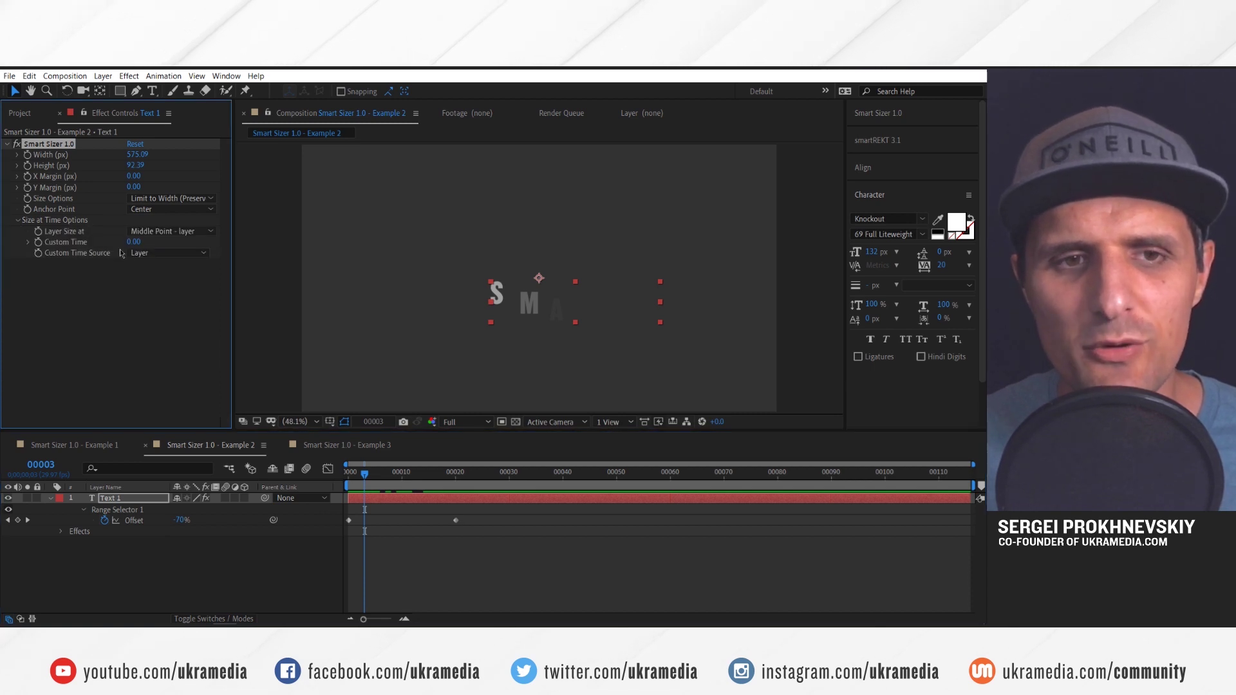
click(187, 231)
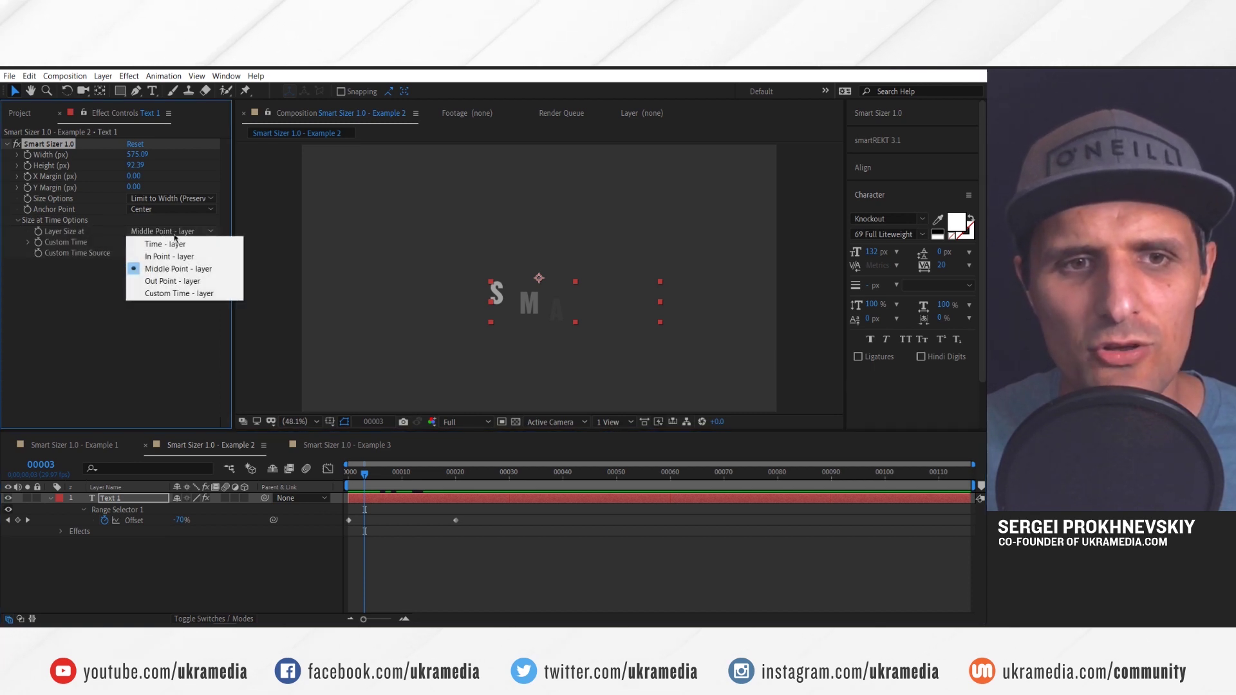
click(220, 259)
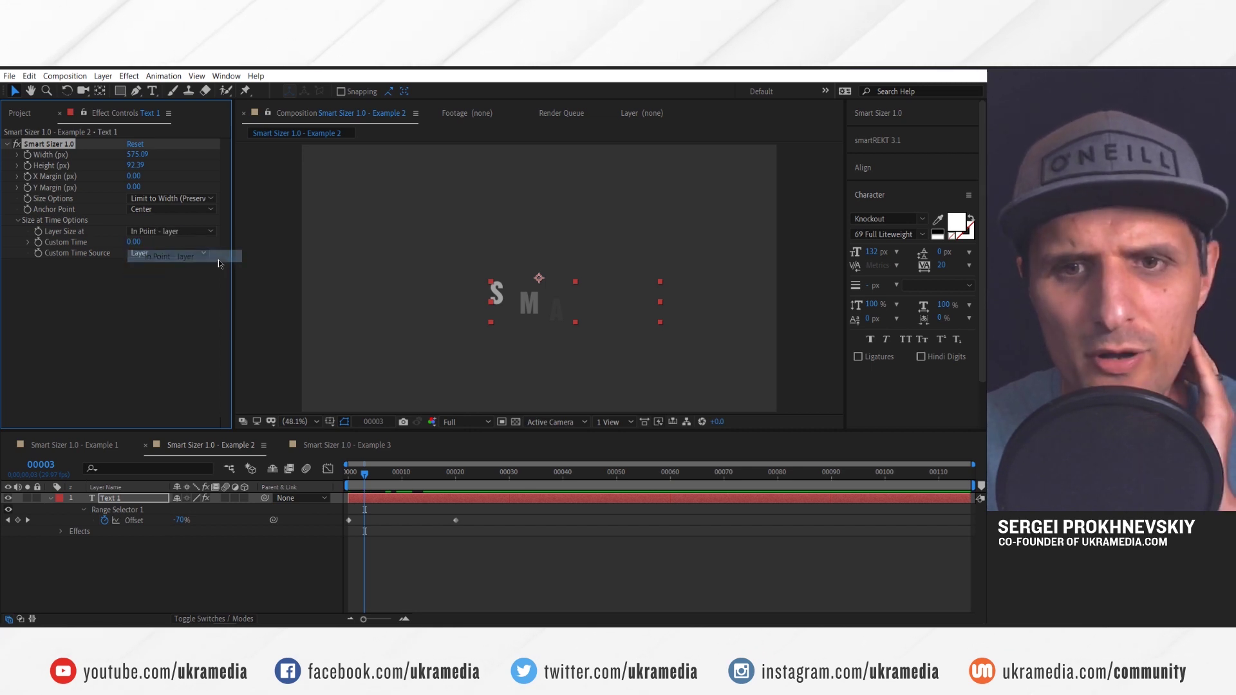
drag(357, 478, 348, 474)
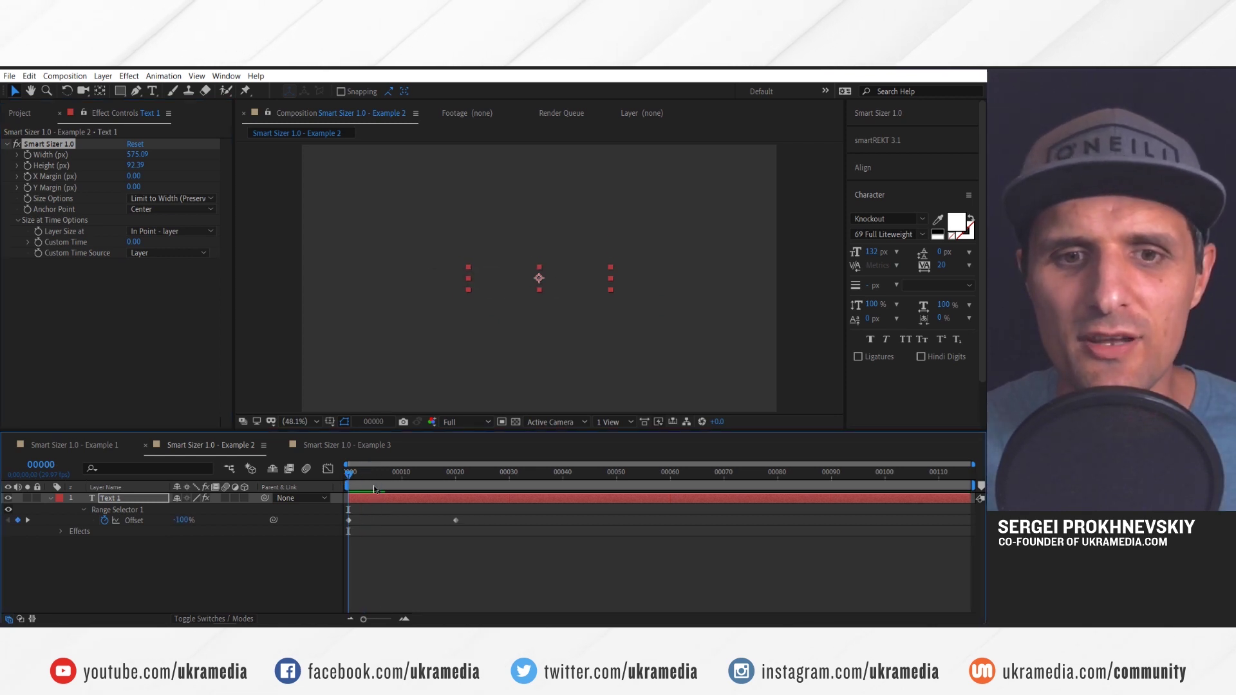
key(space)
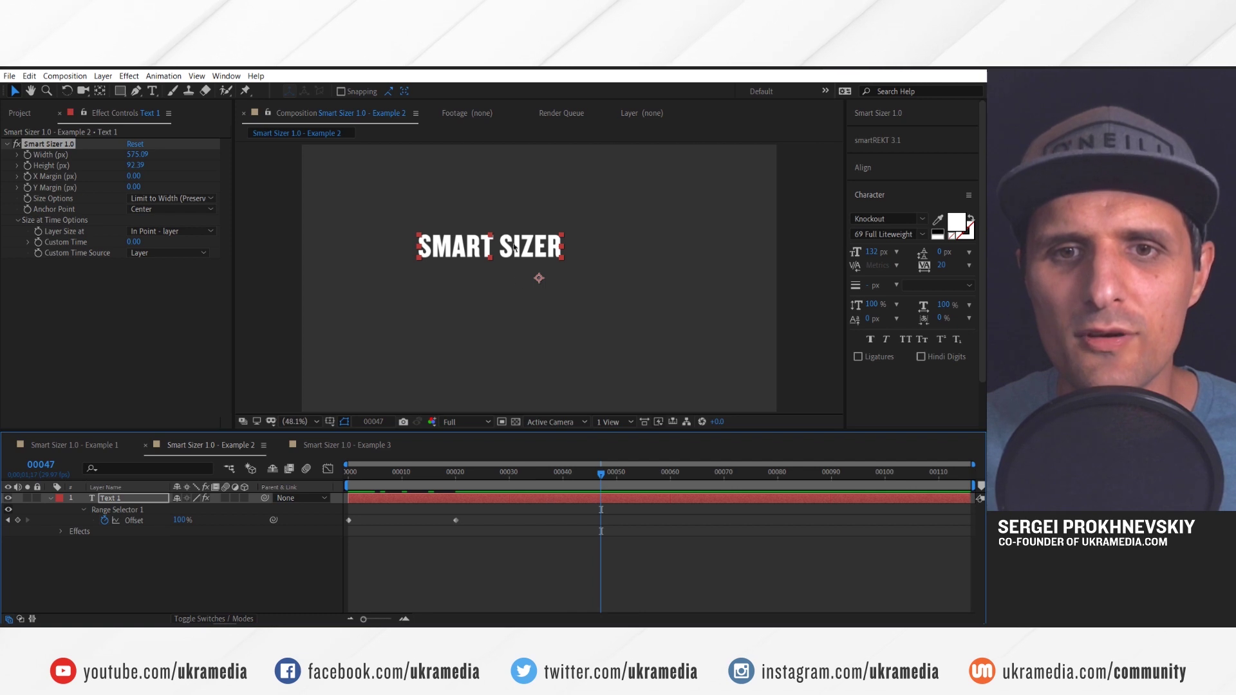
click(171, 231)
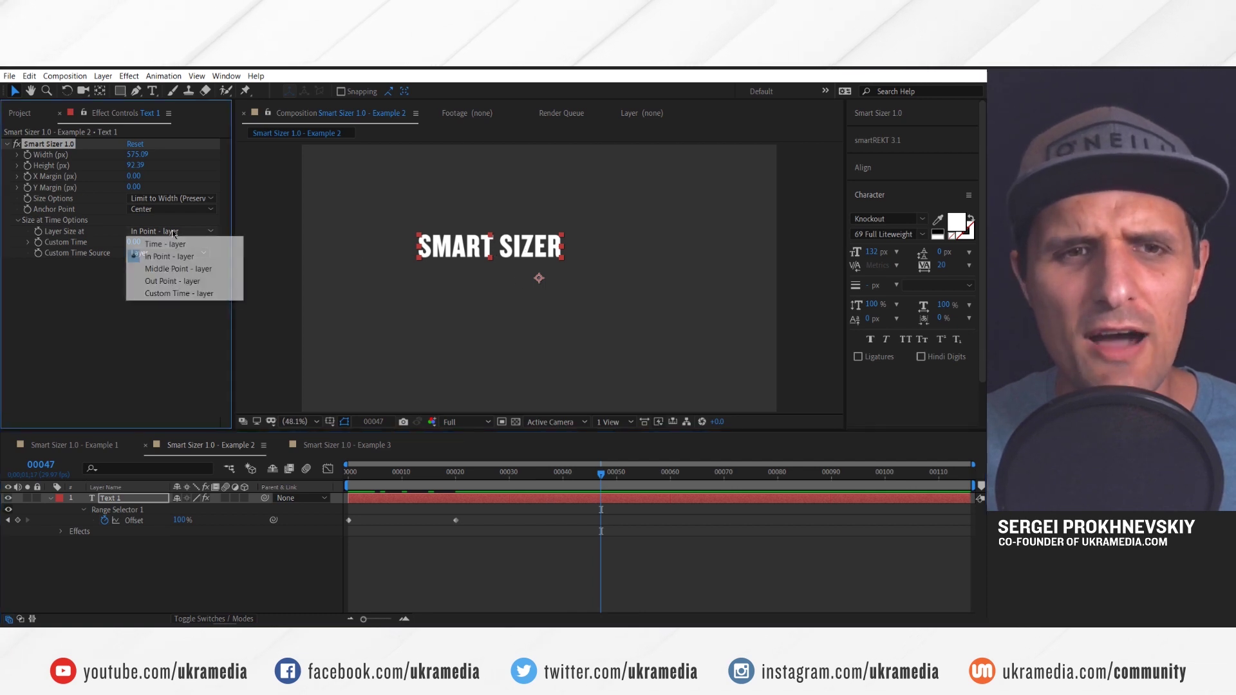
click(219, 268)
drag(606, 481, 668, 481)
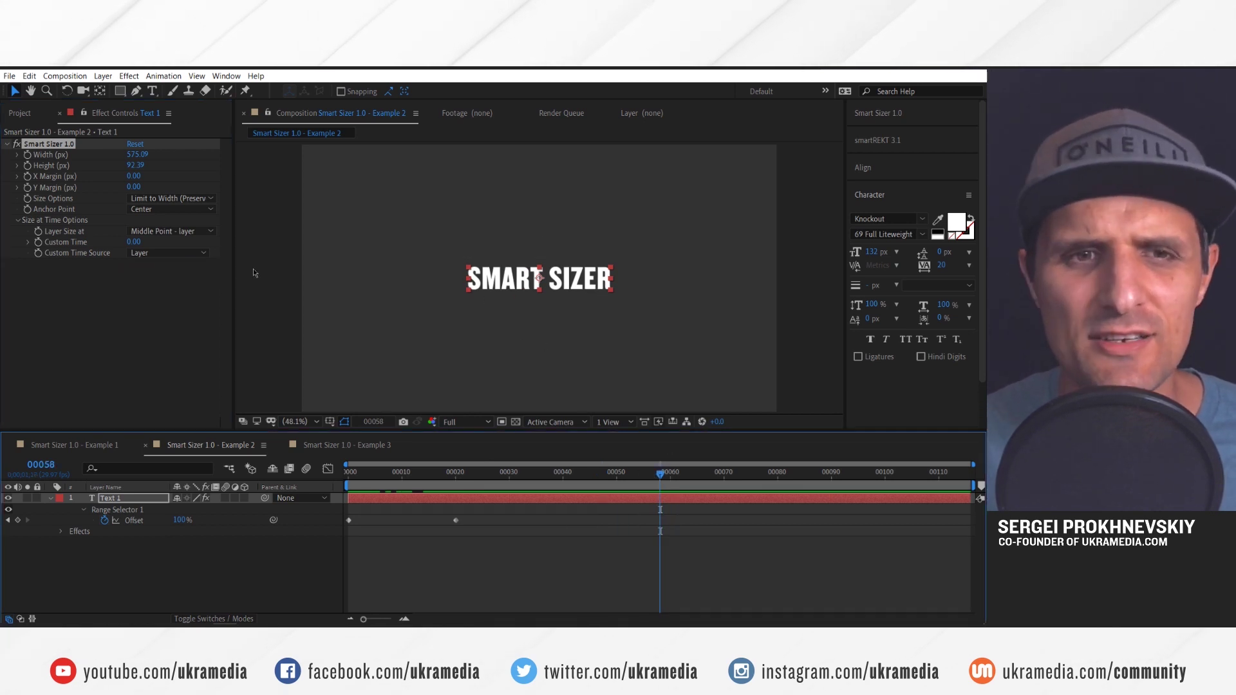
- Measure layer size at custom time 2.60 with Composition as the custom time source
click(171, 231)
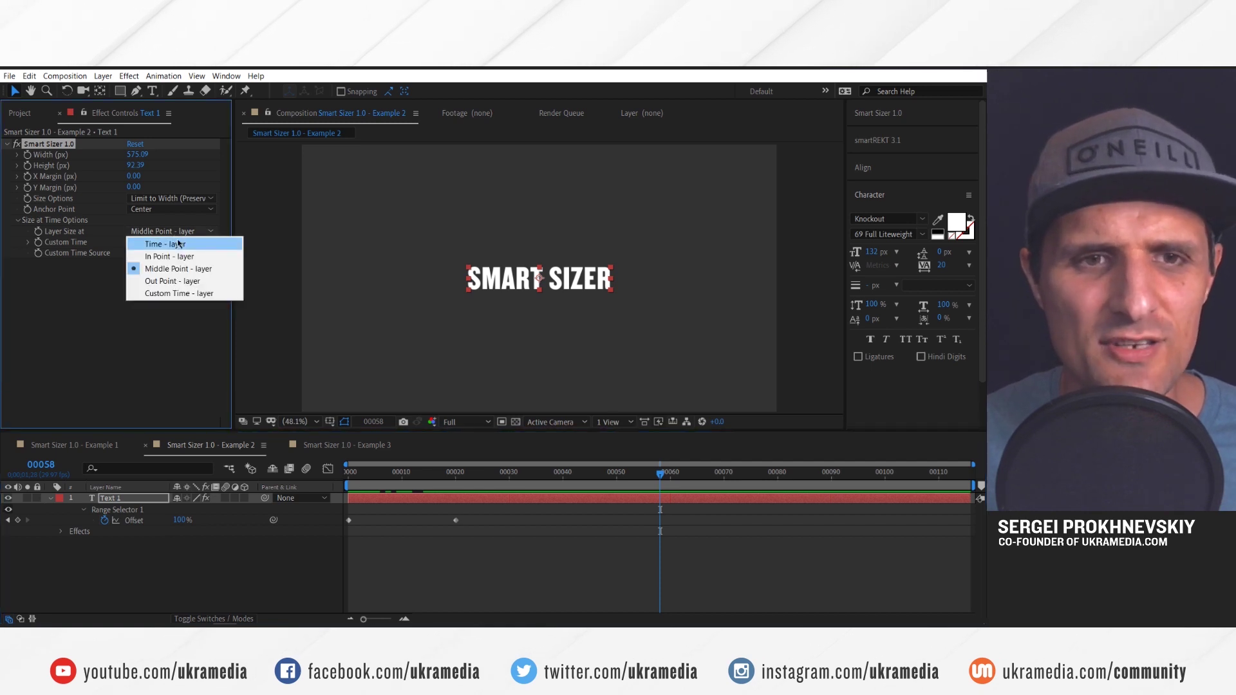
click(183, 293)
drag(133, 242, 191, 255)
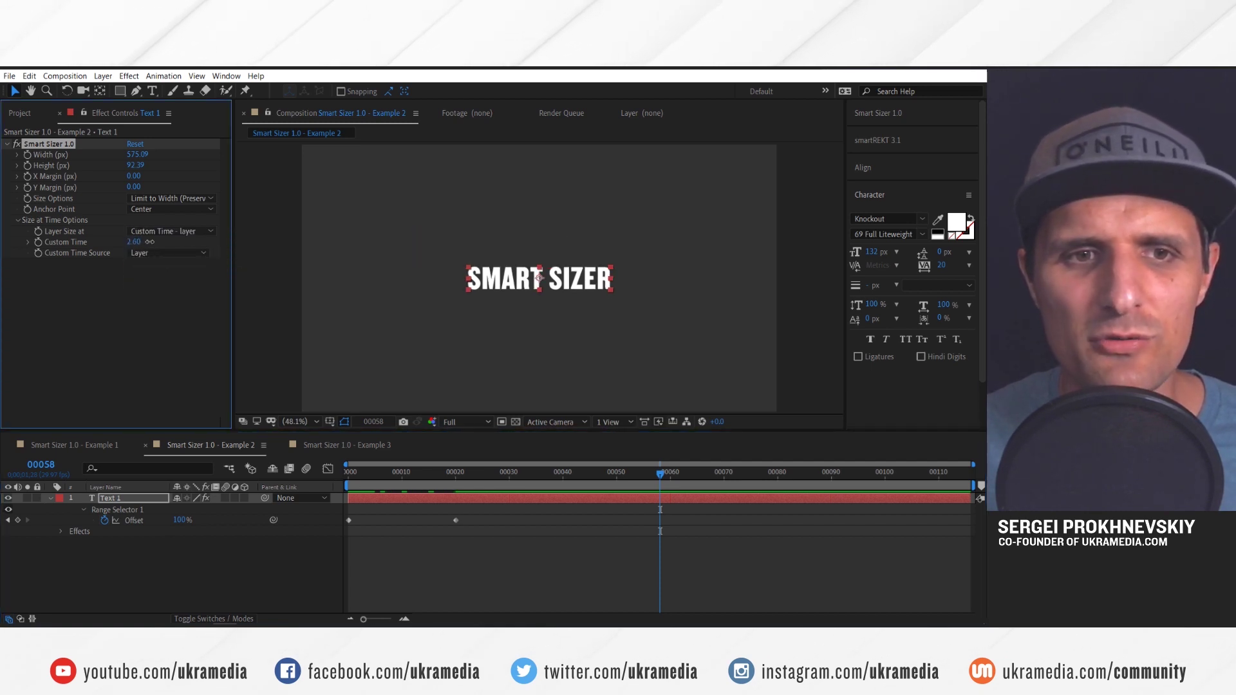
click(184, 254)
click(185, 254)
click(421, 503)
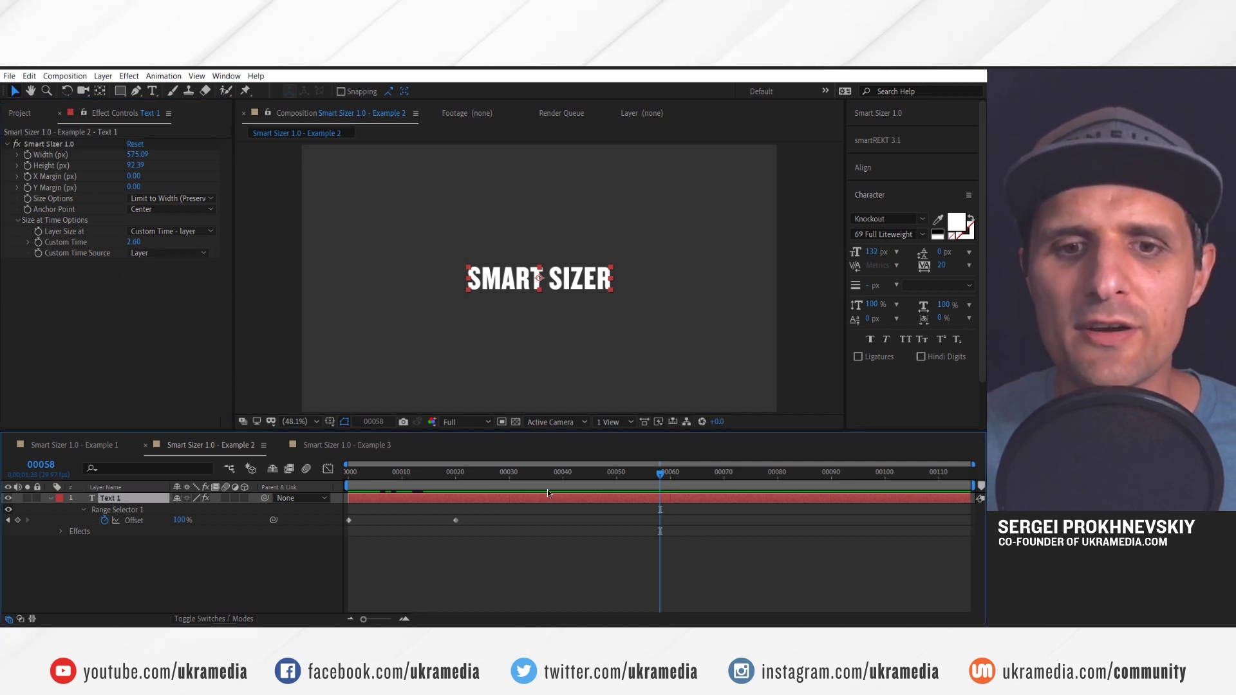
click(162, 256)
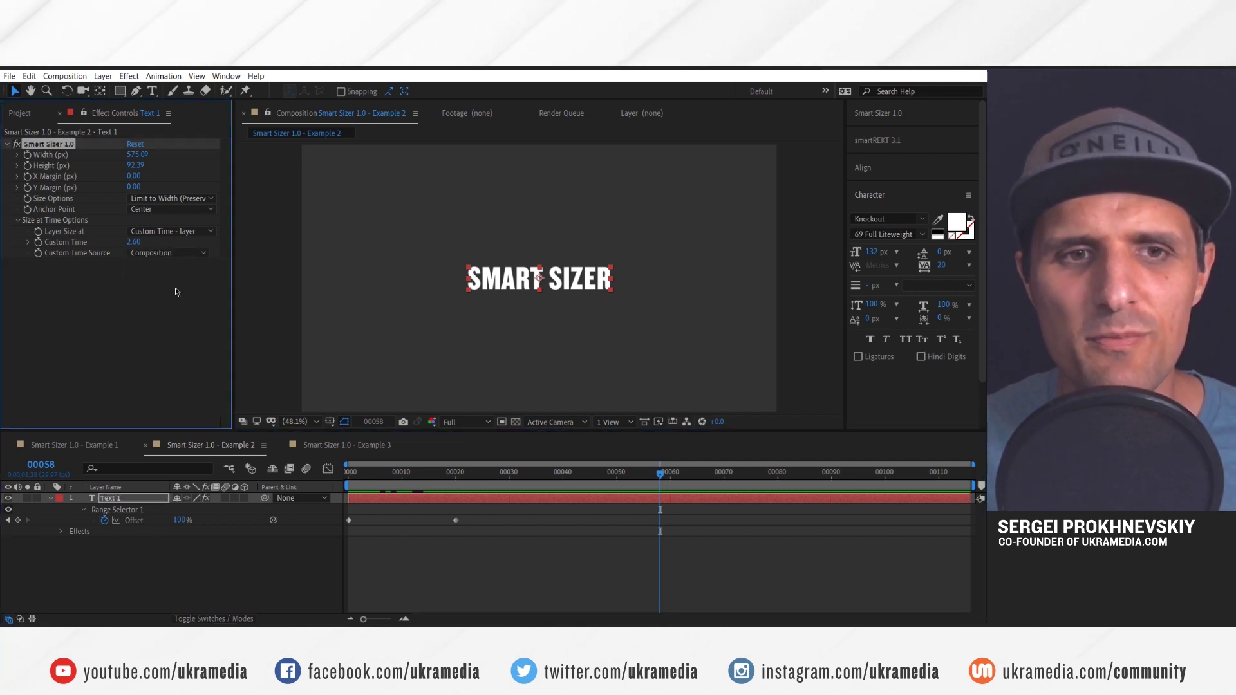
click(171, 287)
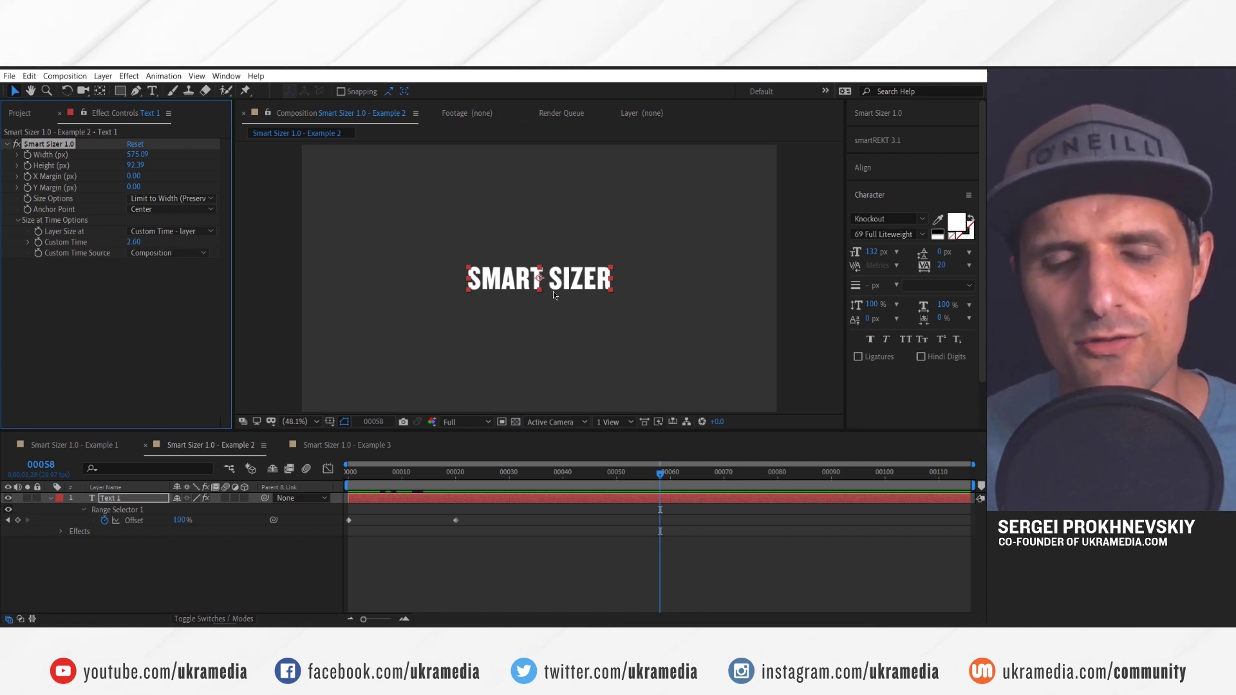
click(403, 550)
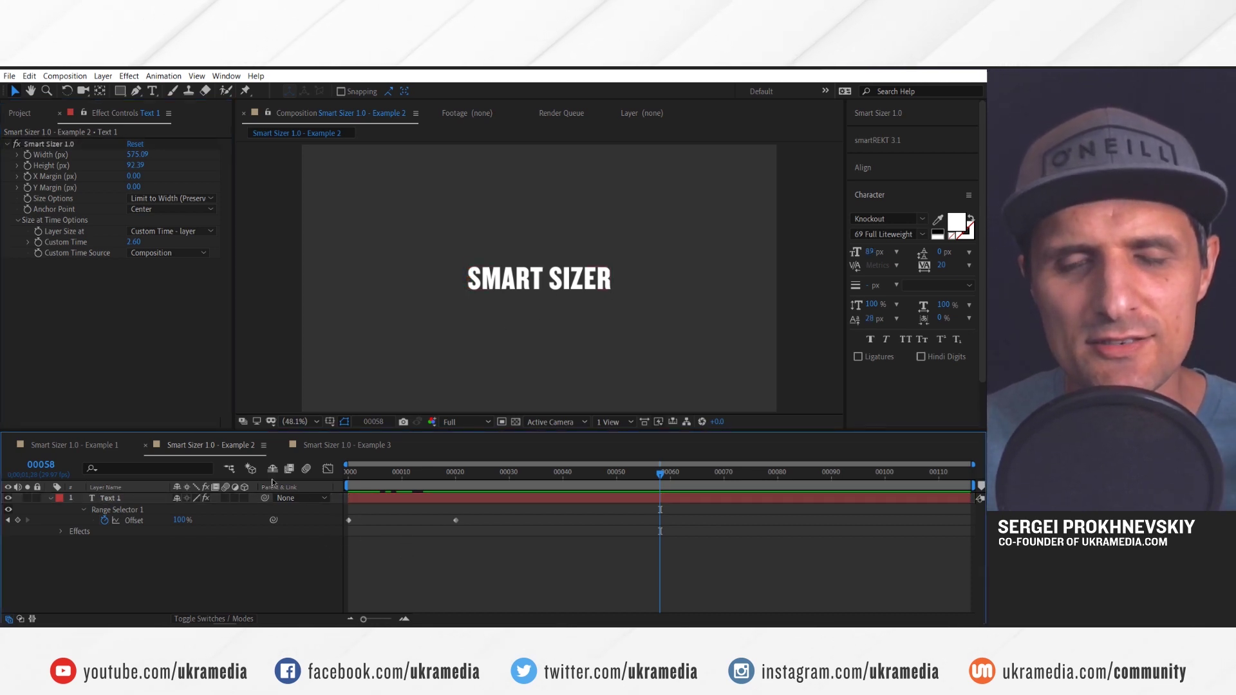
- After checking Example 3, set Example 2's Layer Size at to Middle Point - layer
click(337, 446)
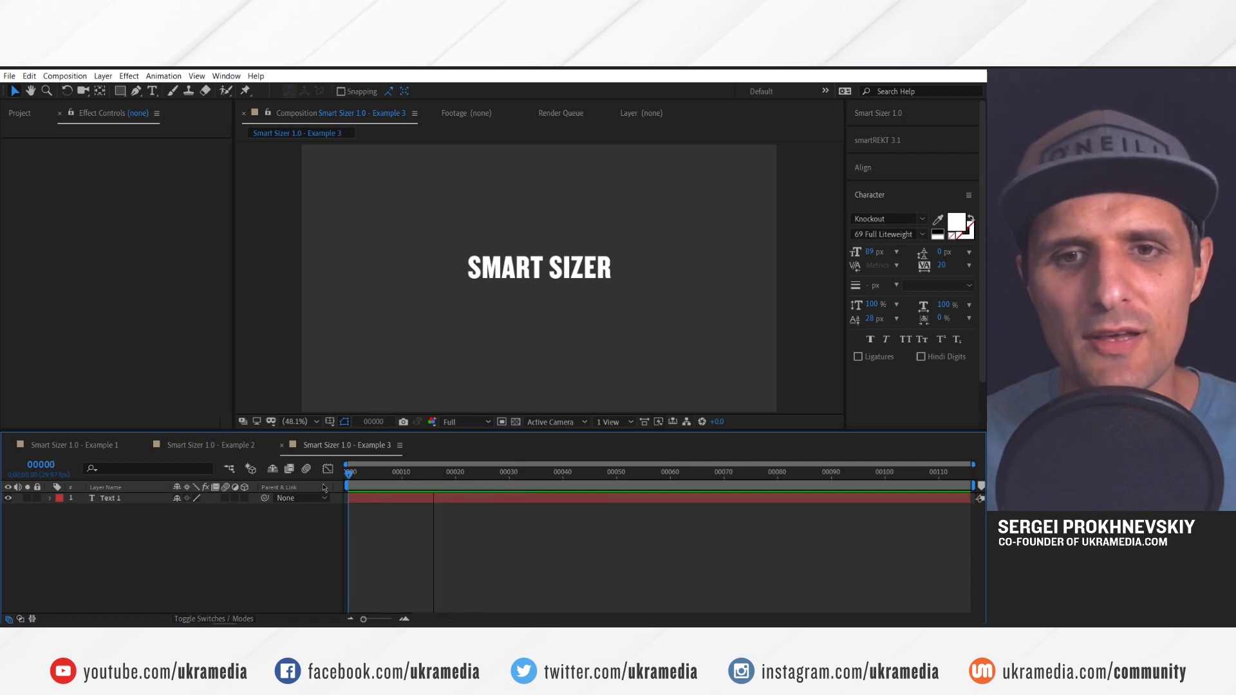
click(472, 503)
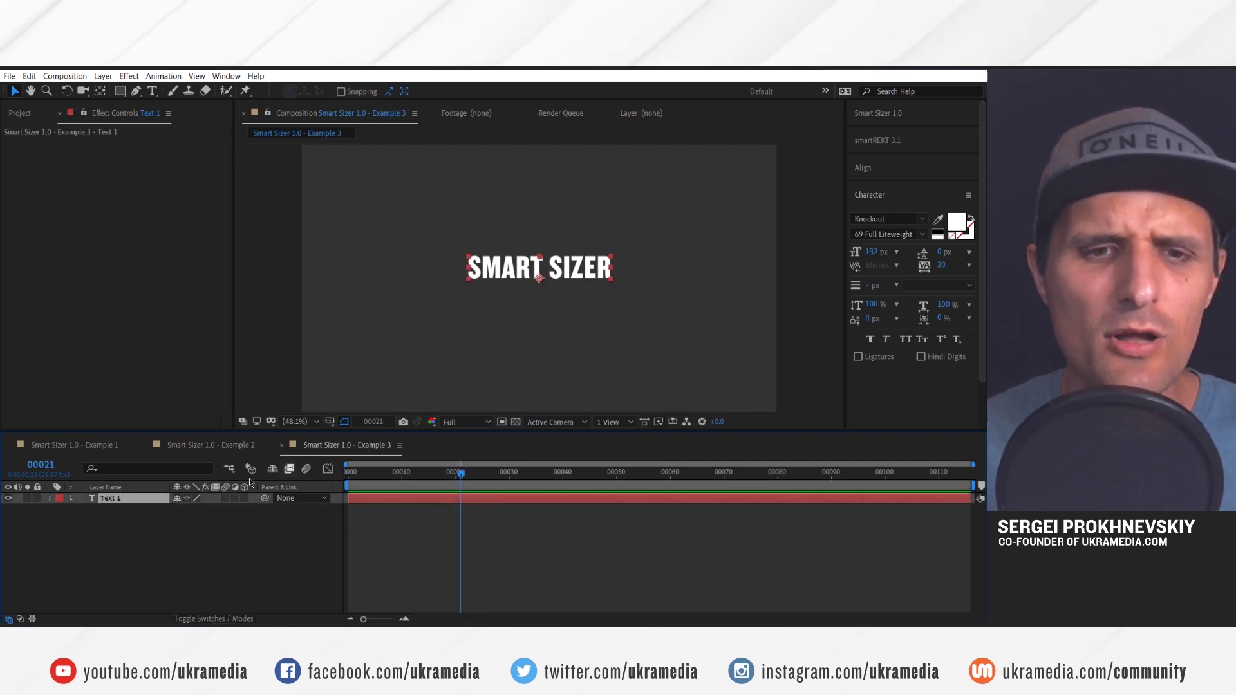
click(215, 448)
click(518, 501)
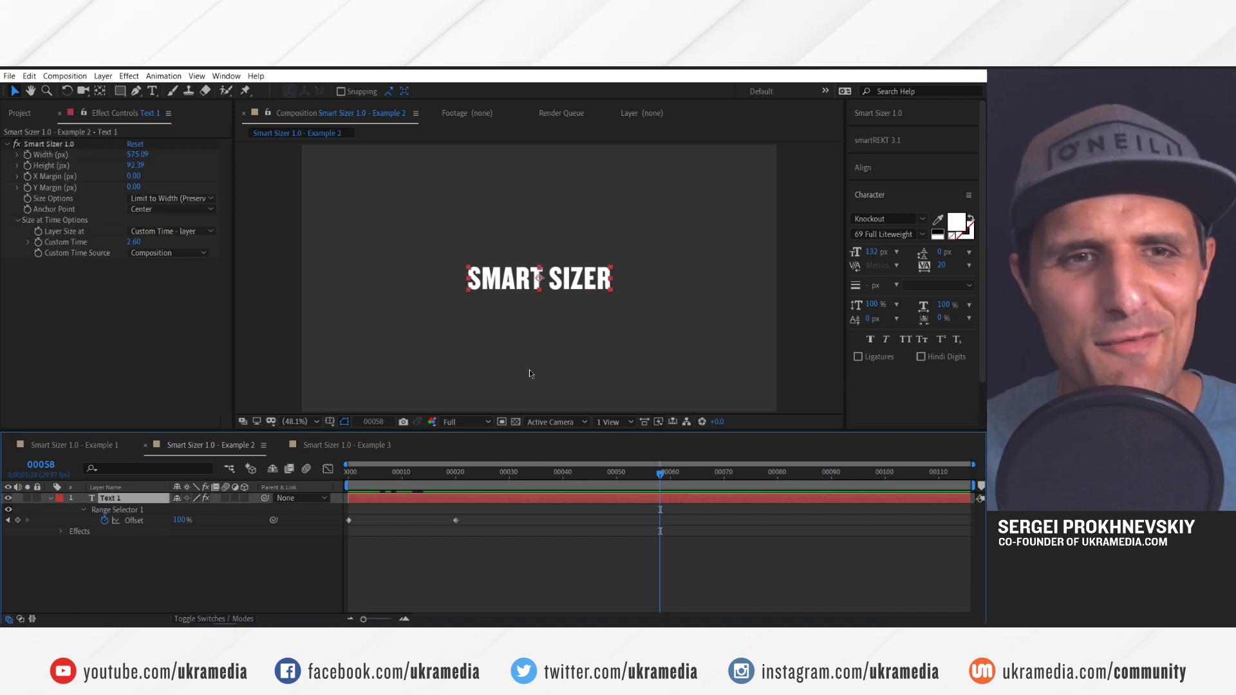
click(170, 231)
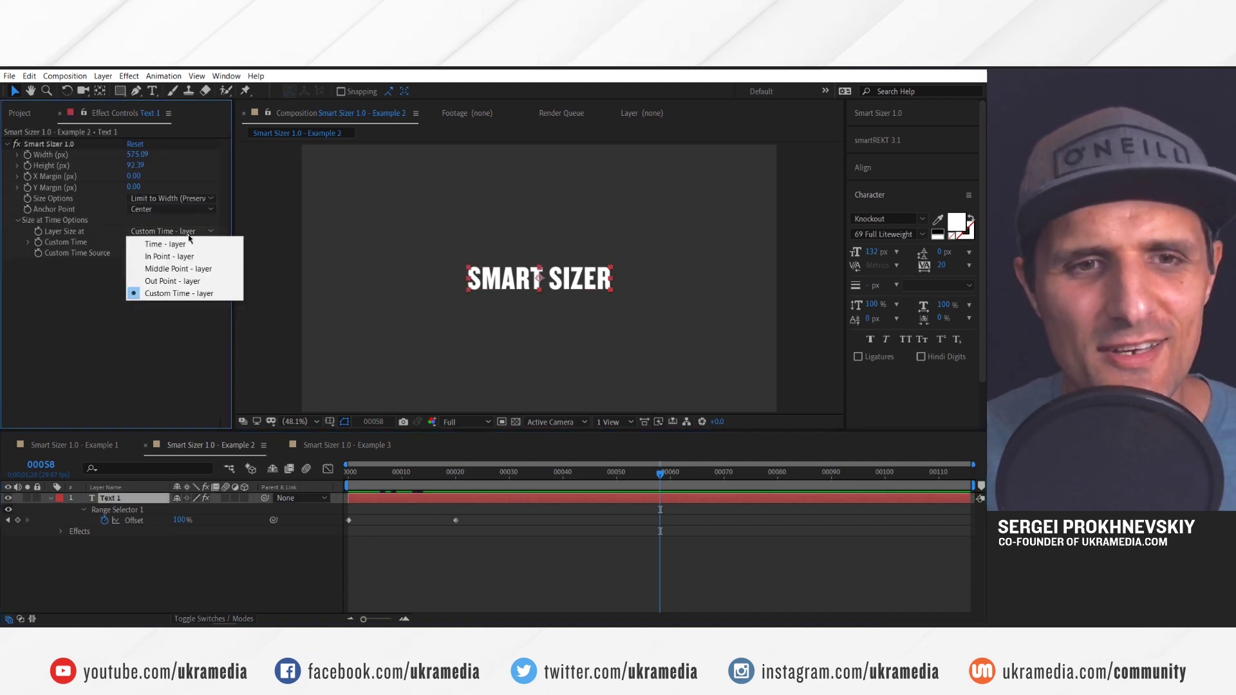
click(172, 269)
drag(351, 473, 531, 476)
click(531, 500)
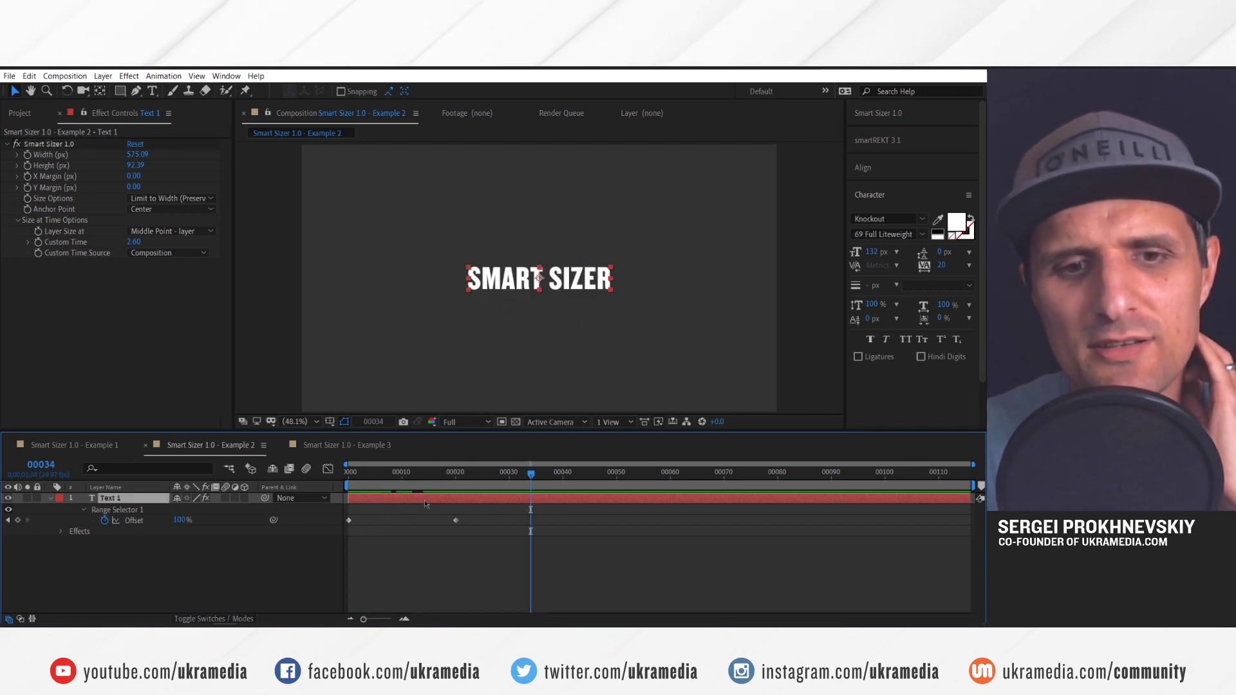
- Add a full-frame blue rectangle shape layer placed below the text layer
key(s)
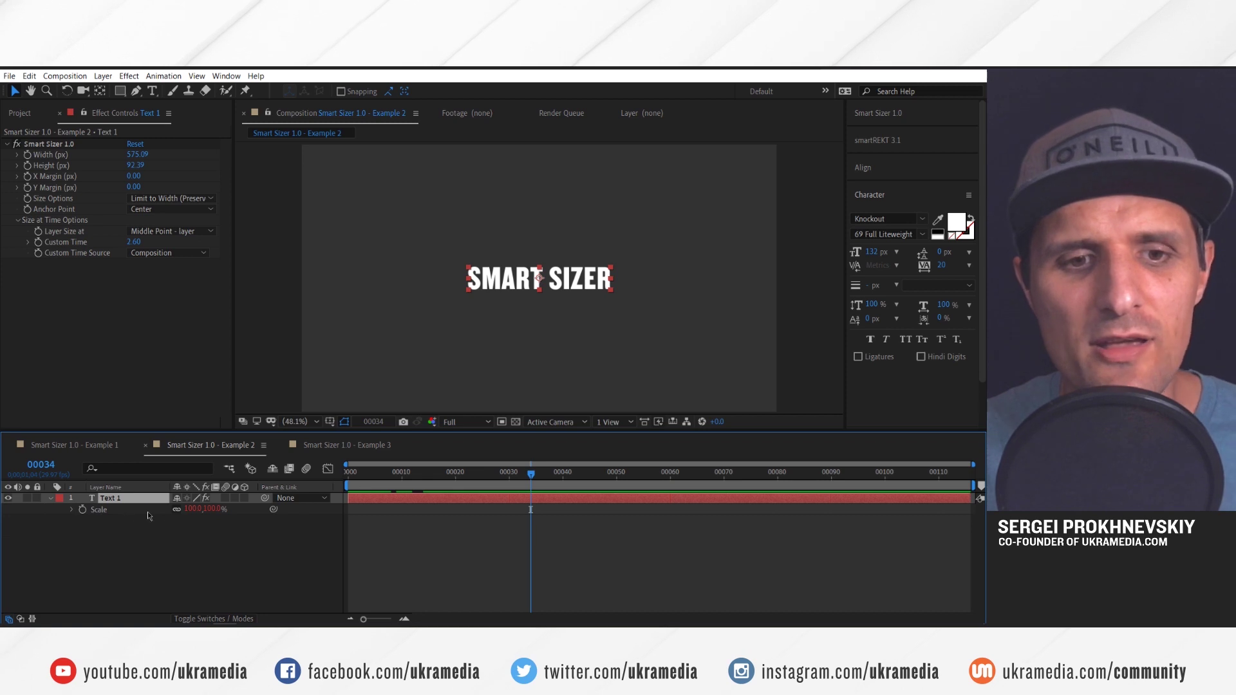
key(F2)
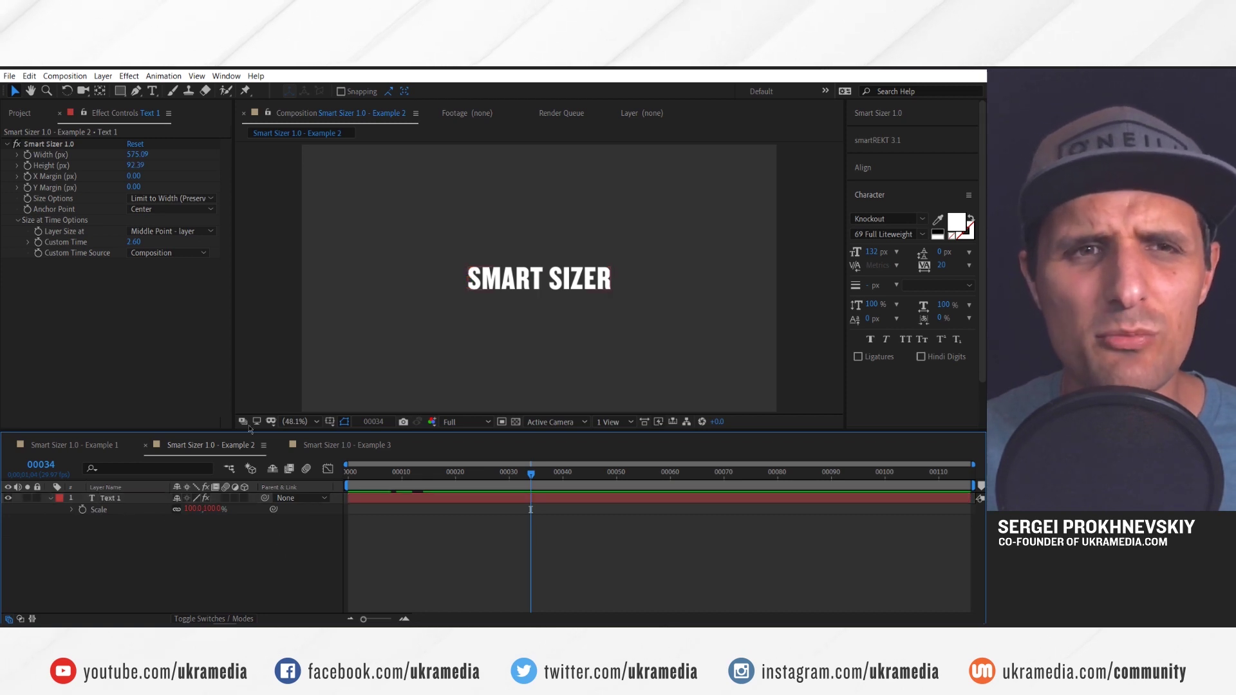
double_click(120, 92)
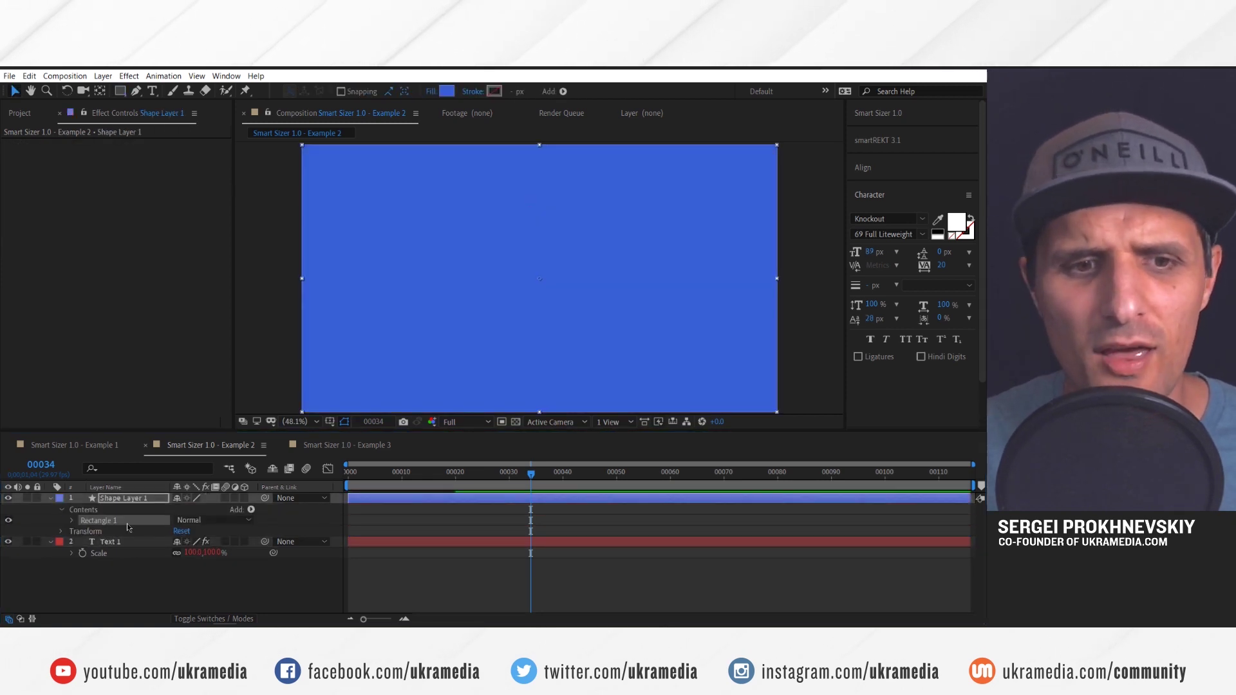
drag(126, 584, 125, 583)
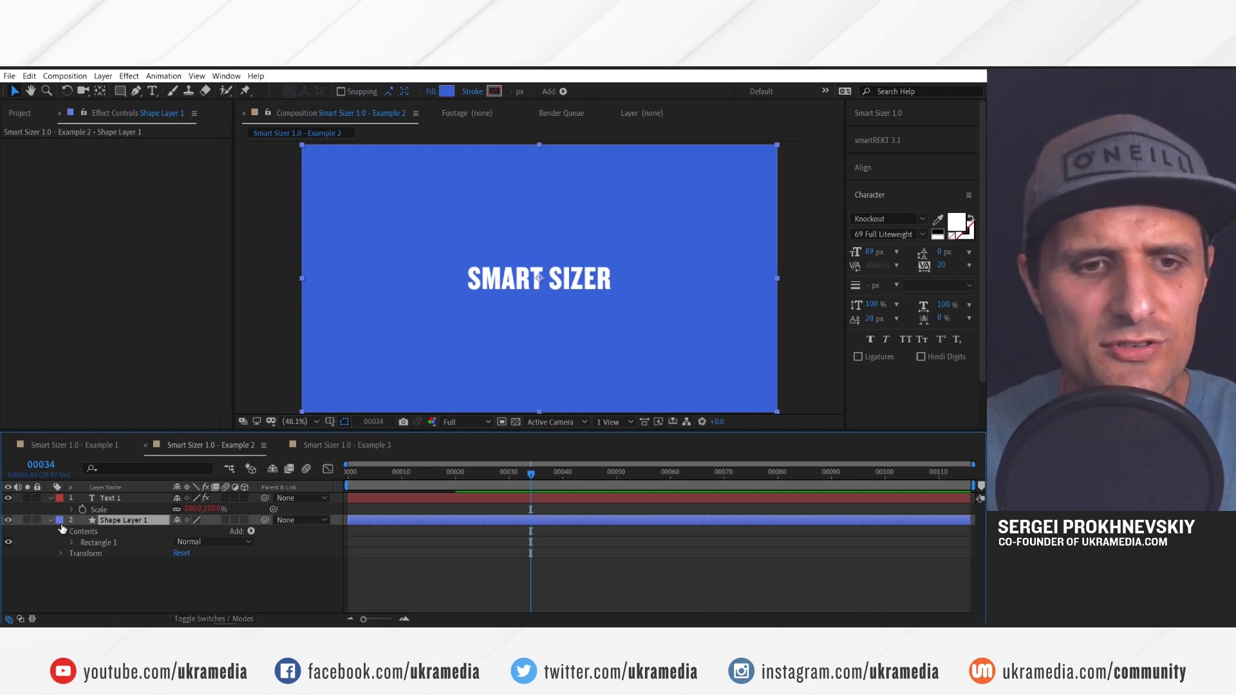
- Unlink the rectangle's Size proportions and scrub it down to 980 × 660
ctrl+click(72, 543)
click(119, 543)
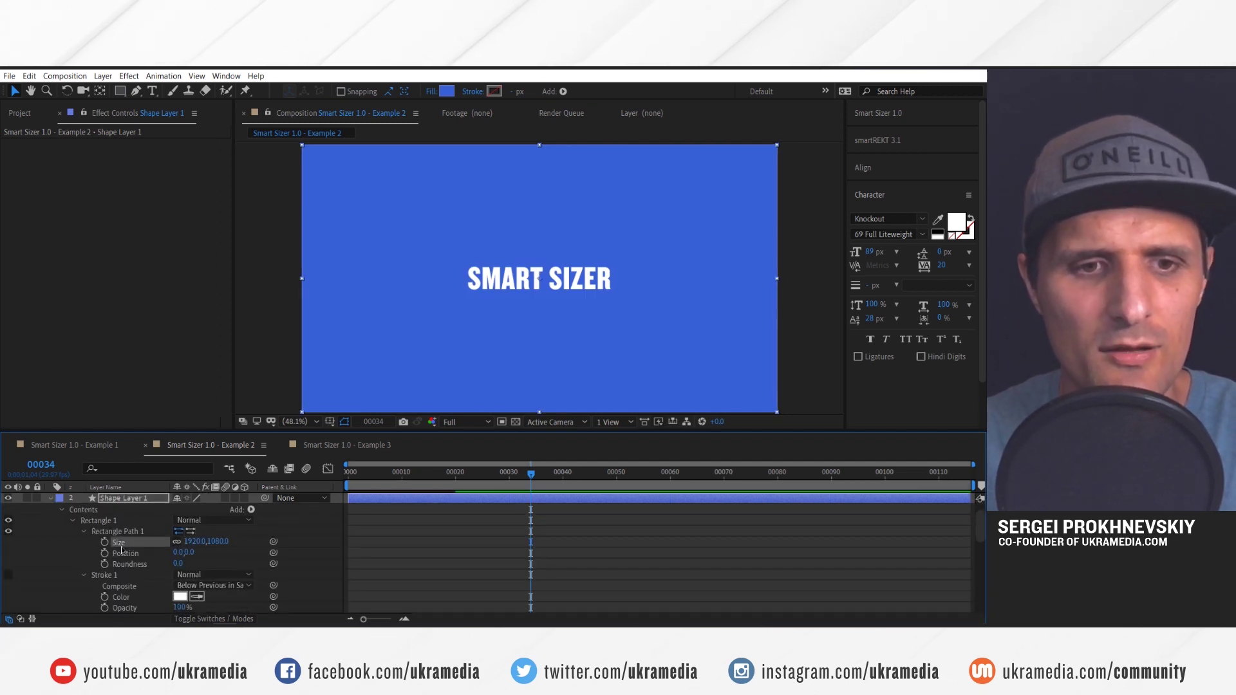
key(s)
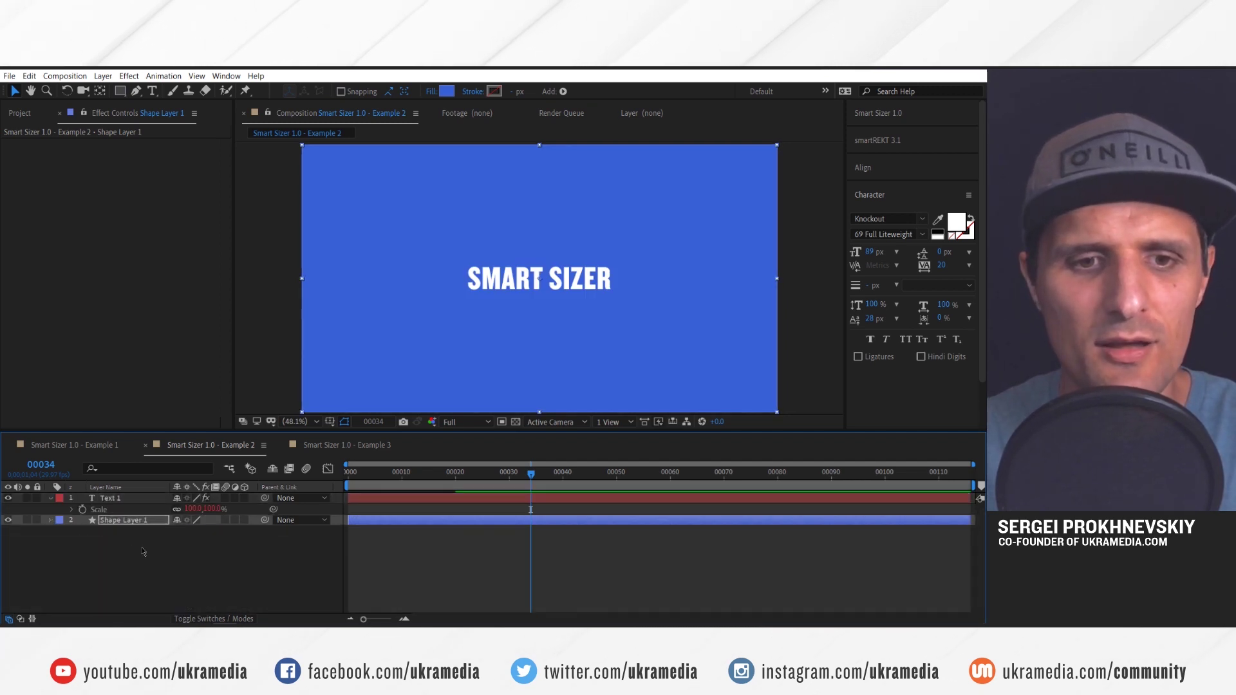
key(s)
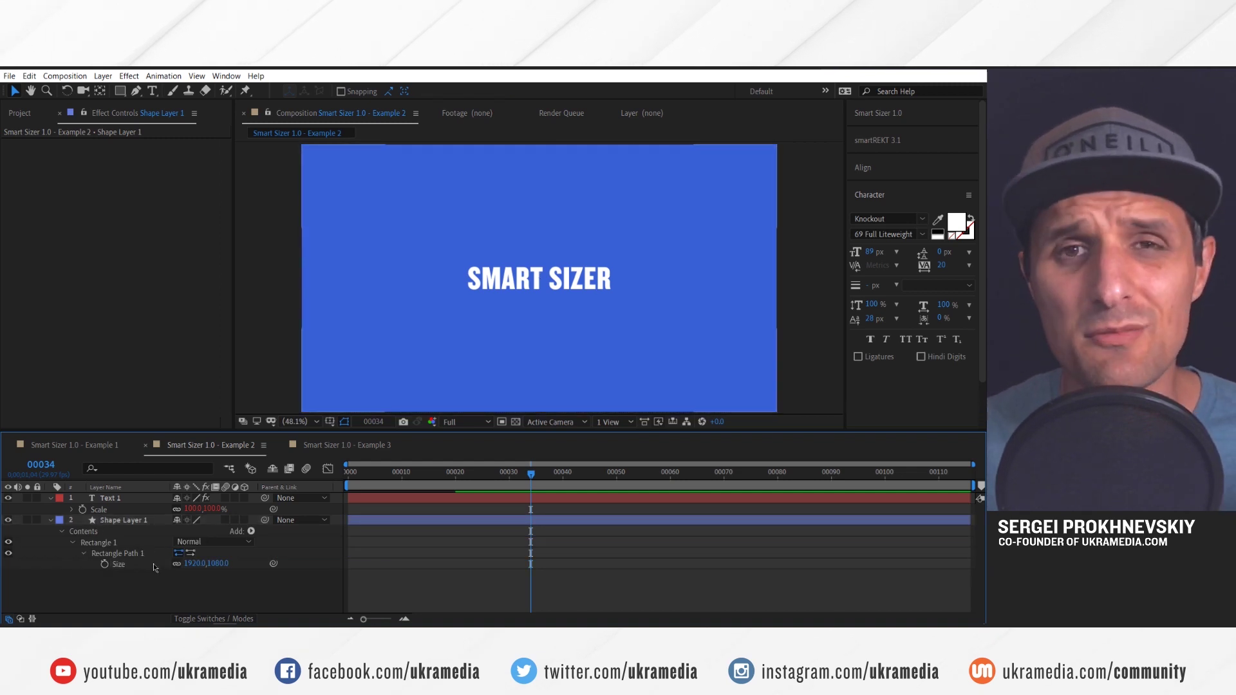
click(176, 563)
click(192, 563)
text(1700)
key(Return)
drag(192, 563, 207, 565)
drag(196, 565, 183, 565)
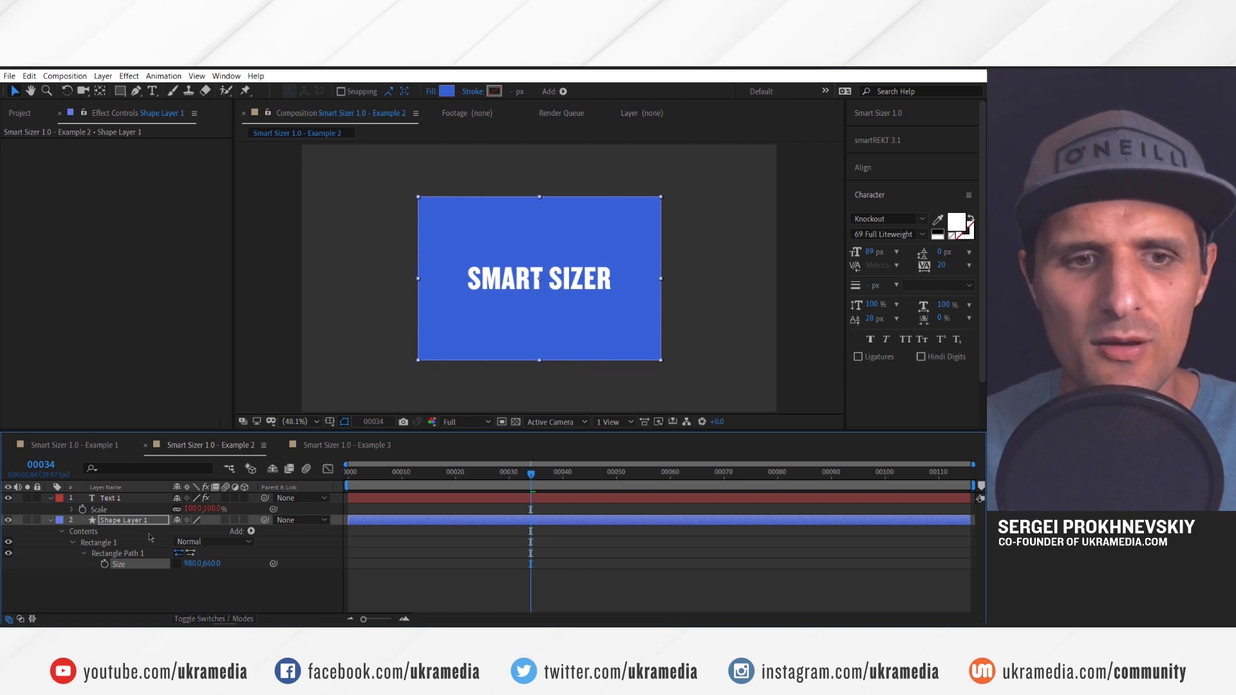
click(110, 498)
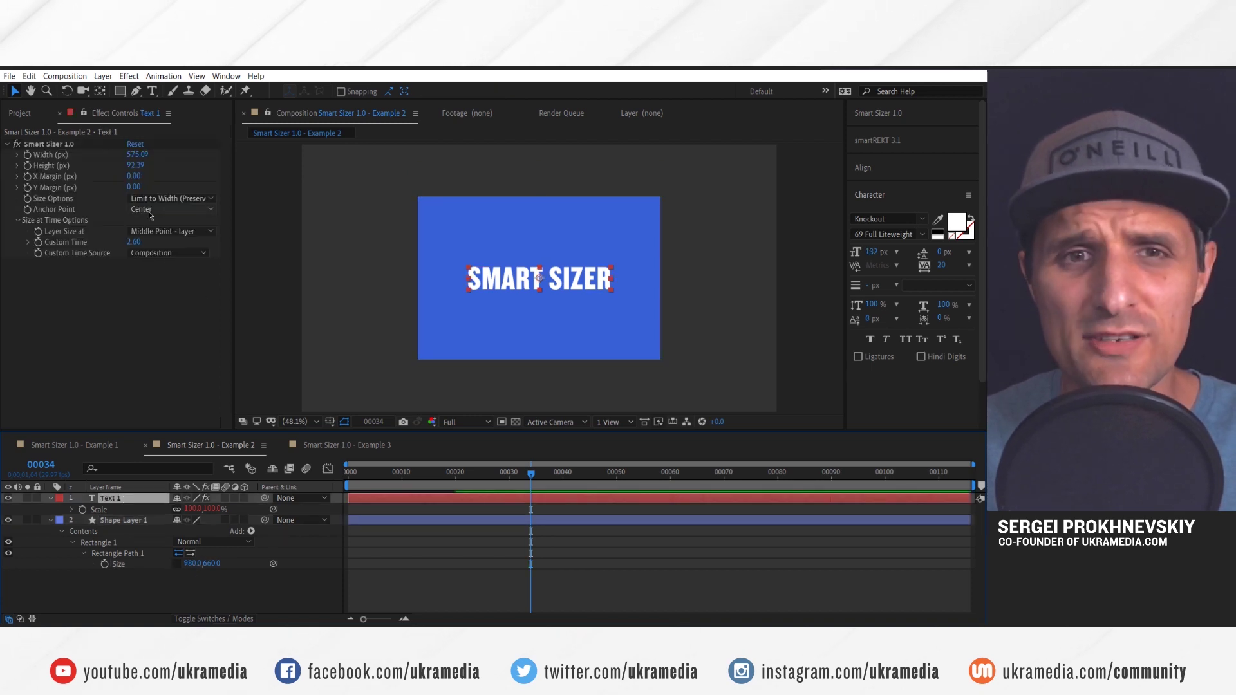
- Retype the Example 2 title as 'asdffghhgj' and return to the Selection tool
double_click(581, 279)
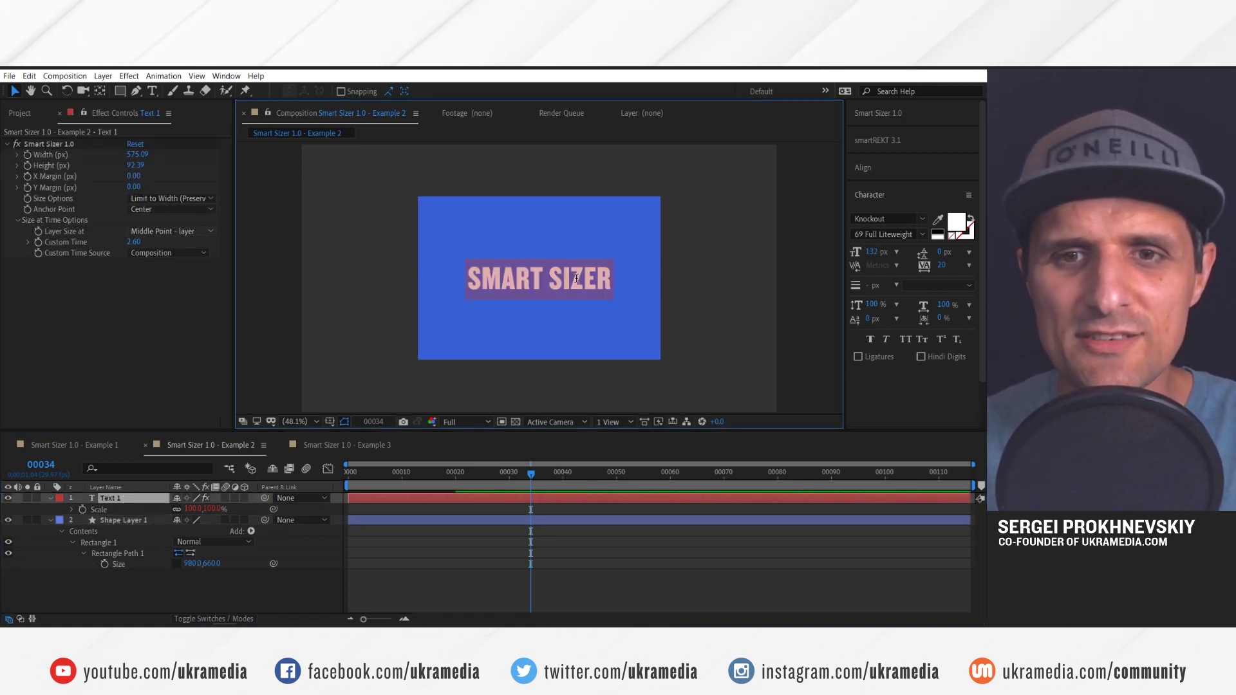
text(asdffghhgj)
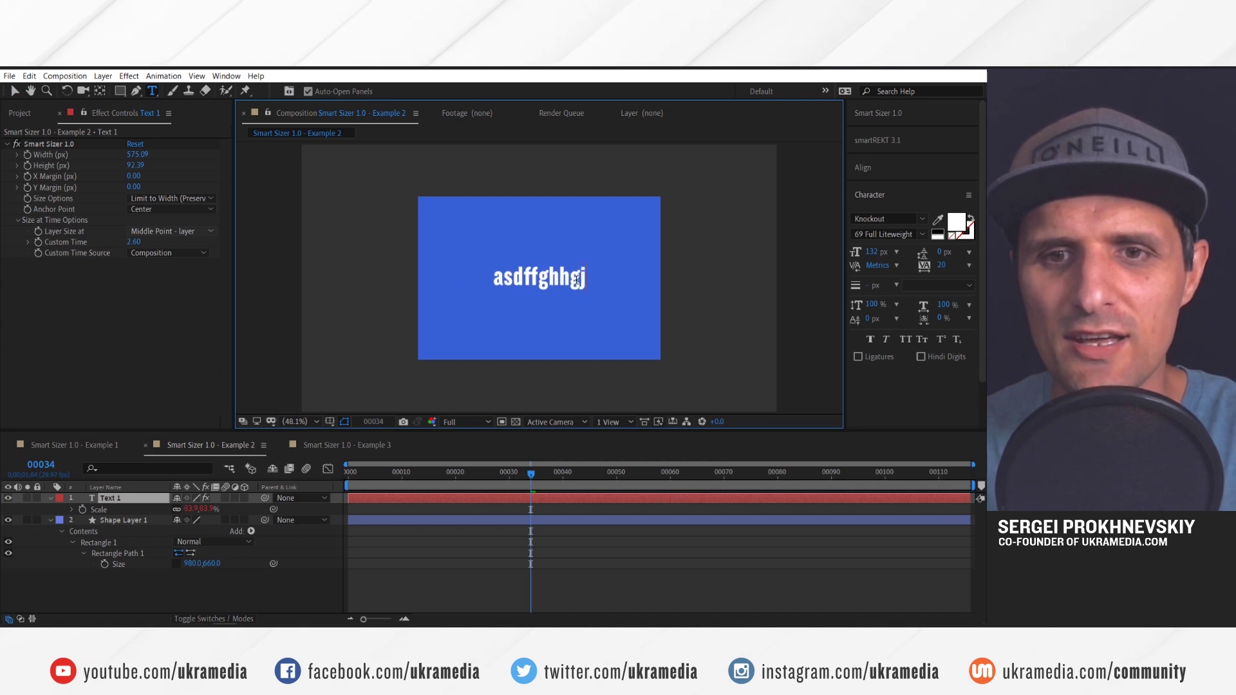
click(395, 487)
click(509, 282)
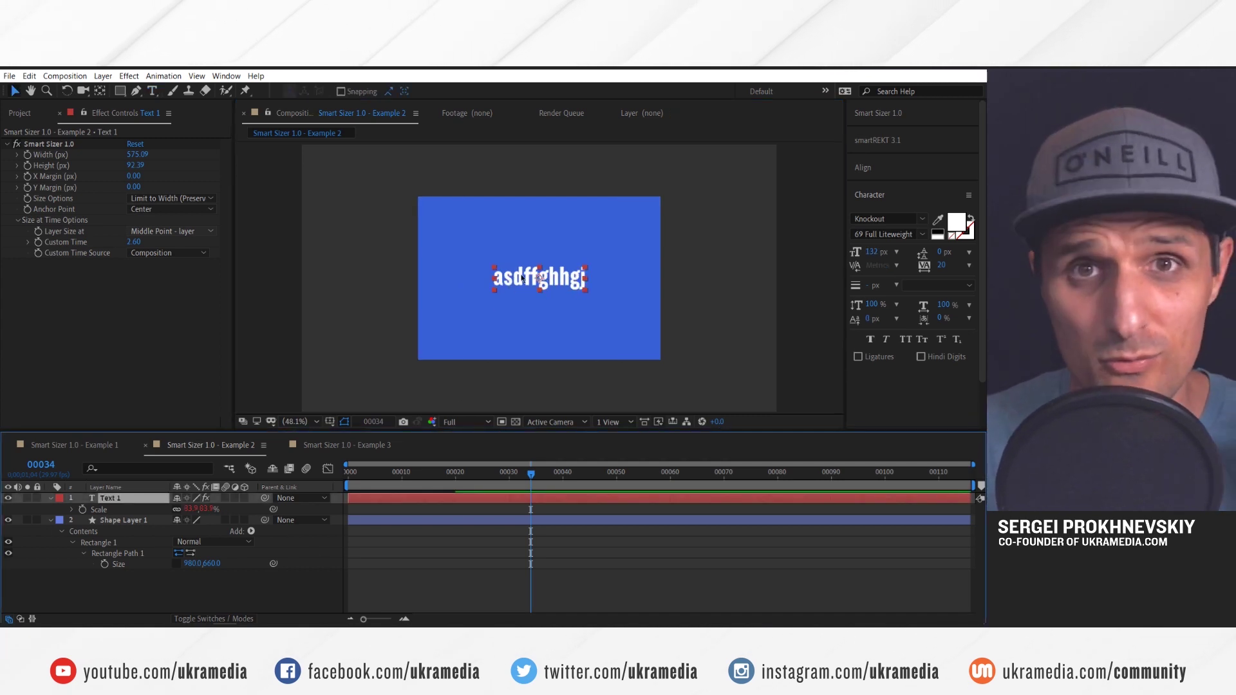
key(v)
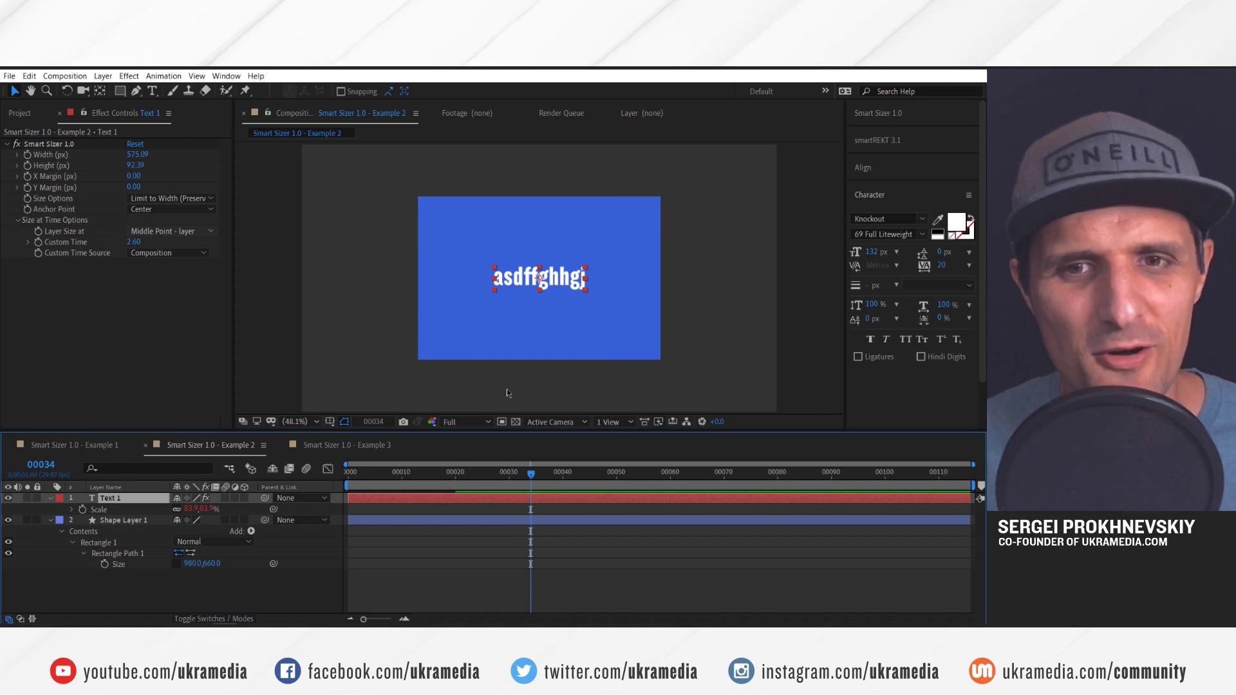
click(122, 520)
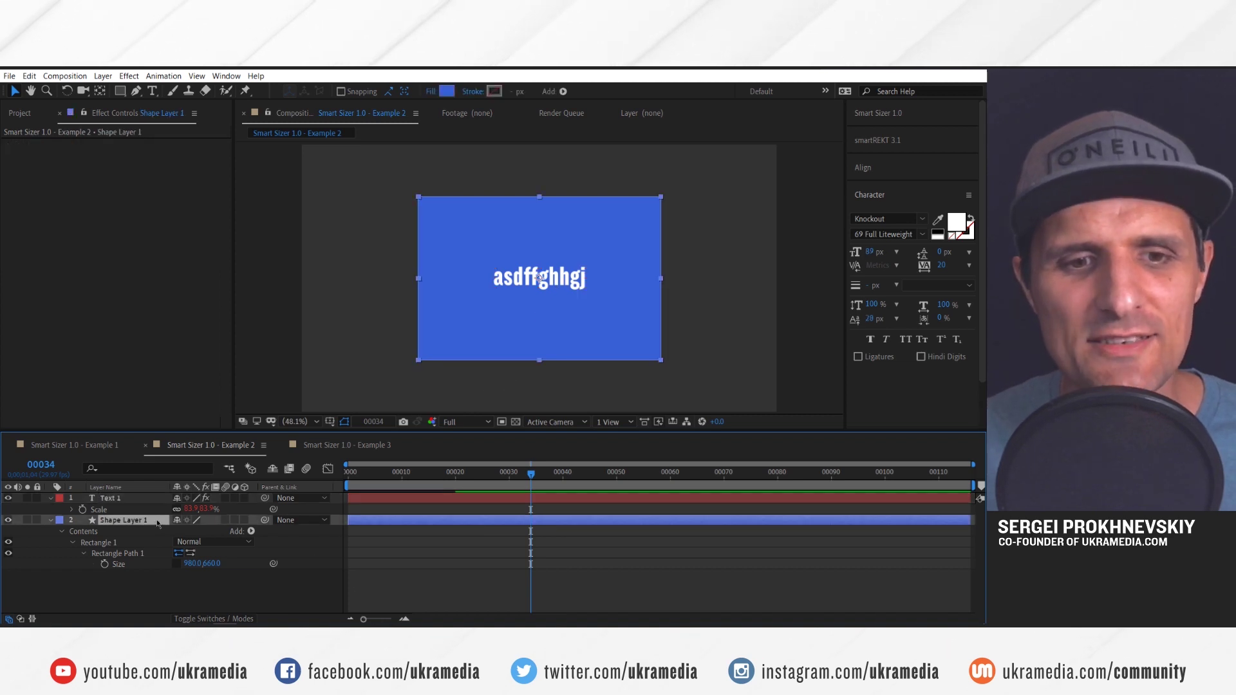
click(133, 499)
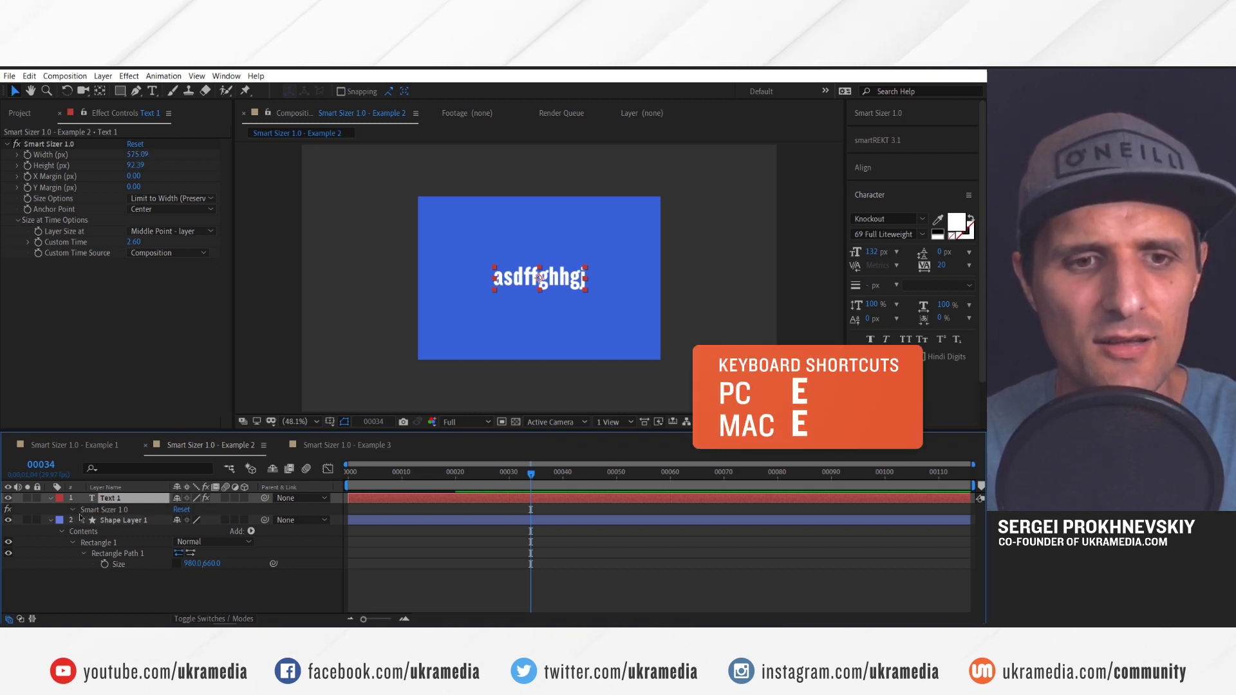
- Pickwhip the text's Smart Sizer Width and Height to the rectangle's 980 × 660 Size
key(e)
click(122, 520)
shift+click(138, 531)
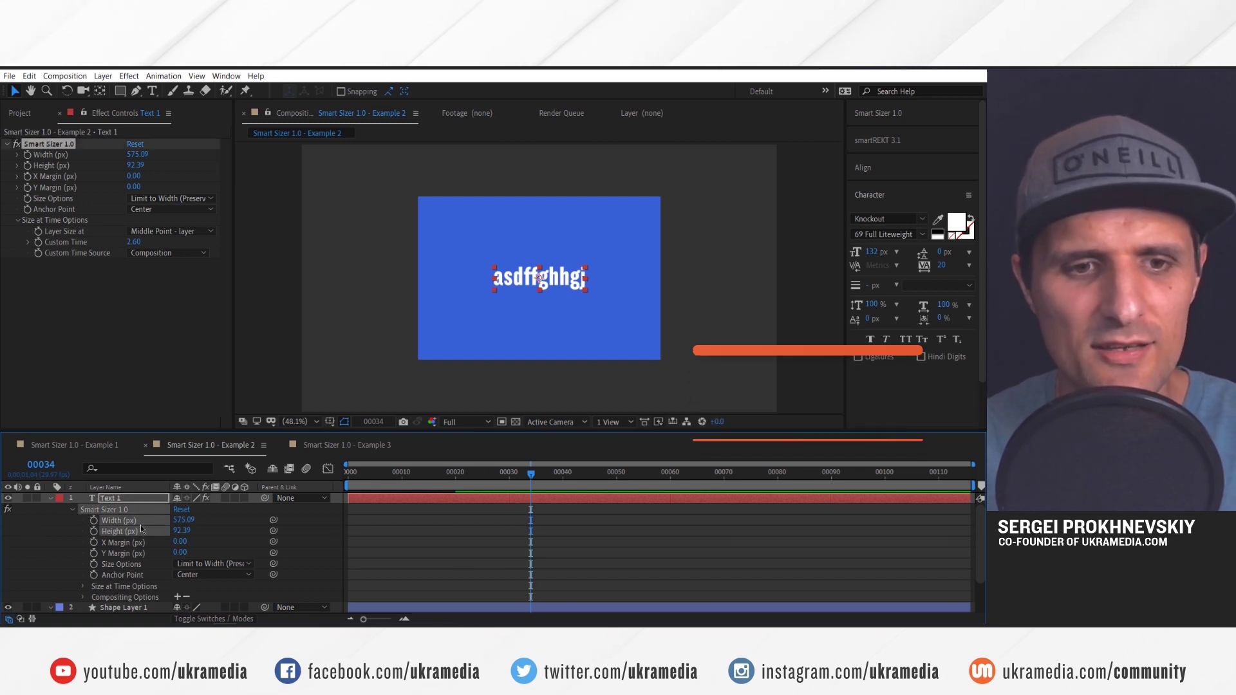
key(s)
key(s)
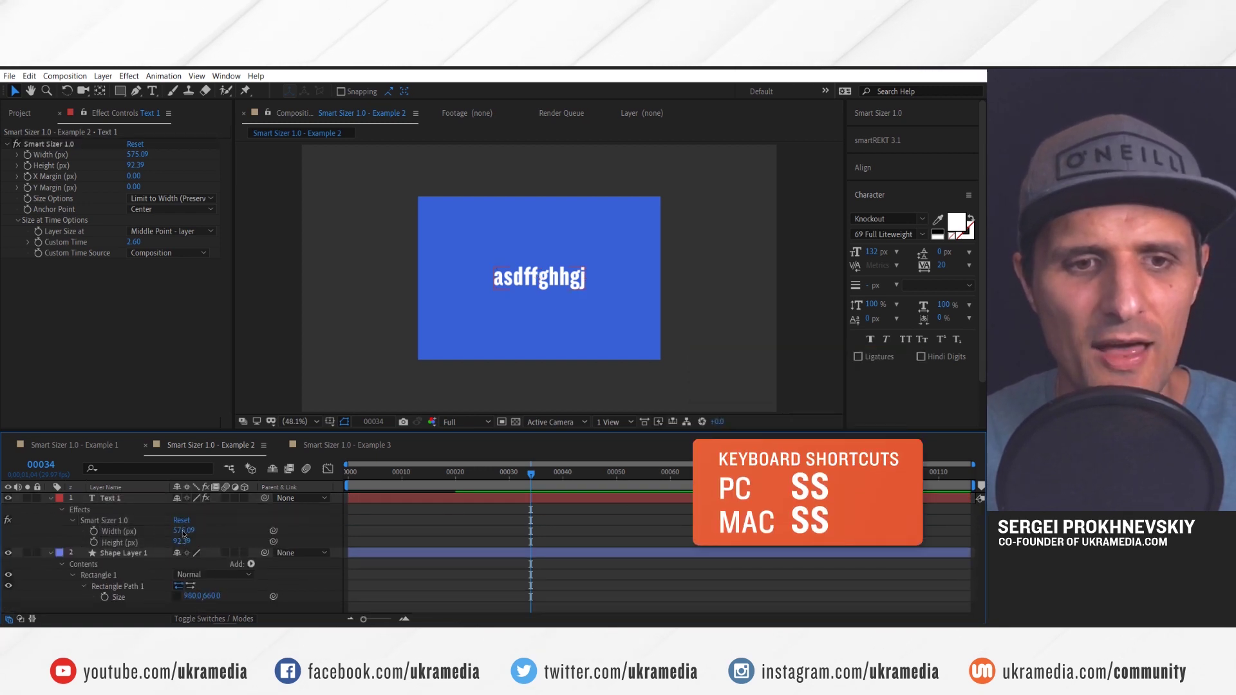
click(134, 534)
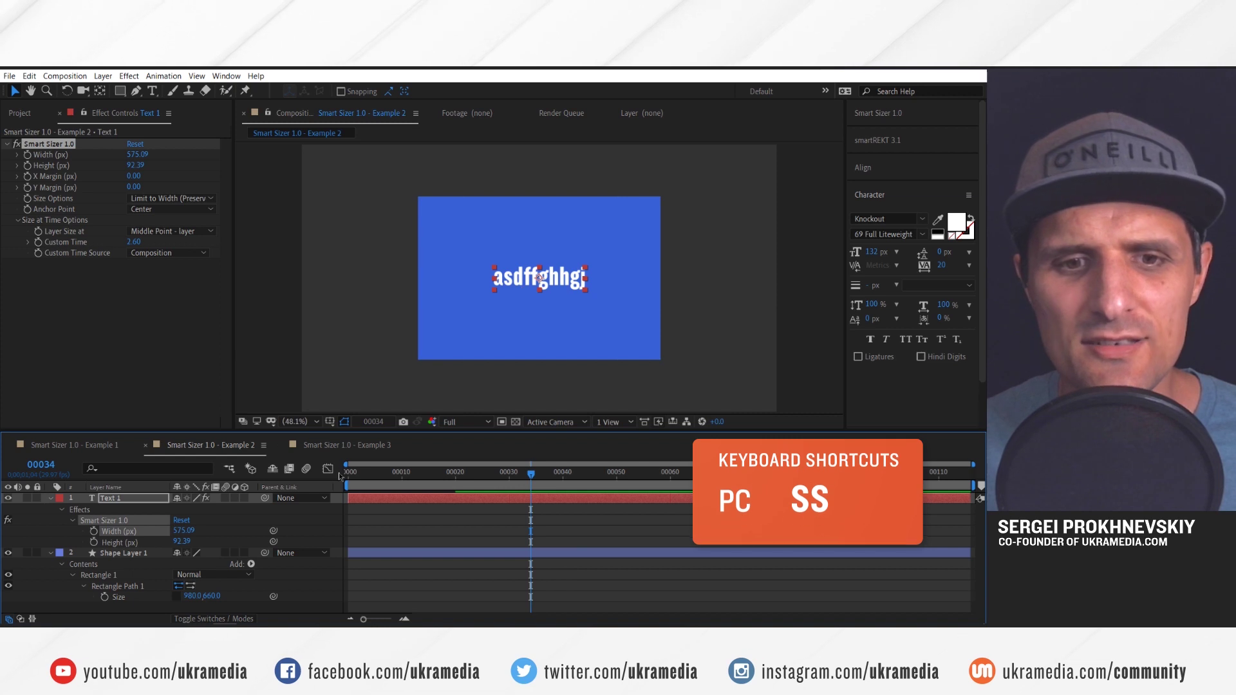
drag(274, 532, 195, 596)
click(119, 542)
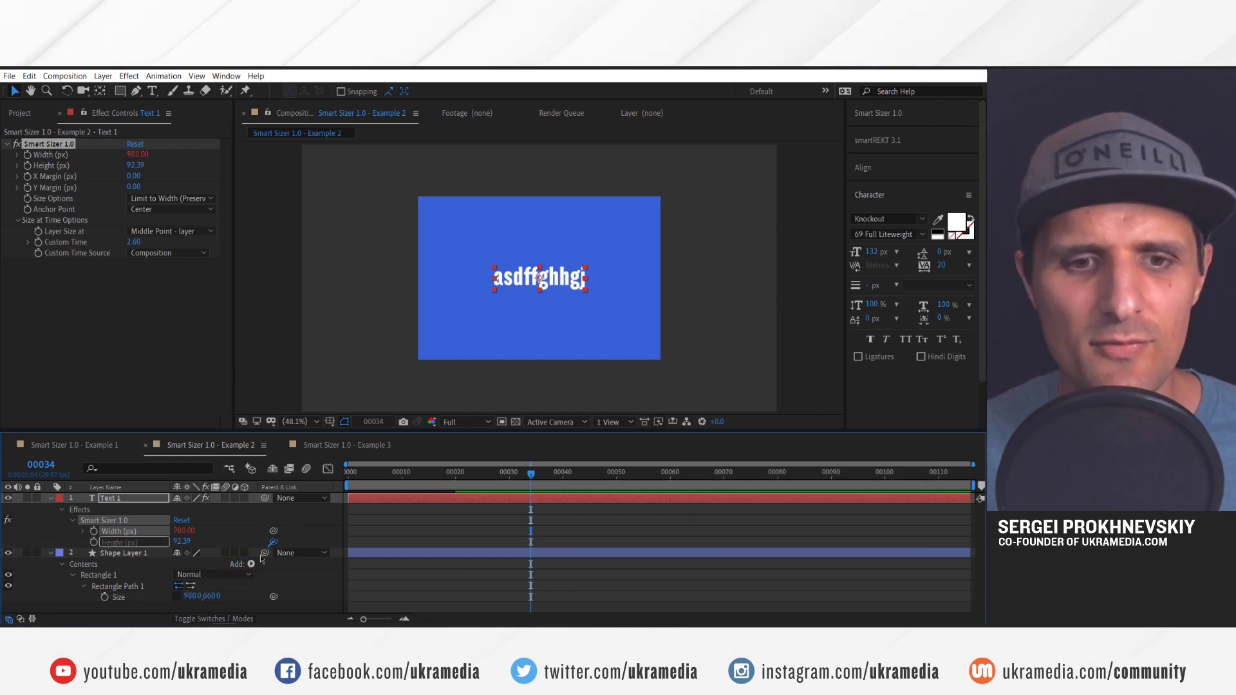
drag(273, 541, 201, 596)
click(307, 582)
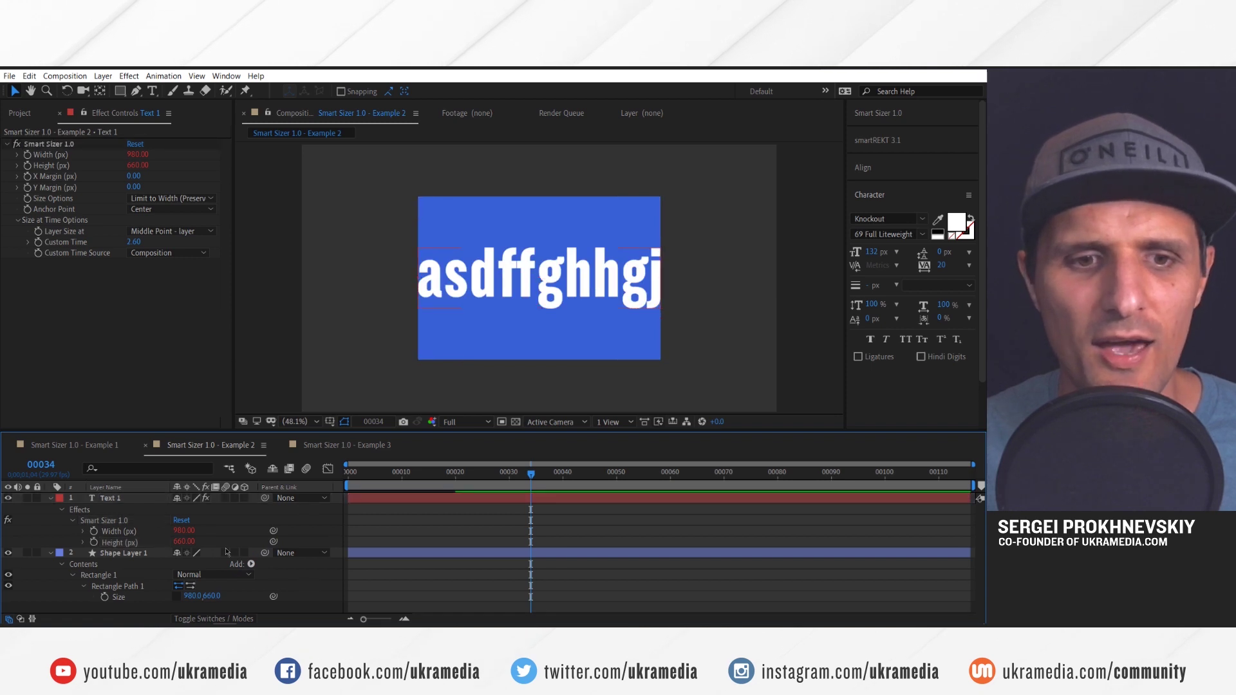
click(151, 552)
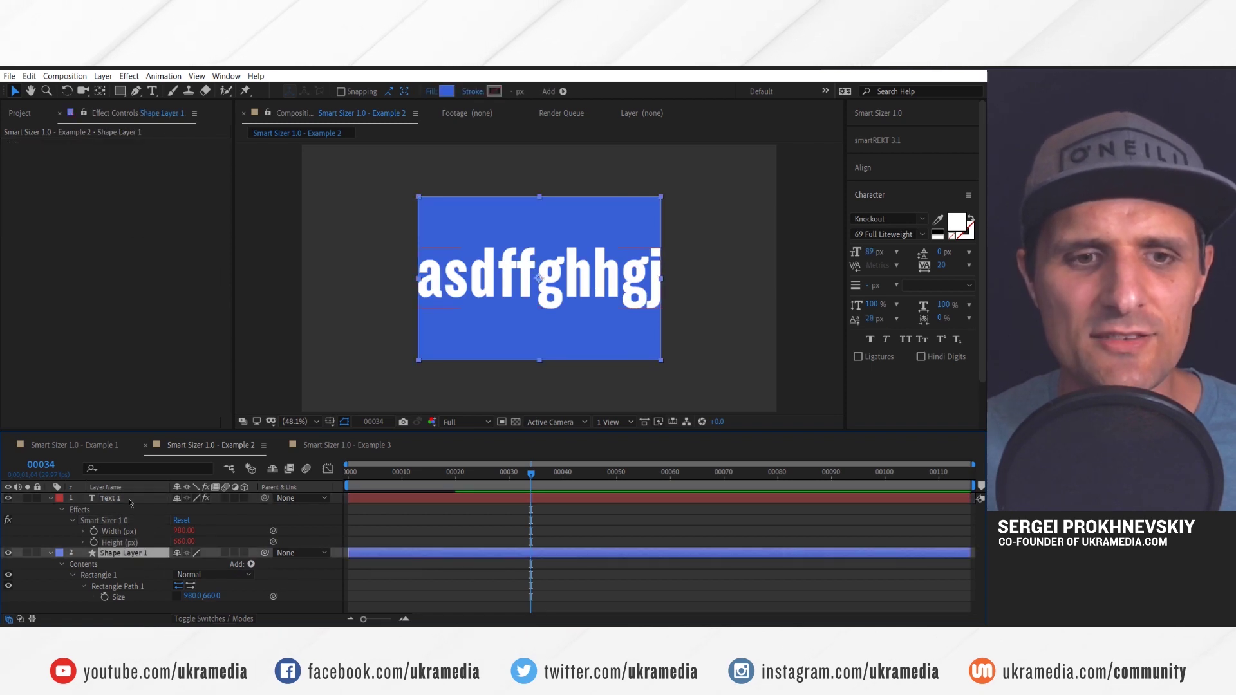
click(148, 498)
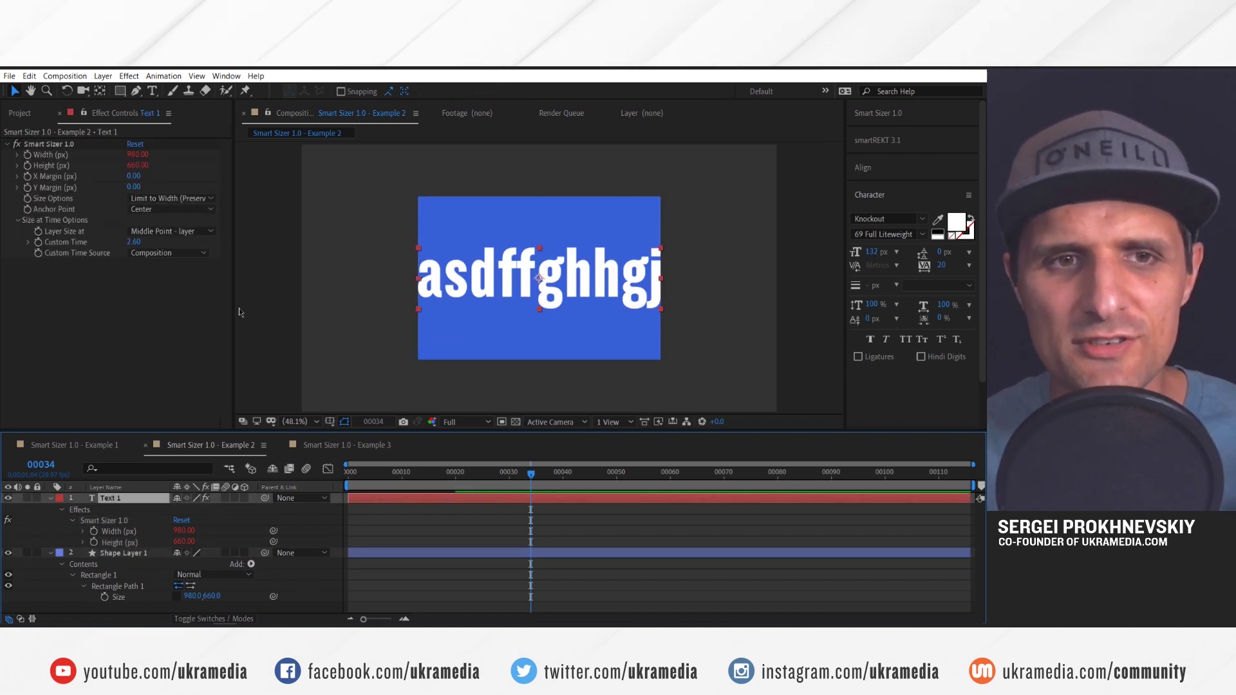
- Fit the text to width and height, then reshape the blue box into a 1688 × 284 bar
click(163, 201)
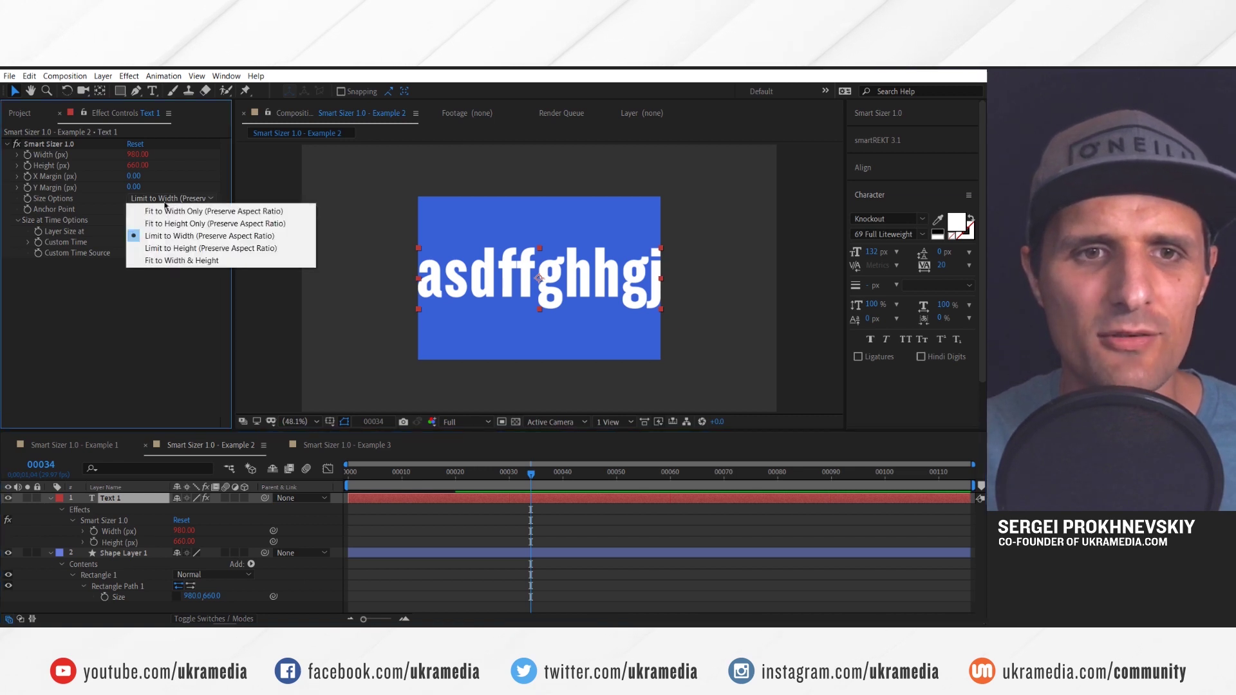
click(205, 262)
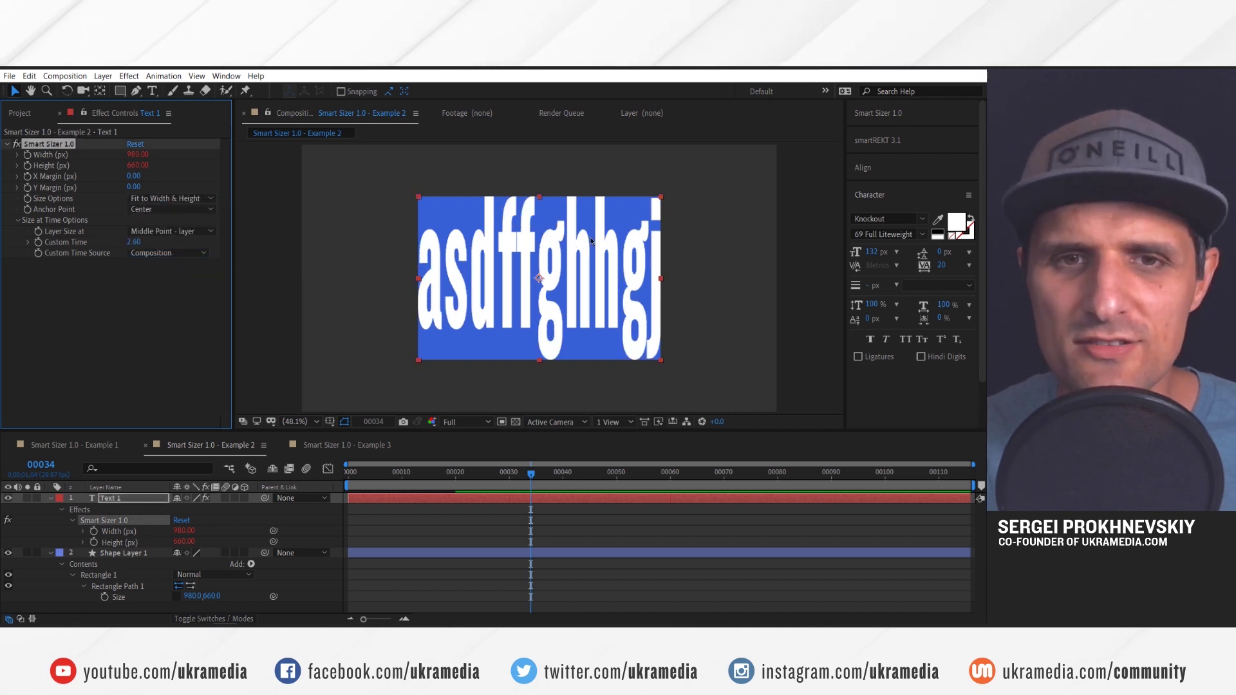
mouse_move(192, 597)
mouse_down()
mouse_move(235, 603)
mouse_move(195, 596)
mouse_up()
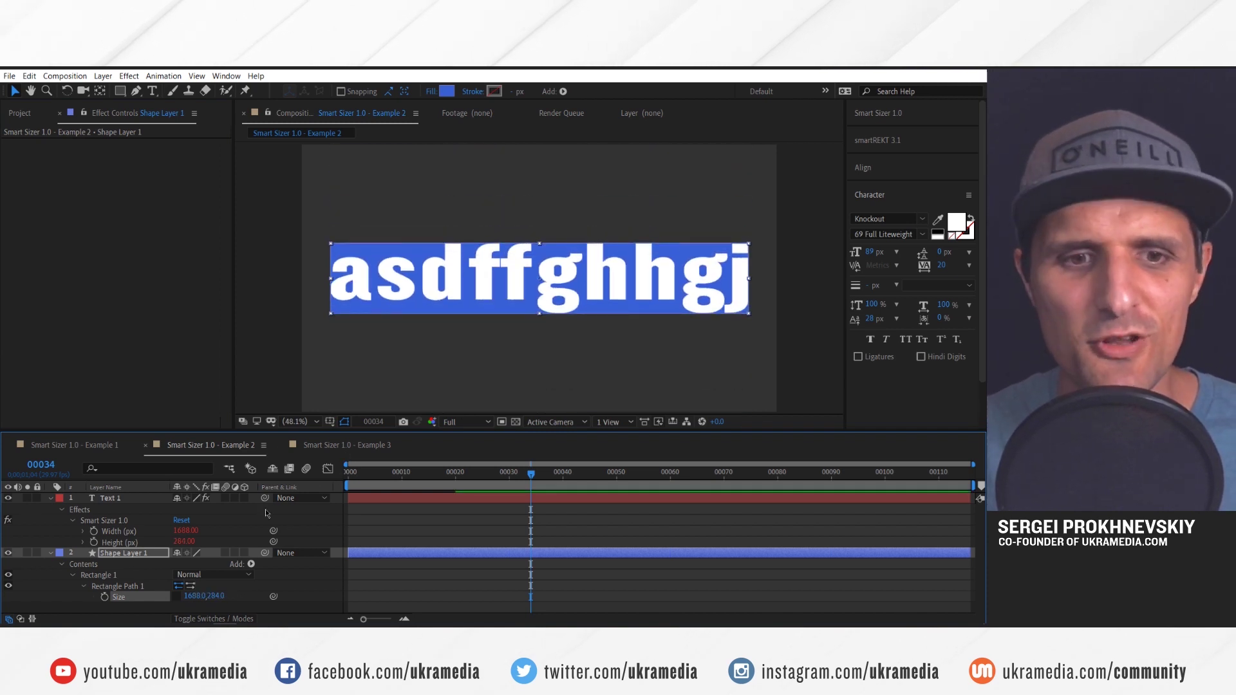
click(129, 499)
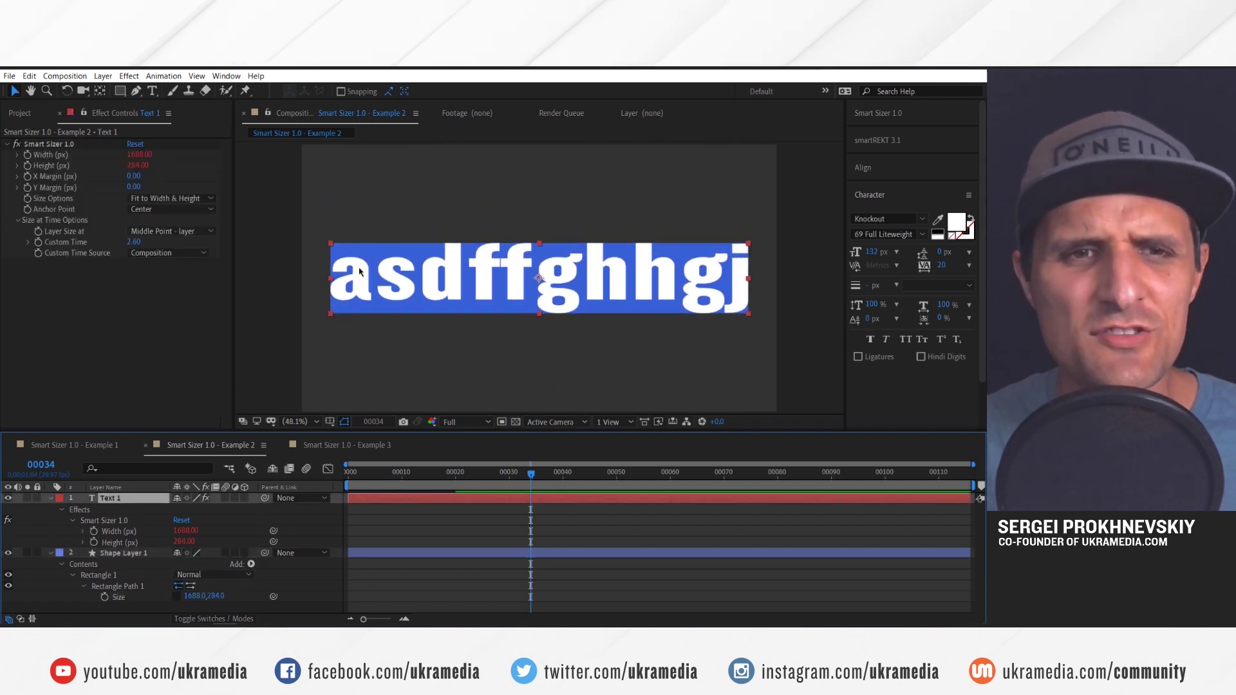
- Try the Limit to Width, Limit to Height and Fit to Width modes, then scrub to frame 29
click(157, 199)
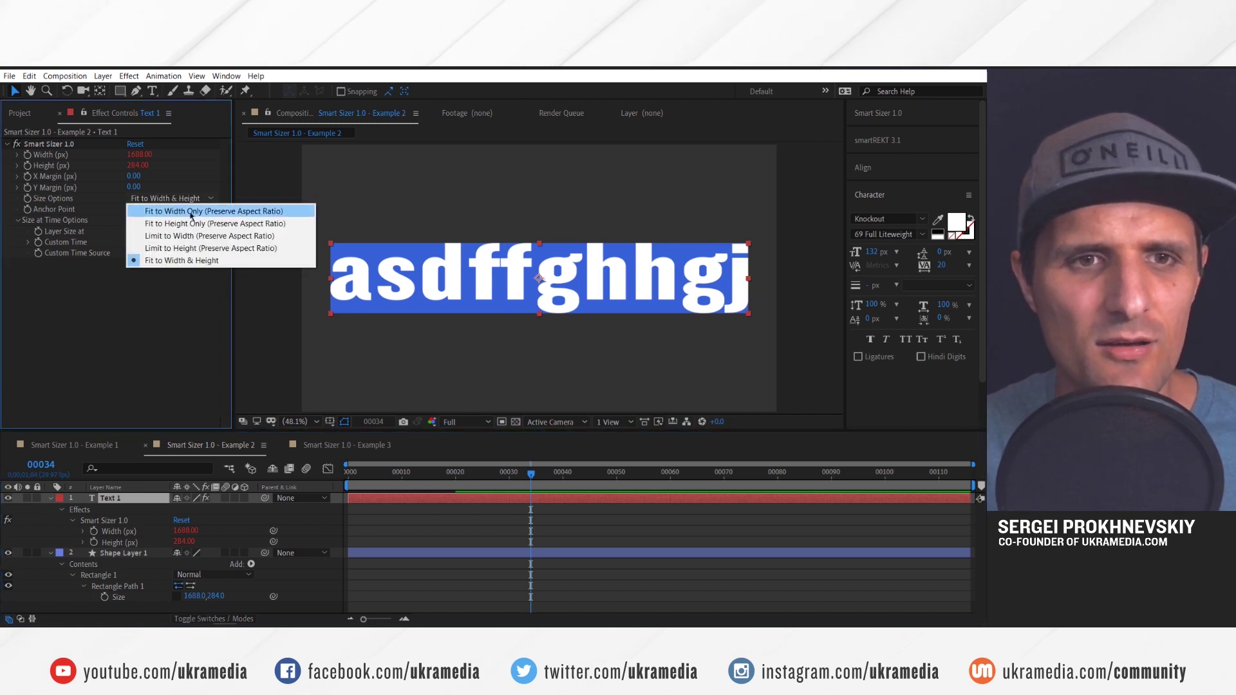
click(193, 235)
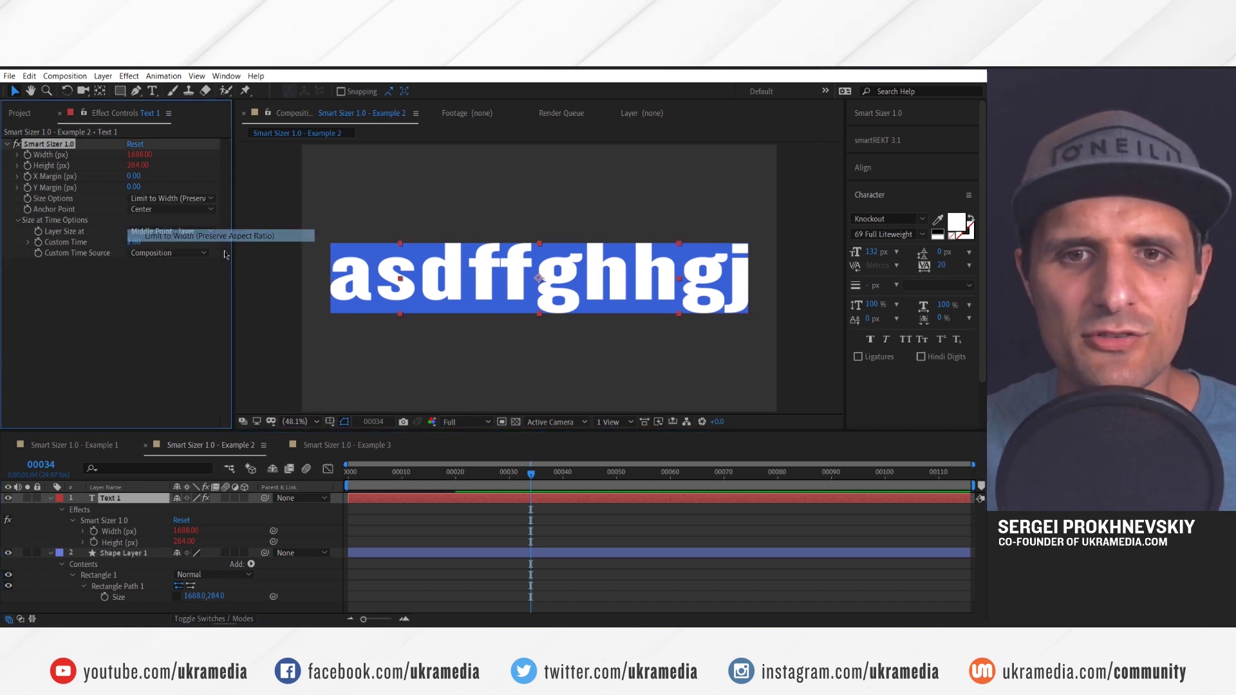
click(166, 200)
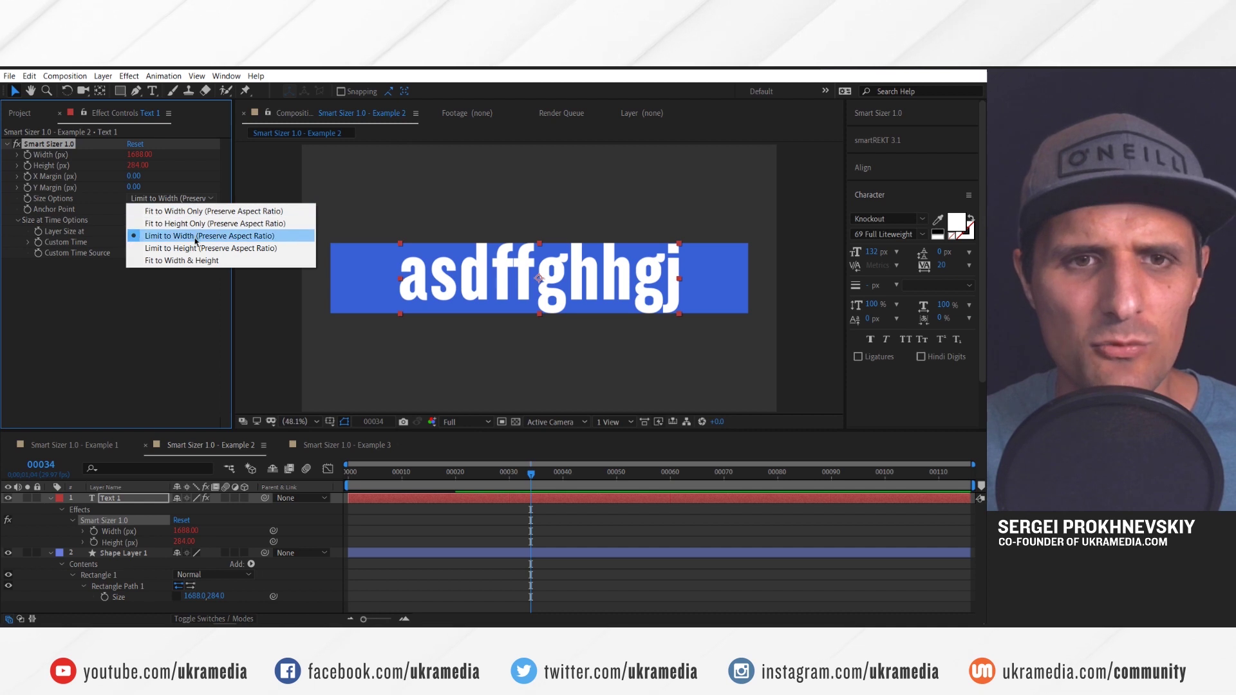
click(211, 248)
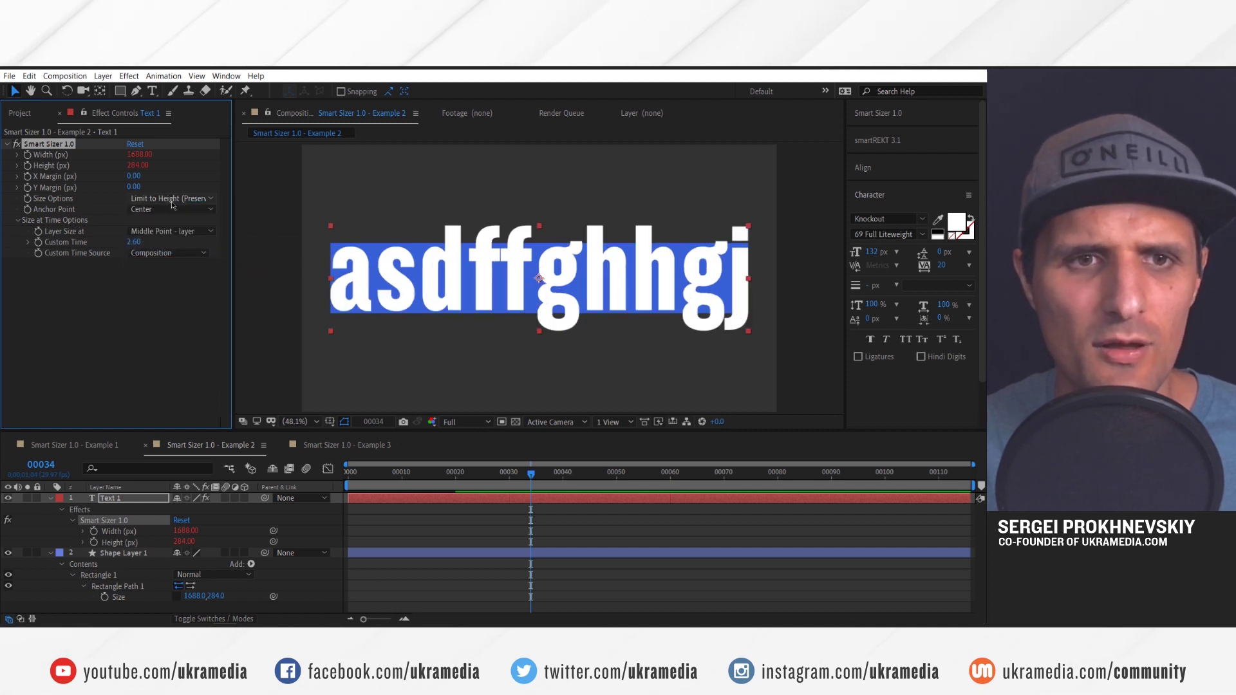
click(172, 205)
click(202, 244)
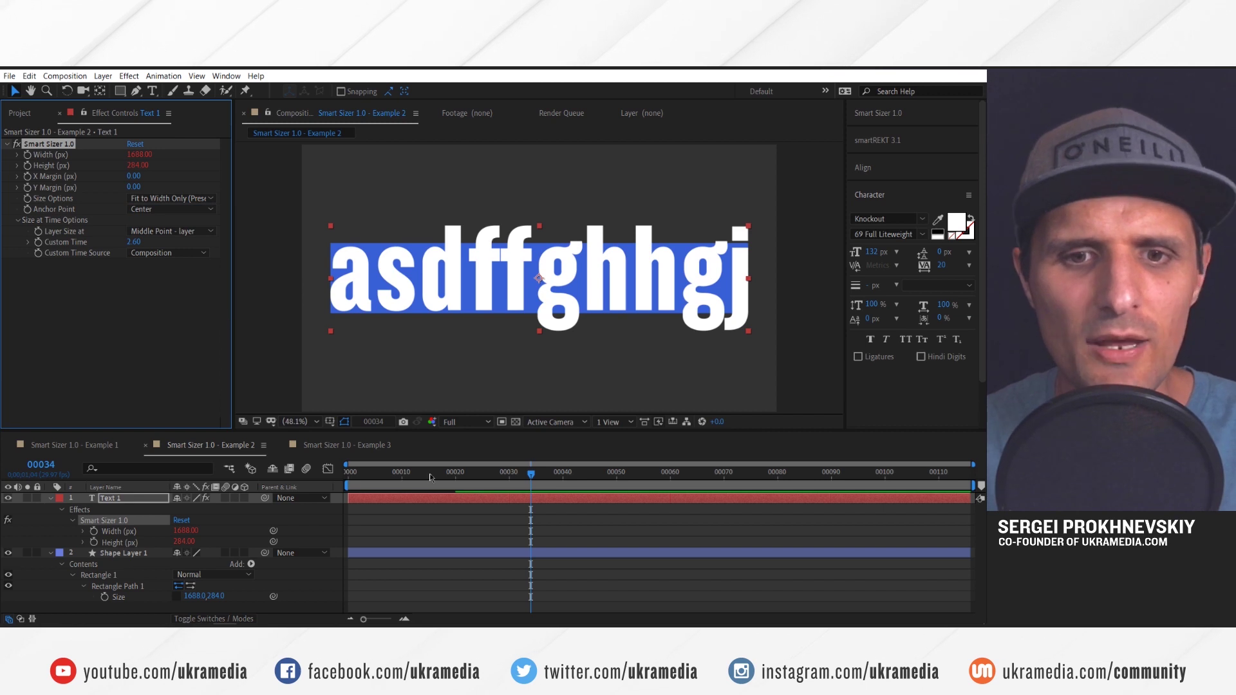
click(376, 475)
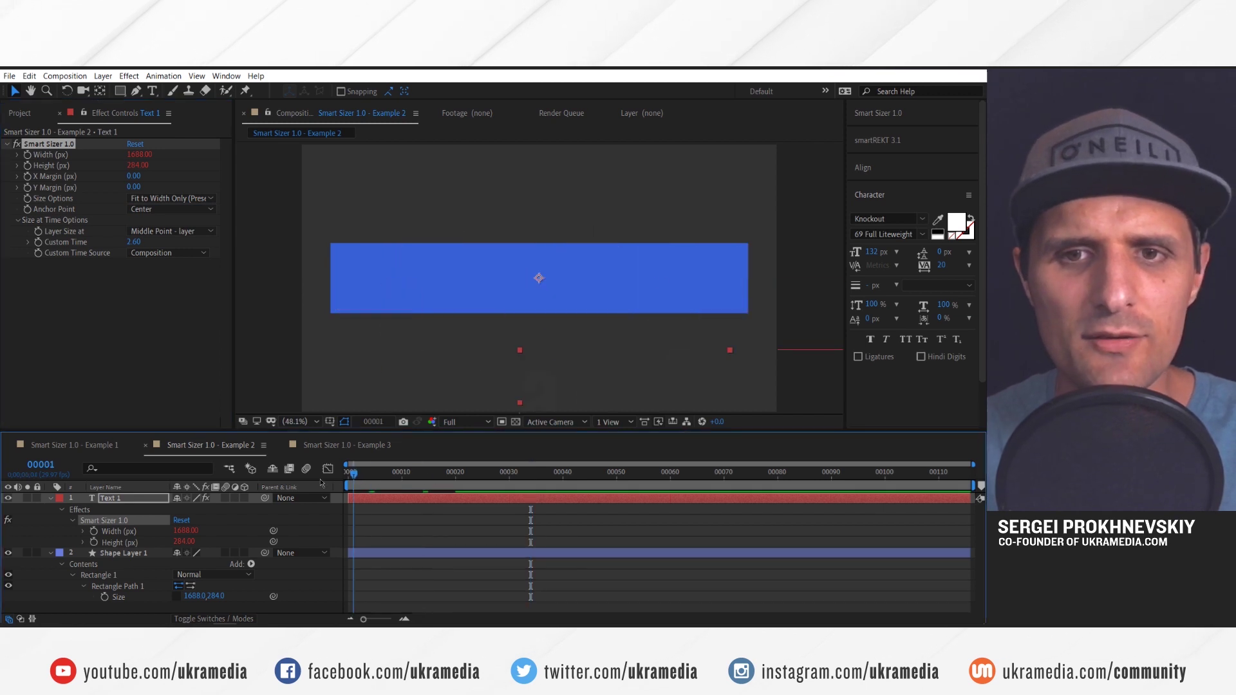
drag(400, 478, 504, 478)
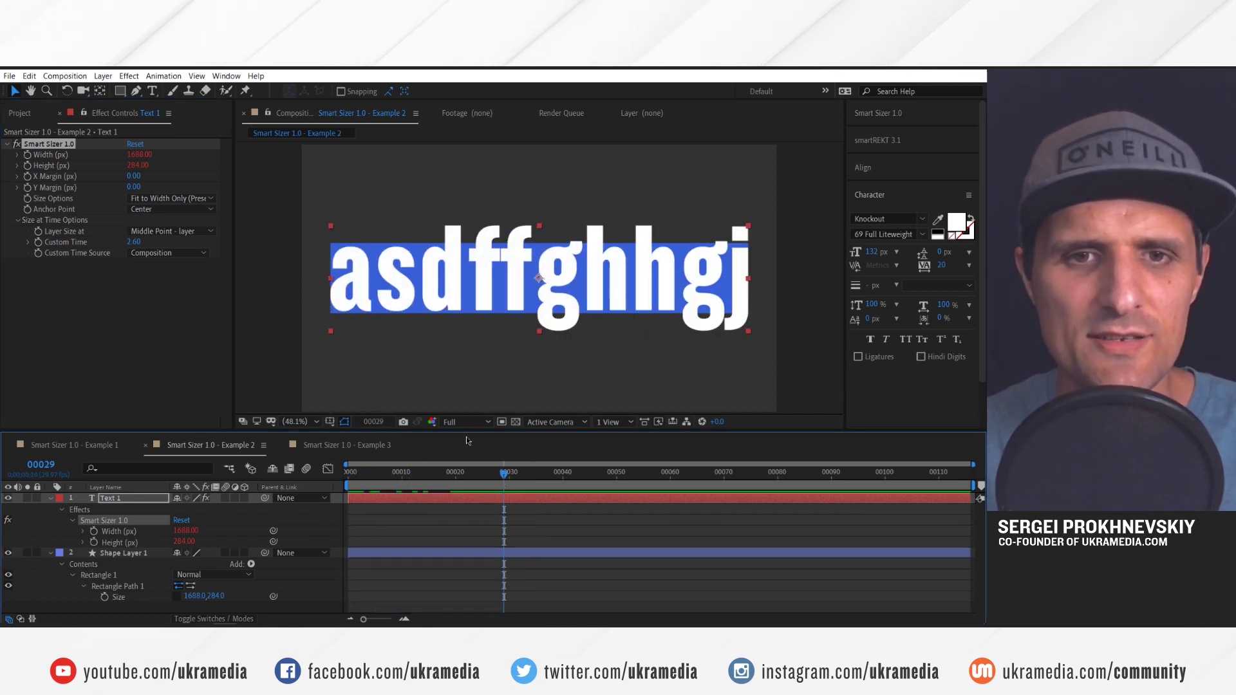
- Set Size Options back to Fit to Width & Height and widen the horizontal margin
click(162, 211)
click(171, 199)
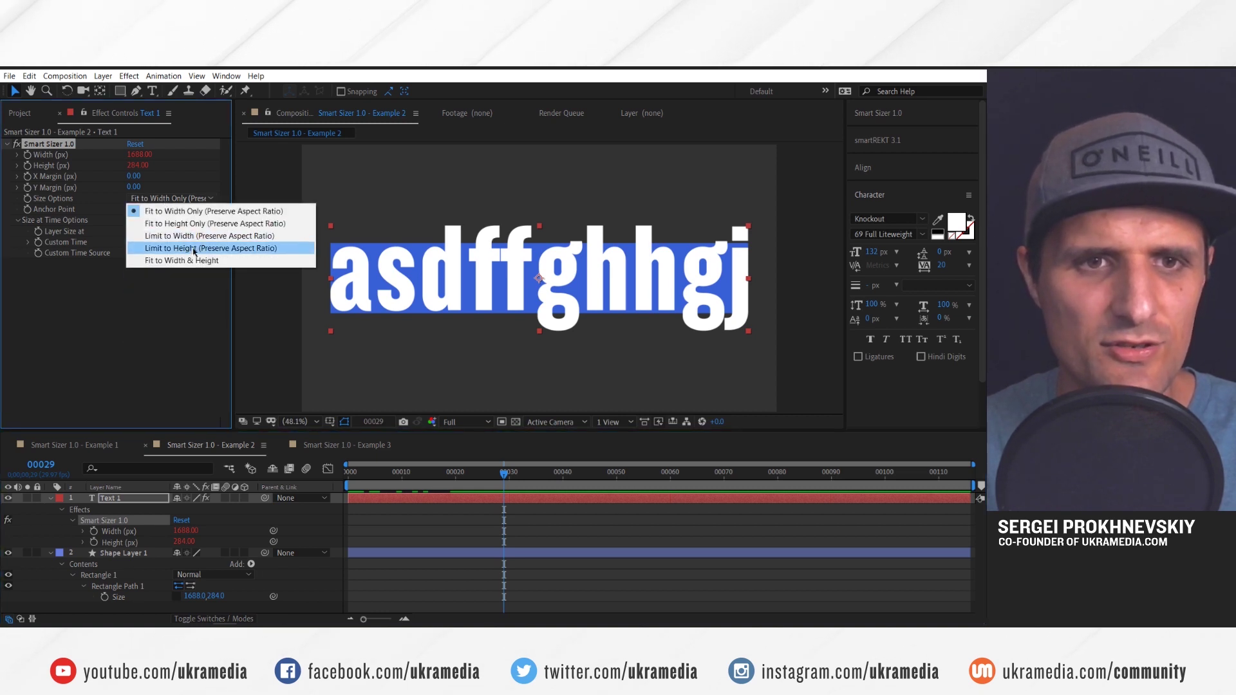
click(167, 264)
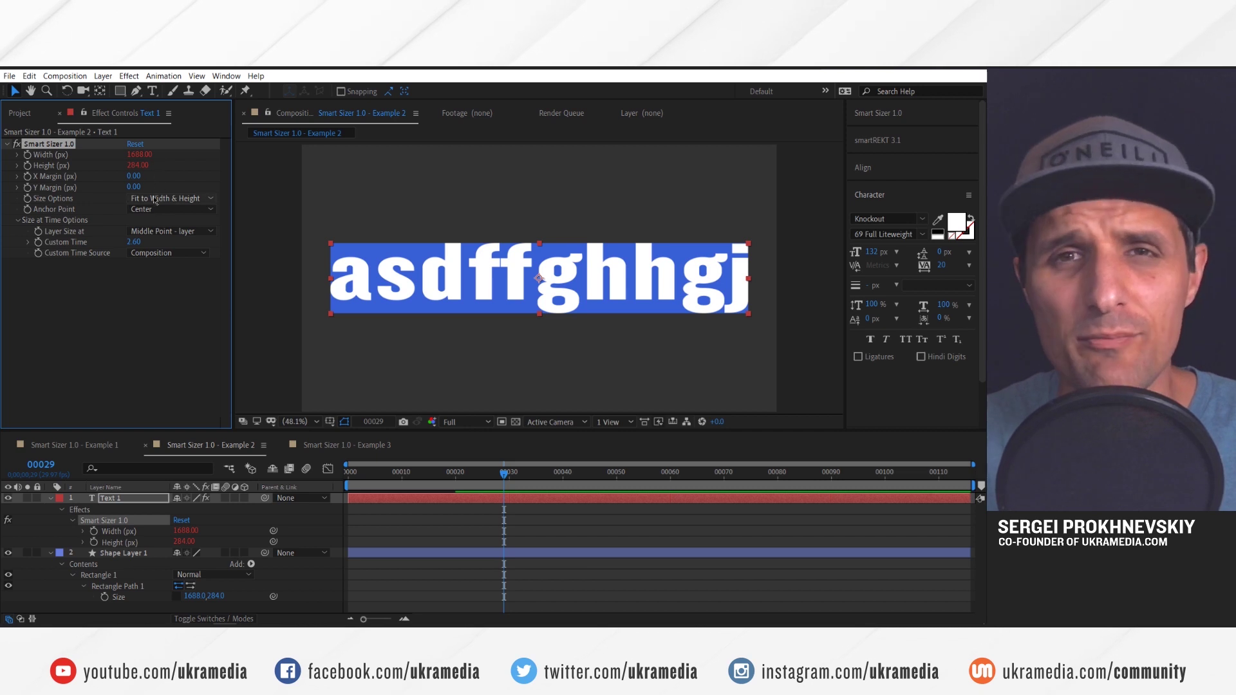
drag(135, 176, 165, 187)
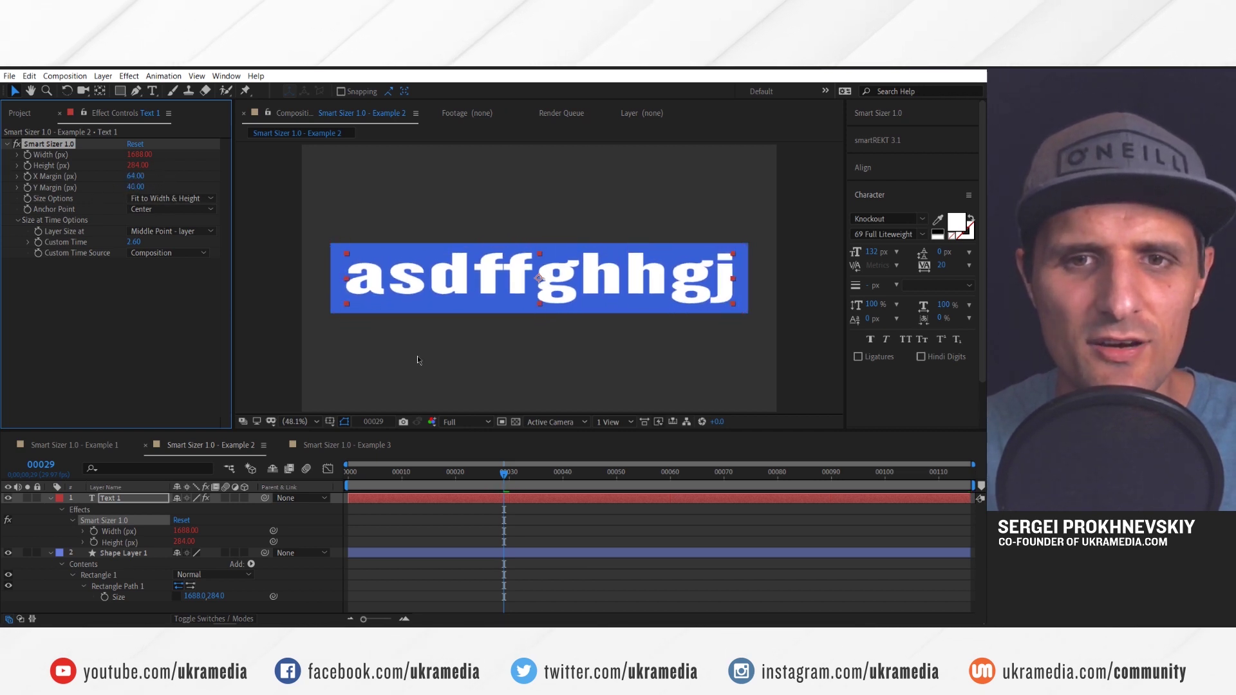
- Replace the Example 2 text with 'asdfasdfasdfsadfa', then switch to the Example 3 composition
double_click(507, 286)
text(asdfasdfasdfsadfa)
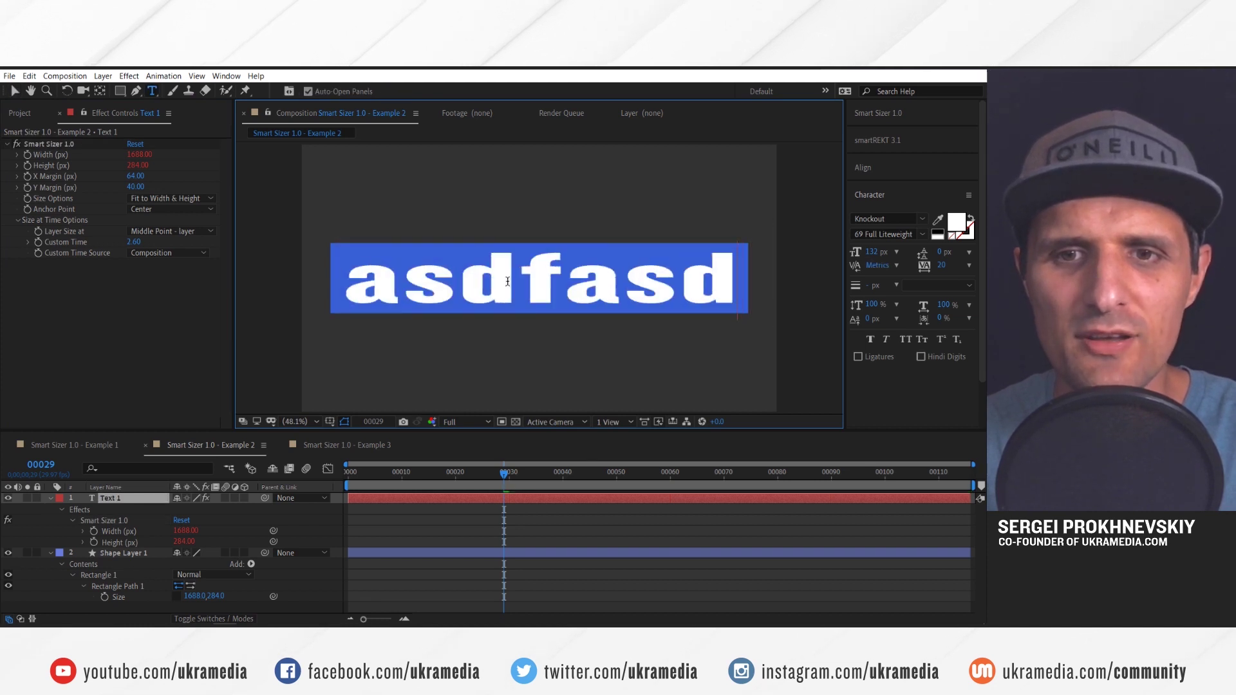
click(334, 540)
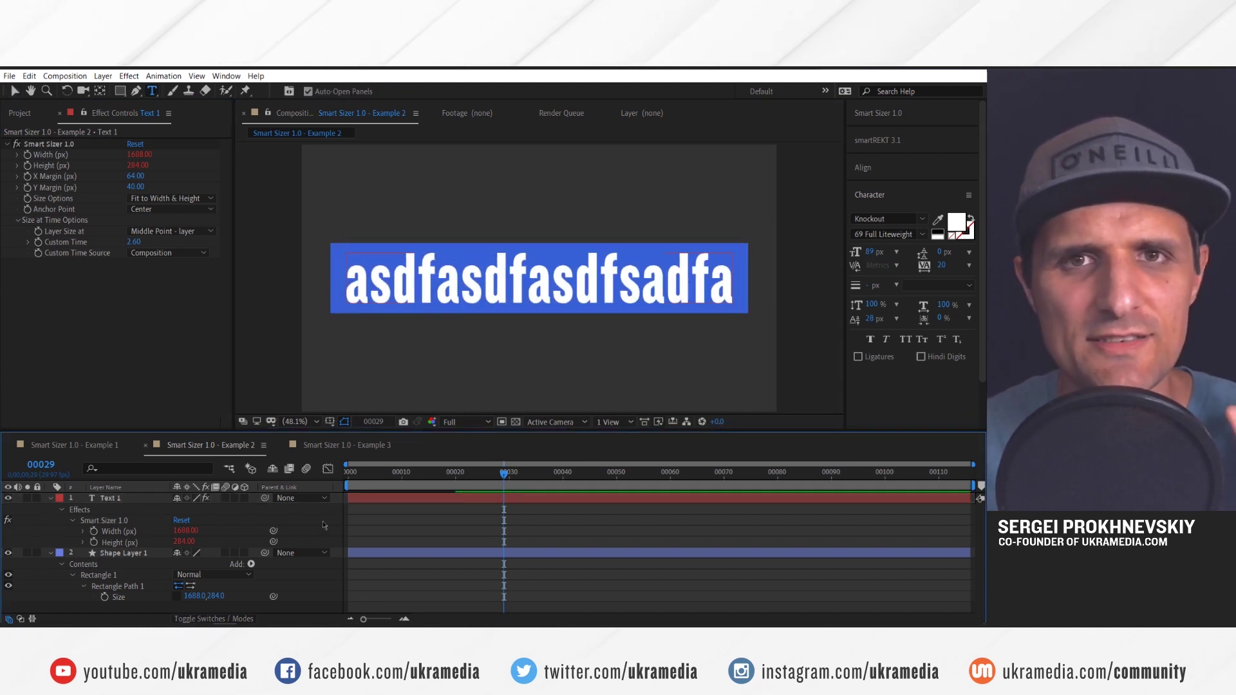
click(348, 445)
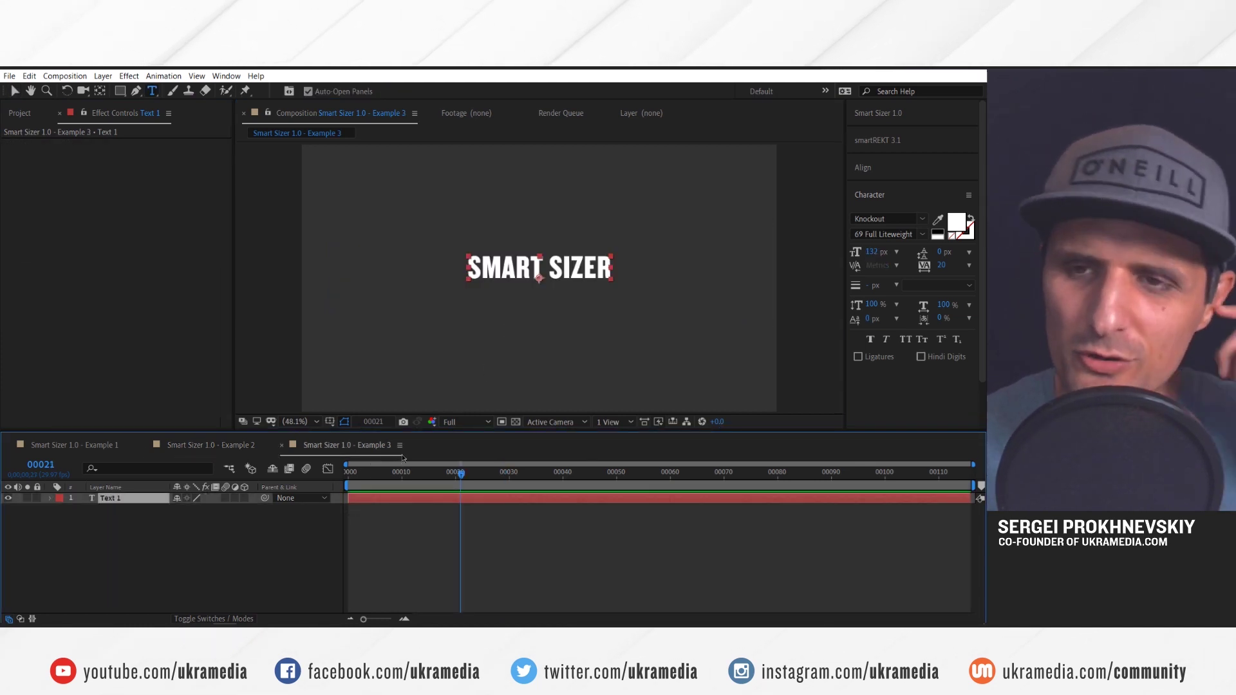
- Apply Smart Sizer Fit Width & Height to the Example 3 text with a Center anchor point
click(879, 113)
click(895, 231)
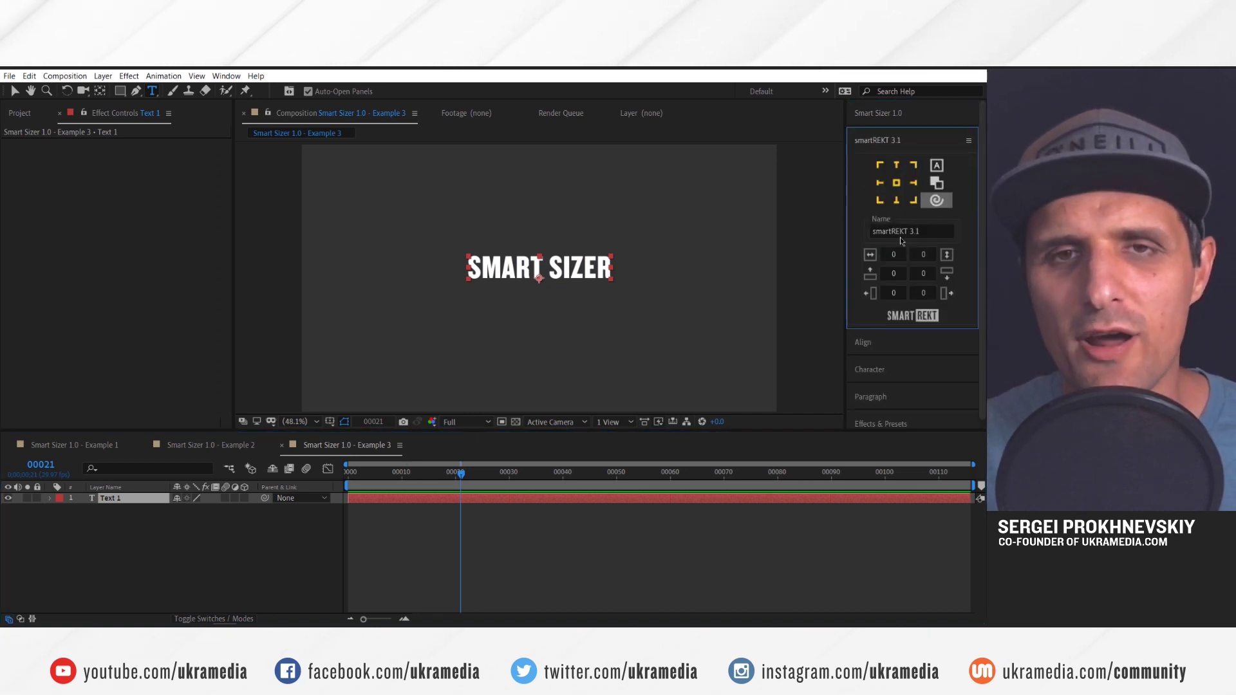
click(888, 141)
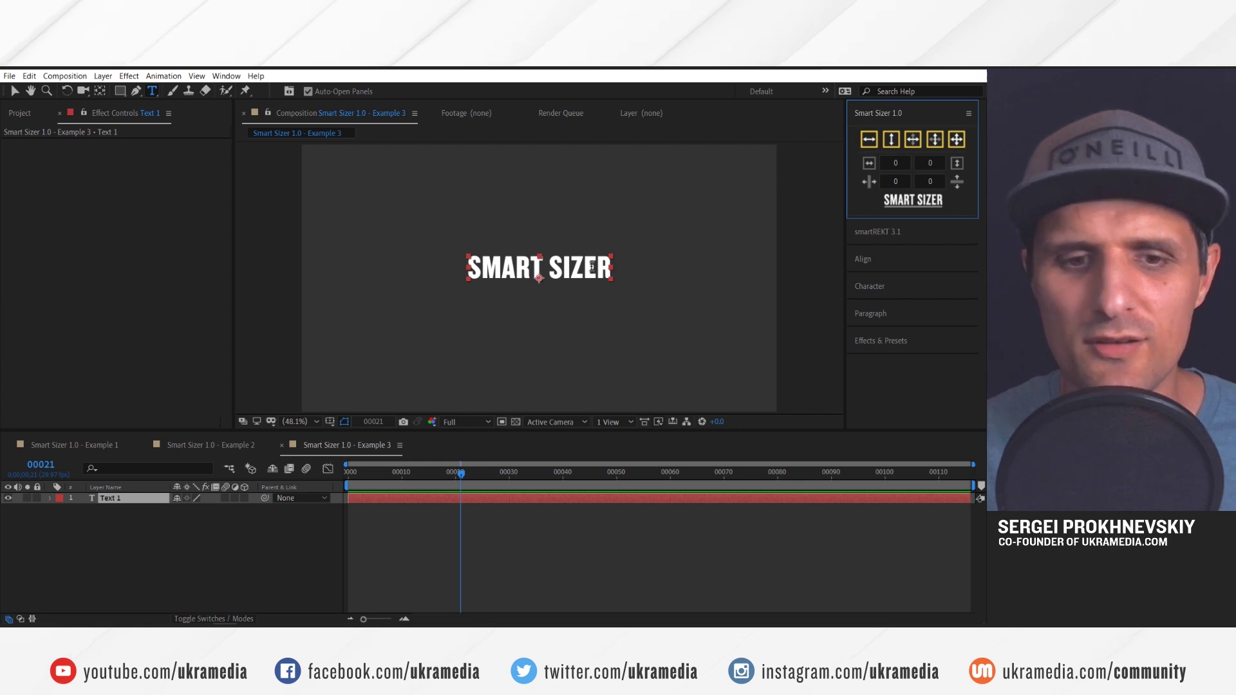
key(v)
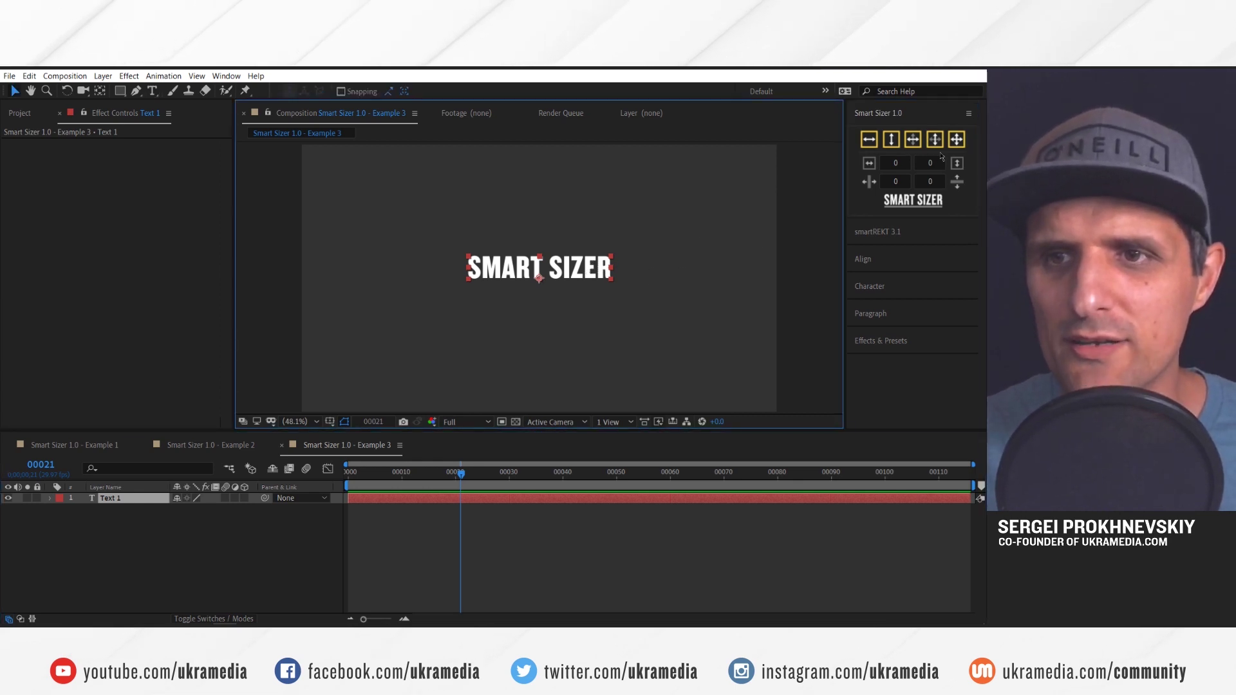
click(956, 140)
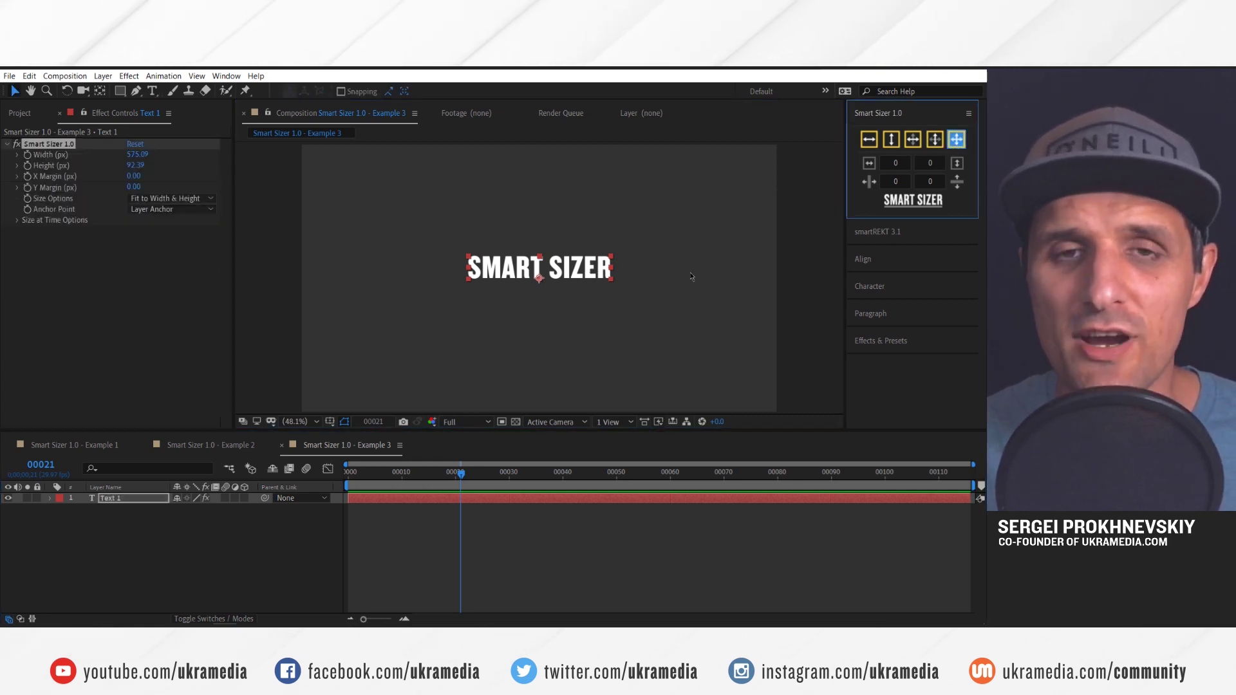
click(168, 210)
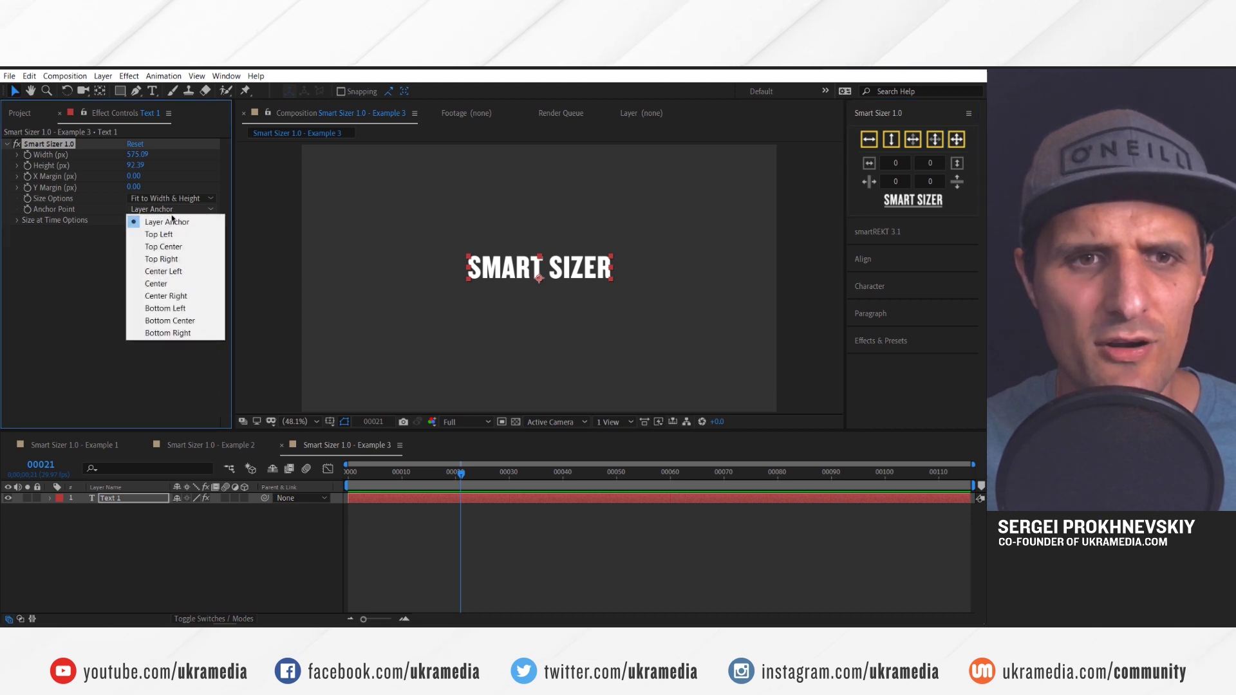
click(162, 281)
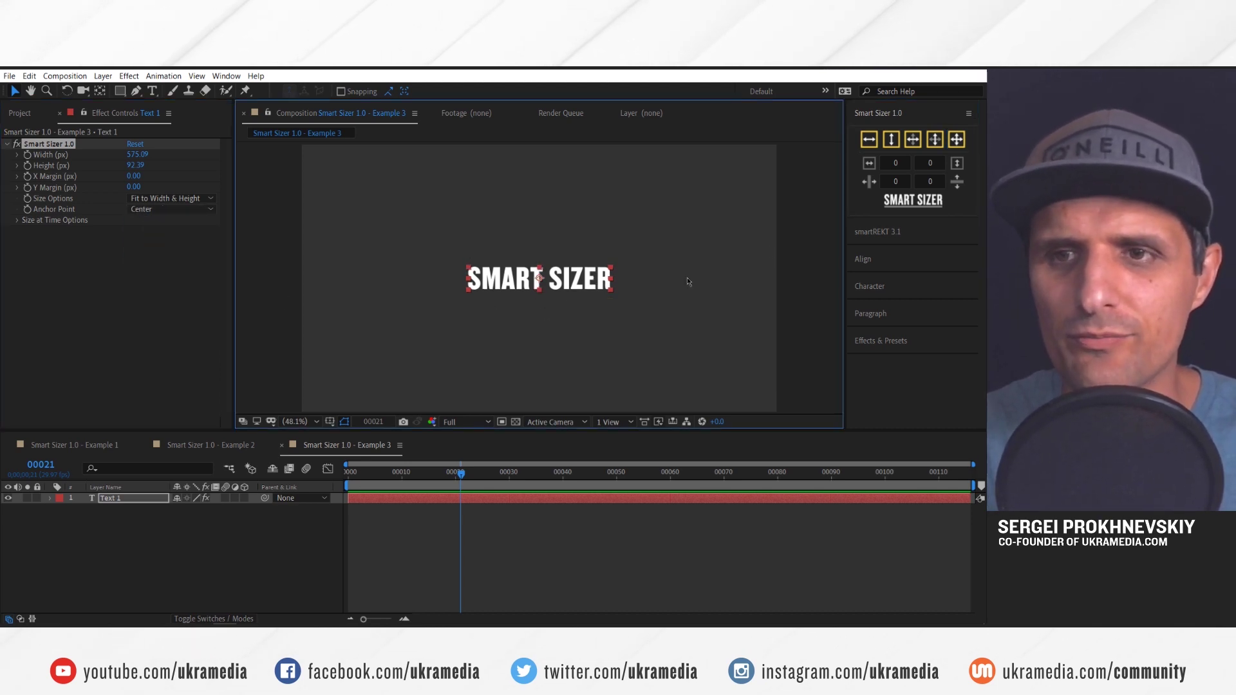
click(885, 233)
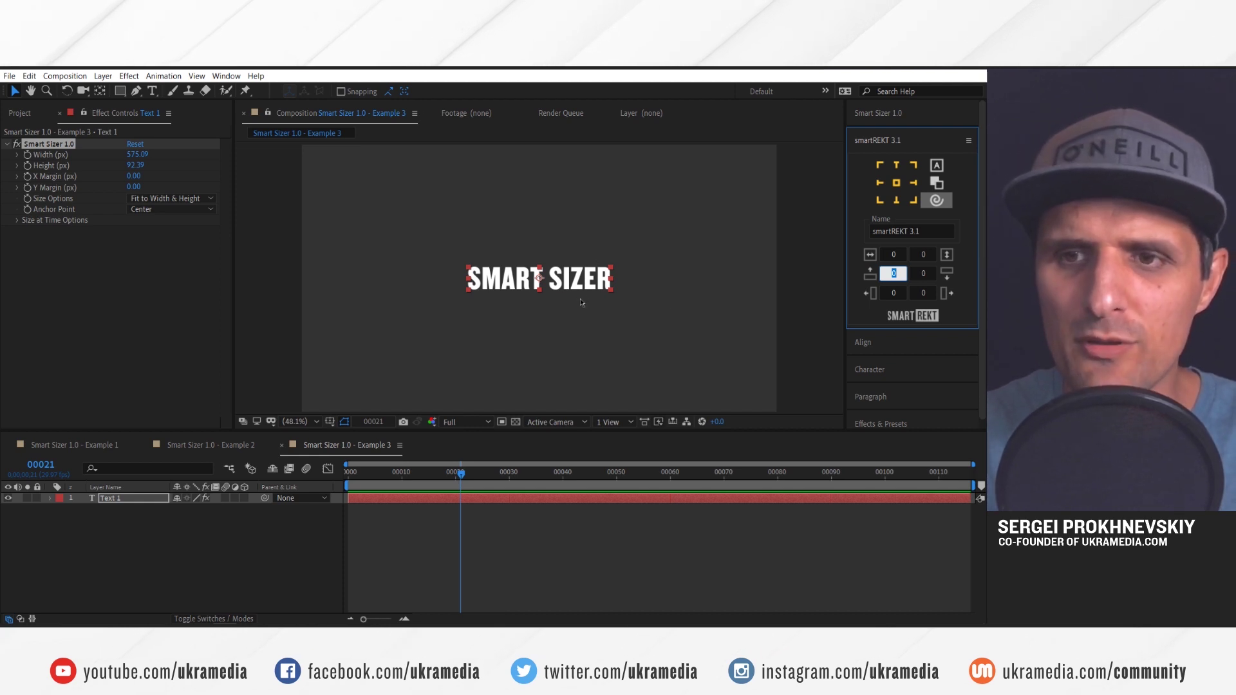
- Set smartREKT margins to 30 top/bottom and 50 sides, and create the orange box anchored center-left
text(30)
key(Tab)
text(30)
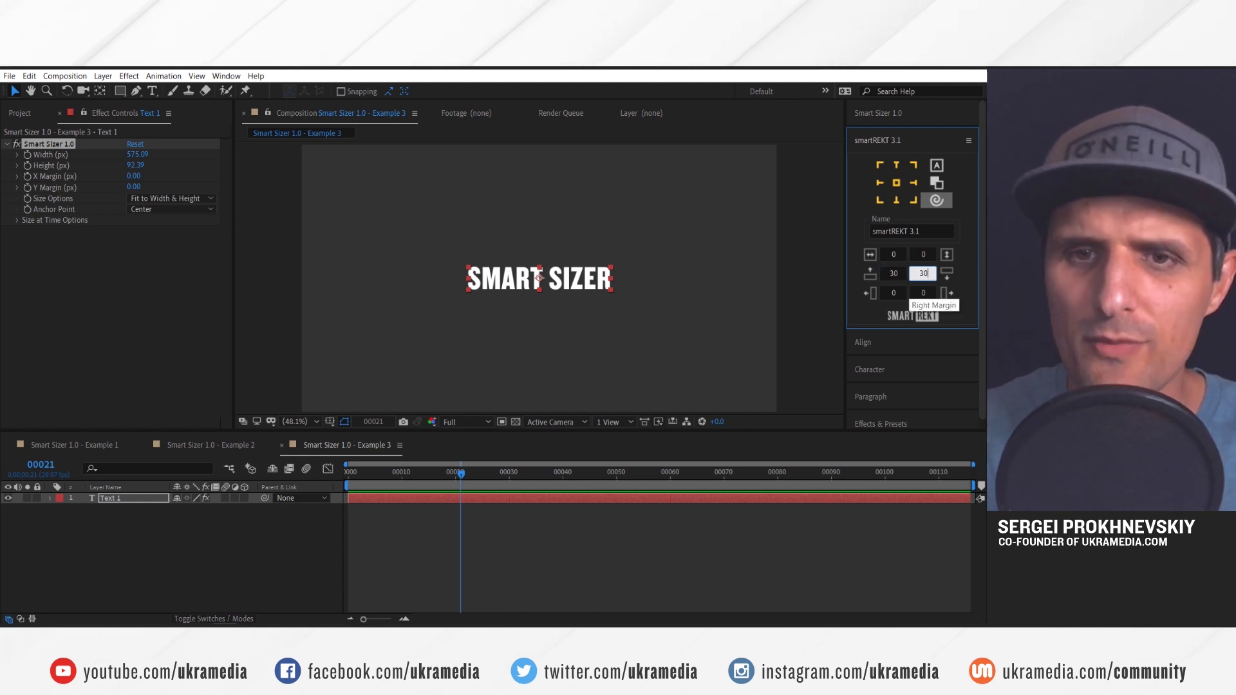
key(Tab)
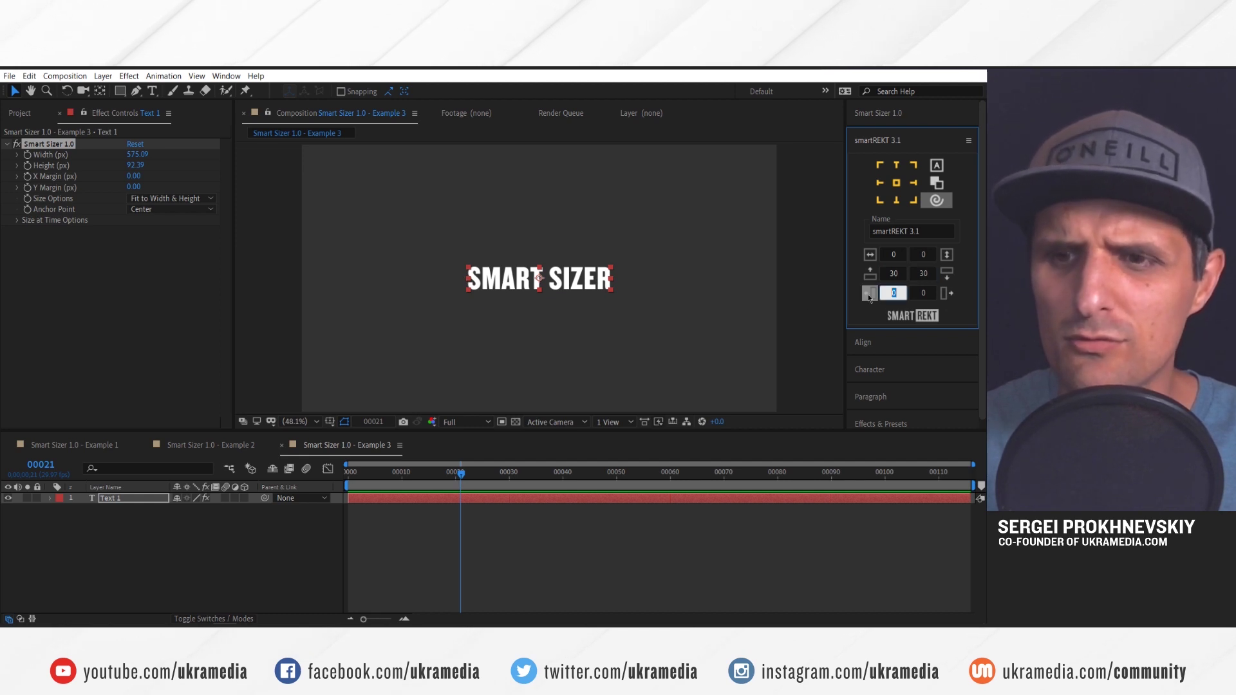
text(50)
key(Tab)
text(50)
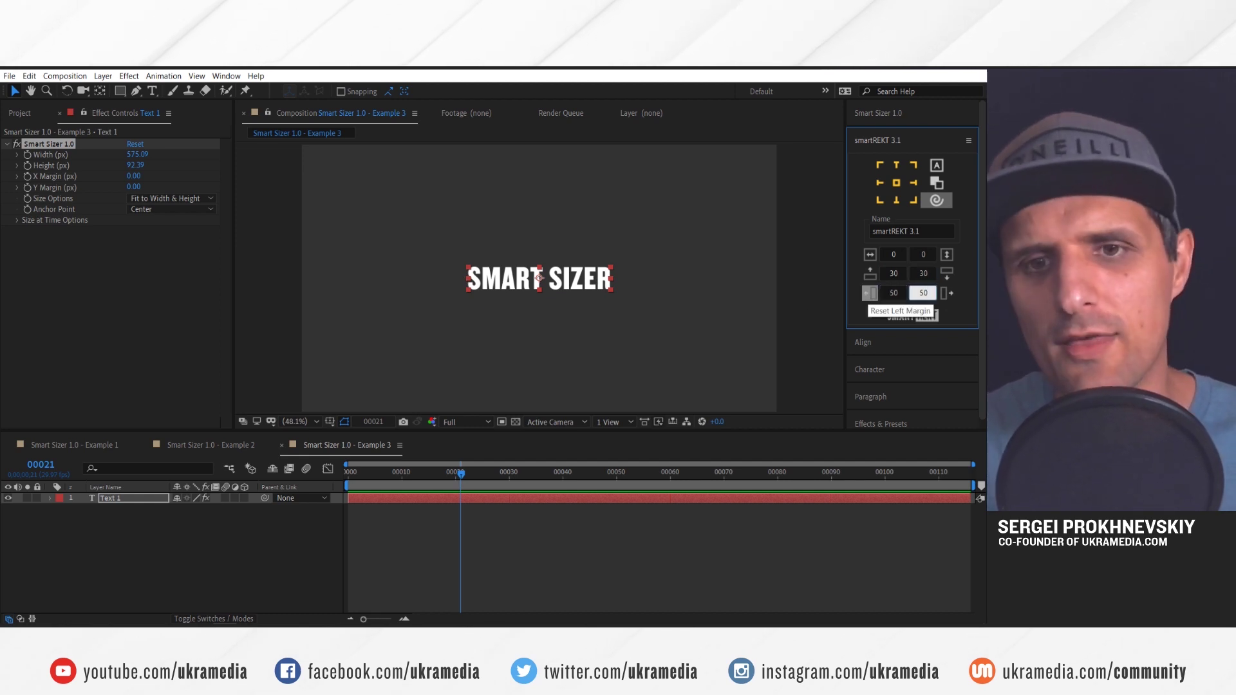
click(879, 184)
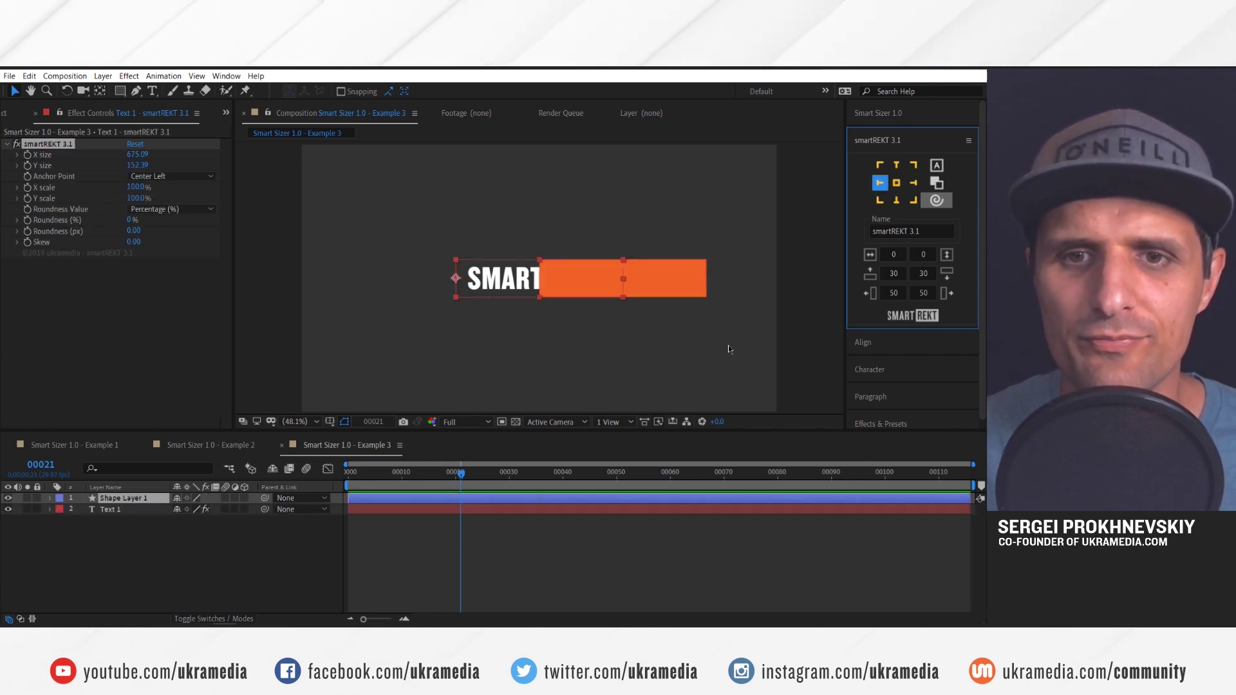
key(ctrl+z)
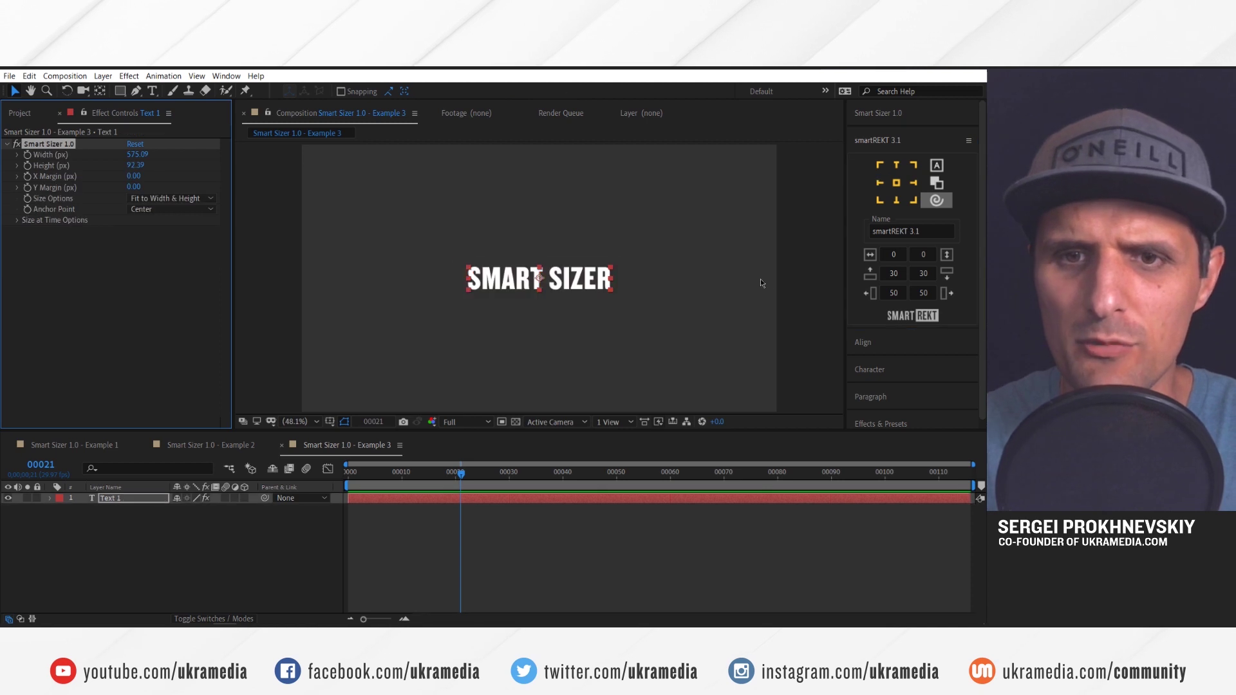
click(941, 186)
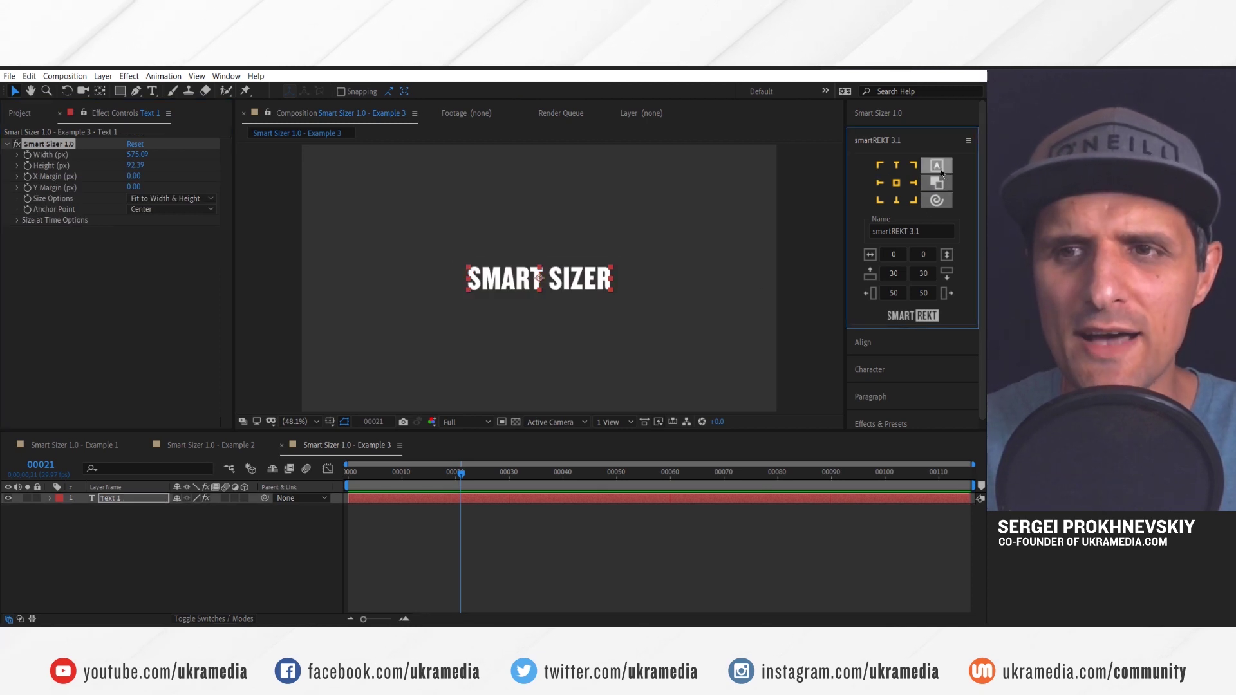
click(878, 183)
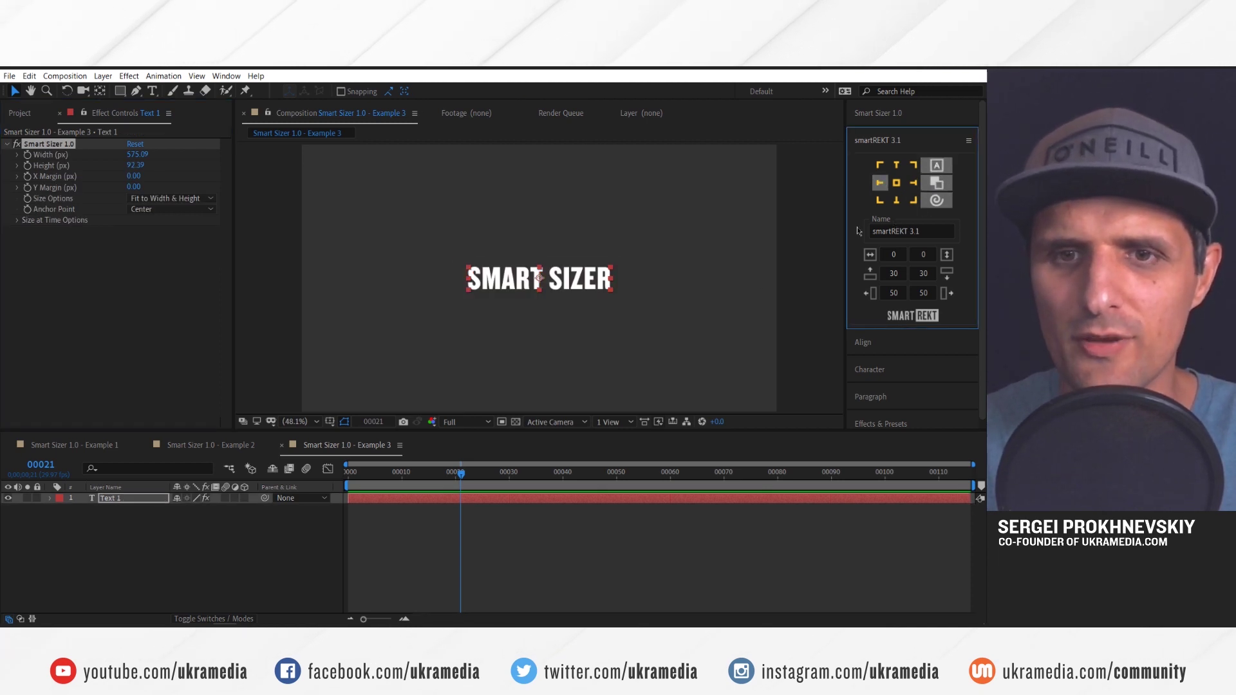
- Select the orange box layer and view its autoREKT settings
click(273, 551)
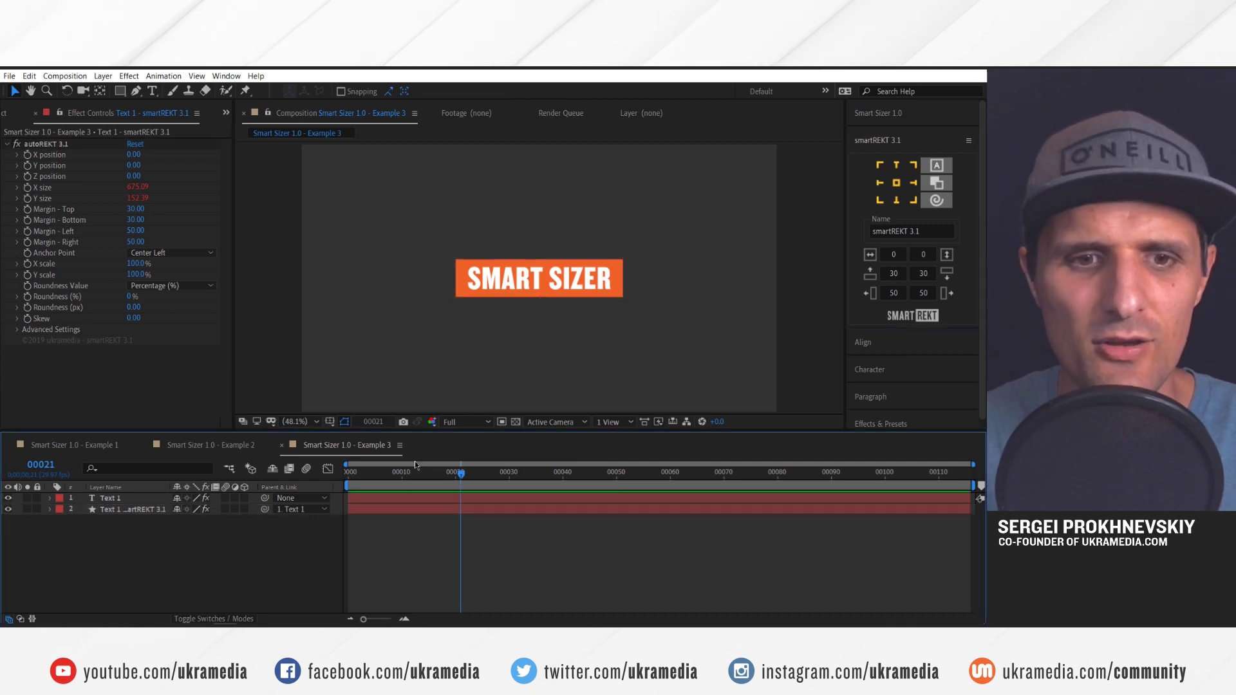
click(148, 510)
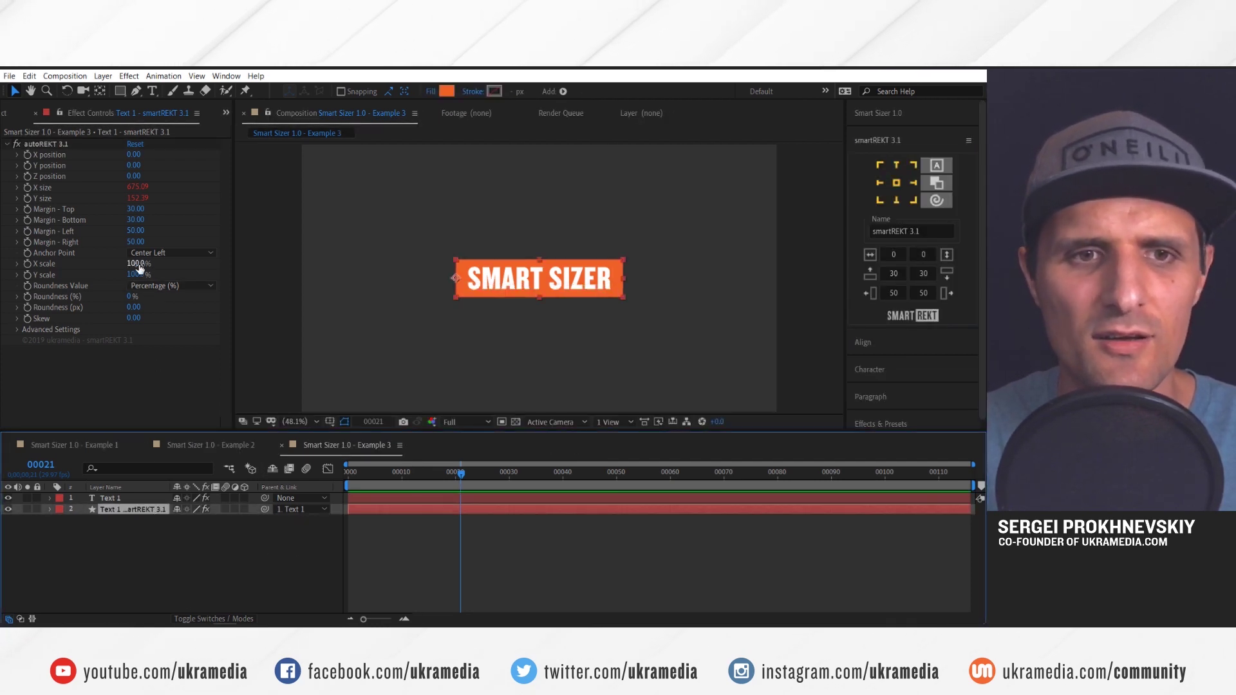
click(172, 322)
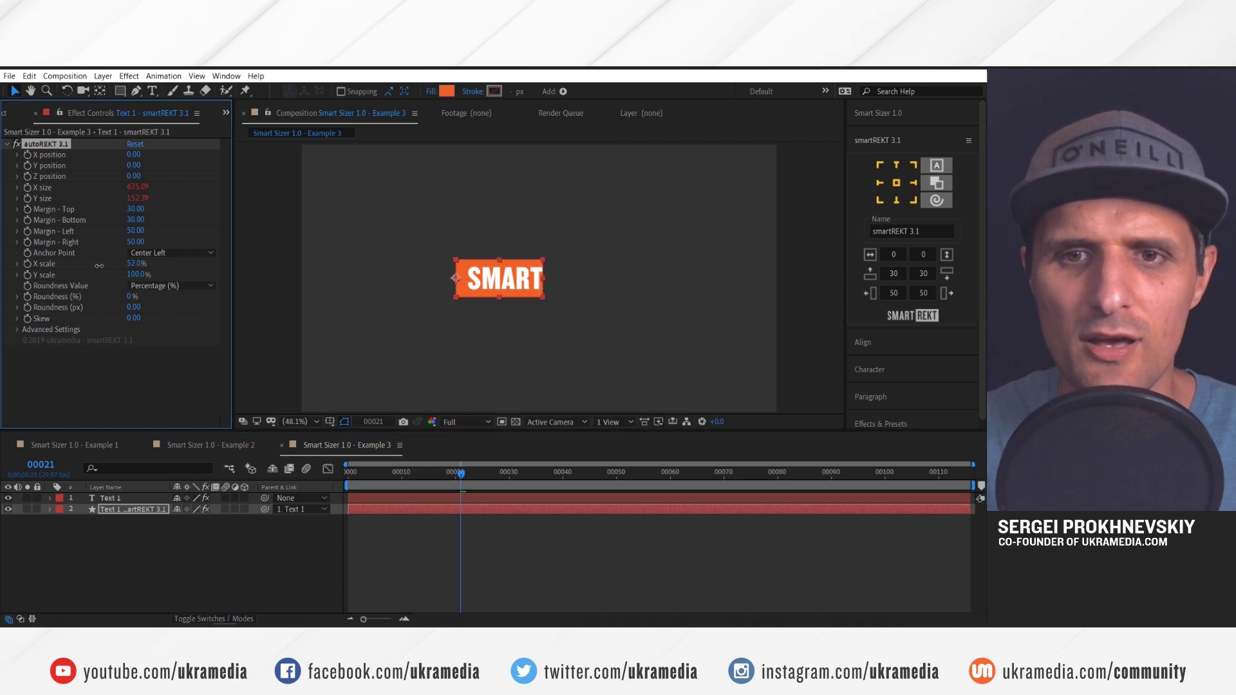
- Retype the Example 3 text as 'asdfasdfsadfsadfasdfasdfasdfsad' so it shrinks inside the box
double_click(125, 497)
text(asdfasd)
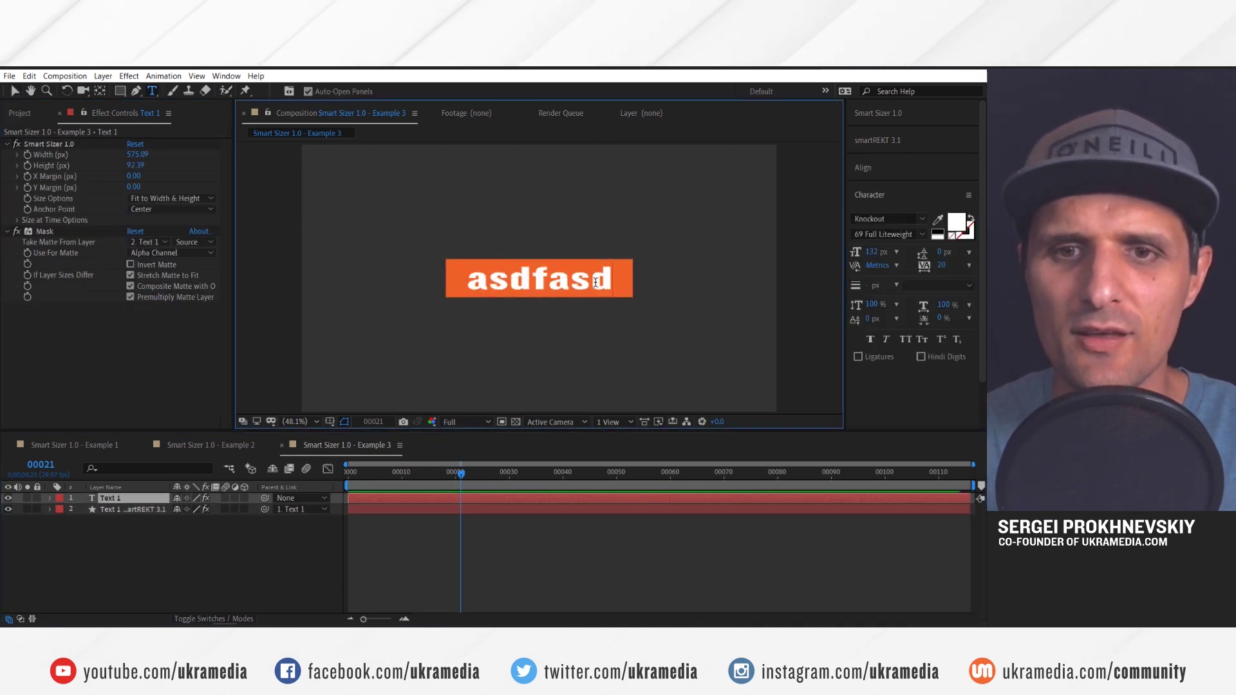
text(fsadfsadfasdfasdfasdfsad)
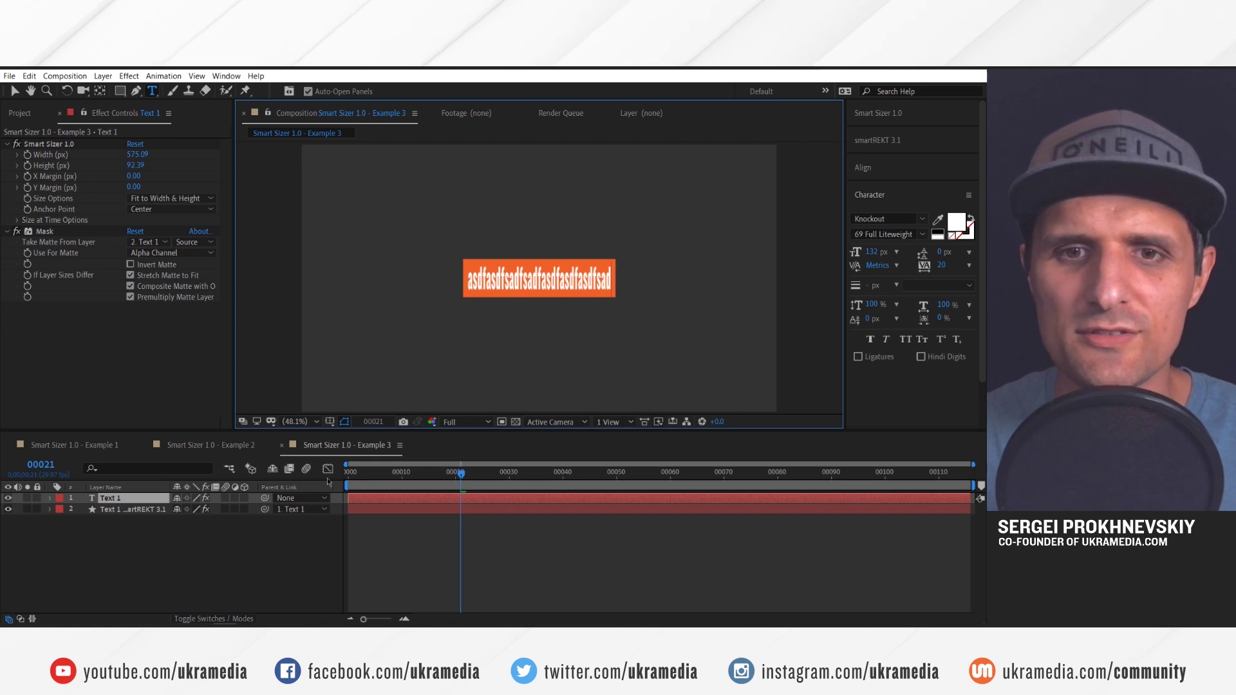
click(297, 530)
click(109, 497)
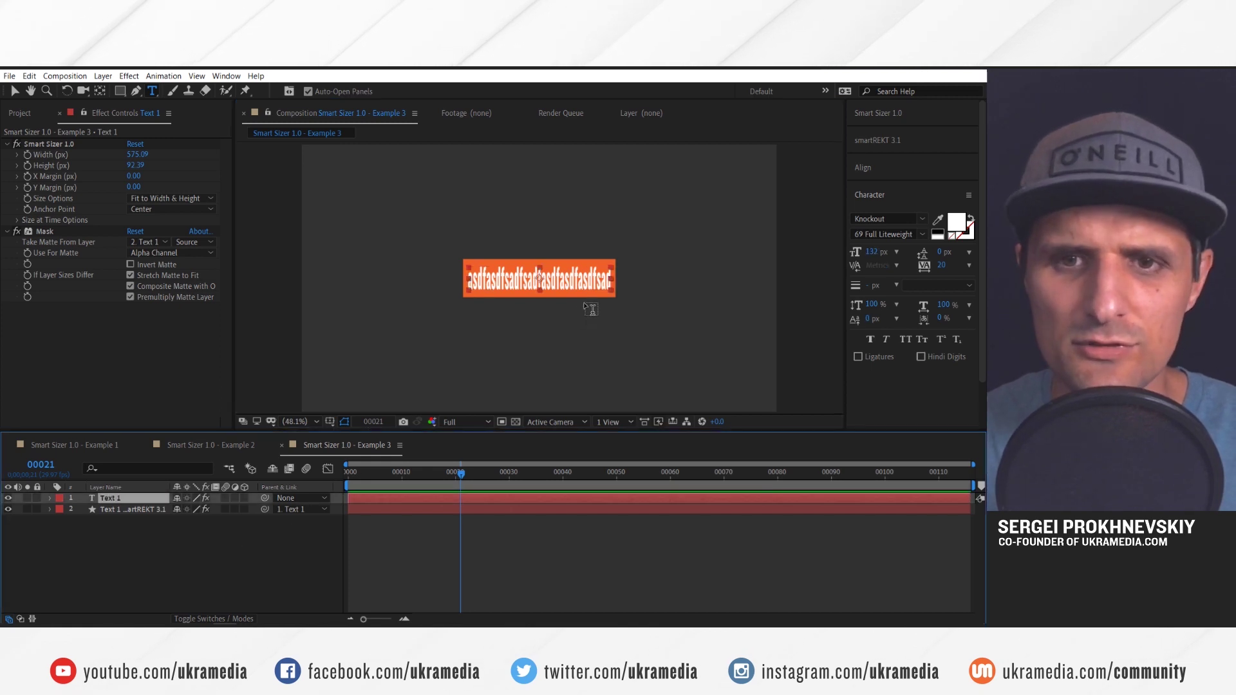
click(167, 199)
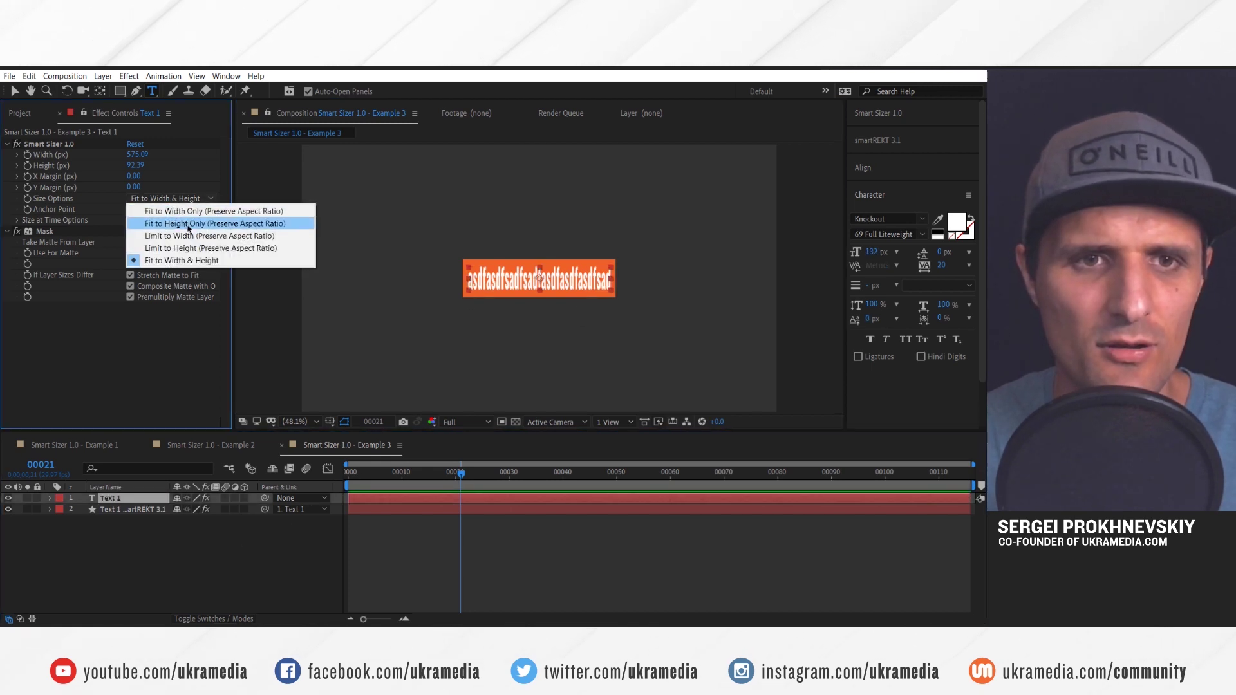
- Switch Size Options to Limit to Width and preview the playback
click(190, 236)
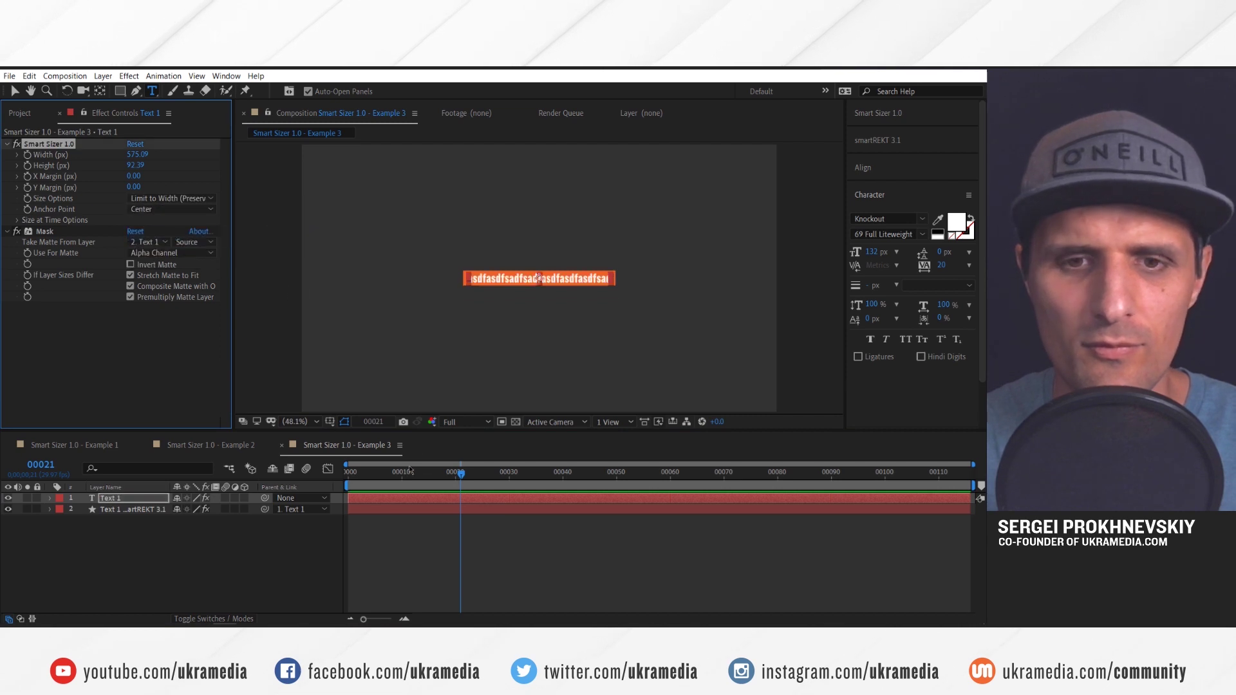
click(316, 491)
key(space)
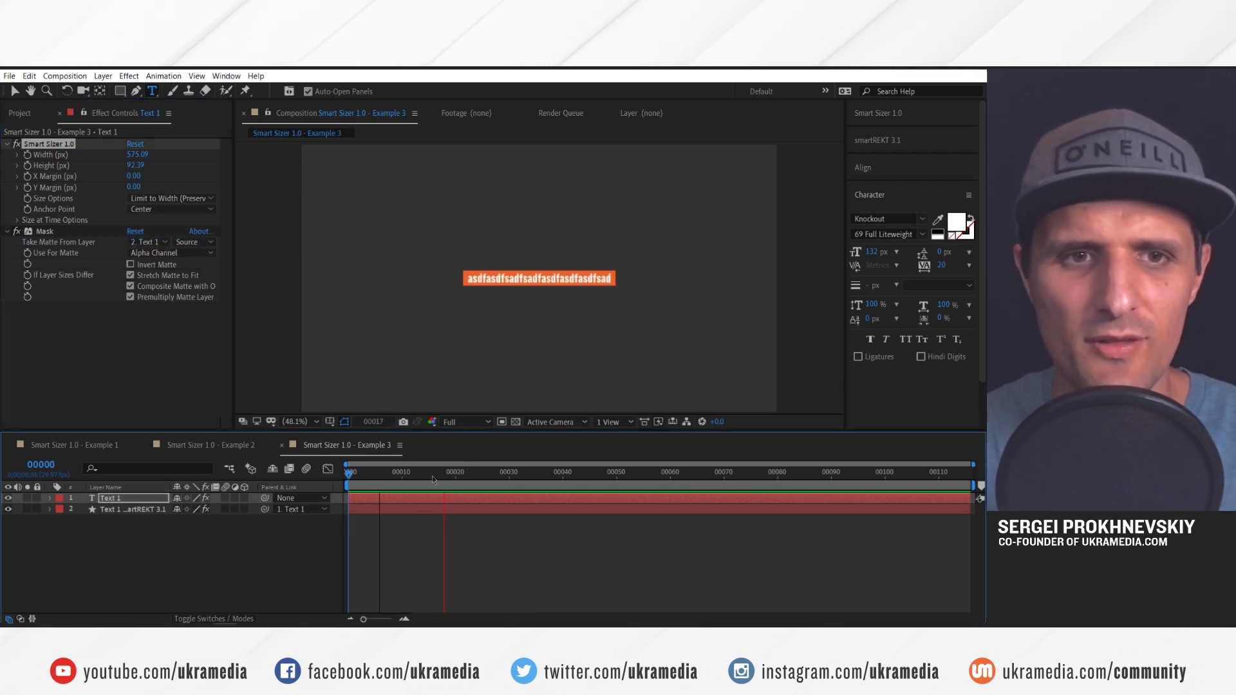
key(space)
- Replace the text with the shorter 'asdfsdfasdfsadfasdf' inside the orange box
click(531, 307)
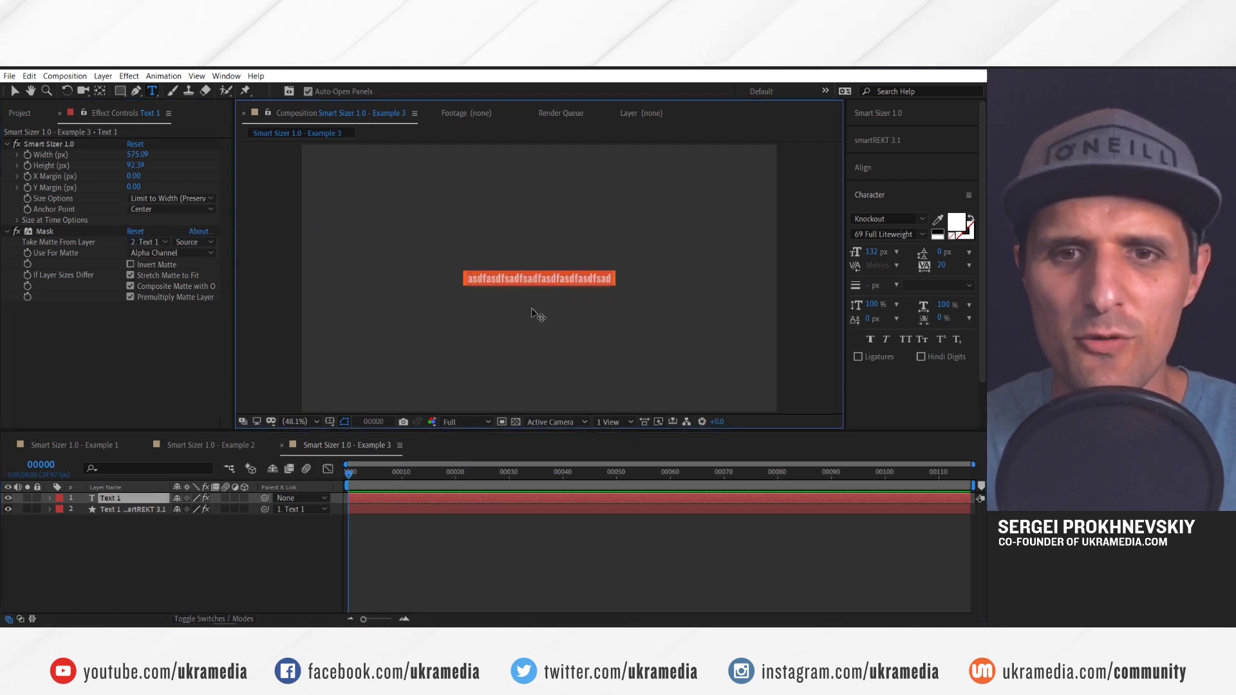
key(ctrl+a)
text(asdfsdfasdfsadfasdf)
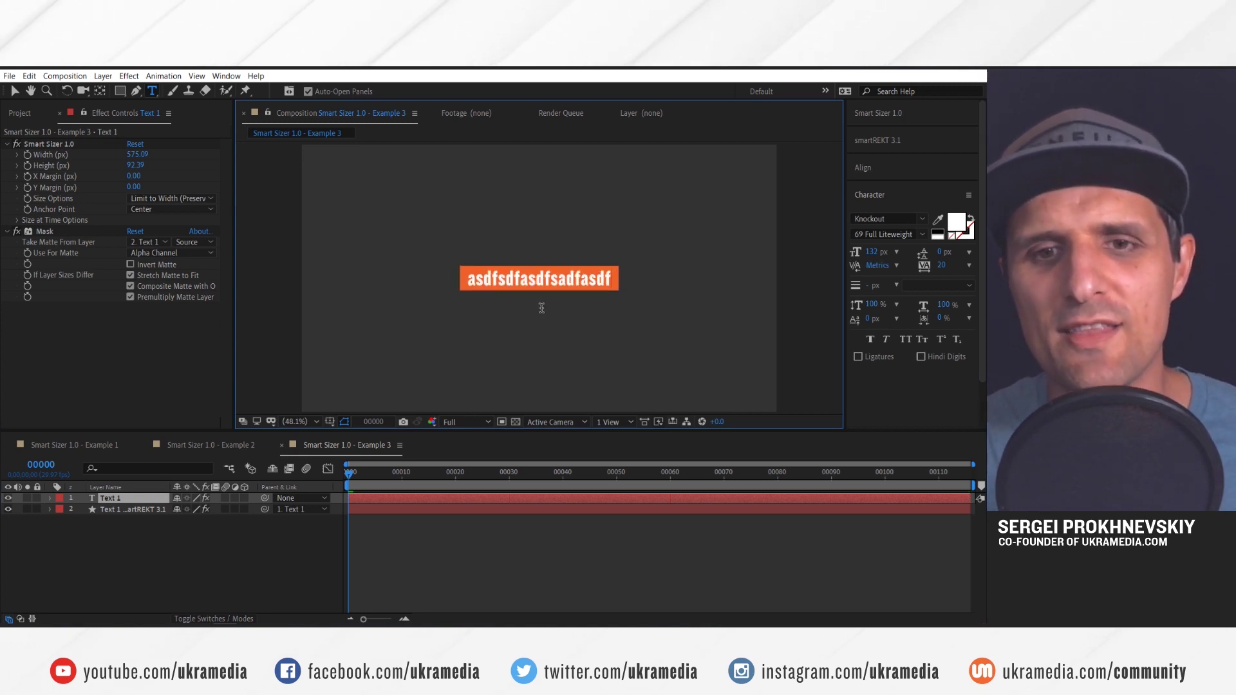
click(296, 571)
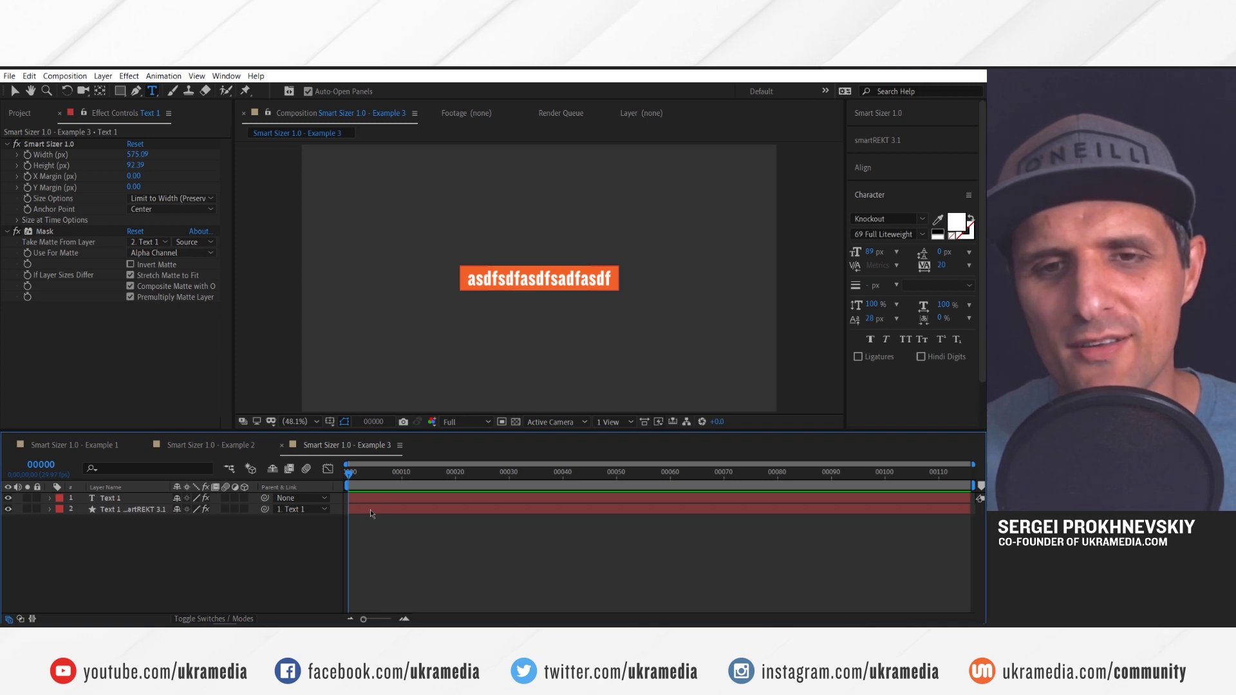
click(879, 112)
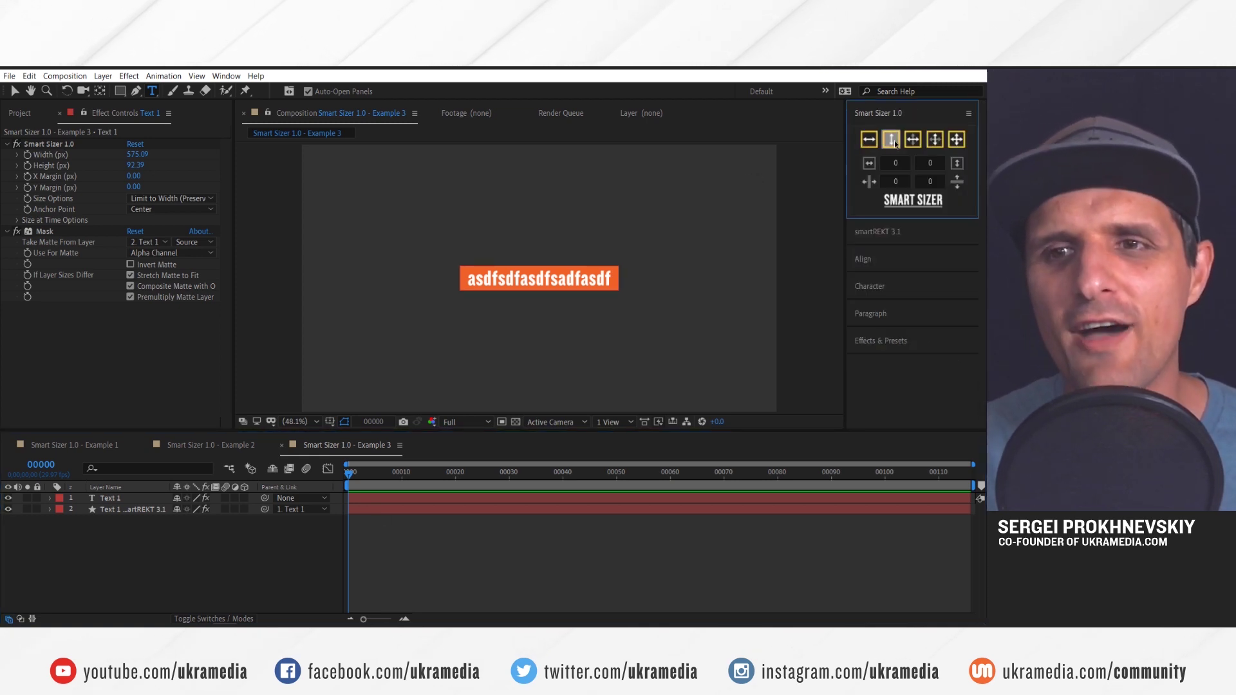